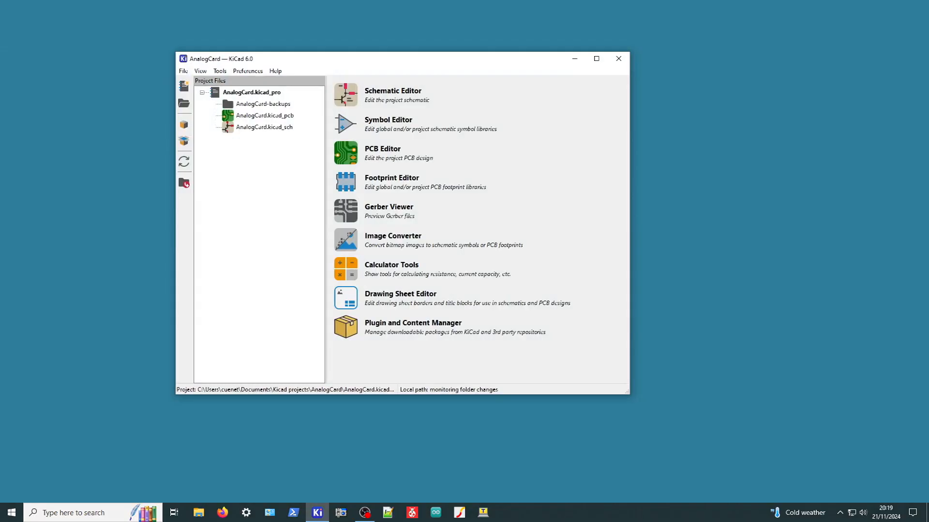
- Open the AnalogCard project's schematic for editing
{"action": "left_click", "coordinate": [183, 86]}
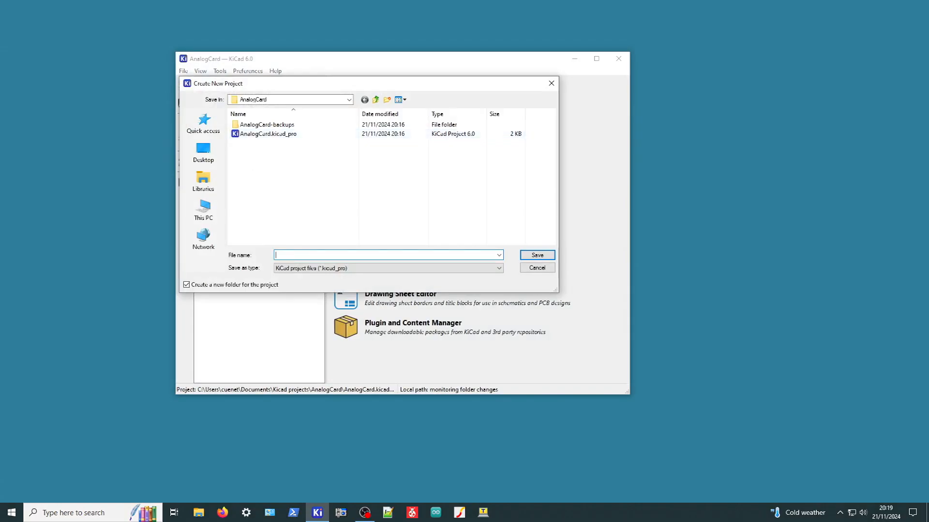
{"action": "left_click", "coordinate": [537, 268]}
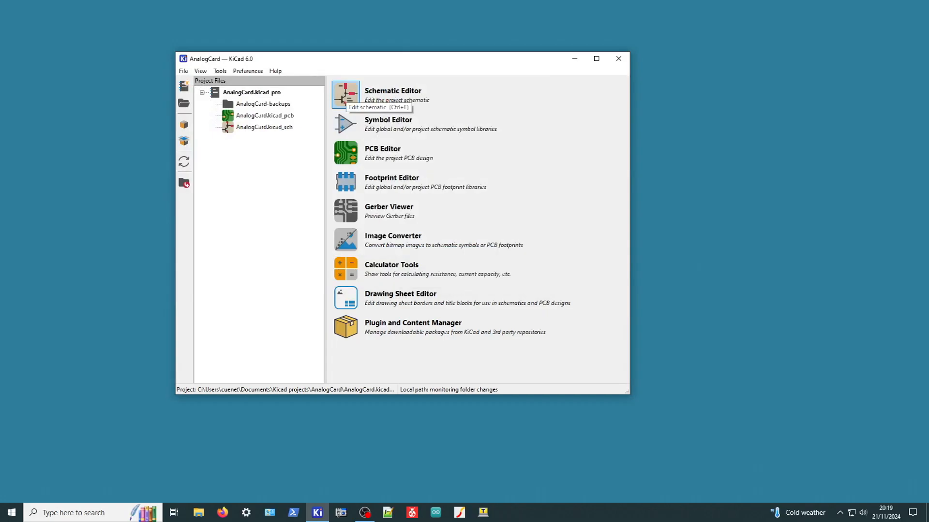
{"action": "left_click", "coordinate": [347, 95]}
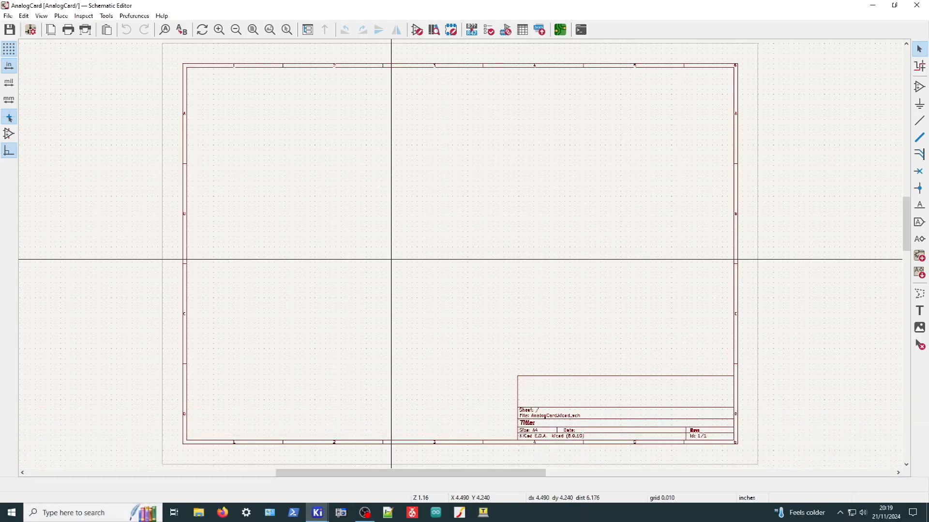
- Open the page settings from the sheet's title block and set the paper size to A3 297x420mm
{"action": "double_click", "coordinate": [524, 424]}
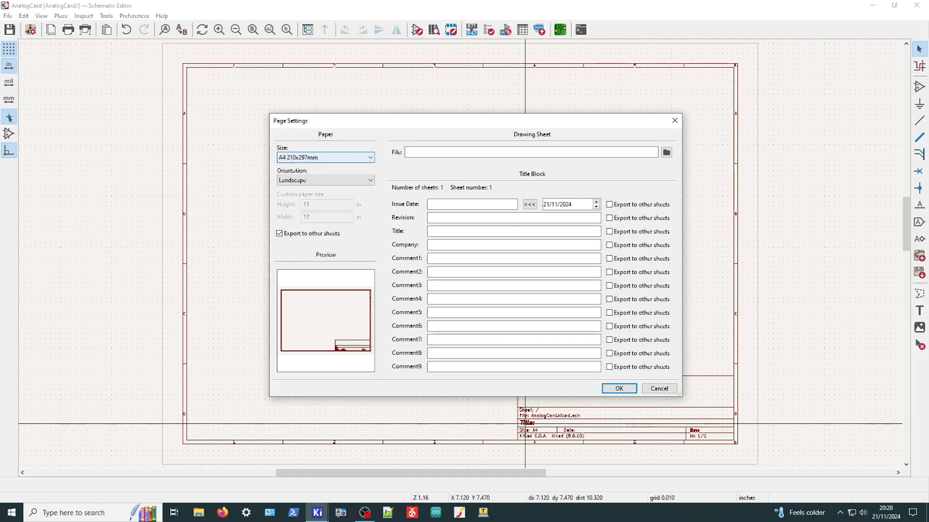
{"action": "left_click", "coordinate": [334, 158]}
{"action": "key", "text": "Down"}
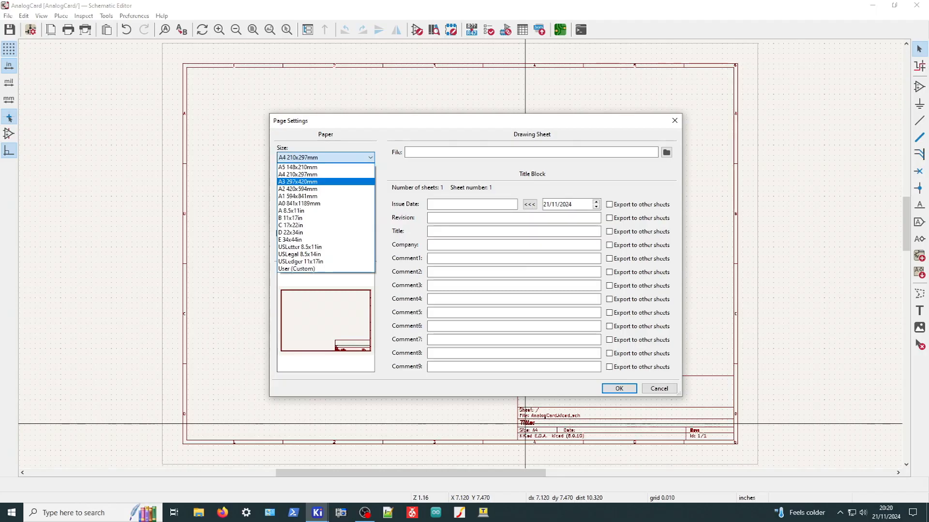
{"action": "key", "text": "Tab"}
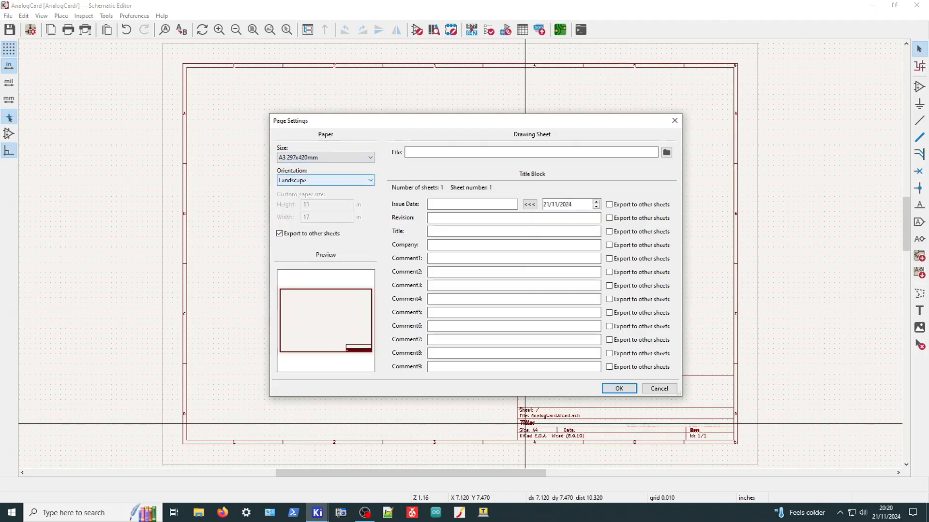
{"action": "left_click_drag", "start_coordinate": [465, 123], "coordinate": [468, 122]}
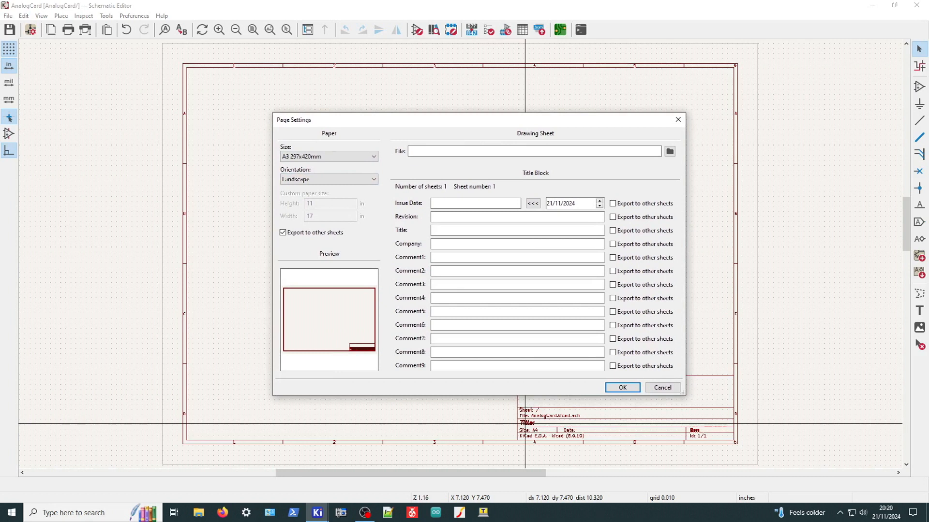
- Set the title block's issue date to 2024-11-21 and its revision to 1.0
{"action": "left_click", "coordinate": [532, 203]}
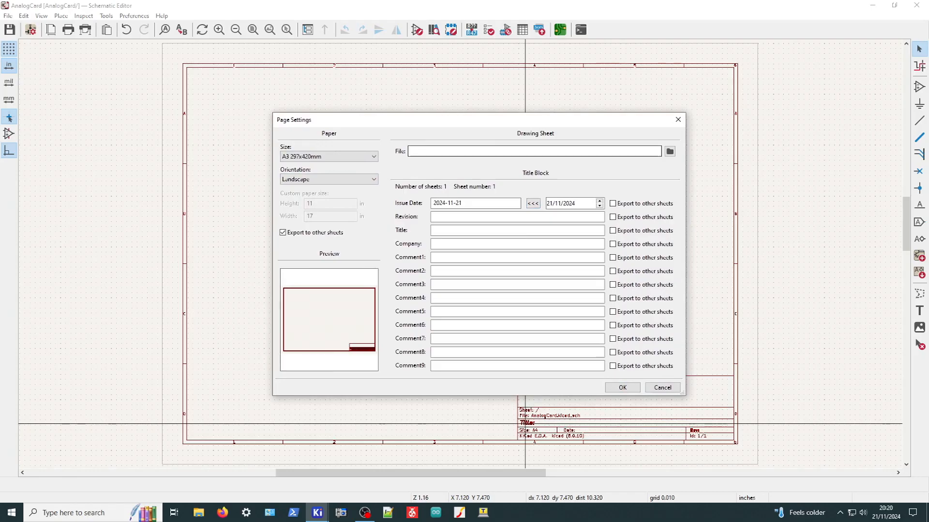
{"action": "left_click", "coordinate": [474, 216]}
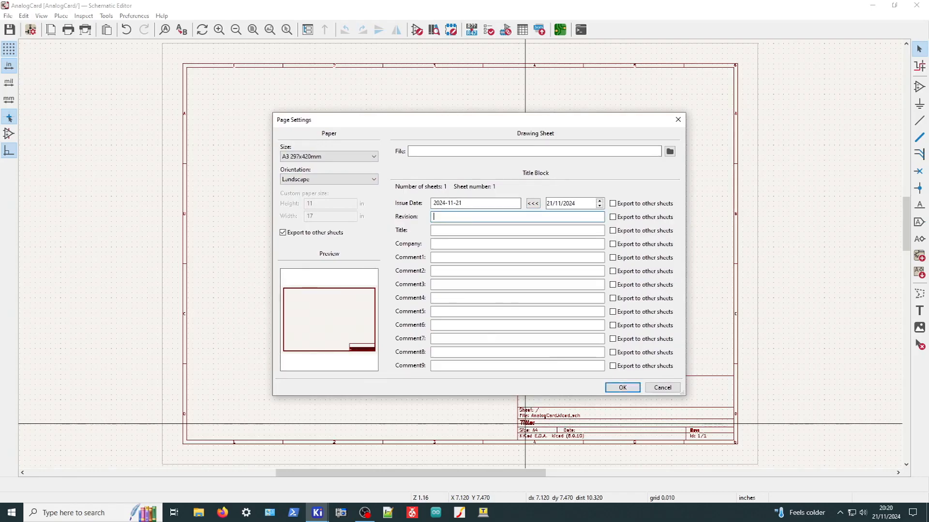
{"action": "type", "text": "1.0"}
{"action": "key", "text": "Tab"}
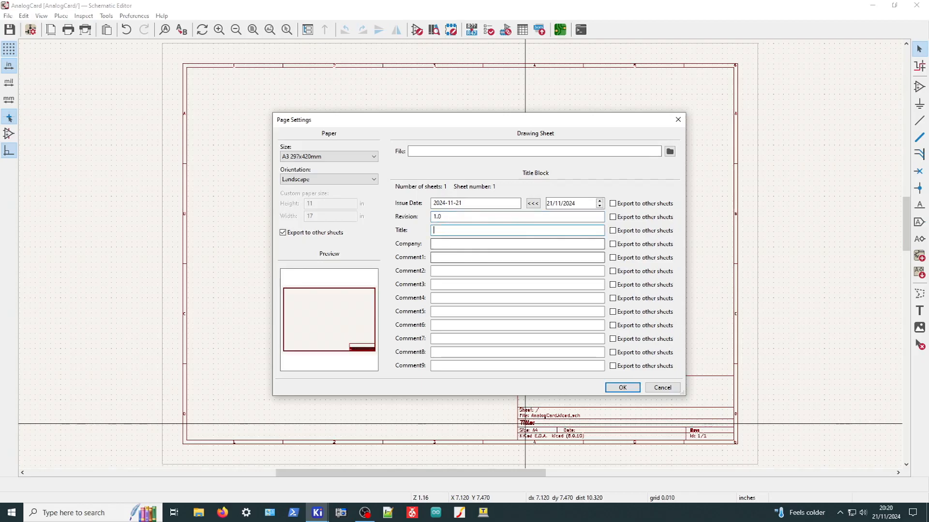
- Enter "6502 Analog card" as the sheet title and G0BZY as the company, and apply the page settings
{"action": "type", "text": "6502"}
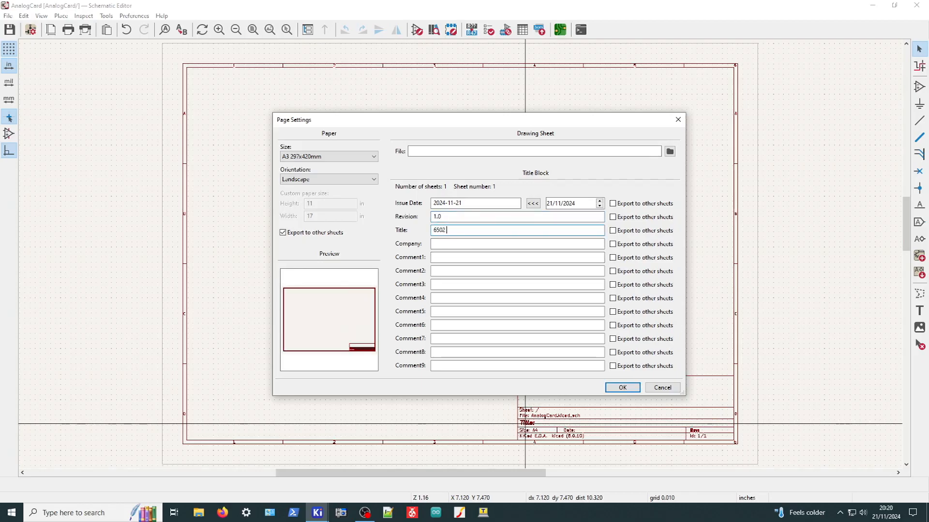
{"action": "type", "text": " Analog card"}
{"action": "left_click", "coordinate": [464, 243]}
{"action": "type", "text": "G0BZY"}
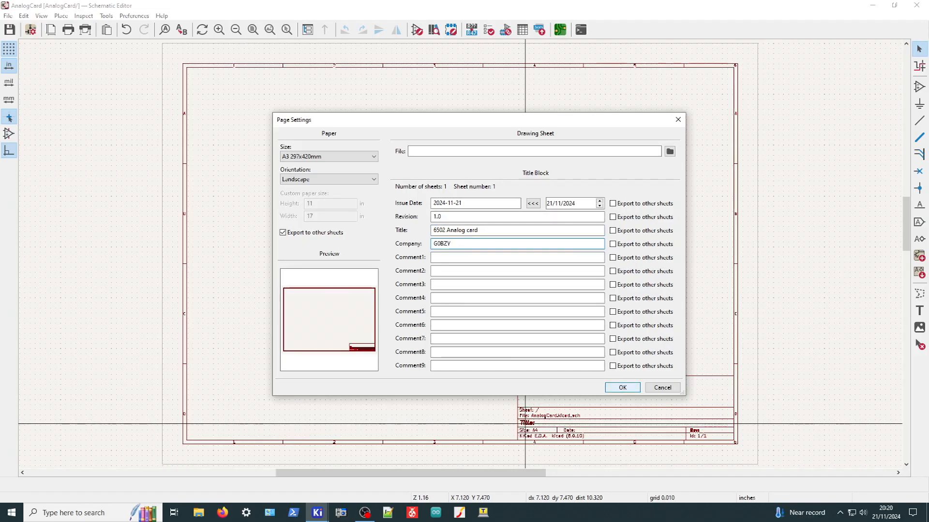
{"action": "left_click", "coordinate": [622, 388]}
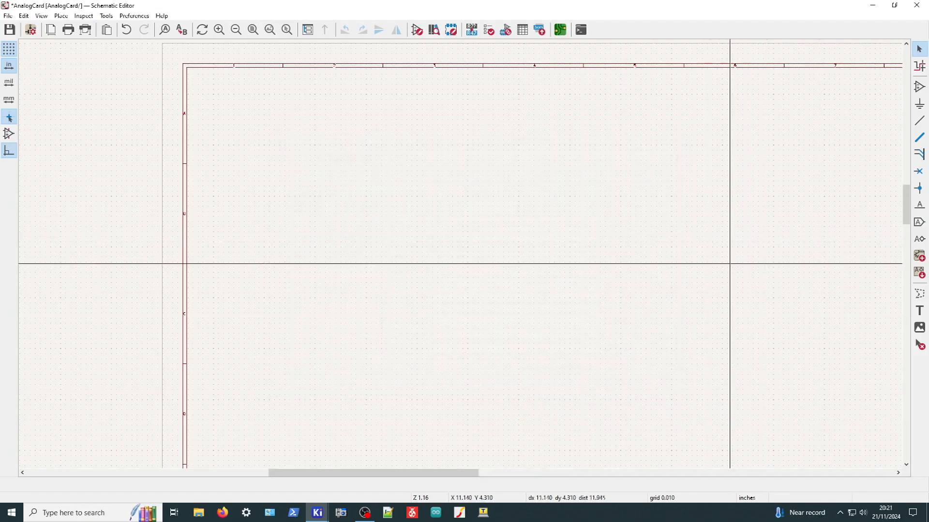
- Examine the title block entries up close and the extent of the A3 sheet
{"action": "scroll", "coordinate": [729, 263], "scroll_direction": "down", "scroll_amount": 3}
{"action": "scroll", "coordinate": [459, 254], "scroll_direction": "up", "scroll_amount": 2}
{"action": "scroll", "coordinate": [509, 441], "scroll_direction": "down", "scroll_amount": 1}
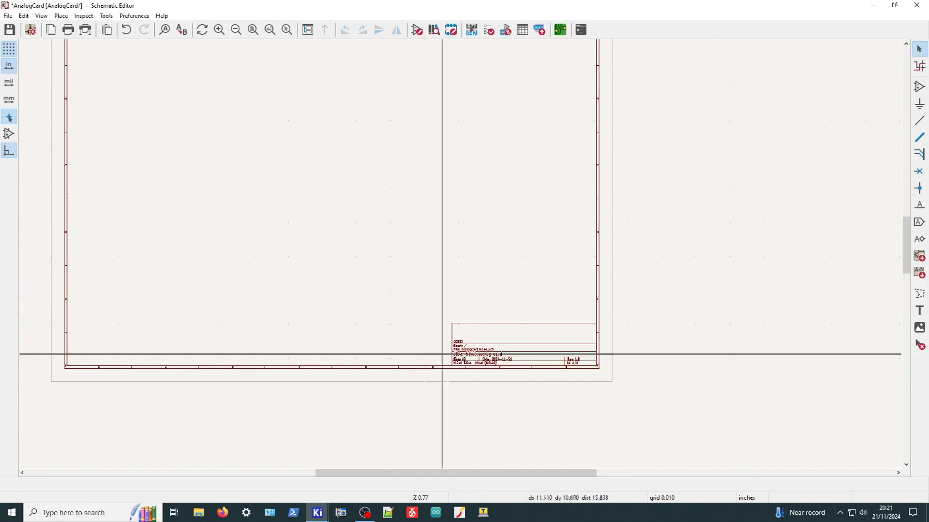
{"action": "scroll", "coordinate": [466, 339], "scroll_direction": "up", "scroll_amount": 1}
{"action": "scroll", "coordinate": [514, 265], "scroll_direction": "up", "scroll_amount": 2}
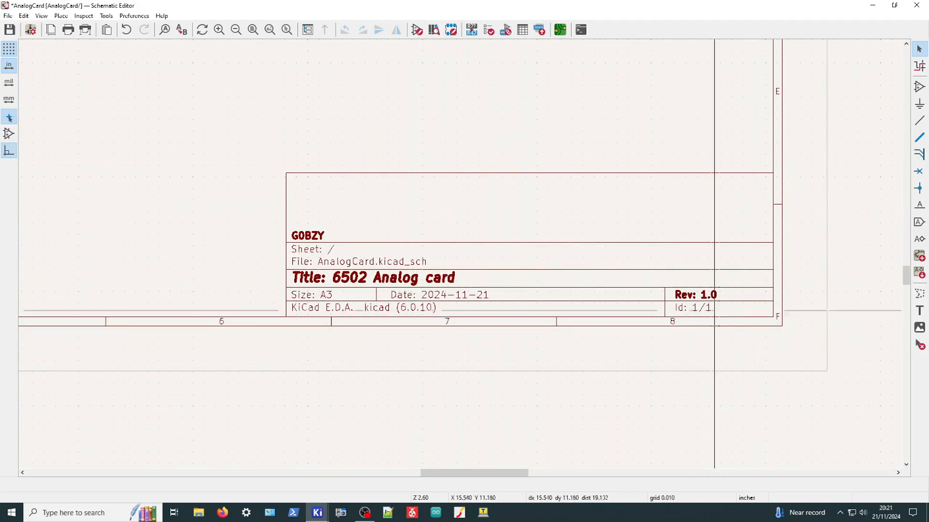
{"action": "scroll", "coordinate": [460, 256], "scroll_direction": "down", "scroll_amount": 5}
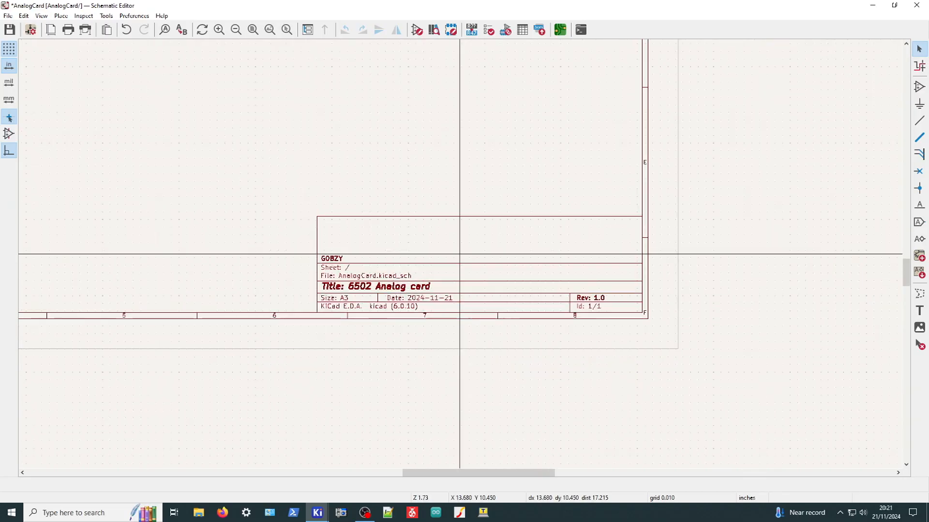
{"action": "scroll", "coordinate": [460, 253], "scroll_direction": "up", "scroll_amount": 5}
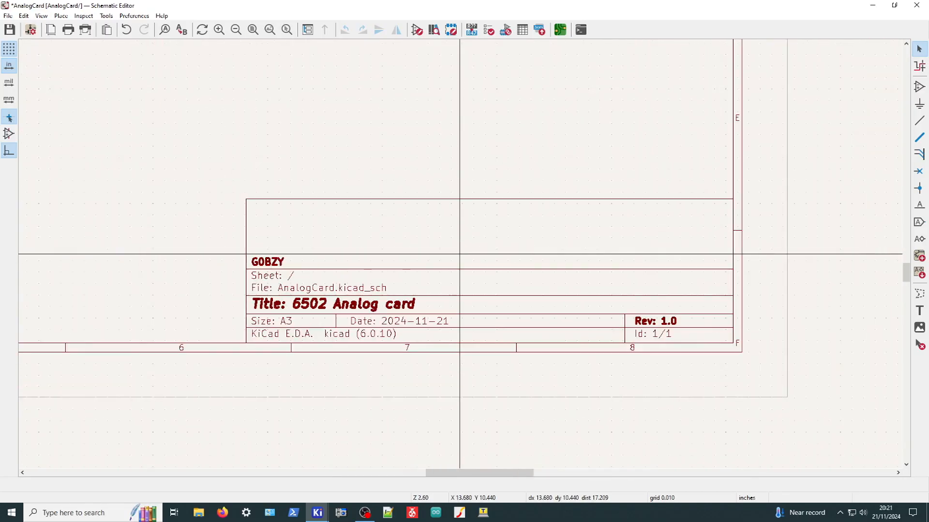
{"action": "scroll", "coordinate": [459, 254], "scroll_direction": "down", "scroll_amount": 2}
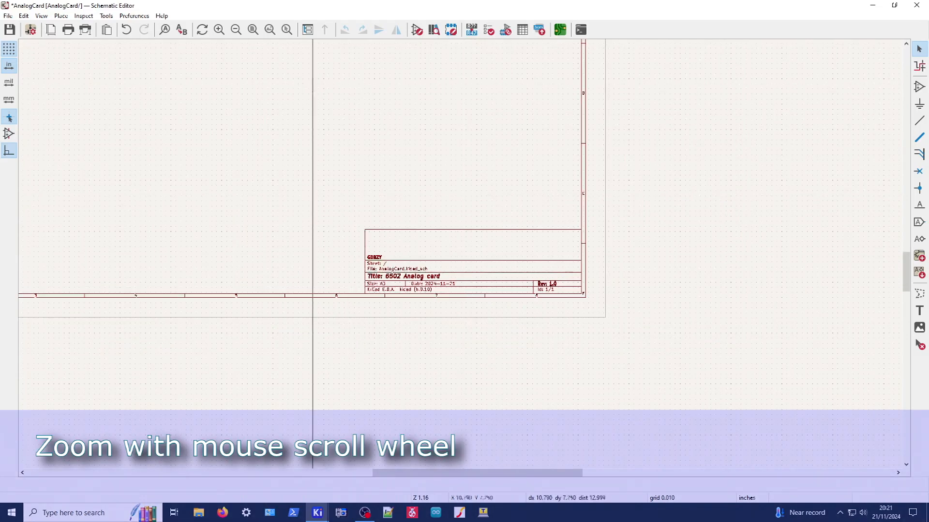
{"action": "scroll", "coordinate": [308, 133], "scroll_direction": "up", "scroll_amount": 1}
{"action": "scroll", "coordinate": [460, 254], "scroll_direction": "down", "scroll_amount": 3}
{"action": "scroll", "coordinate": [386, 170], "scroll_direction": "up", "scroll_amount": 6}
{"action": "scroll", "coordinate": [528, 367], "scroll_direction": "down", "scroll_amount": 7}
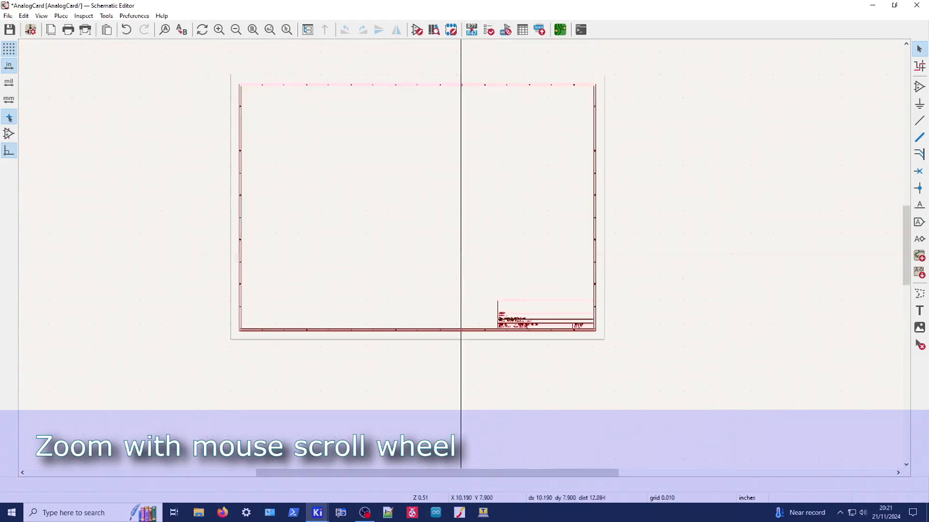
{"action": "scroll", "coordinate": [566, 342], "scroll_direction": "up", "scroll_amount": 6}
{"action": "scroll", "coordinate": [459, 253], "scroll_direction": "down", "scroll_amount": 3}
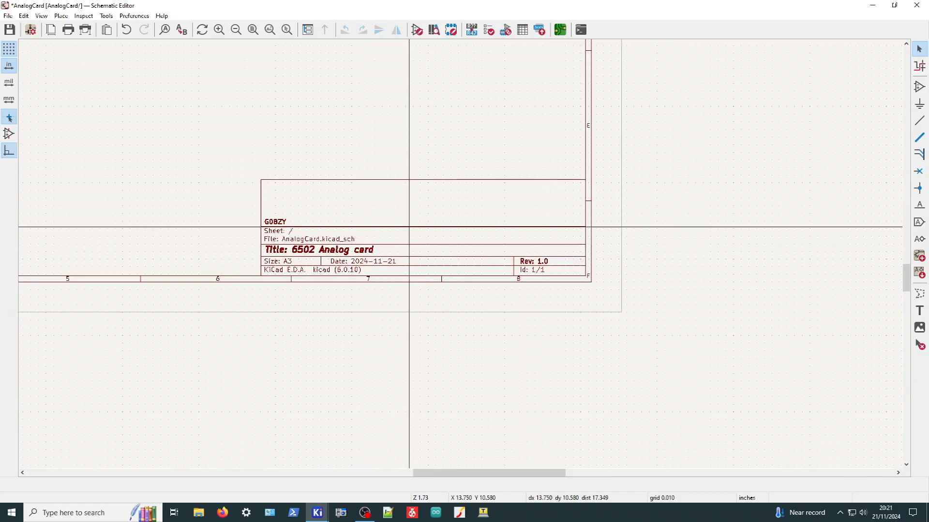
{"action": "scroll", "coordinate": [410, 227], "scroll_direction": "down", "scroll_amount": 3}
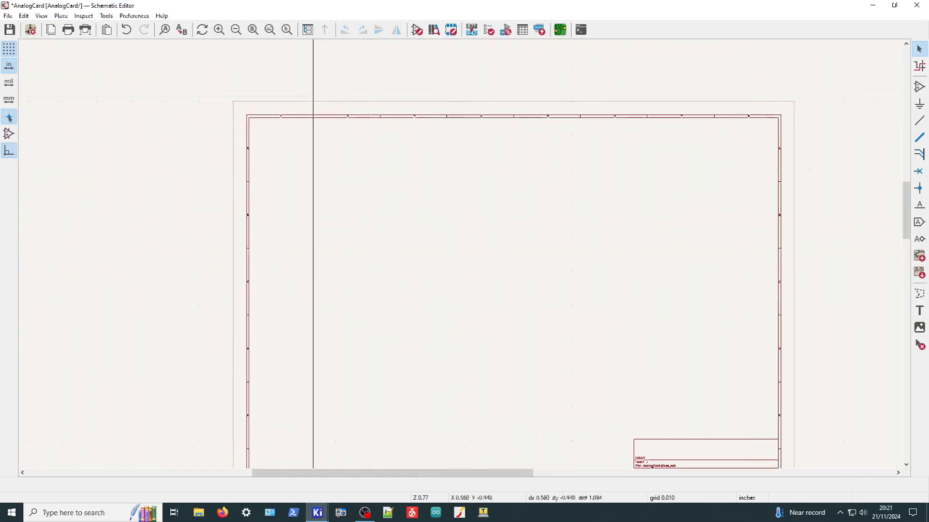
- Save the schematic
{"action": "key", "text": "ctrl+s"}
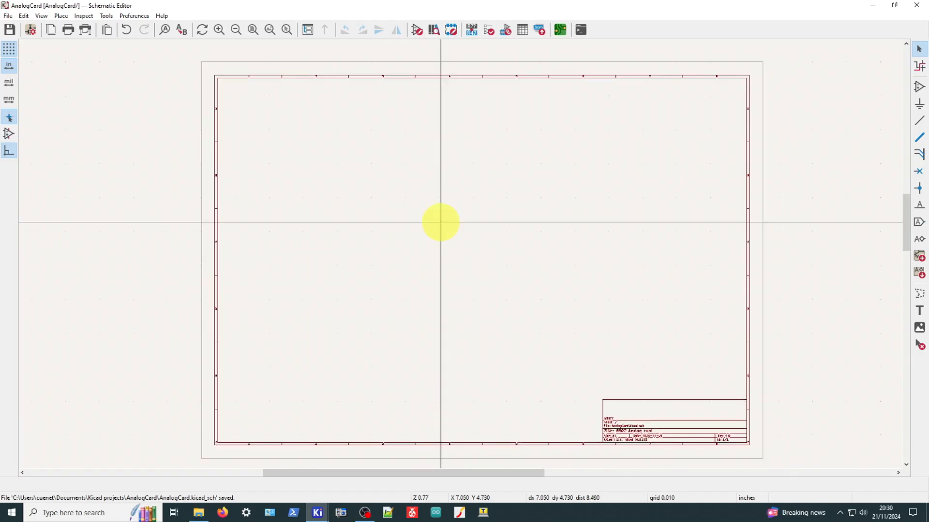
- Search the symbol libraries for 4066 and pick the 4xxx Quad Analog Switches symbol, with all units placed
{"action": "scroll", "coordinate": [450, 242], "scroll_direction": "up", "scroll_amount": 5}
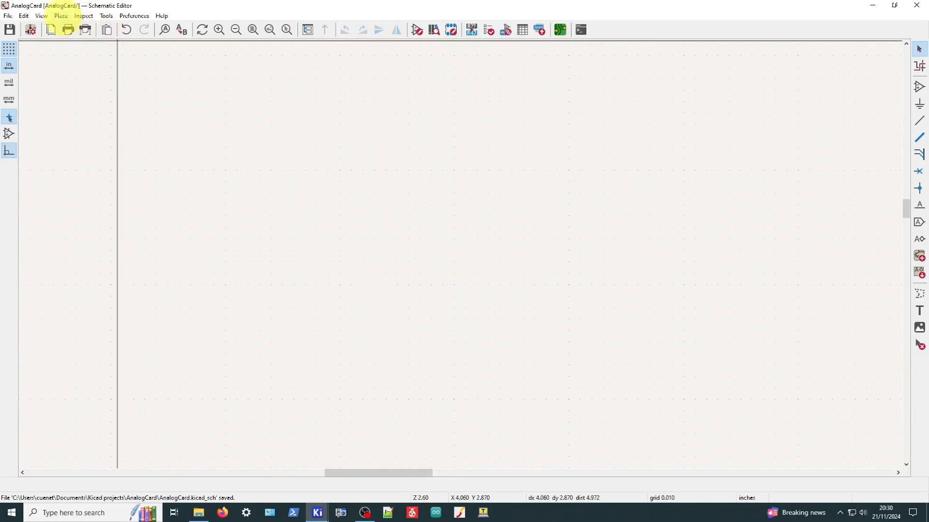
{"action": "left_click", "coordinate": [61, 15]}
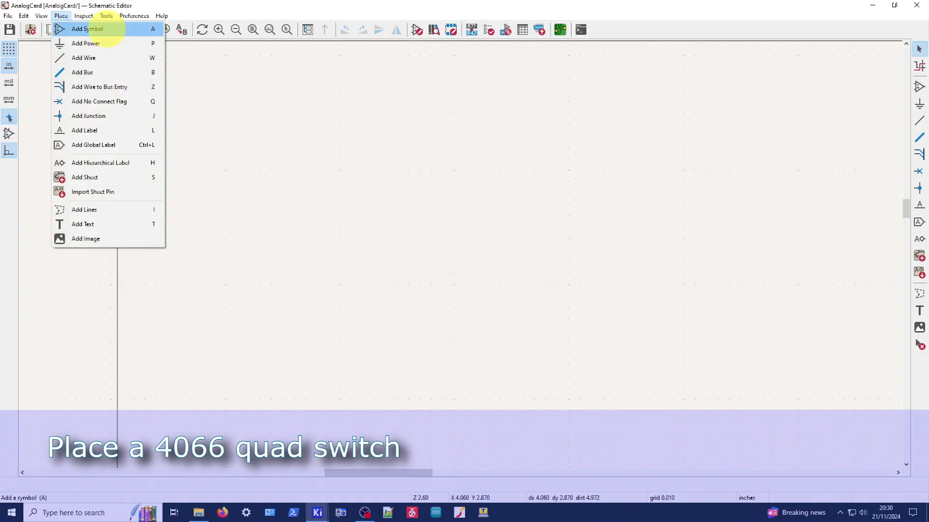
{"action": "left_click", "coordinate": [94, 29]}
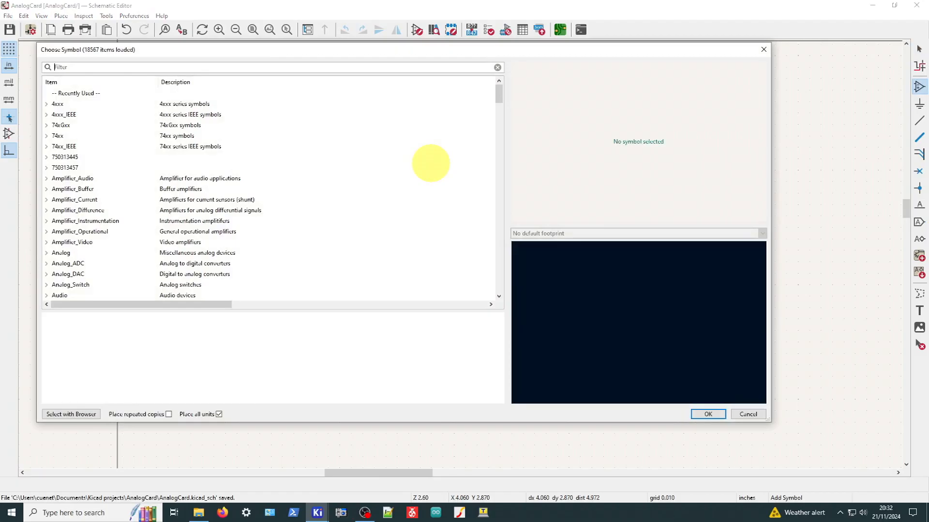
{"action": "left_click_drag", "start_coordinate": [367, 49], "coordinate": [419, 67]}
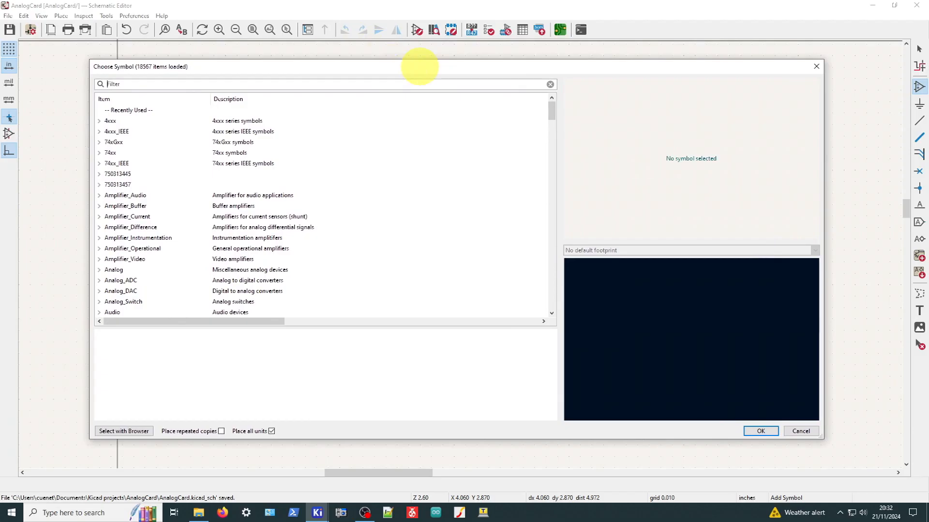
{"action": "type", "text": "4066"}
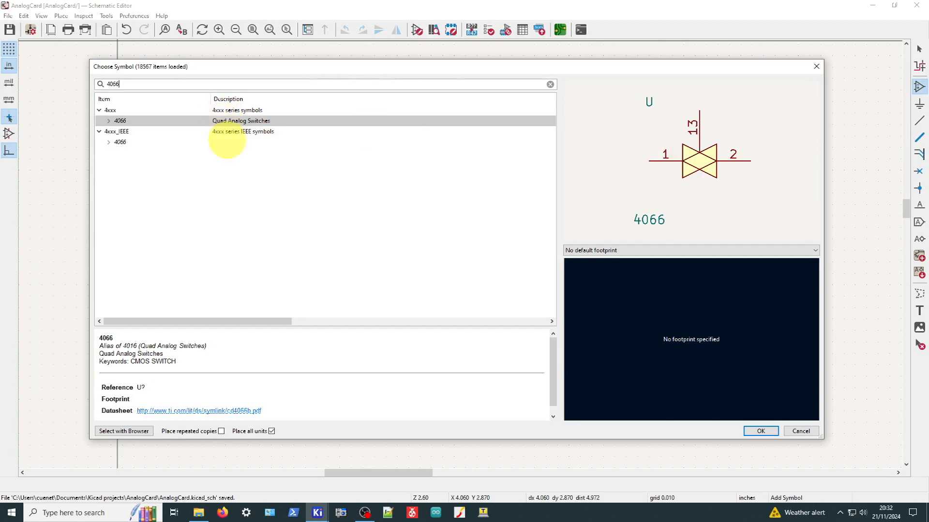
{"action": "left_click", "coordinate": [109, 143]}
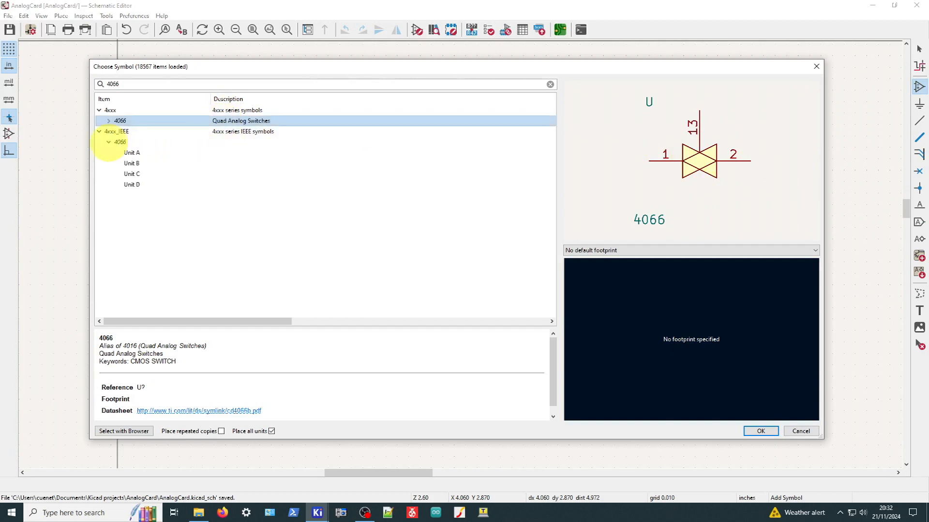
{"action": "left_click", "coordinate": [109, 143]}
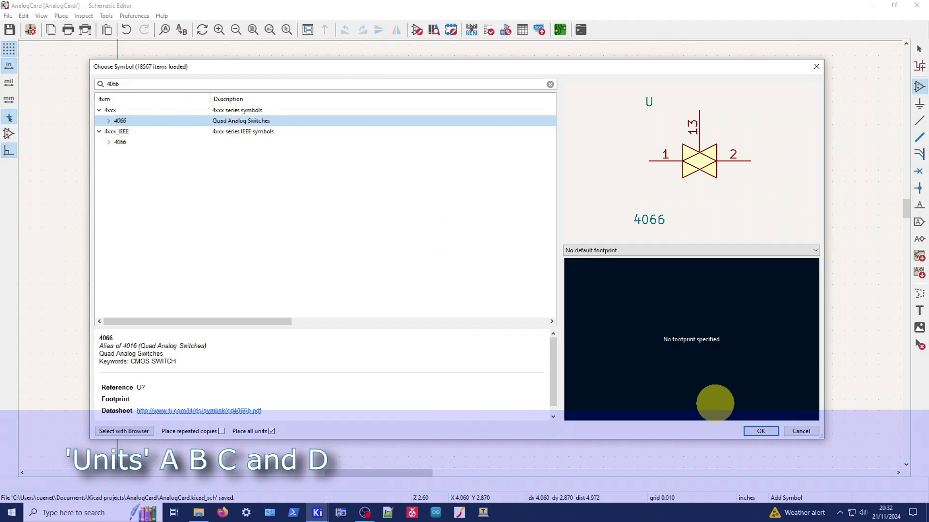
{"action": "left_click", "coordinate": [761, 431]}
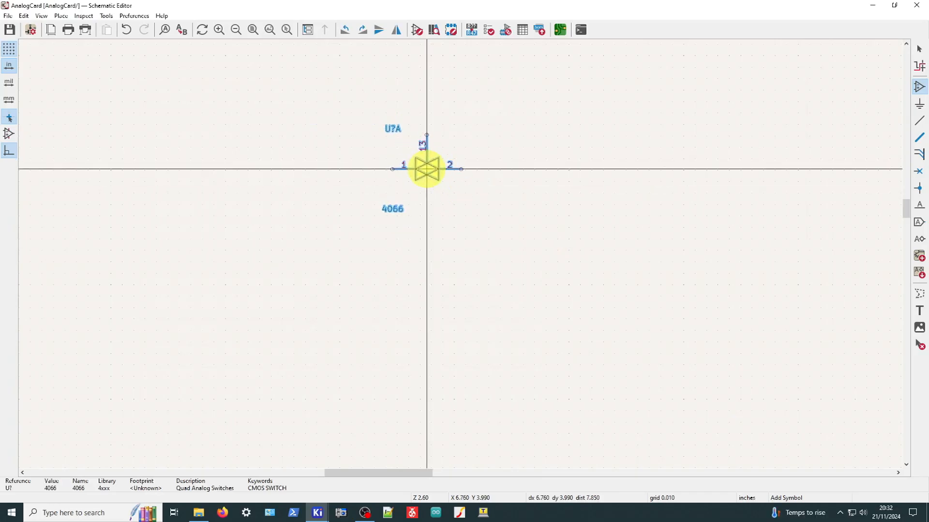
- Rotate unit A of the 4066 so that pin 13 faces left, and place it on the sheet
{"action": "key", "text": "r"}
{"action": "scroll", "coordinate": [413, 157], "scroll_direction": "up", "scroll_amount": 3}
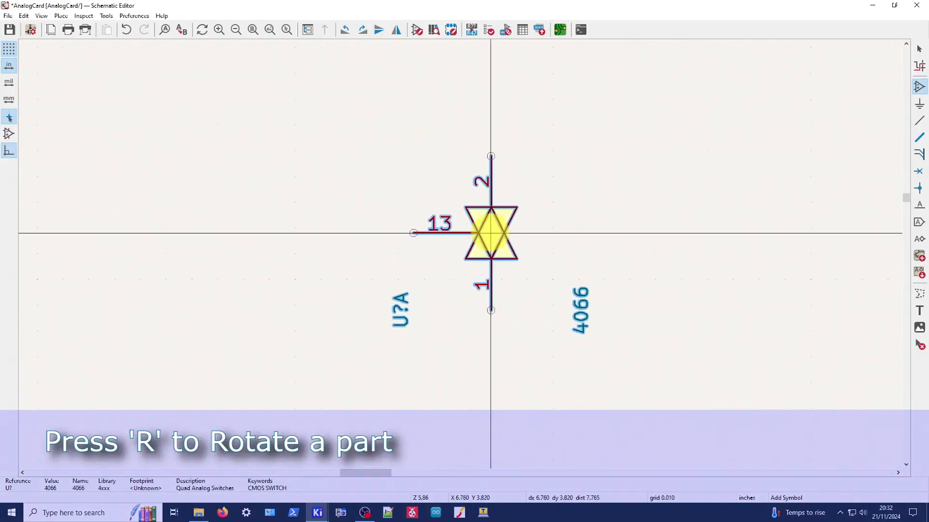
{"action": "key", "text": "r"}
{"action": "key", "text": "r"}
{"action": "key", "text": "r"}
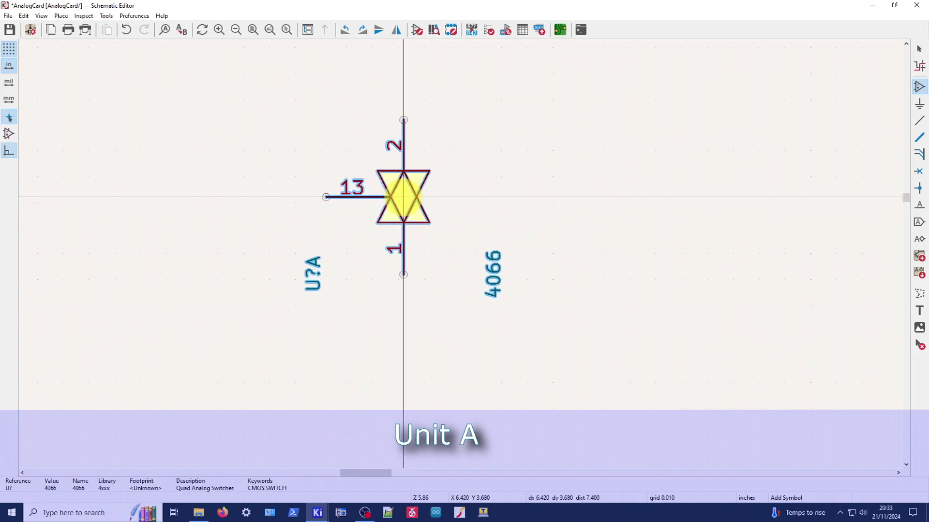
{"action": "left_click", "coordinate": [403, 197]}
- Place 4066 unit B below unit A and units C and D in a parallel column beside them, leaving power unit E unplaced
{"action": "scroll", "coordinate": [525, 333], "scroll_direction": "down", "scroll_amount": 3}
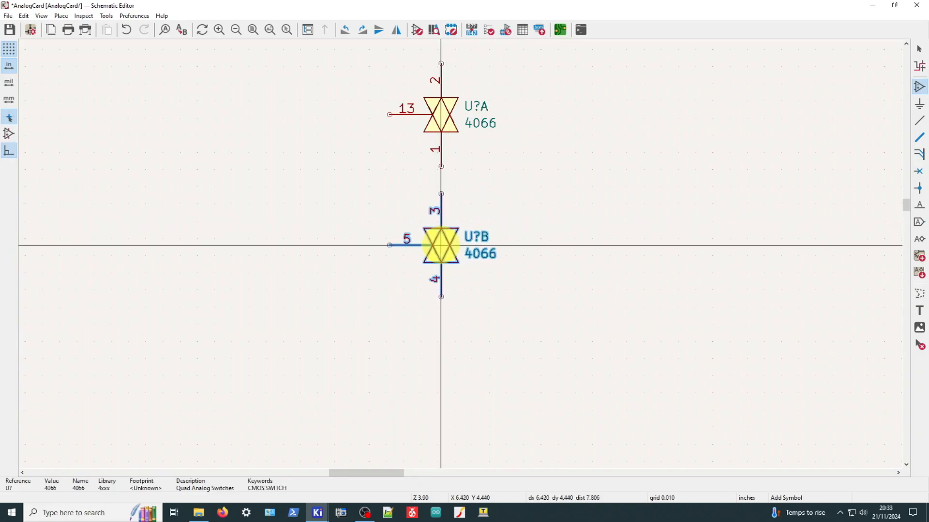
{"action": "left_click", "coordinate": [441, 243]}
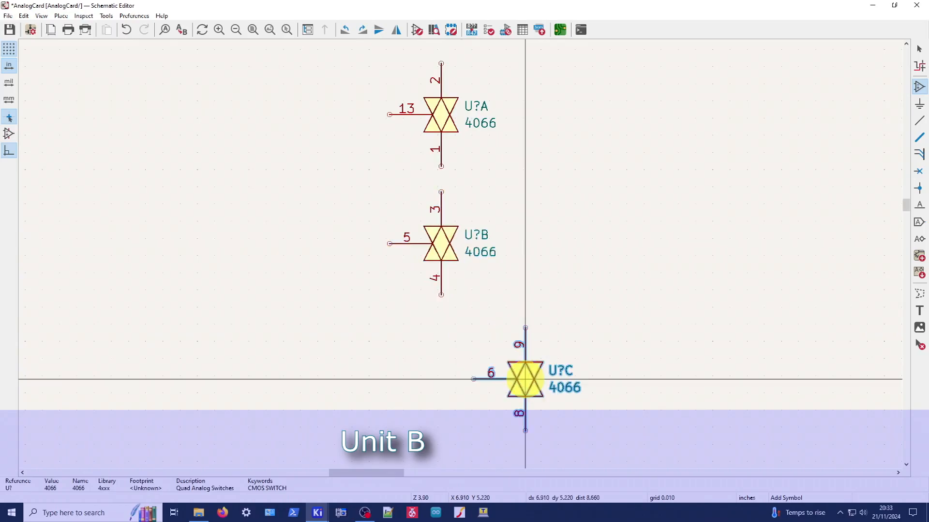
{"action": "scroll", "coordinate": [526, 379], "scroll_direction": "down", "scroll_amount": 2}
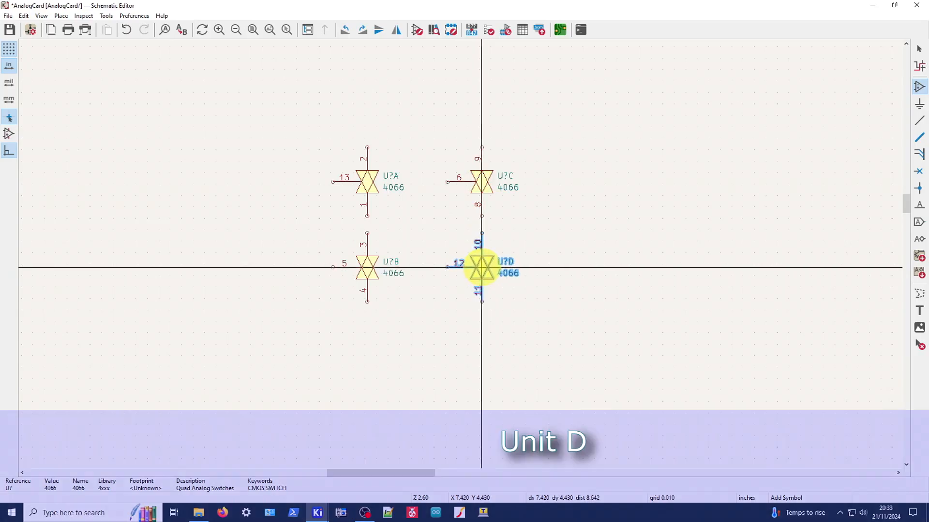
{"action": "left_click", "coordinate": [481, 268]}
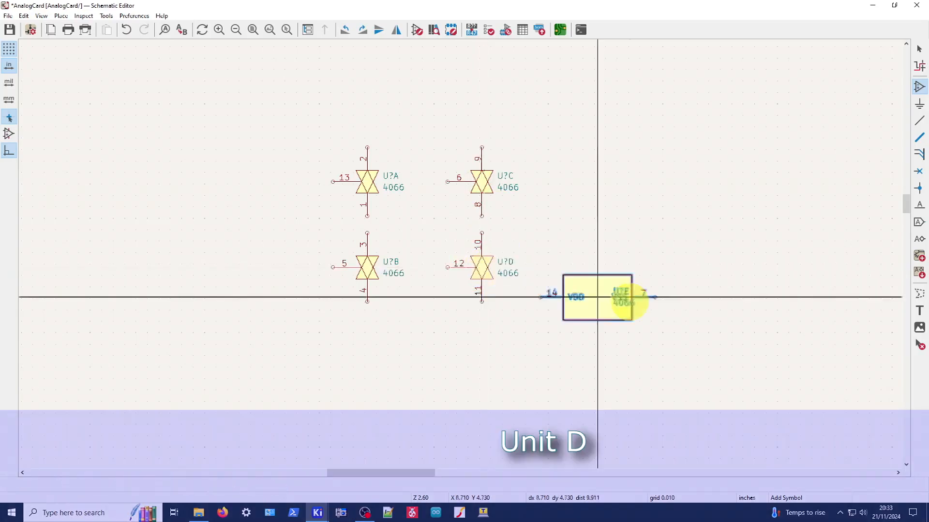
{"action": "right_click", "coordinate": [633, 258]}
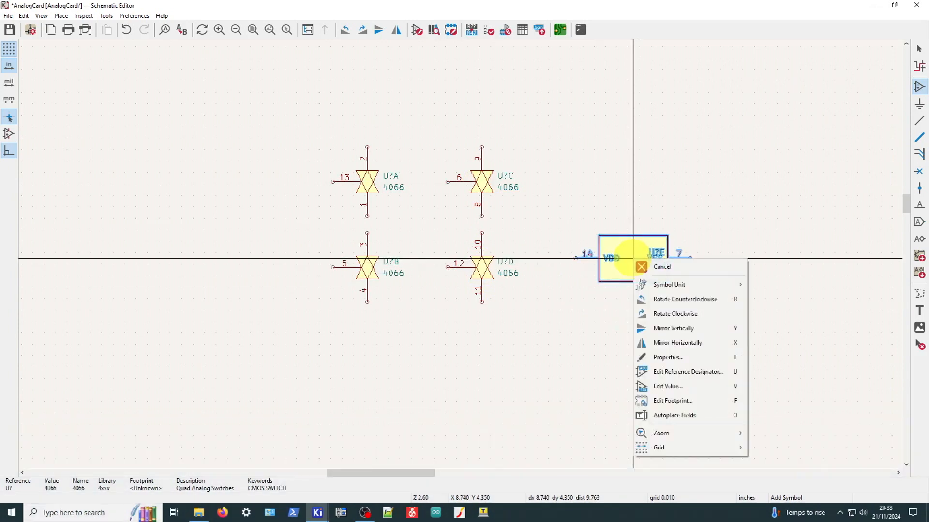
{"action": "key", "text": "Escape"}
{"action": "key", "text": "Escape"}
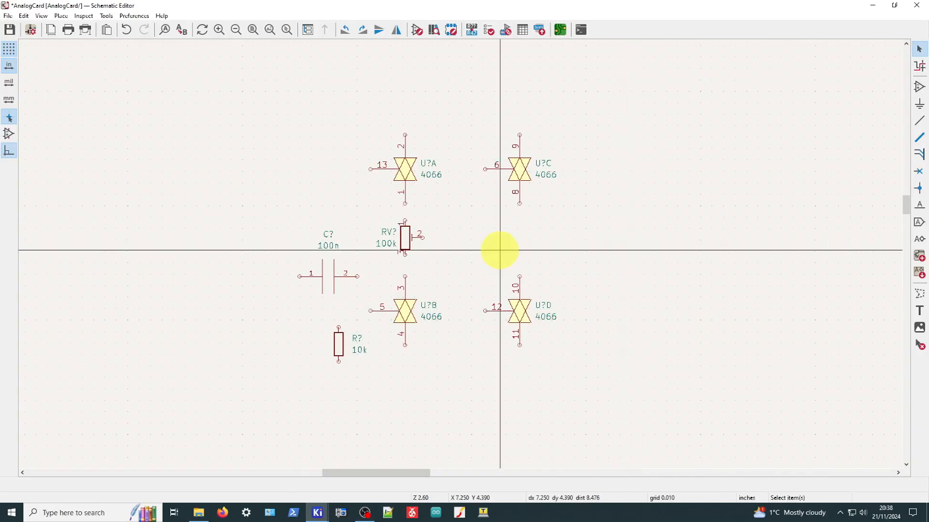
- Wire pin 1 of 4066 unit A straight down to pin 1 of the 100k trim potentiometer
{"action": "scroll", "coordinate": [421, 242], "scroll_direction": "up", "scroll_amount": 3}
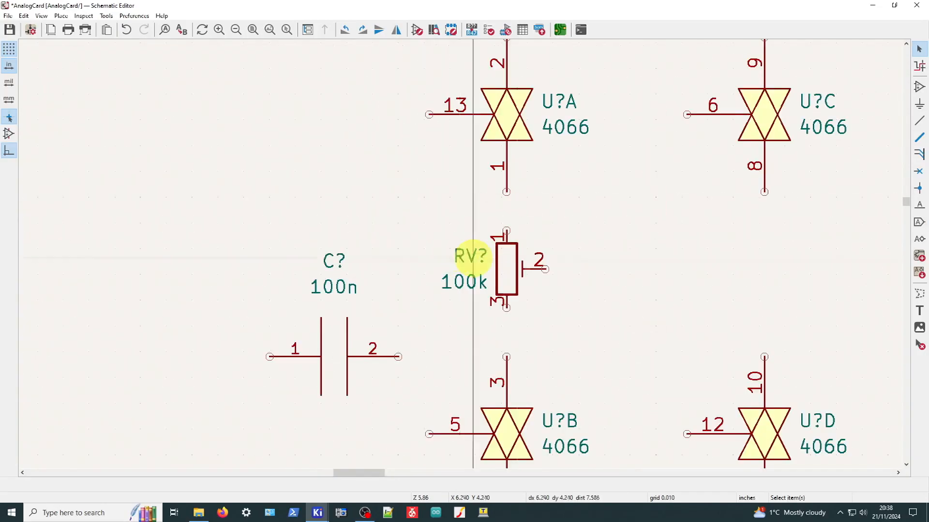
{"action": "scroll", "coordinate": [647, 334], "scroll_direction": "up", "scroll_amount": 1}
{"action": "scroll", "coordinate": [353, 239], "scroll_direction": "down", "scroll_amount": 1}
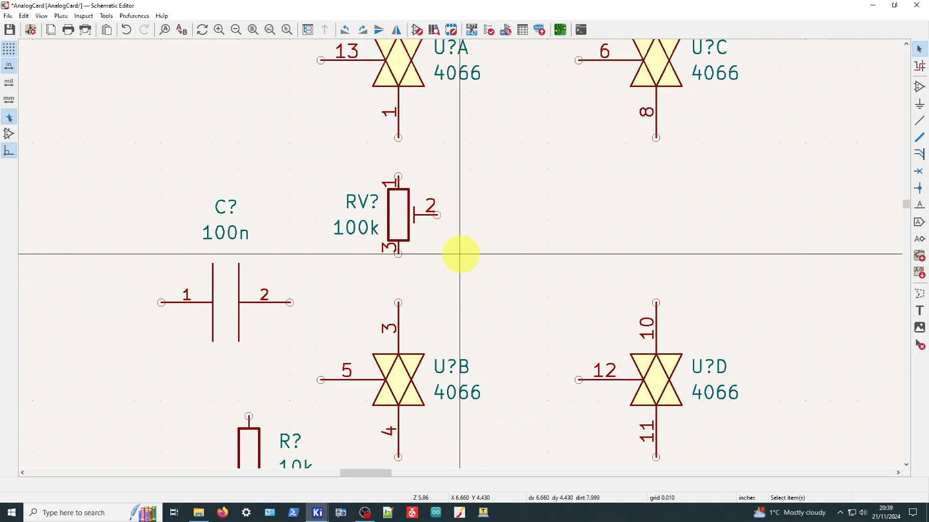
{"action": "scroll", "coordinate": [421, 103], "scroll_direction": "down", "scroll_amount": 2}
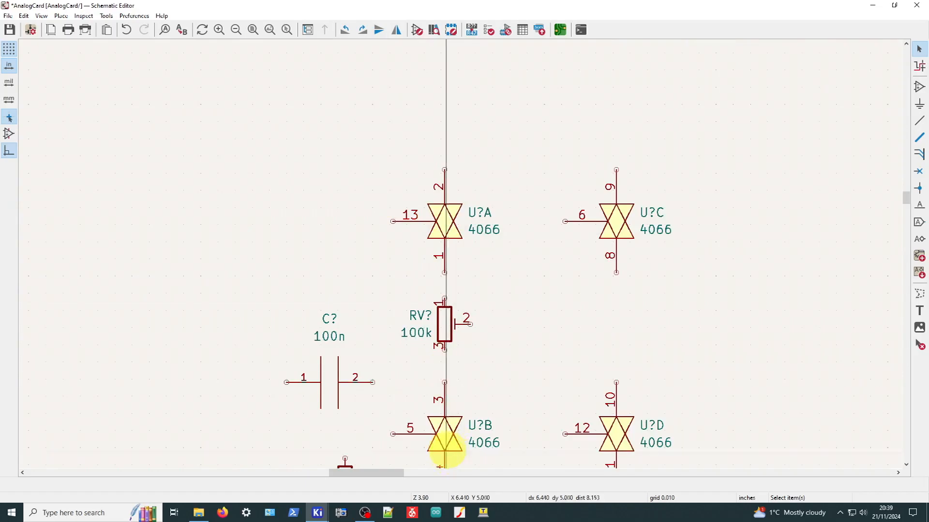
{"action": "scroll", "coordinate": [442, 269], "scroll_direction": "up", "scroll_amount": 2}
{"action": "scroll", "coordinate": [459, 254], "scroll_direction": "up", "scroll_amount": 4}
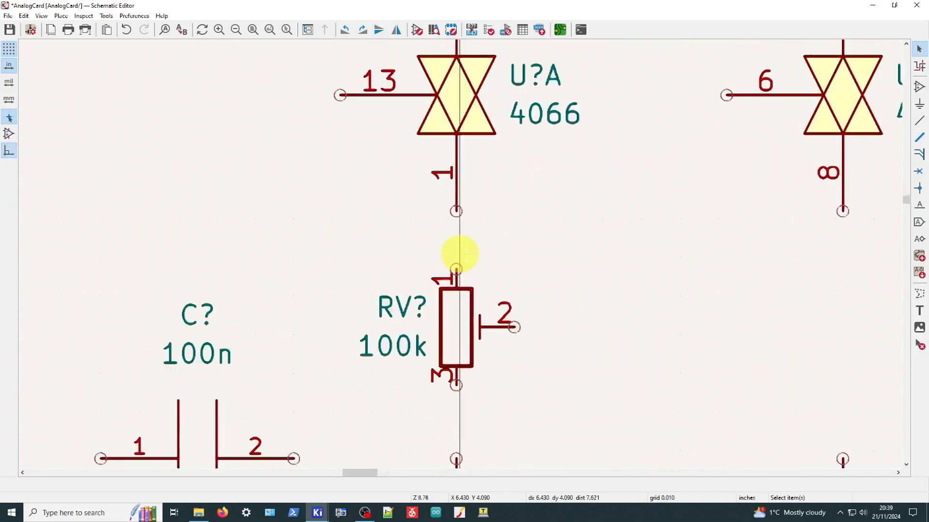
{"action": "left_click", "coordinate": [454, 190]}
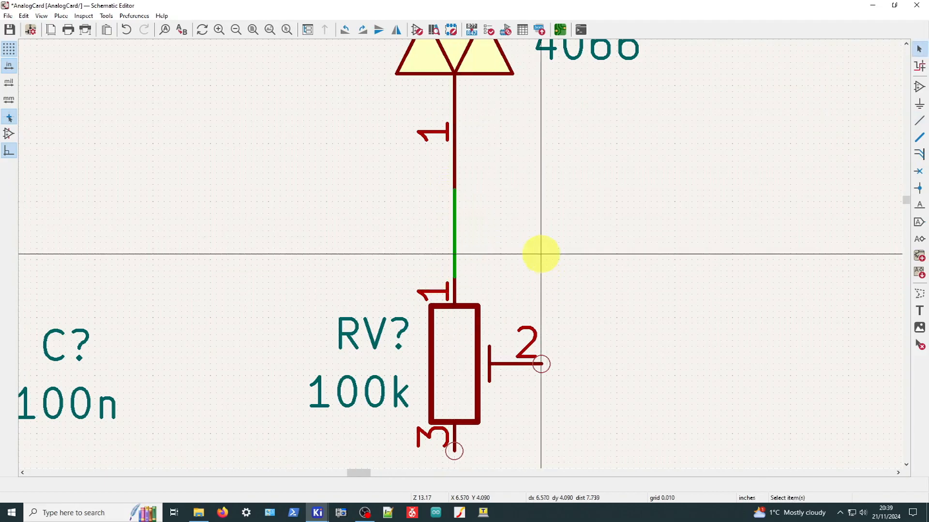
{"action": "scroll", "coordinate": [473, 242], "scroll_direction": "up", "scroll_amount": 4}
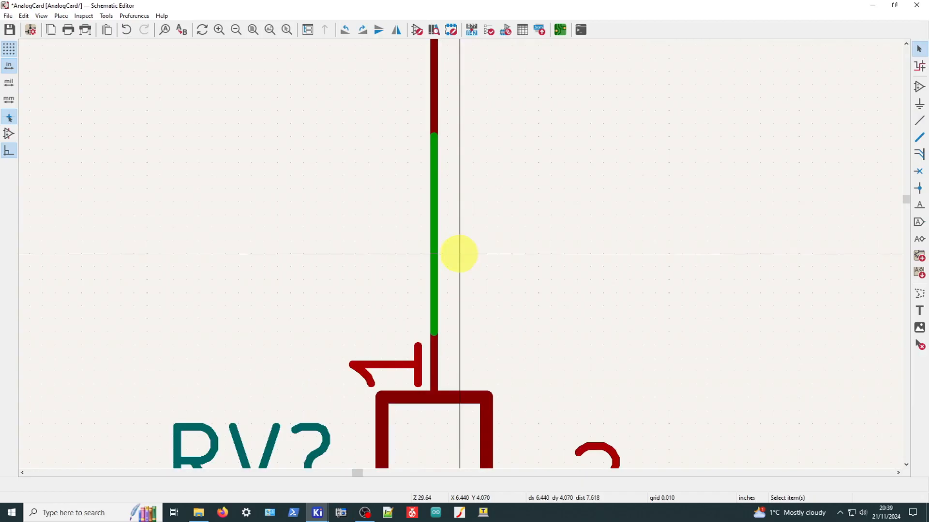
- Wire pin 3 of the 100k trim potentiometer to pin 3 of 4066 unit B
{"action": "scroll", "coordinate": [460, 254], "scroll_direction": "down", "scroll_amount": 8}
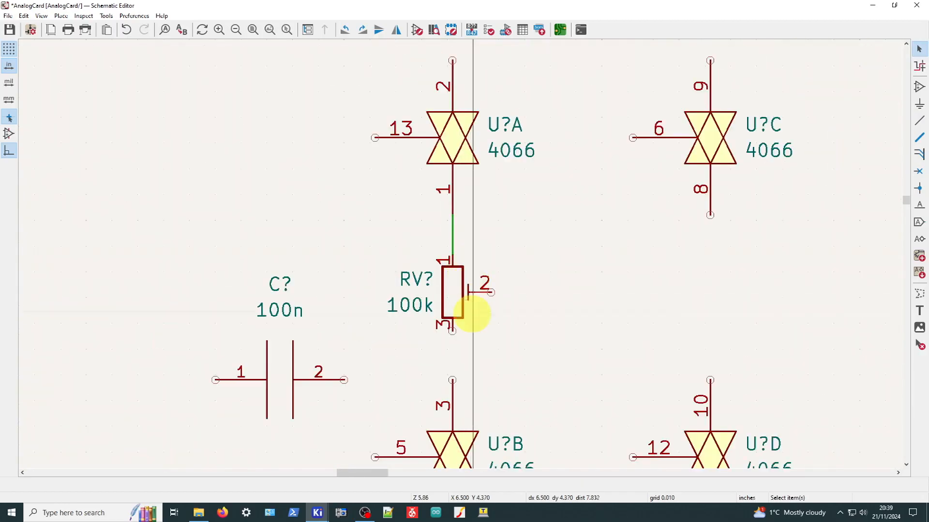
{"action": "scroll", "coordinate": [452, 355], "scroll_direction": "up", "scroll_amount": 4}
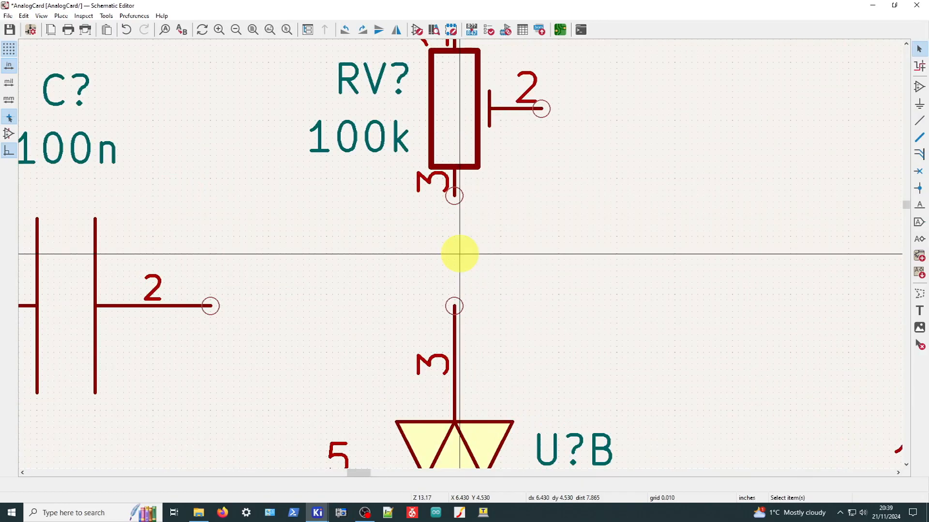
{"action": "left_click", "coordinate": [454, 196]}
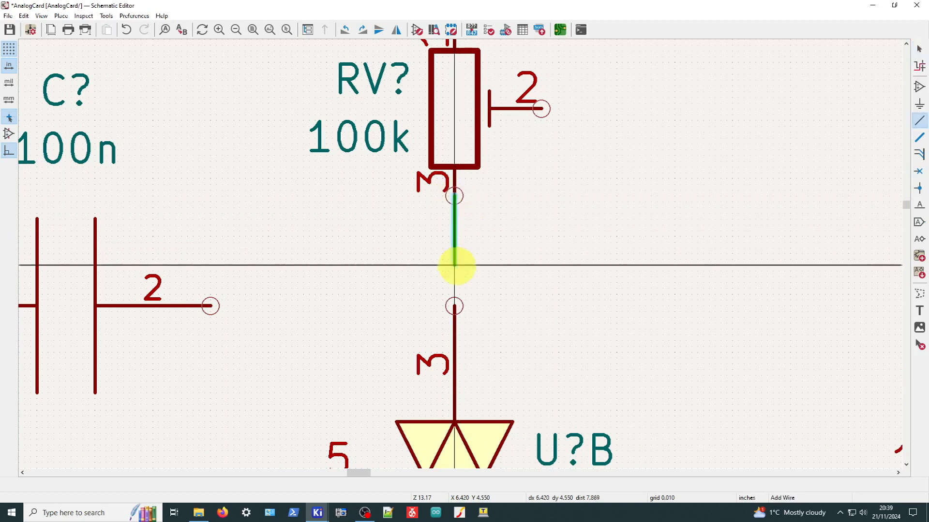
{"action": "left_click", "coordinate": [454, 305]}
{"action": "key", "text": "Escape"}
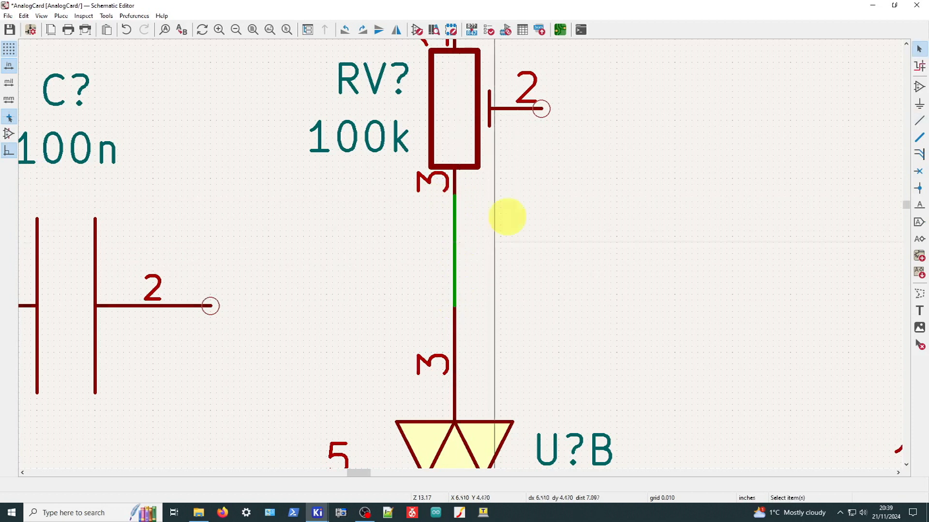
- Wire the trim potentiometer's wiper, pin 2, to the wire just below its pin 3
{"action": "left_click", "coordinate": [541, 108]}
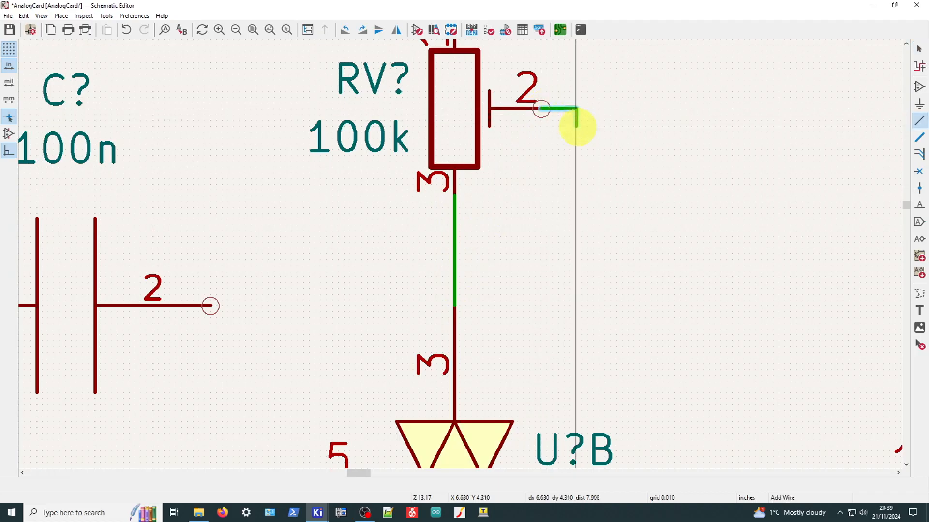
{"action": "left_click", "coordinate": [454, 212]}
{"action": "key", "text": "Escape"}
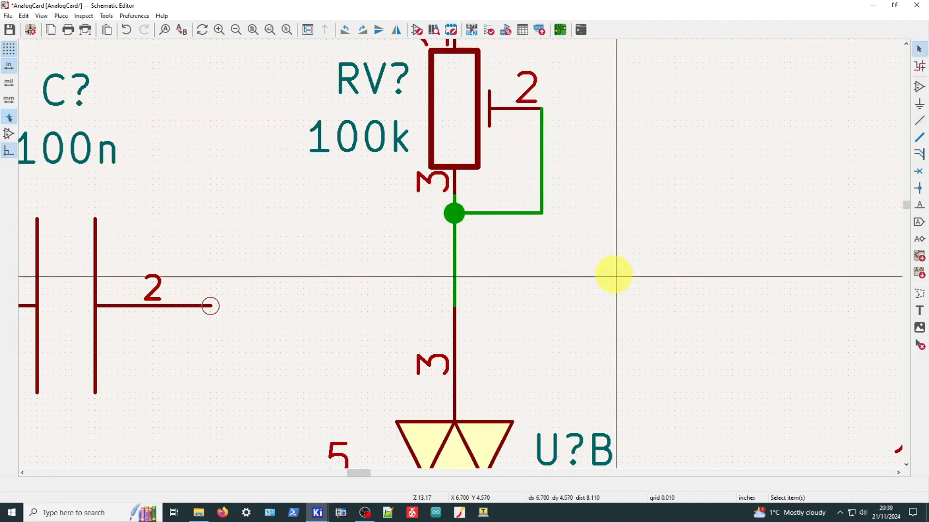
- Wire pin 2 of the 100n capacitor to the connection between the trim potentiometer and pin 3 of 4066 unit B
{"action": "scroll", "coordinate": [459, 245], "scroll_direction": "down", "scroll_amount": 2}
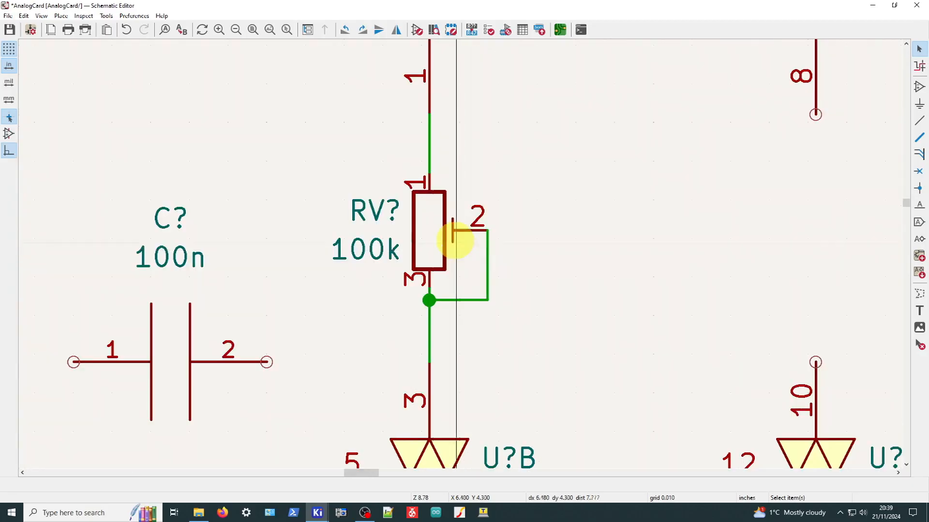
{"action": "scroll", "coordinate": [458, 253], "scroll_direction": "down", "scroll_amount": 2}
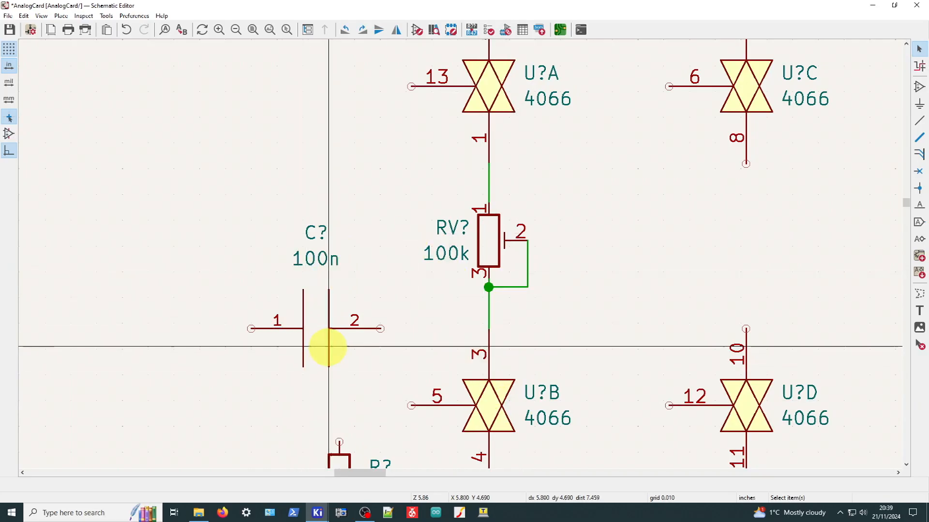
{"action": "key", "text": "w"}
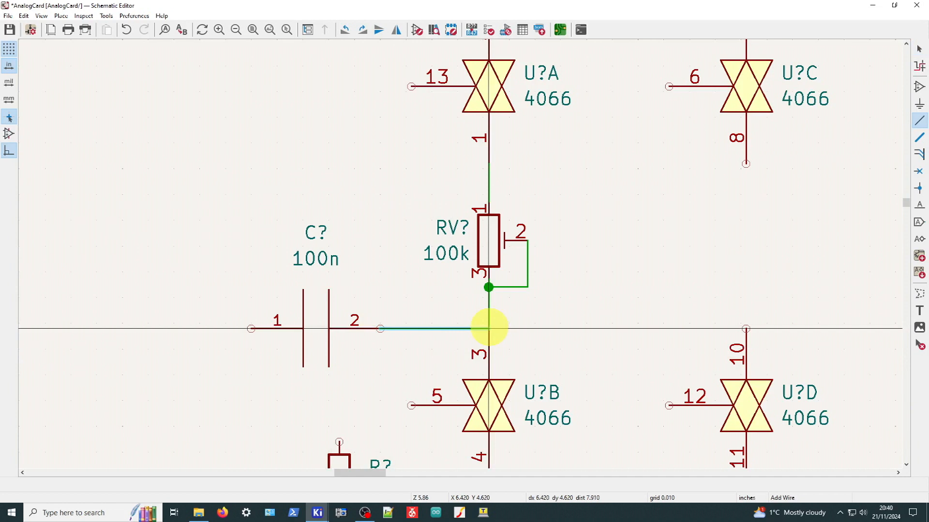
{"action": "left_click", "coordinate": [488, 329]}
{"action": "key", "text": "Escape"}
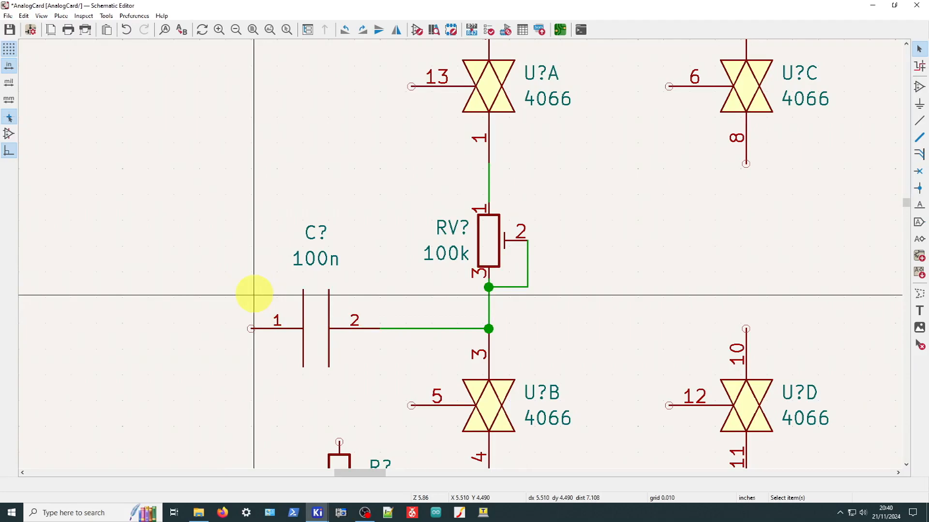
- Examine the wired network and the 100n capacitor's two pins up close
{"action": "scroll", "coordinate": [472, 242], "scroll_direction": "down", "scroll_amount": 5}
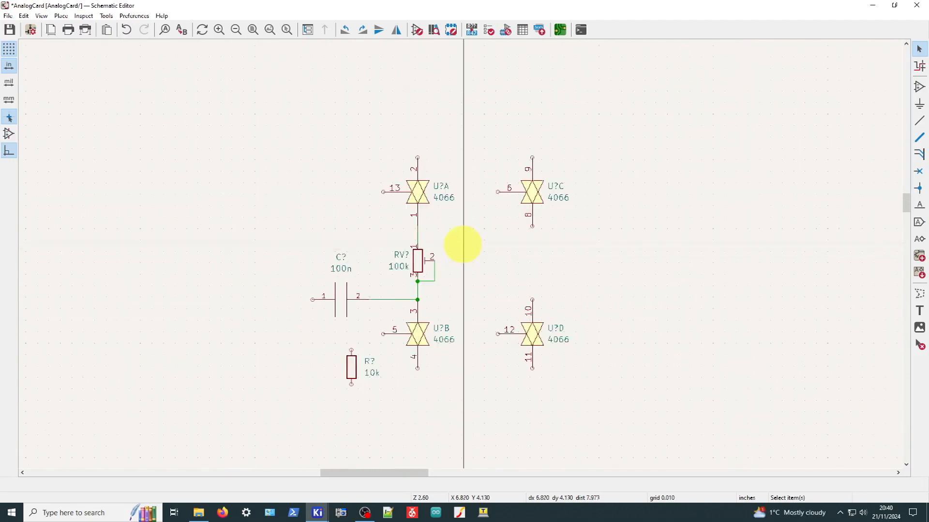
{"action": "scroll", "coordinate": [458, 253], "scroll_direction": "up", "scroll_amount": 3}
{"action": "scroll", "coordinate": [460, 253], "scroll_direction": "up", "scroll_amount": 3}
{"action": "scroll", "coordinate": [312, 193], "scroll_direction": "down", "scroll_amount": 3}
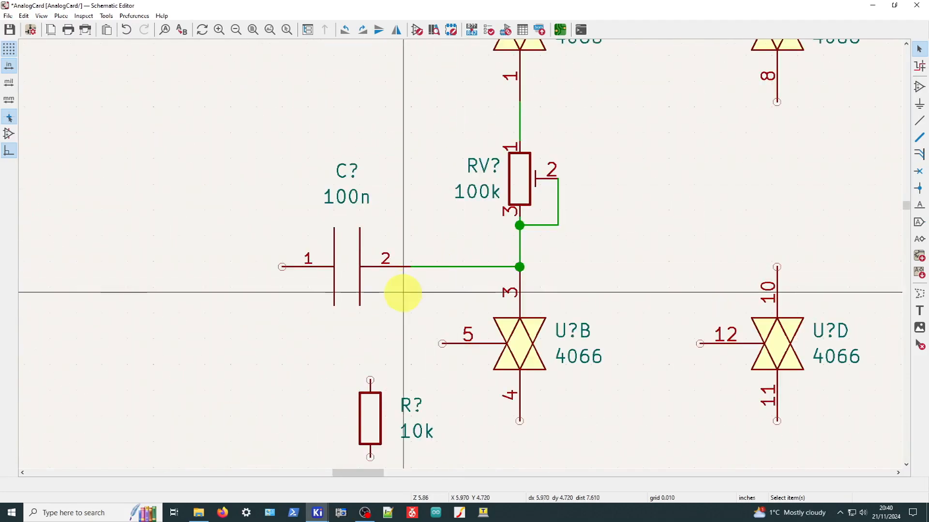
{"action": "scroll", "coordinate": [458, 253], "scroll_direction": "up", "scroll_amount": 2}
{"action": "scroll", "coordinate": [459, 253], "scroll_direction": "up", "scroll_amount": 5}
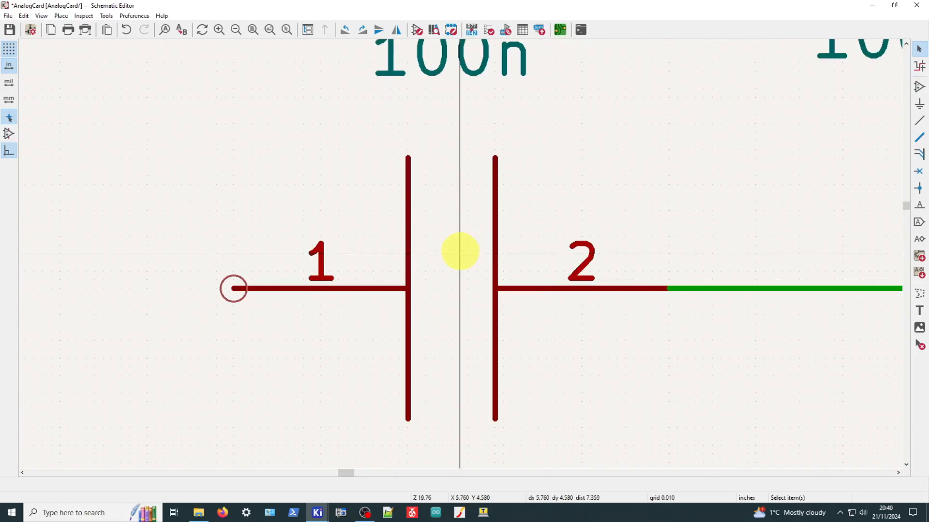
{"action": "scroll", "coordinate": [458, 253], "scroll_direction": "down", "scroll_amount": 3}
{"action": "scroll", "coordinate": [462, 253], "scroll_direction": "down", "scroll_amount": 5}
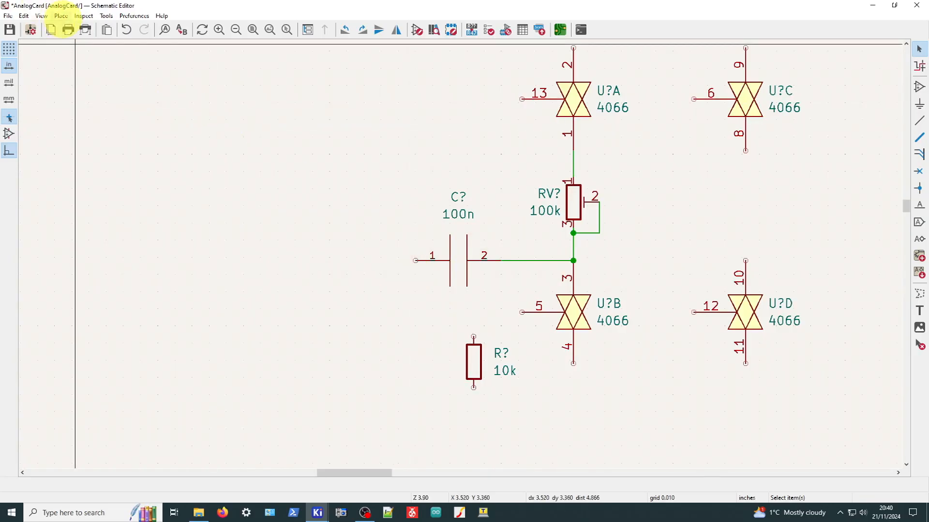
- Add another resistor symbol R, placed vertically below and to the left of the 100n capacitor's pin 1
{"action": "left_click", "coordinate": [61, 16]}
{"action": "left_click", "coordinate": [73, 27]}
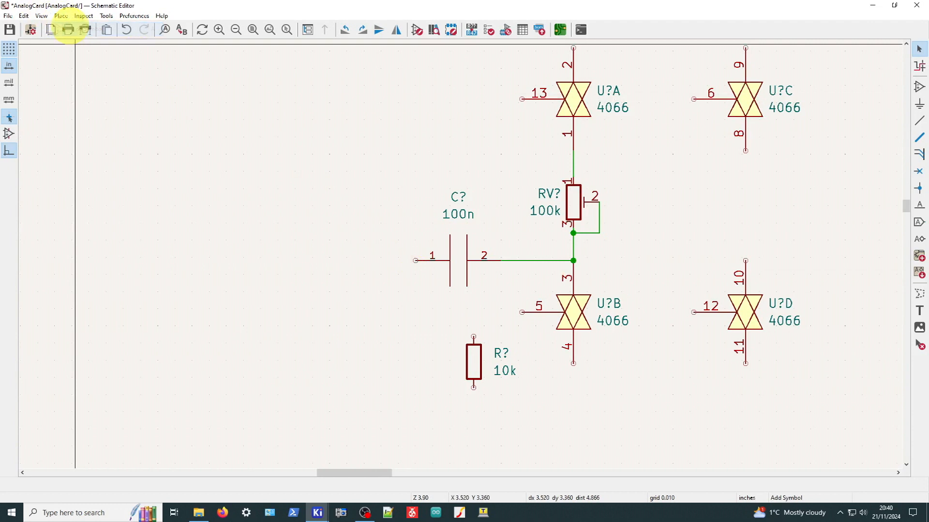
{"action": "left_click", "coordinate": [328, 146]}
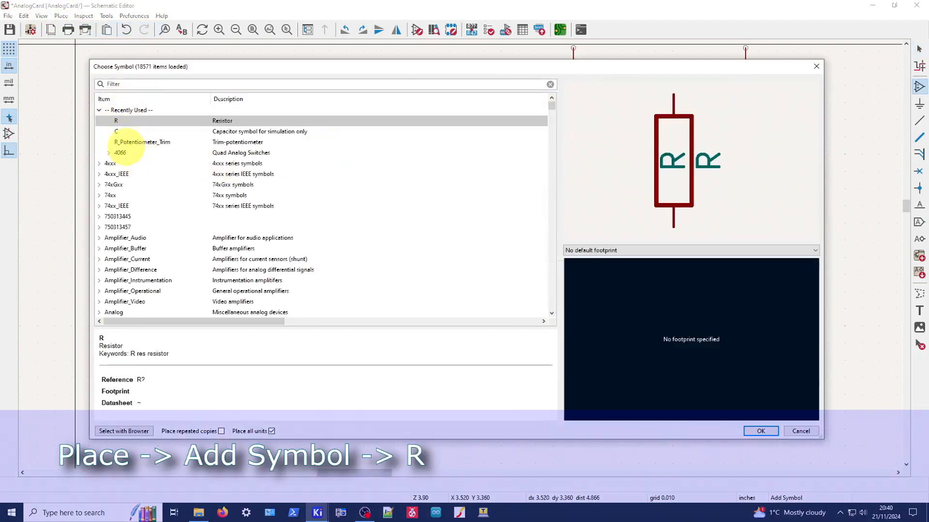
{"action": "double_click", "coordinate": [128, 120]}
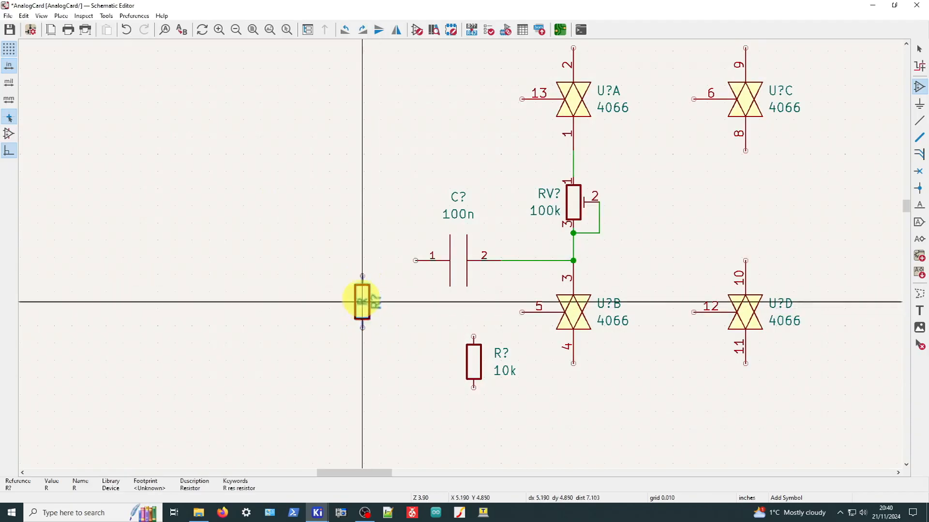
{"action": "left_click", "coordinate": [365, 303]}
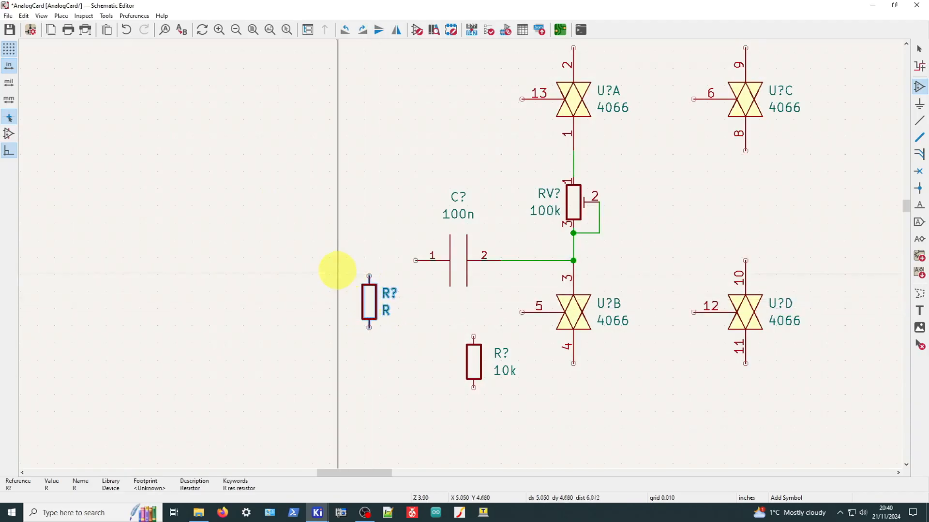
{"action": "key", "text": "Escape"}
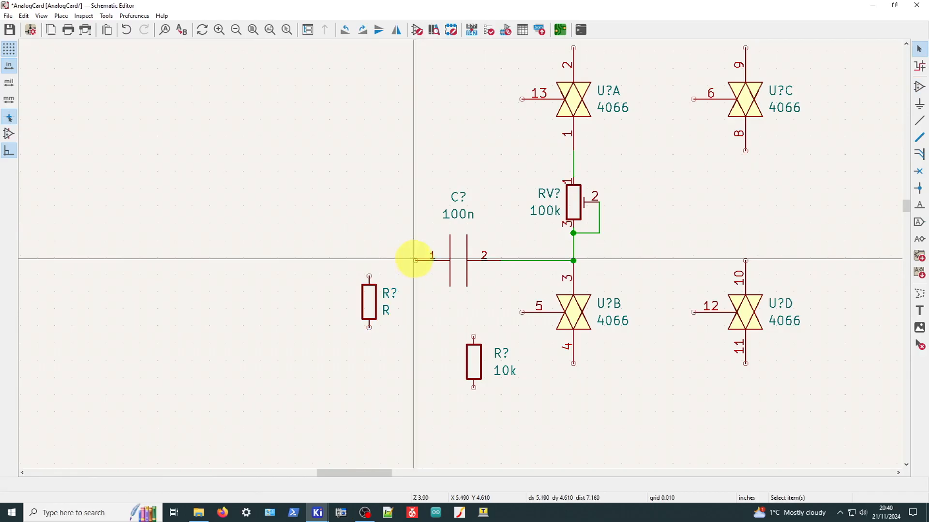
- Wire pin 1 of the 100n capacitor to the upper pin of the newly added resistor
{"action": "scroll", "coordinate": [416, 260], "scroll_direction": "up", "scroll_amount": 2}
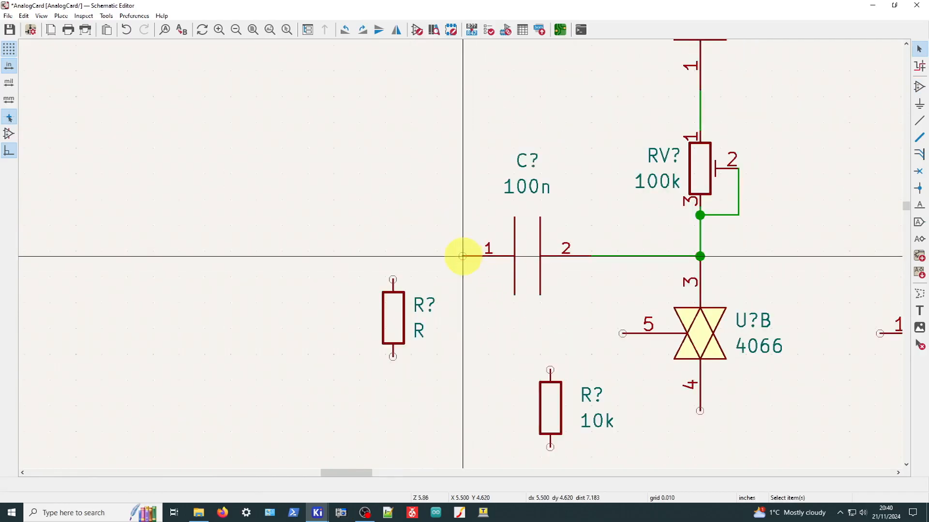
{"action": "key", "text": "w"}
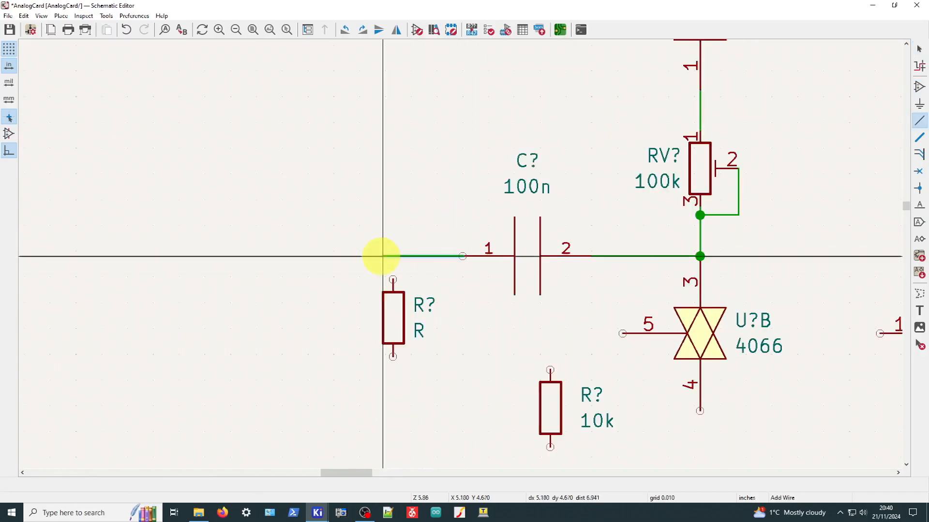
{"action": "left_click", "coordinate": [392, 279]}
{"action": "key", "text": "Escape"}
{"action": "scroll", "coordinate": [456, 257], "scroll_direction": "down", "scroll_amount": 2}
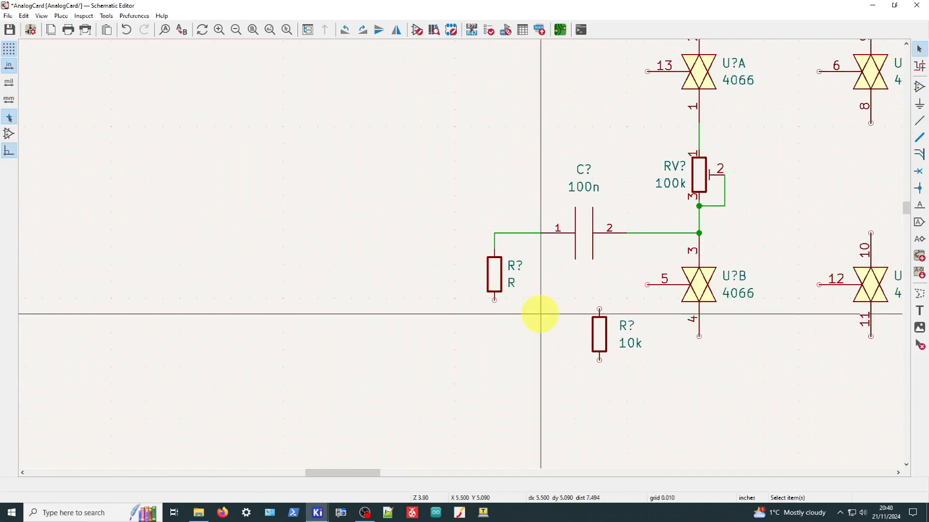
{"action": "scroll", "coordinate": [540, 314], "scroll_direction": "up", "scroll_amount": 2}
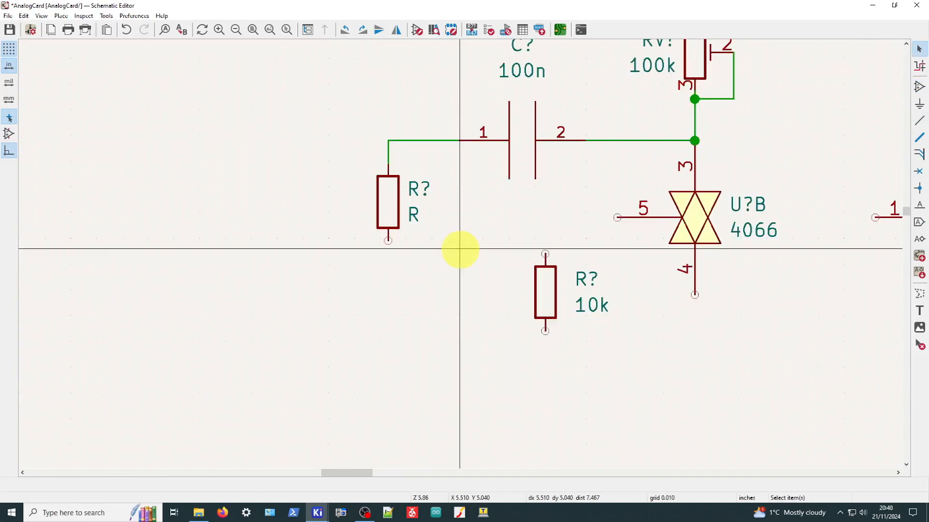
- Search the symbol library for "cap" and choose the unpolarized capacitor C from the Device library to add to the schematic
{"action": "scroll", "coordinate": [537, 133], "scroll_direction": "up", "scroll_amount": 2}
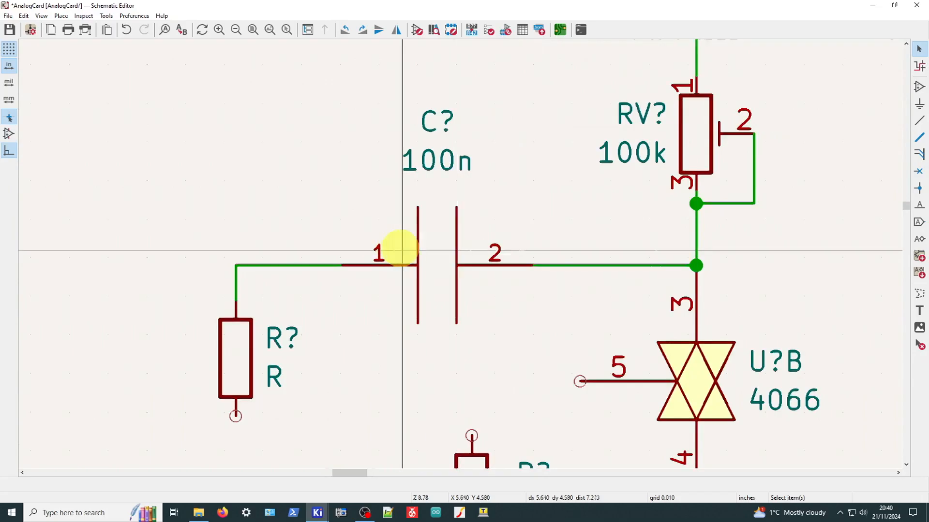
{"action": "scroll", "coordinate": [401, 250], "scroll_direction": "down", "scroll_amount": 2}
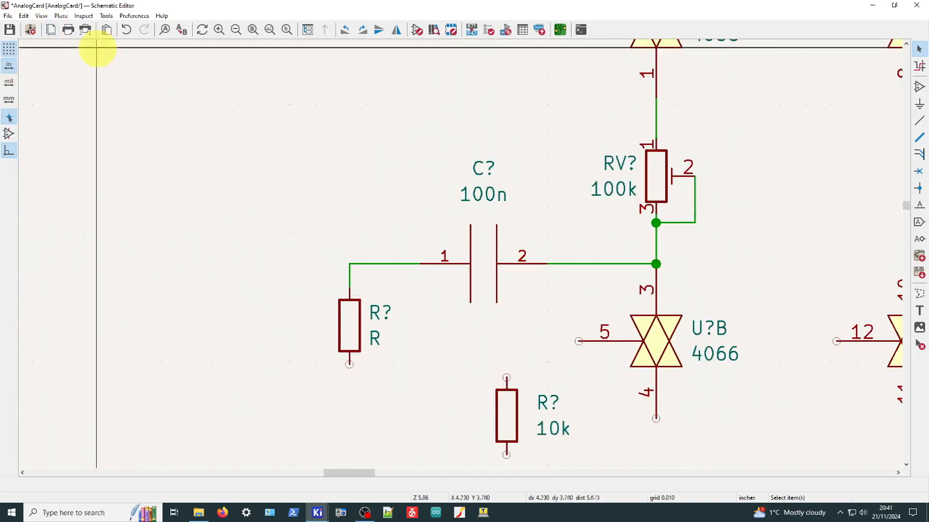
{"action": "left_click", "coordinate": [61, 15]}
{"action": "left_click", "coordinate": [83, 29]}
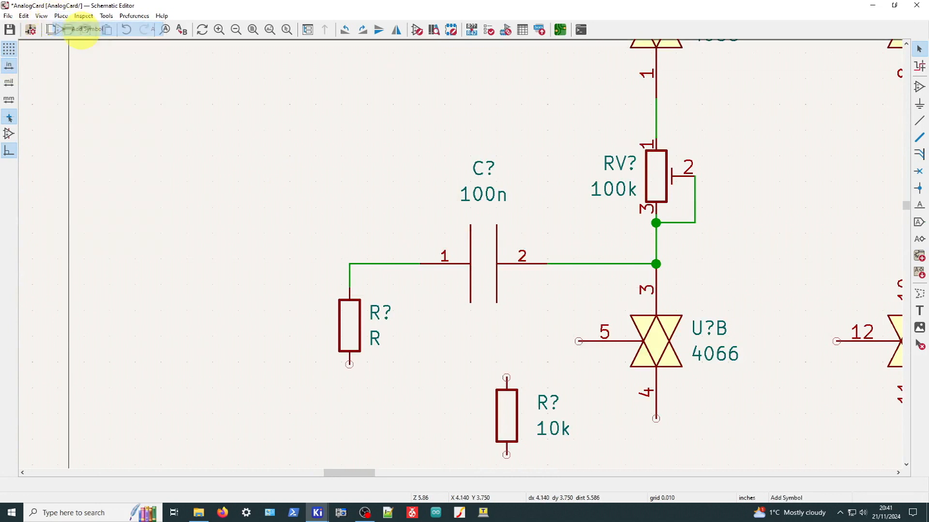
{"action": "left_click", "coordinate": [338, 242]}
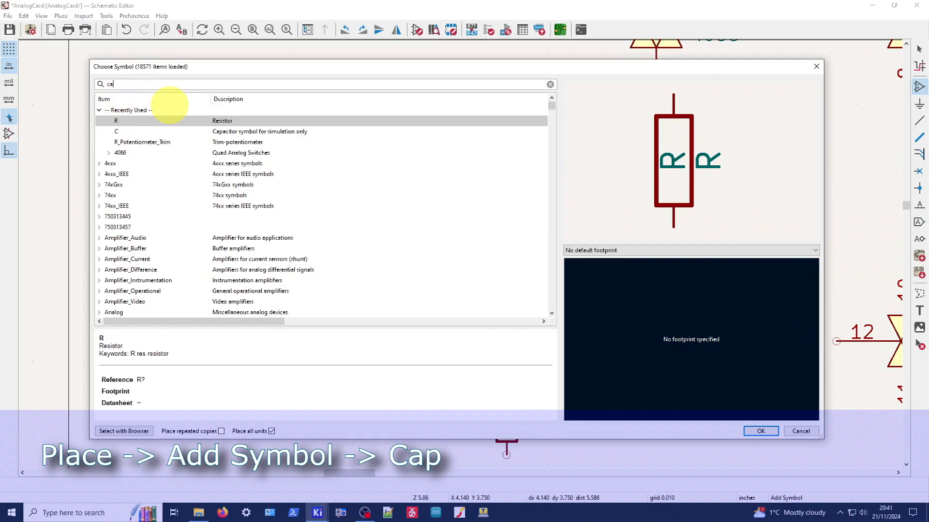
{"action": "type", "text": "cap"}
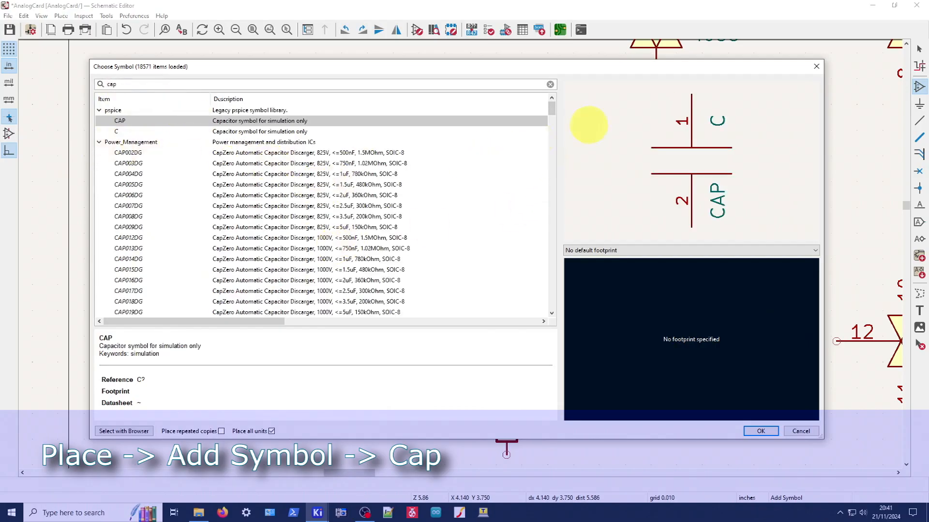
{"action": "left_click", "coordinate": [99, 142]}
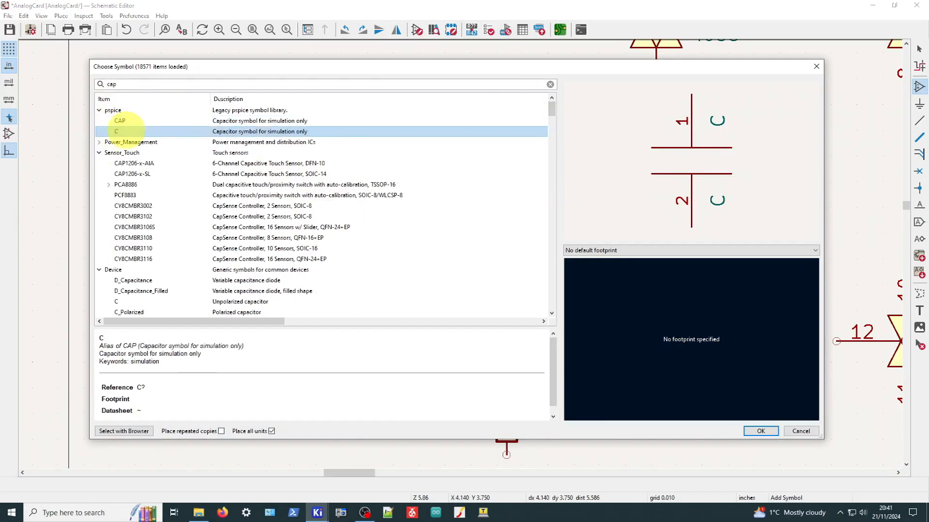
{"action": "left_click", "coordinate": [99, 110]}
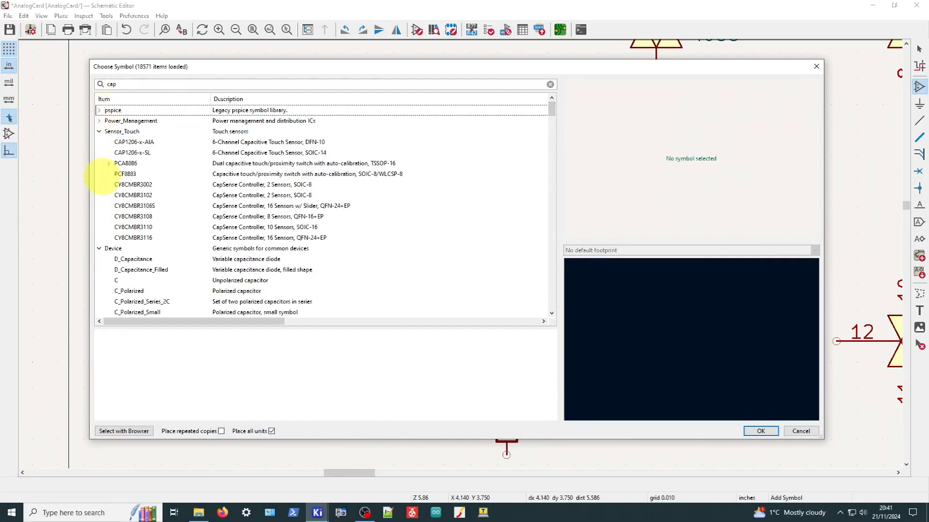
{"action": "scroll", "coordinate": [166, 280], "scroll_direction": "down", "scroll_amount": 3}
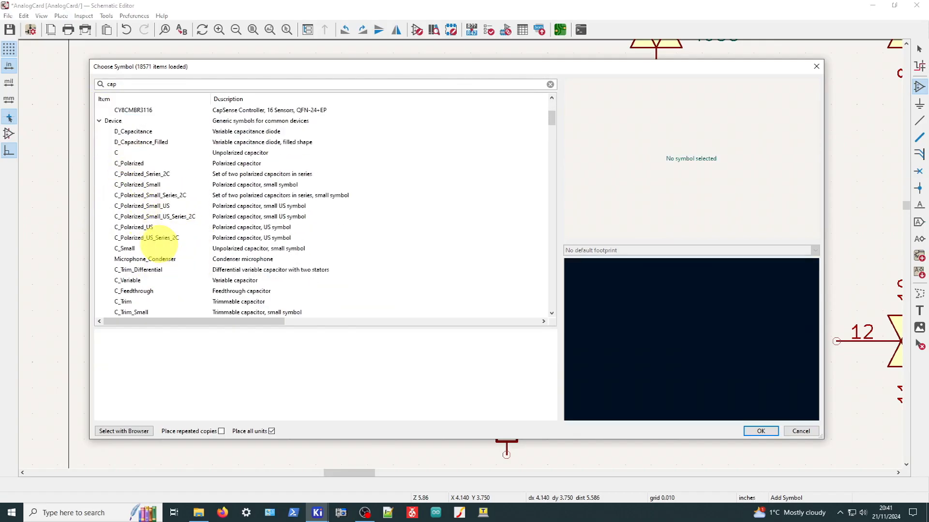
{"action": "scroll", "coordinate": [155, 242], "scroll_direction": "down", "scroll_amount": 2}
{"action": "left_click", "coordinate": [127, 216]}
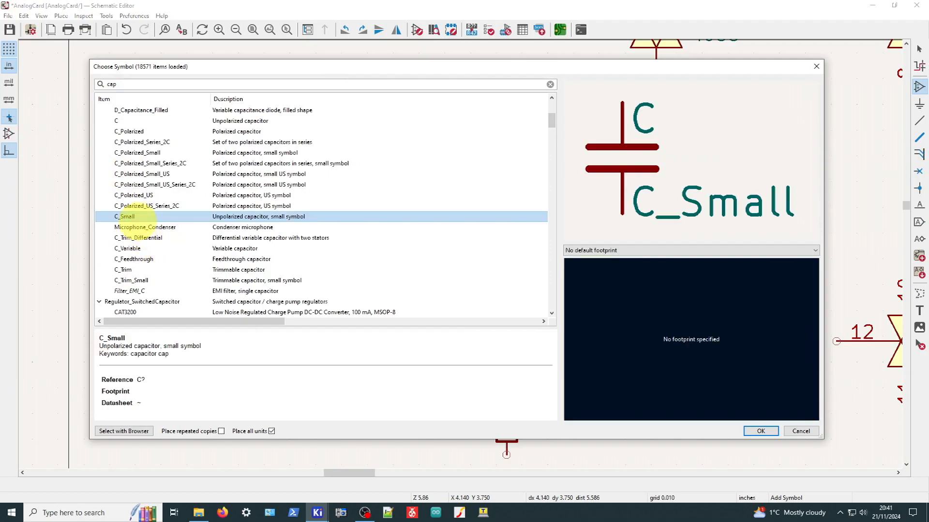
{"action": "left_click", "coordinate": [137, 195]}
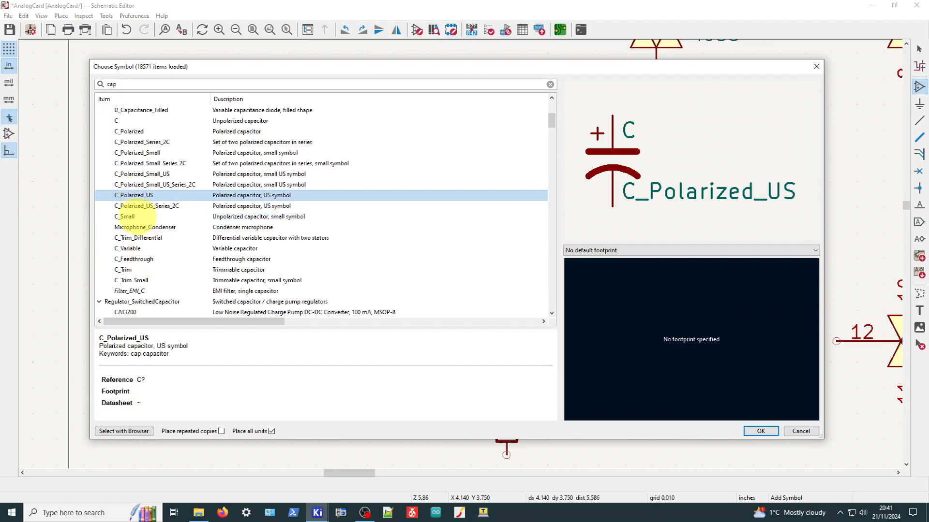
{"action": "left_click", "coordinate": [125, 216]}
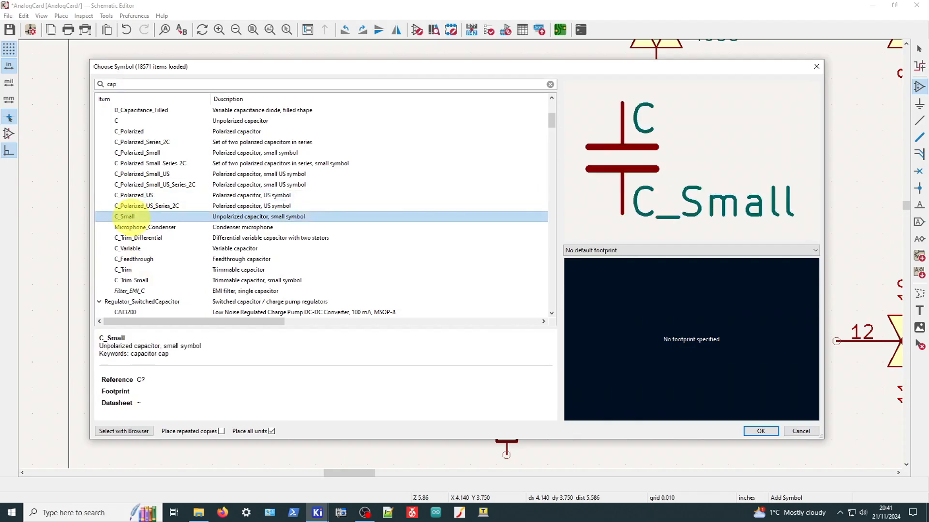
{"action": "left_click", "coordinate": [119, 121]}
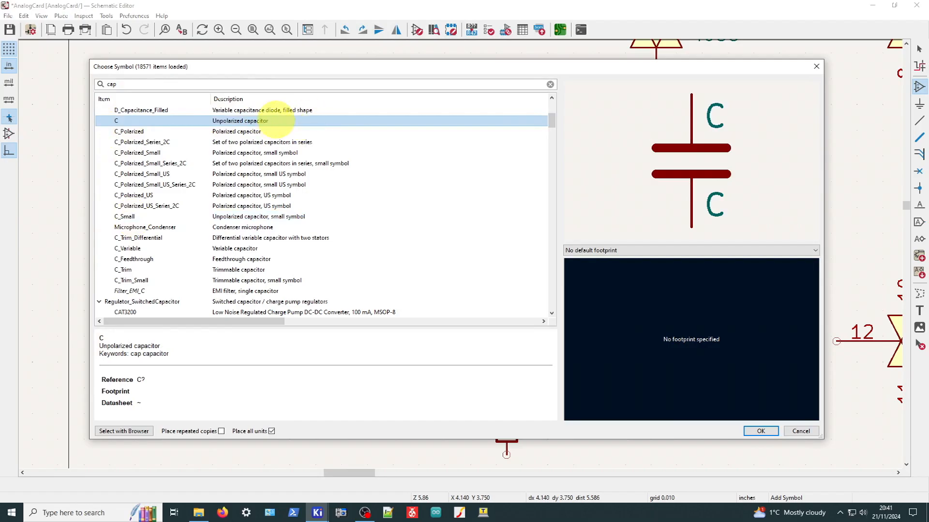
{"action": "left_click", "coordinate": [760, 430]}
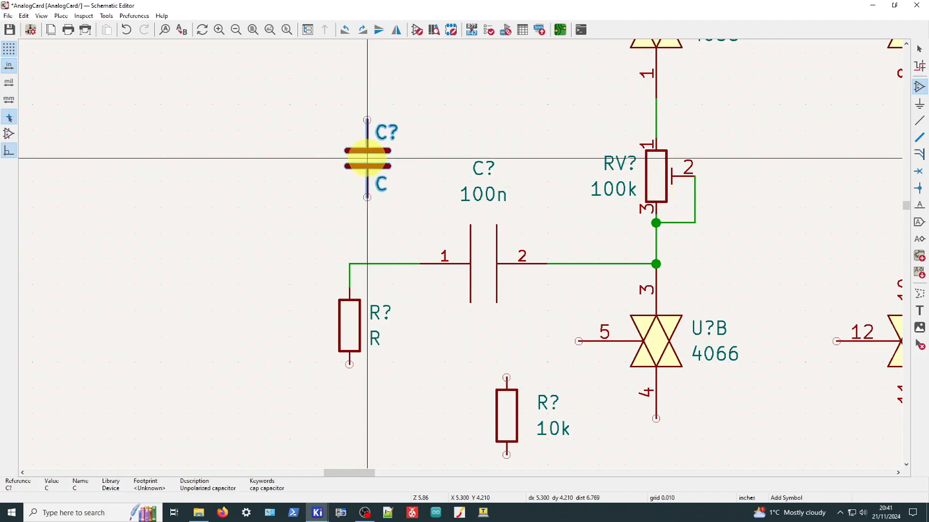
- Rotate the new capacitor to horizontal and place it in the empty area above the unvalued resistor R
{"action": "key", "text": "r"}
{"action": "key", "text": "r"}
{"action": "key", "text": "r"}
{"action": "key", "text": "r"}
{"action": "key", "text": "r"}
{"action": "left_click", "coordinate": [374, 171]}
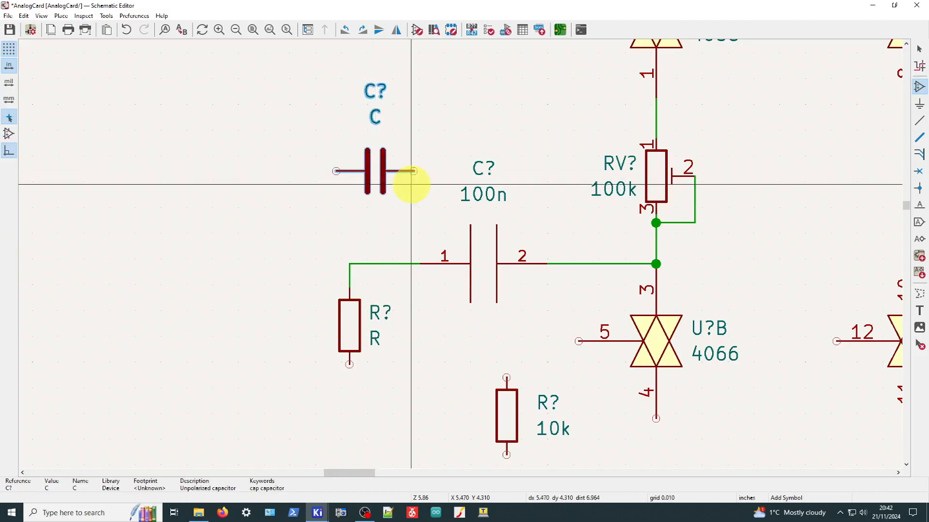
{"action": "key", "text": "Escape"}
- Delete the old 100n capacitor and move the new capacitor into the gap between the two loose wire ends
{"action": "left_click", "coordinate": [483, 266]}
{"action": "key", "text": "Delete"}
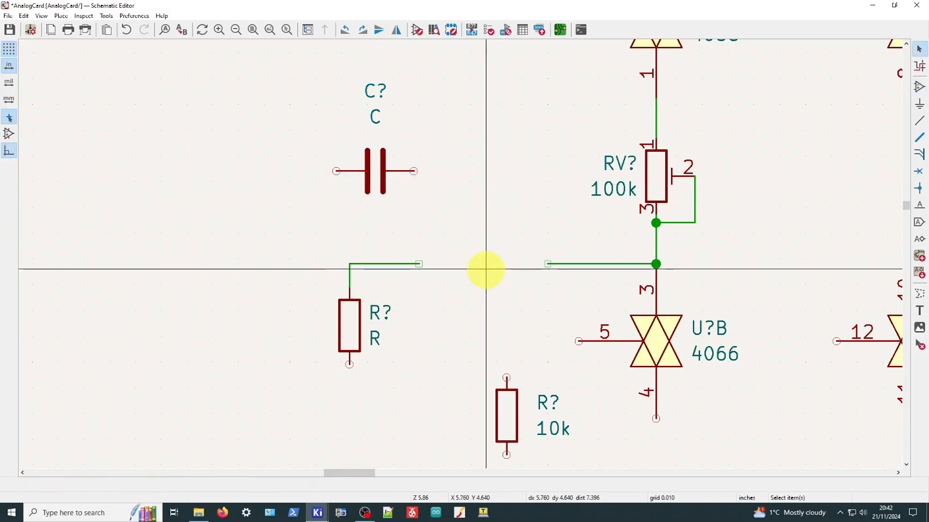
{"action": "left_click", "coordinate": [374, 170]}
{"action": "key", "text": "m"}
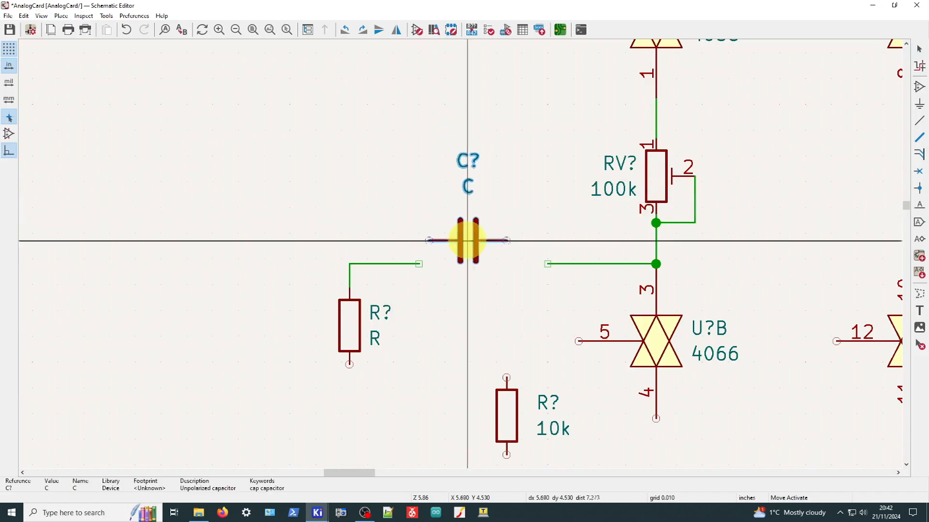
{"action": "left_click", "coordinate": [488, 265]}
- Wire both ends of the new capacitor to the loose wires leading to the trimmer node and the resistor R
{"action": "key", "text": "w"}
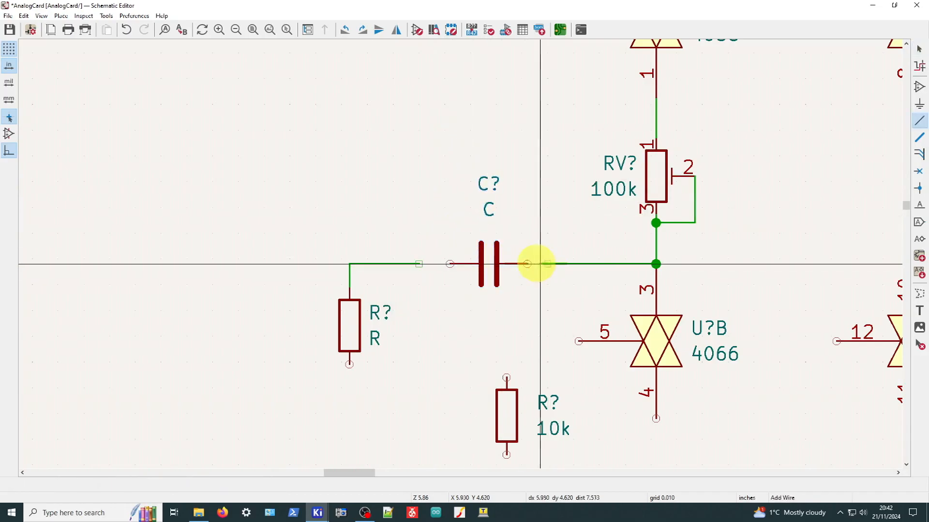
{"action": "left_click", "coordinate": [528, 264]}
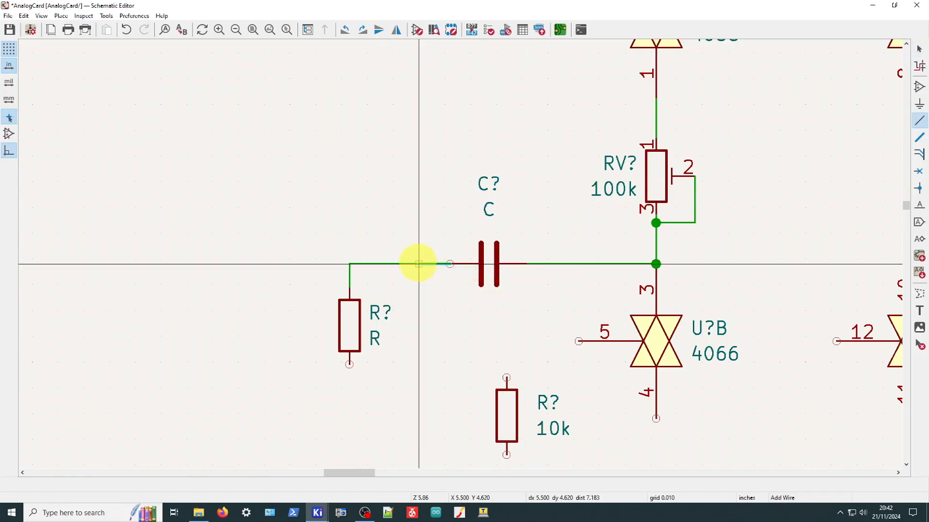
{"action": "left_click_drag", "start_coordinate": [418, 264], "coordinate": [450, 264]}
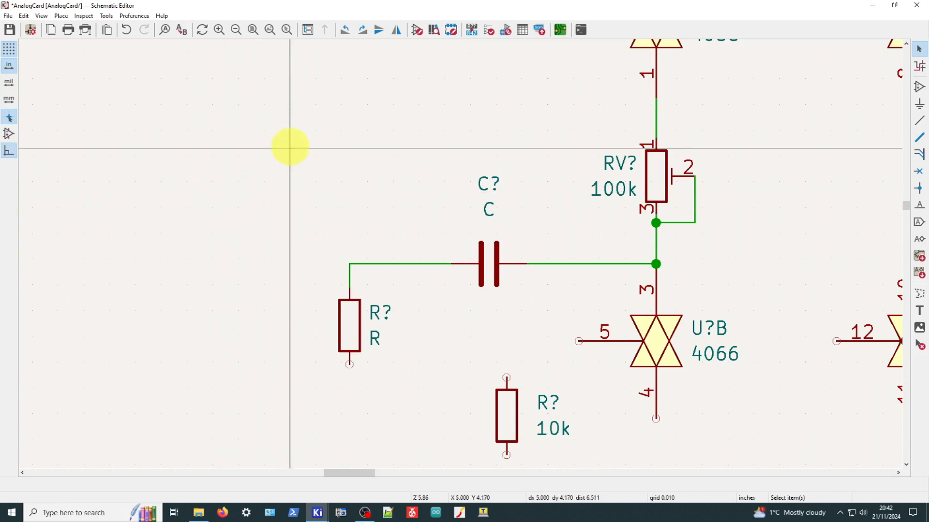
- Set the new capacitor's value to 100n
{"action": "double_click", "coordinate": [490, 209]}
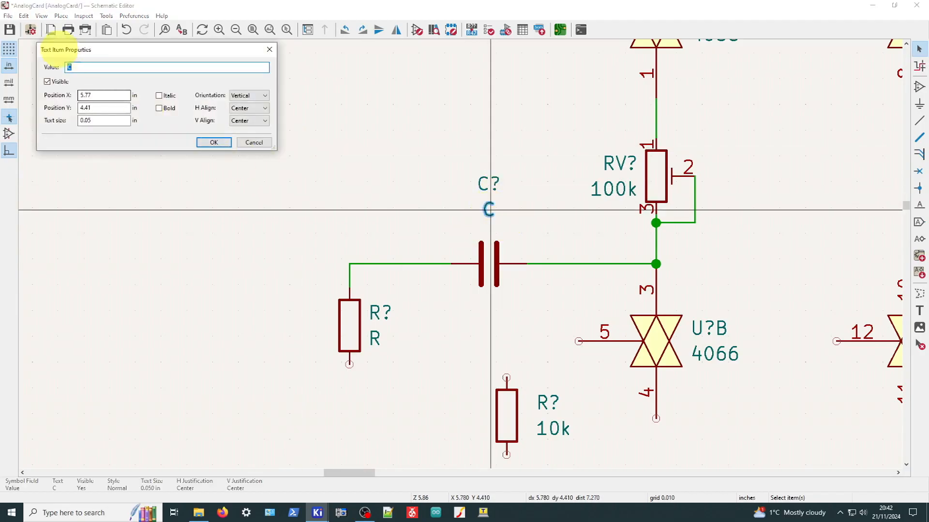
{"action": "type", "text": "100n"}
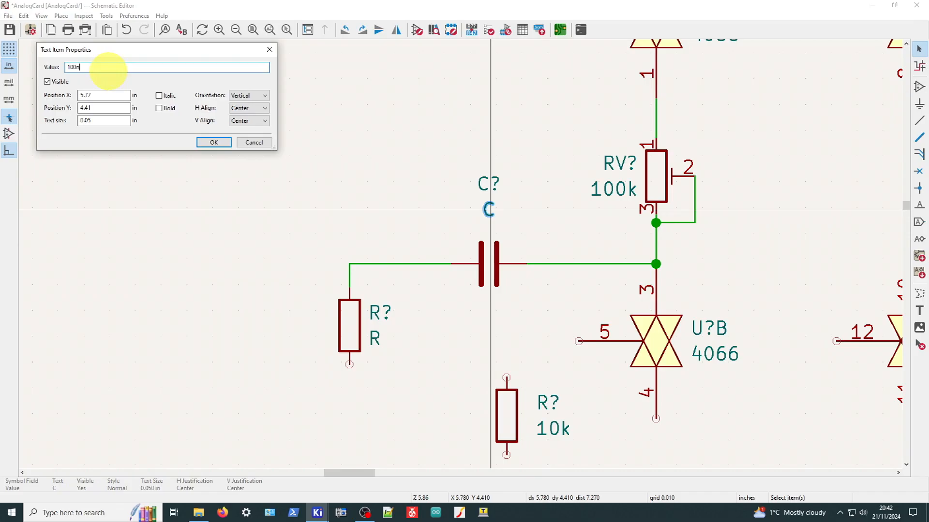
{"action": "key", "text": "Return"}
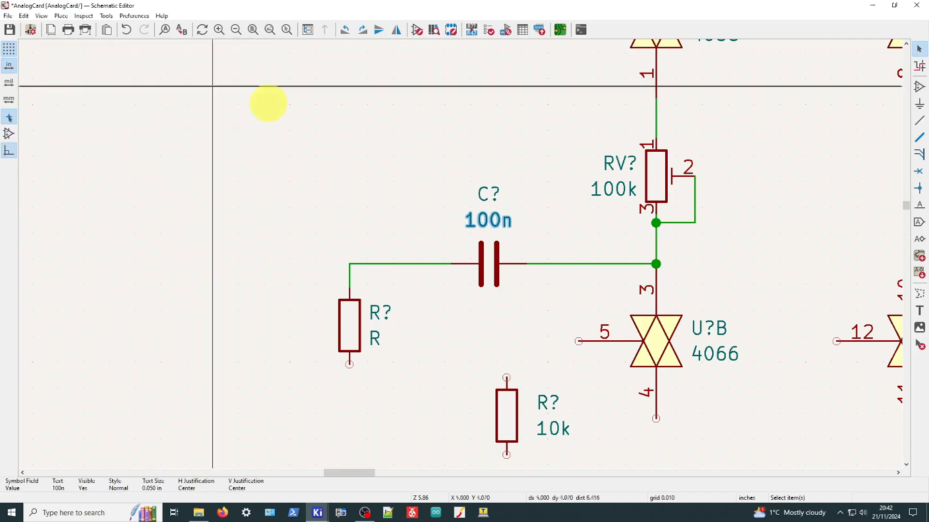
- Set the value of the resistor R wired to the 100n capacitor to 1k
{"action": "scroll", "coordinate": [510, 196], "scroll_direction": "up", "scroll_amount": 3}
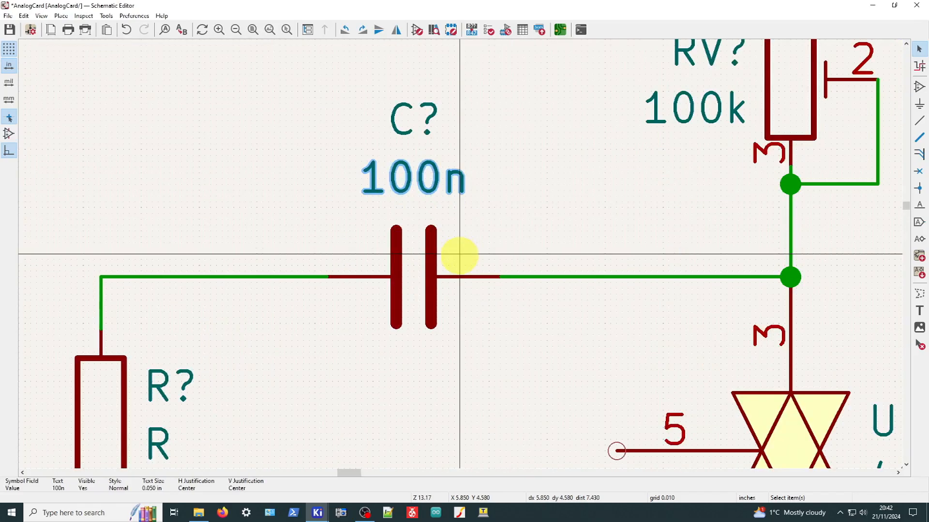
{"action": "scroll", "coordinate": [380, 247], "scroll_direction": "down", "scroll_amount": 3}
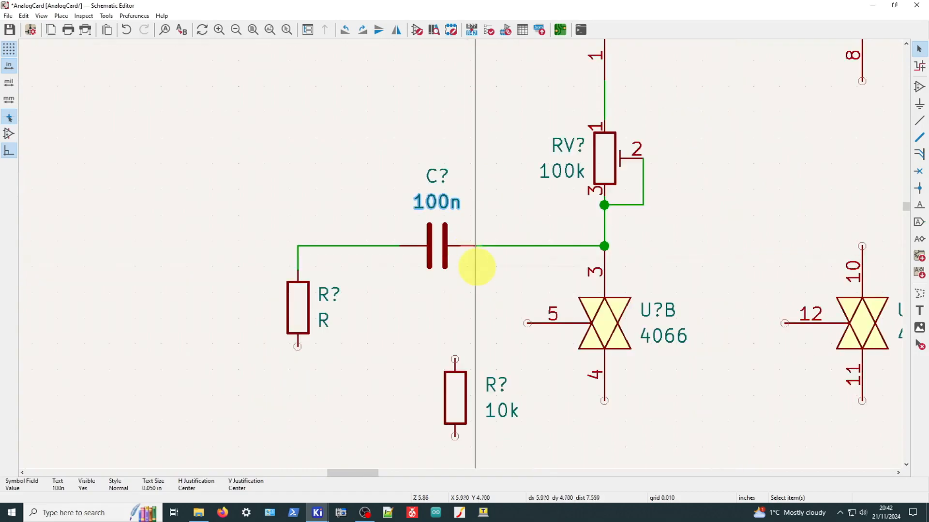
{"action": "scroll", "coordinate": [473, 264], "scroll_direction": "down", "scroll_amount": 2}
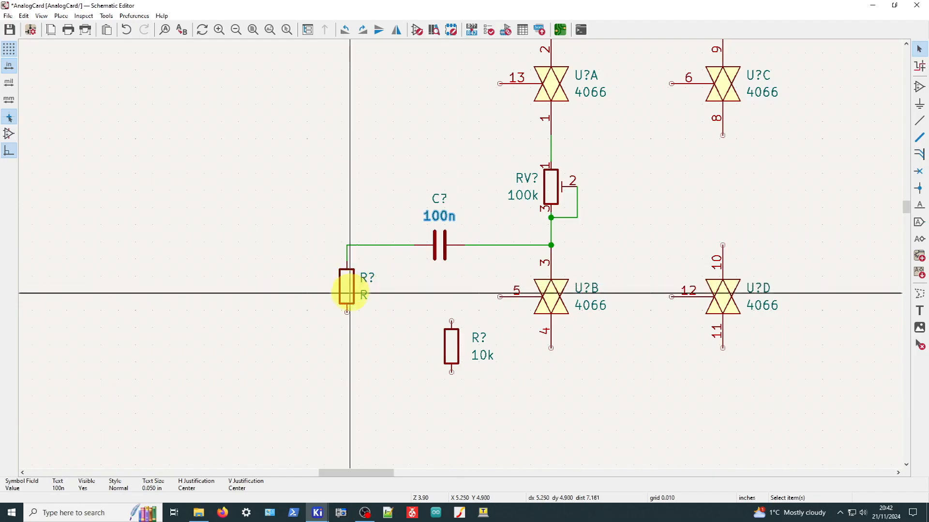
{"action": "double_click", "coordinate": [364, 295]}
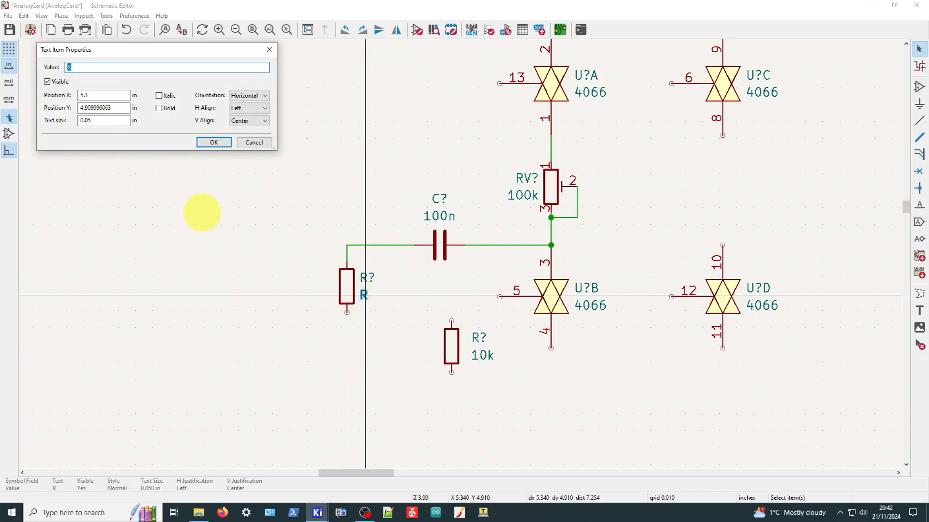
{"action": "type", "text": "1k"}
{"action": "key", "text": "Return"}
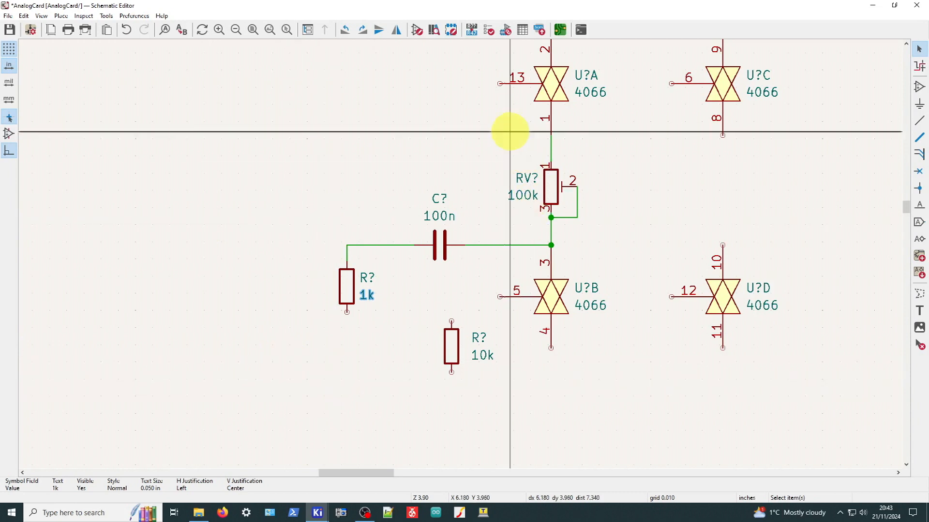
- Paste a copy of the 100k trim potentiometer, rotated 180 degrees, below and slightly to the right of the 1k resistor
{"action": "left_click", "coordinate": [551, 185]}
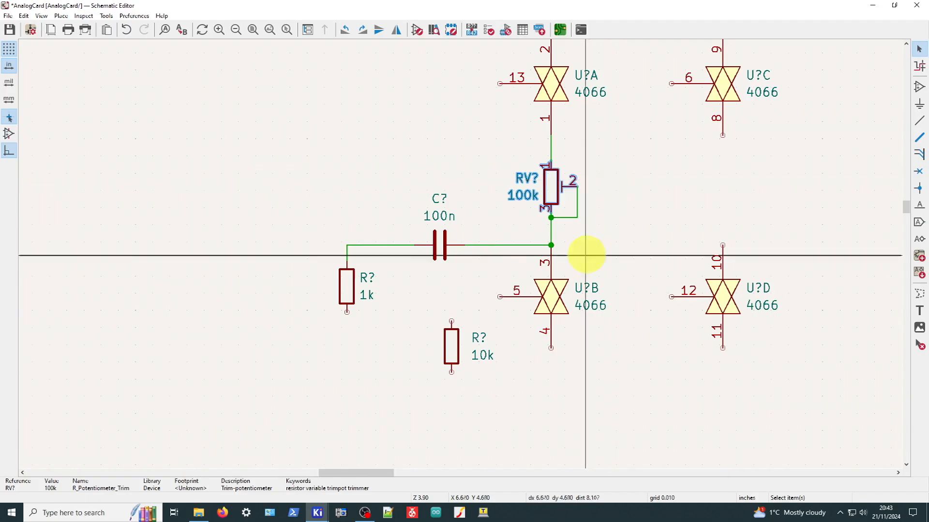
{"action": "key", "text": "ctrl+v"}
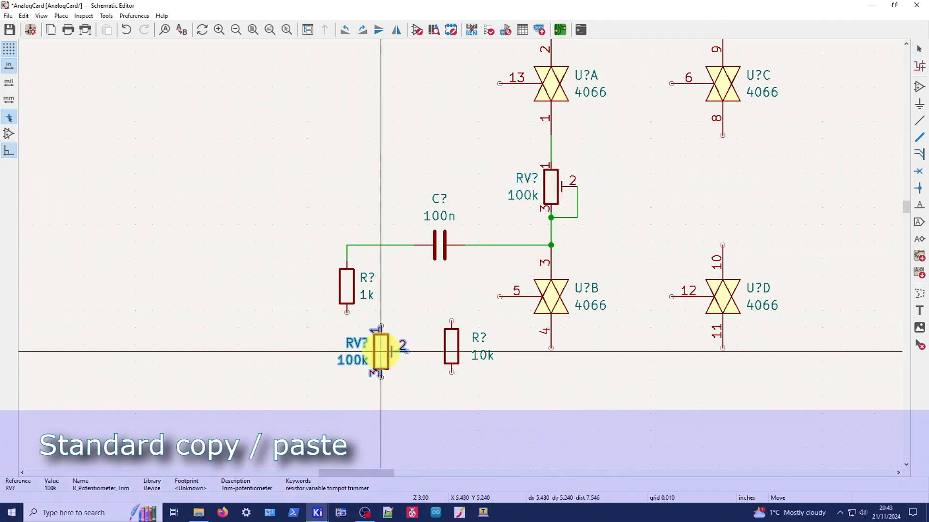
{"action": "key", "text": "r"}
{"action": "key", "text": "r"}
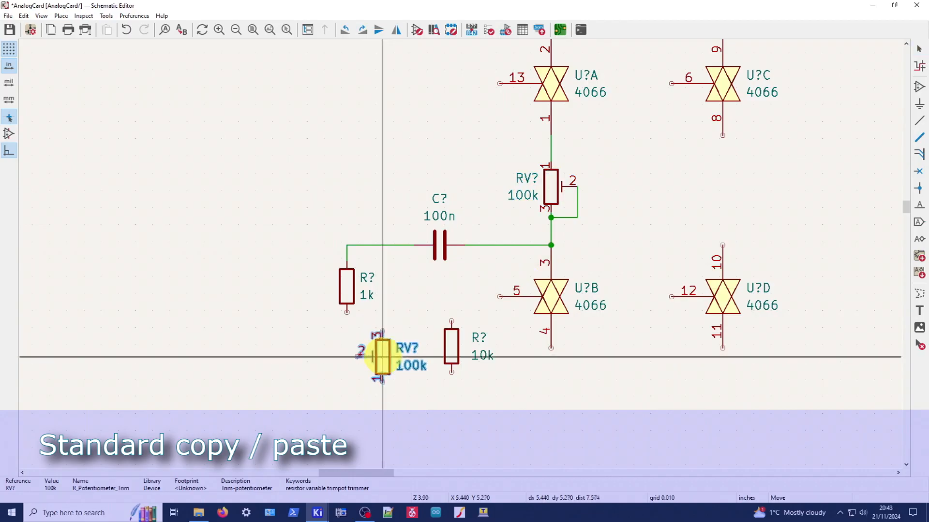
{"action": "left_click", "coordinate": [383, 397]}
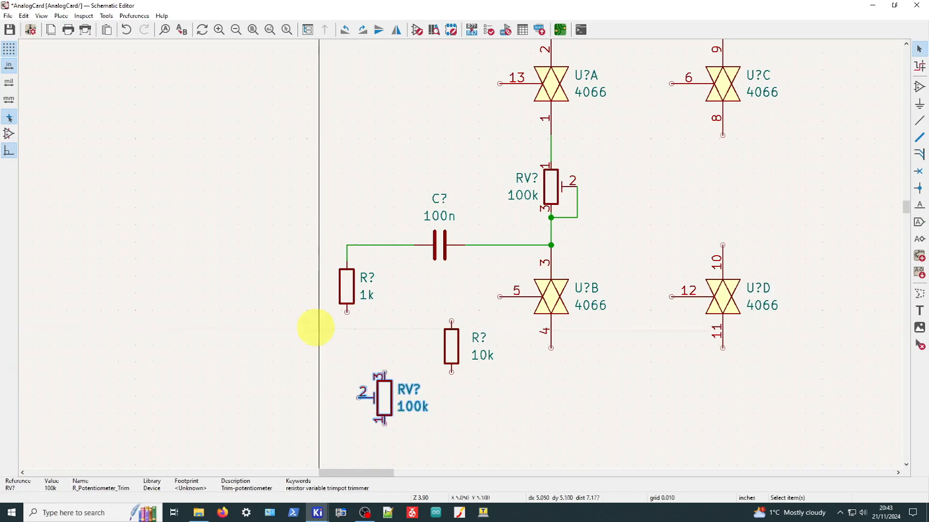
- Wire the lower pin of the 1k resistor to wiper pin 2 of the copied trim potentiometer
{"action": "scroll", "coordinate": [377, 373], "scroll_direction": "up", "scroll_amount": 2}
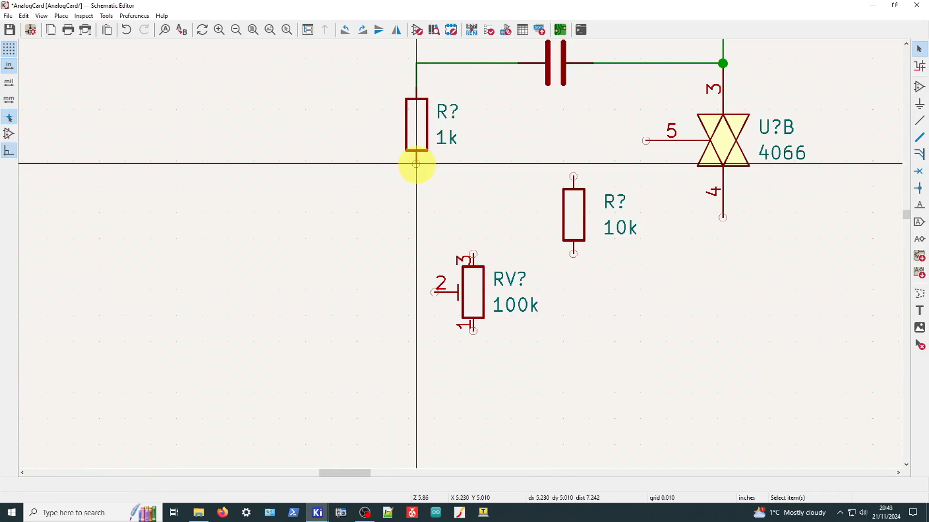
{"action": "key", "text": "w"}
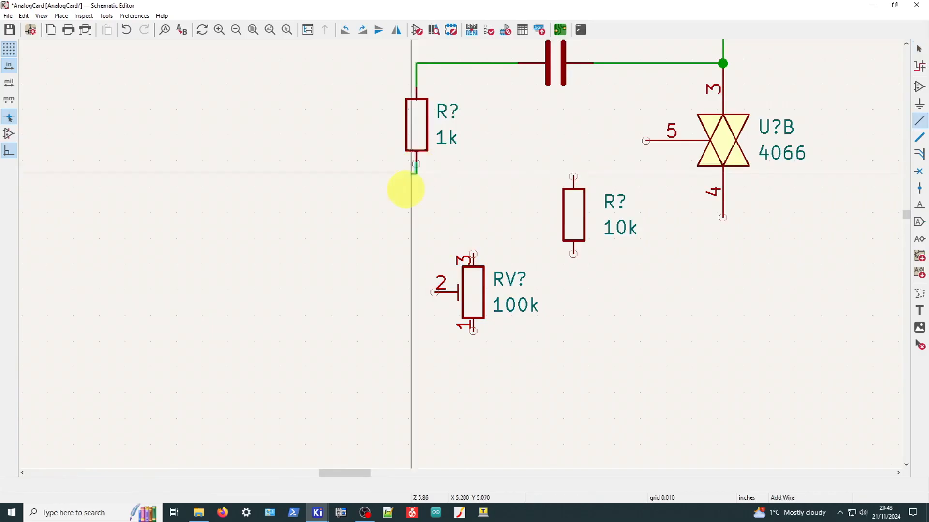
{"action": "left_click", "coordinate": [434, 292]}
{"action": "key", "text": "Escape"}
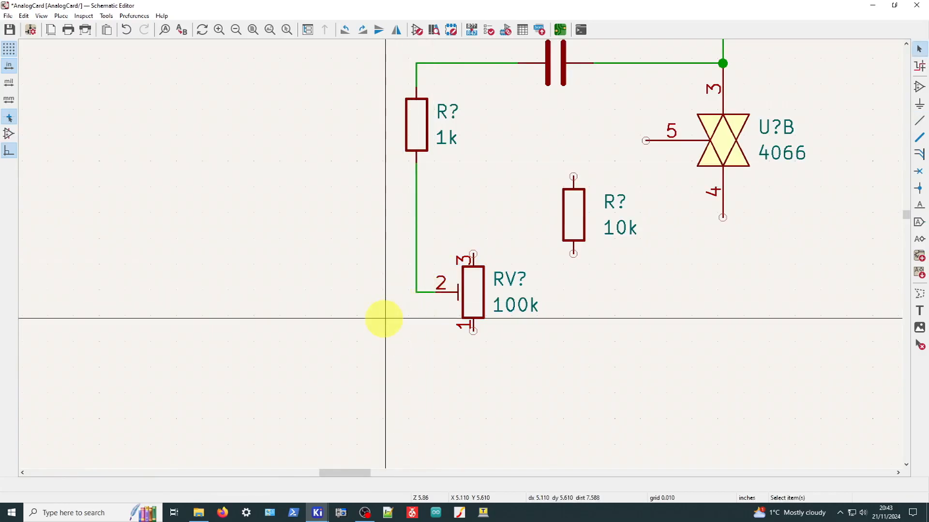
- Set the value of the trim potentiometer wired to the 1k resistor to 10k
{"action": "double_click", "coordinate": [519, 307]}
{"action": "type", "text": "10k"}
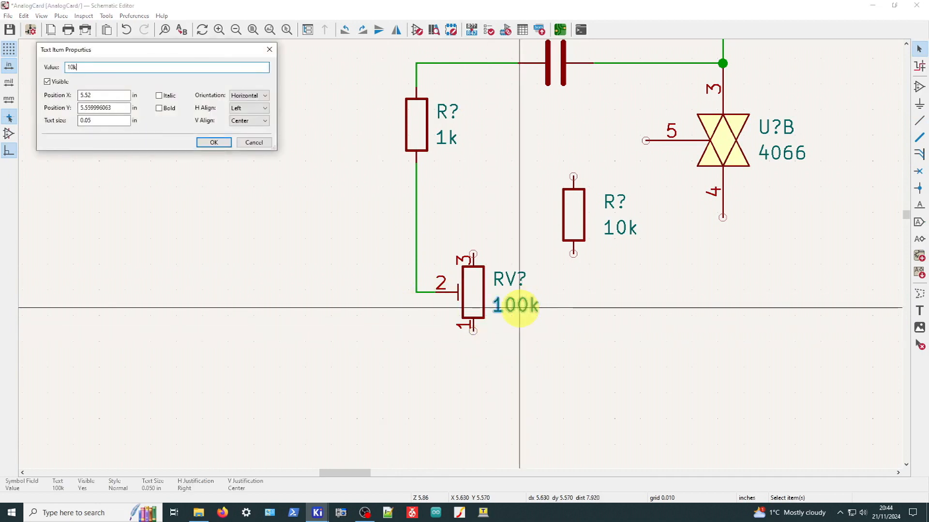
{"action": "key", "text": "Return"}
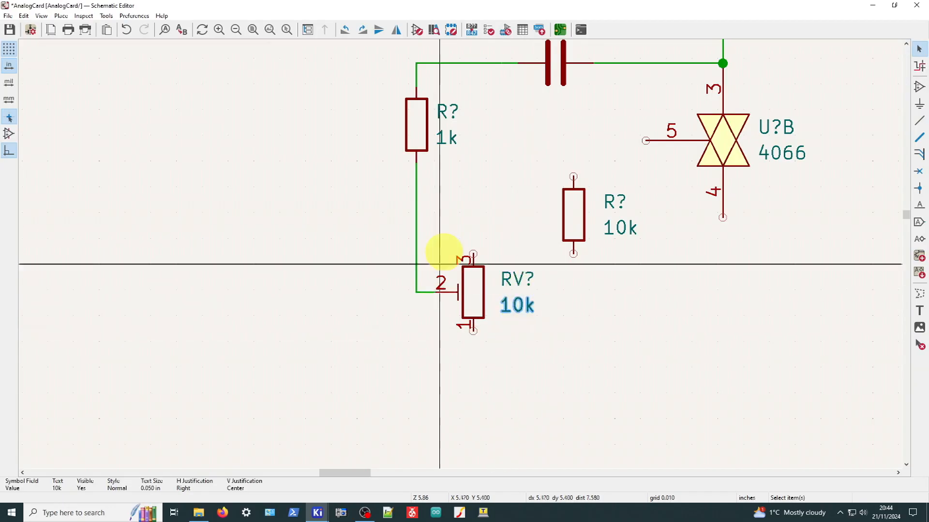
{"action": "left_click", "coordinate": [509, 367]}
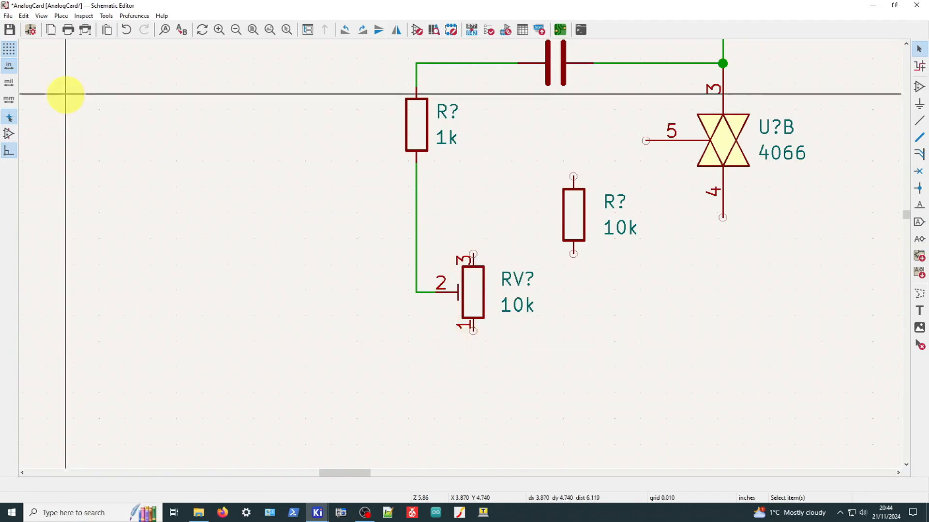
- Place a GND power symbol from the power library directly below pin 1 of the 10k trim potentiometer
{"action": "left_click", "coordinate": [60, 15]}
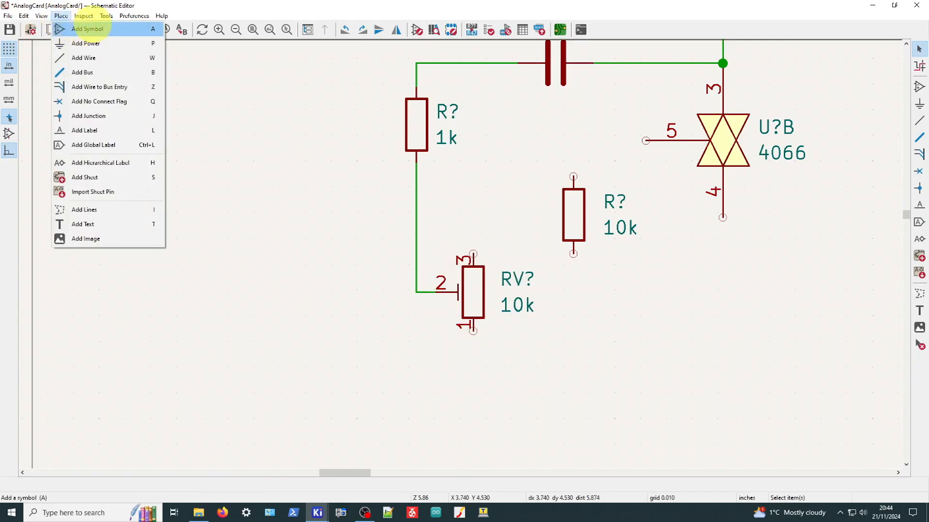
{"action": "left_click", "coordinate": [96, 43]}
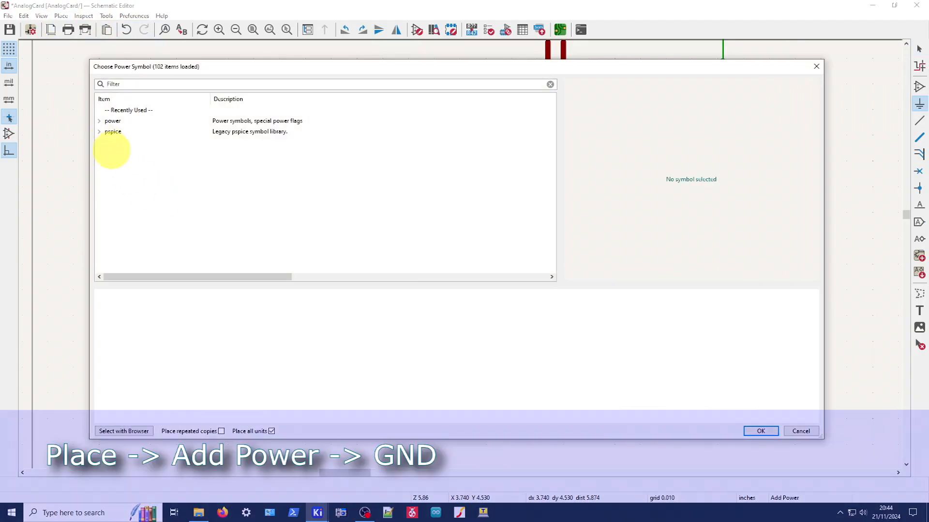
{"action": "left_click", "coordinate": [99, 121]}
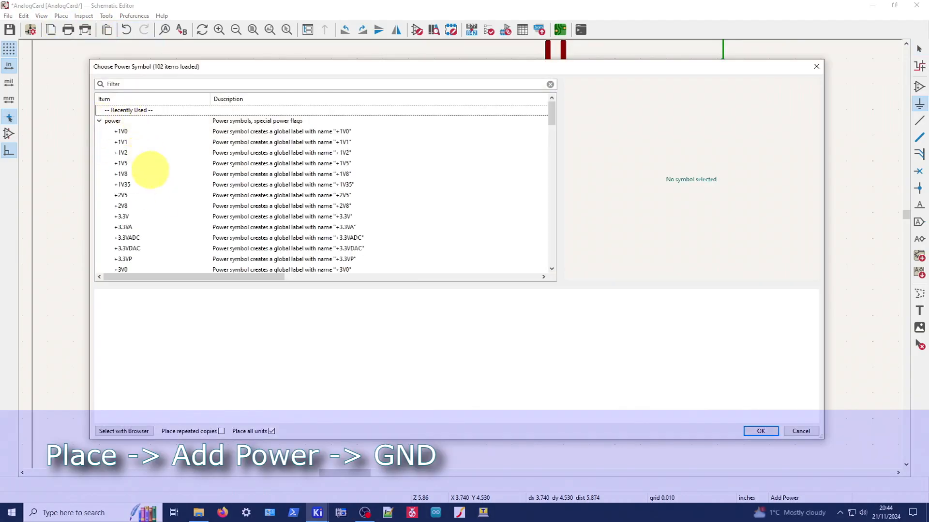
{"action": "scroll", "coordinate": [167, 184], "scroll_direction": "down", "scroll_amount": 4}
{"action": "scroll", "coordinate": [167, 184], "scroll_direction": "down", "scroll_amount": 15}
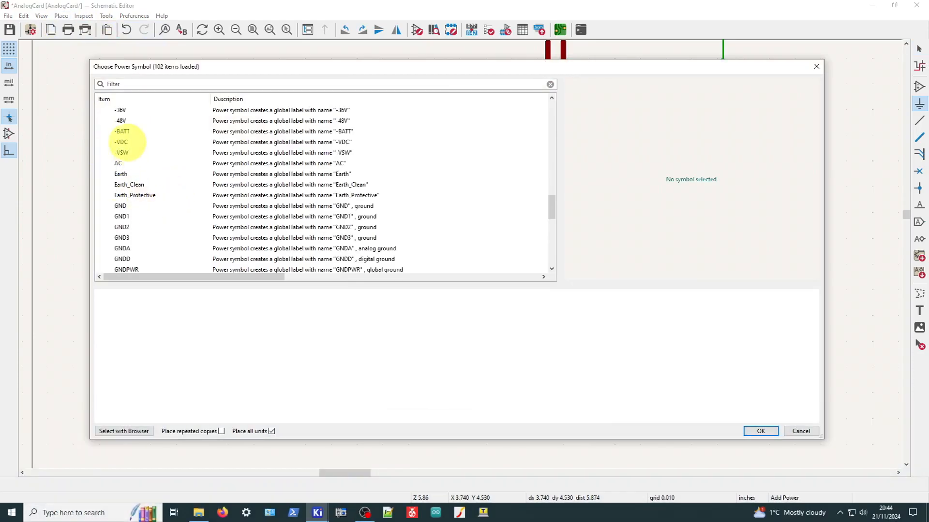
{"action": "left_click", "coordinate": [120, 206]}
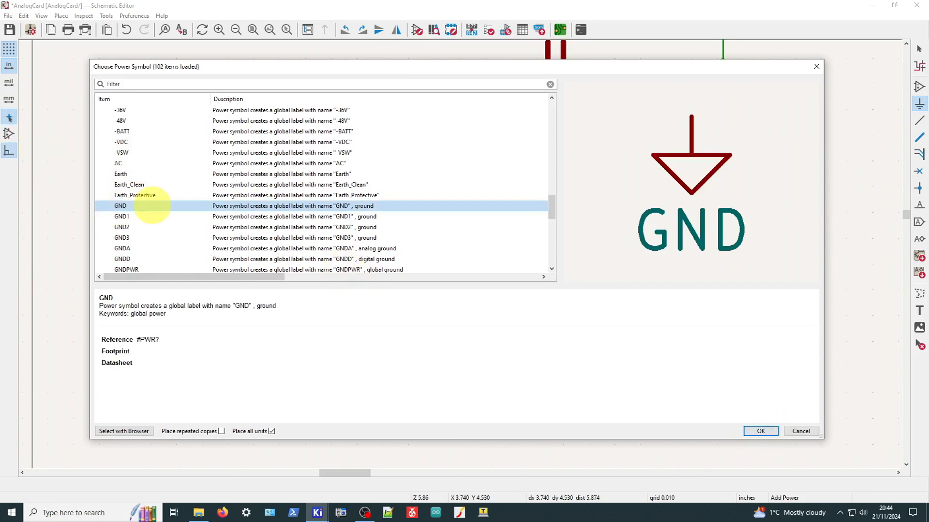
{"action": "scroll", "coordinate": [152, 205], "scroll_direction": "down", "scroll_amount": 2}
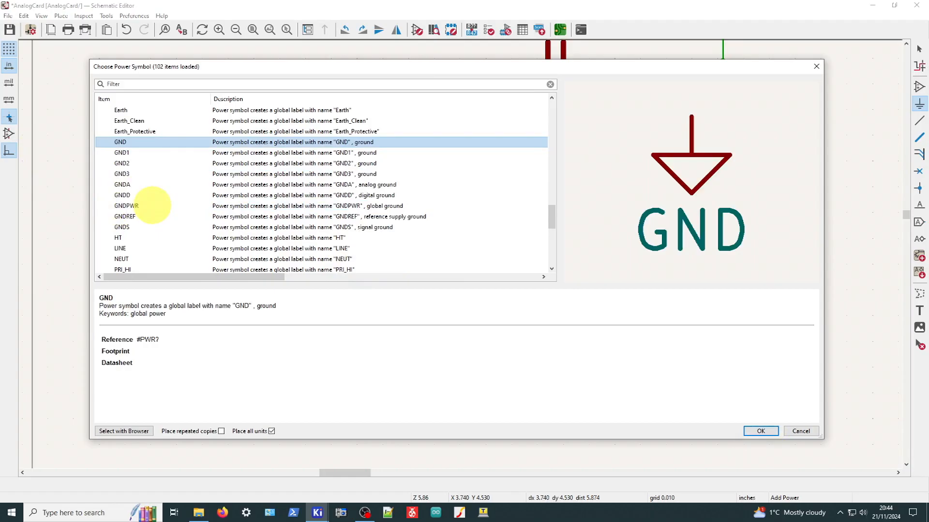
{"action": "scroll", "coordinate": [152, 205], "scroll_direction": "down", "scroll_amount": 8}
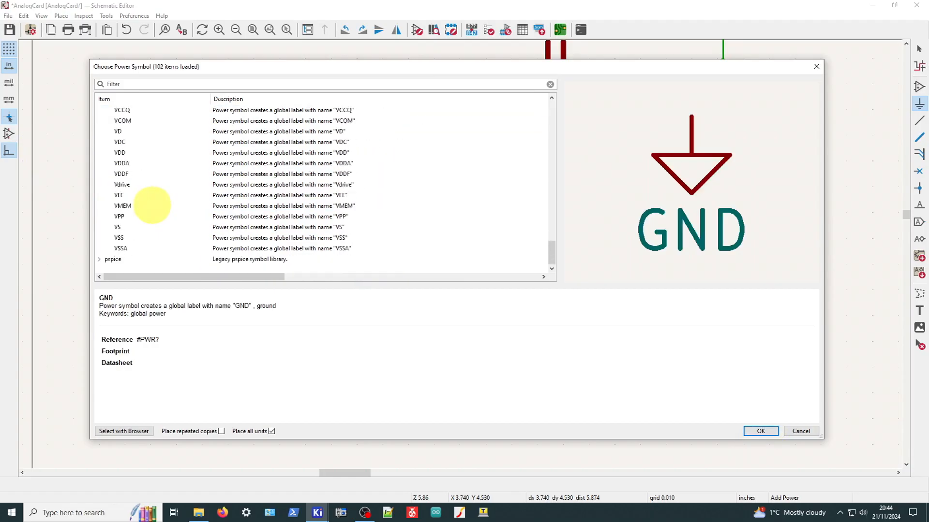
{"action": "scroll", "coordinate": [152, 205], "scroll_direction": "up", "scroll_amount": 11}
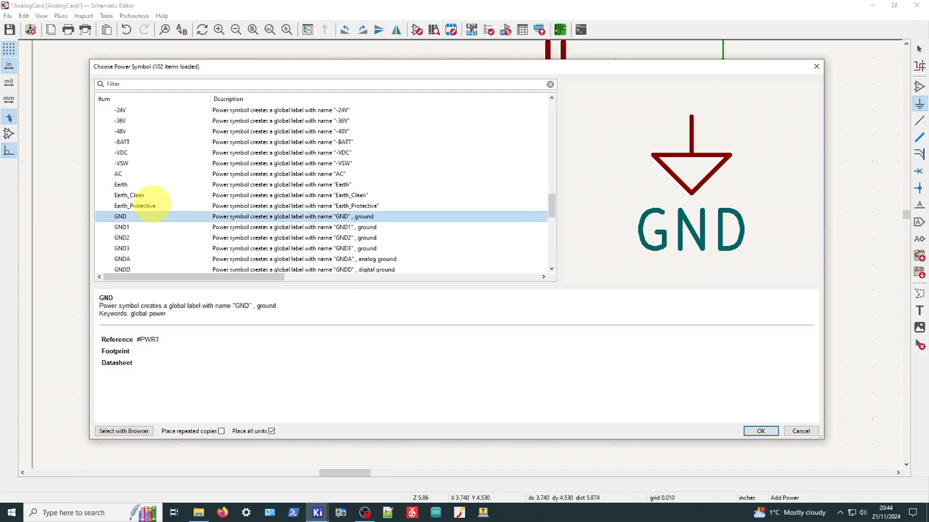
{"action": "scroll", "coordinate": [152, 205], "scroll_direction": "up", "scroll_amount": 10}
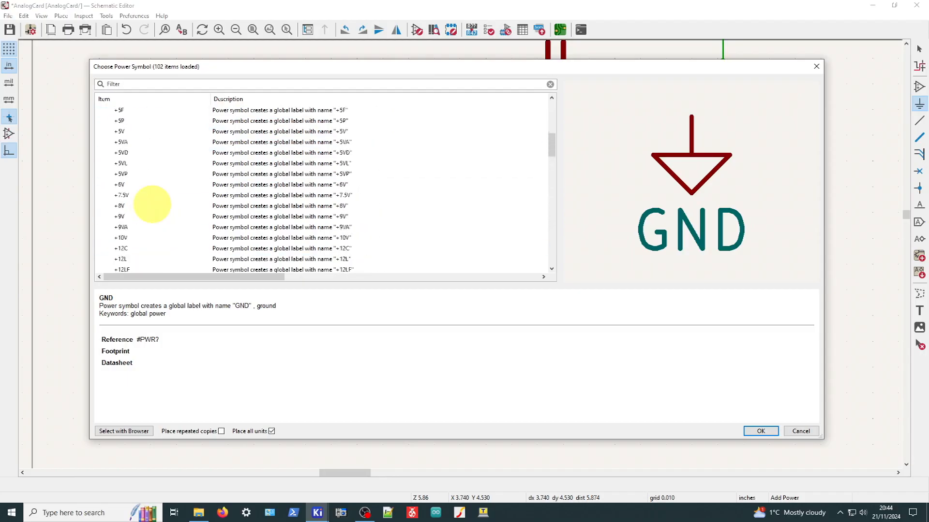
{"action": "scroll", "coordinate": [152, 205], "scroll_direction": "up", "scroll_amount": 3}
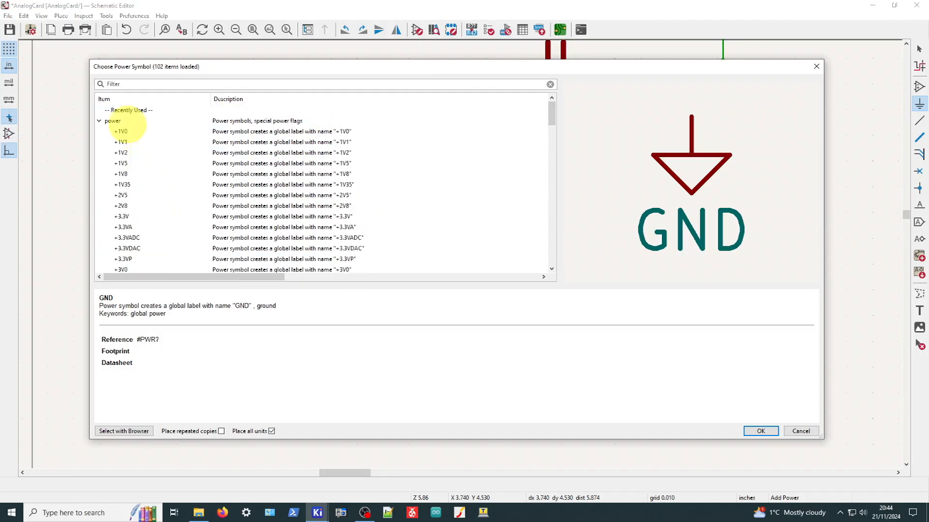
{"action": "scroll", "coordinate": [180, 181], "scroll_direction": "down", "scroll_amount": 12}
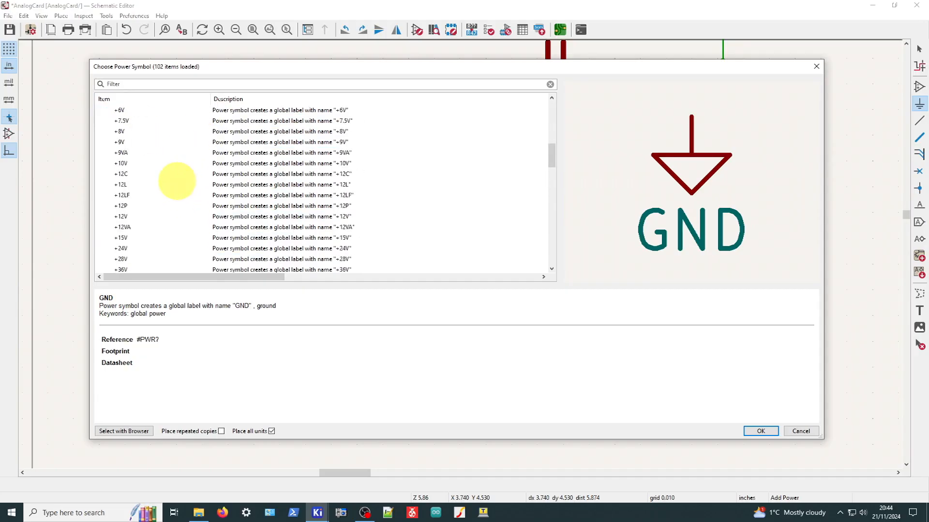
{"action": "scroll", "coordinate": [170, 173], "scroll_direction": "down", "scroll_amount": 6}
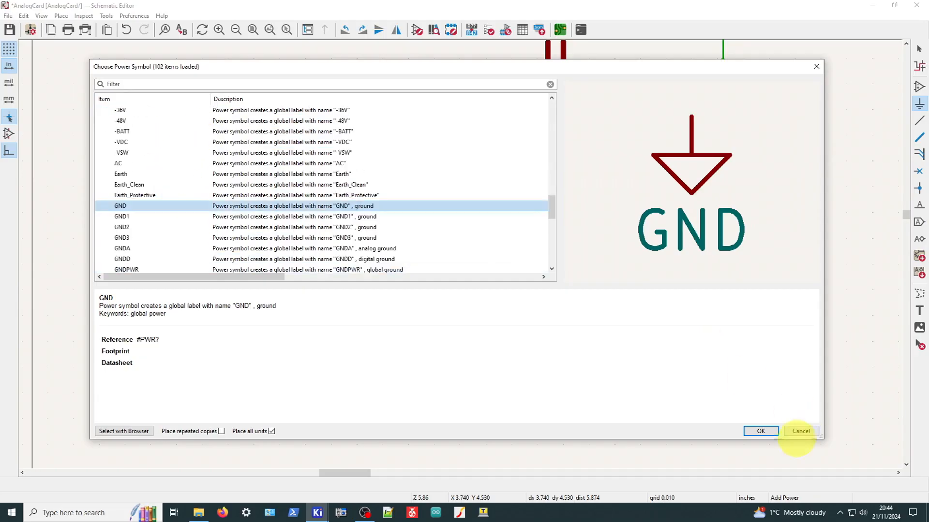
{"action": "left_click", "coordinate": [761, 431]}
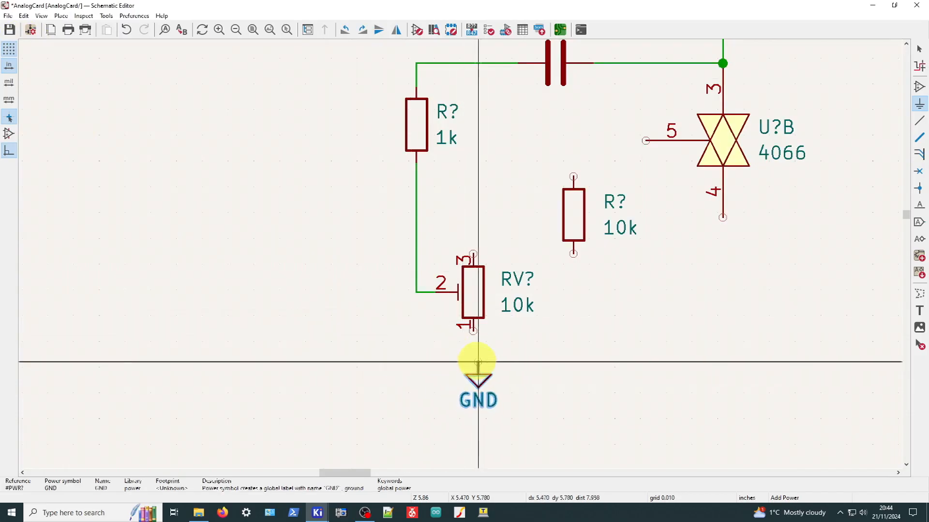
{"action": "left_click", "coordinate": [472, 357]}
- Wire pin 1 of the 10k trim potentiometer to the GND symbol below it
{"action": "scroll", "coordinate": [460, 311], "scroll_direction": "up", "scroll_amount": 2}
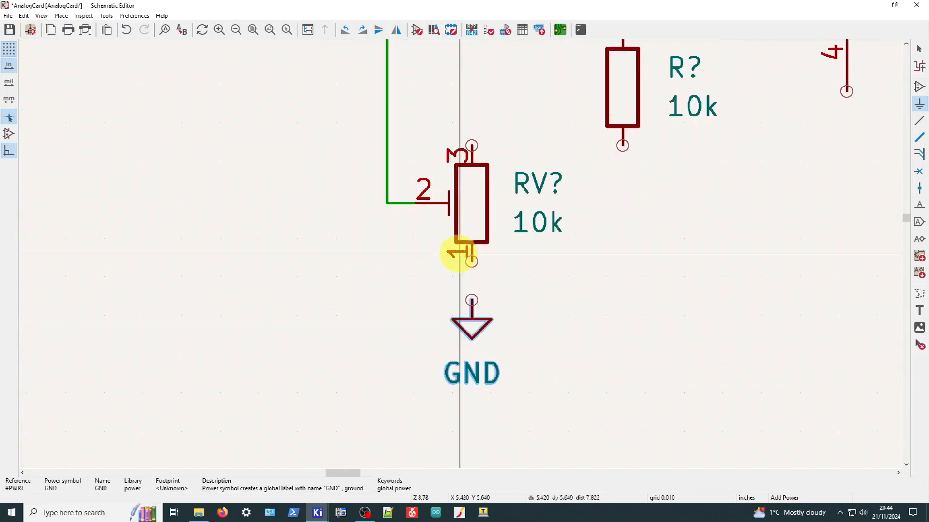
{"action": "key", "text": "w"}
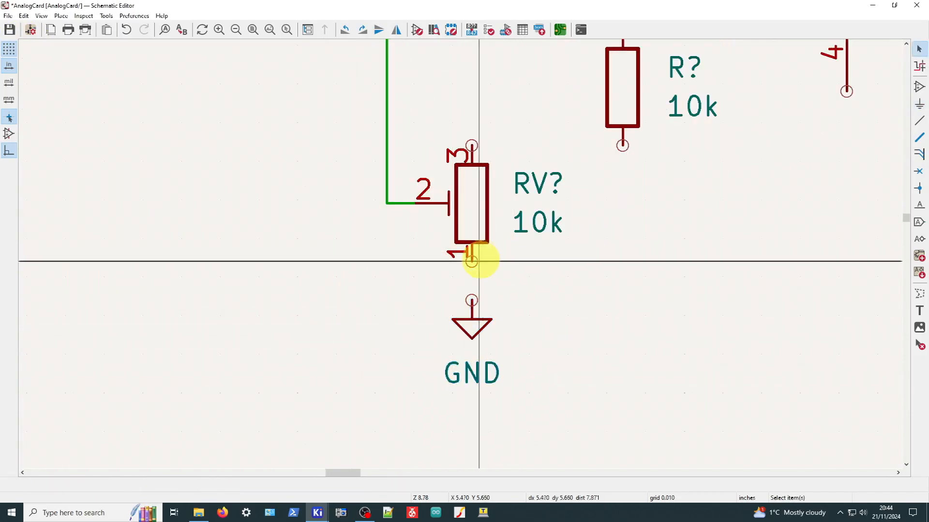
{"action": "left_click", "coordinate": [472, 301]}
{"action": "key", "text": "Escape"}
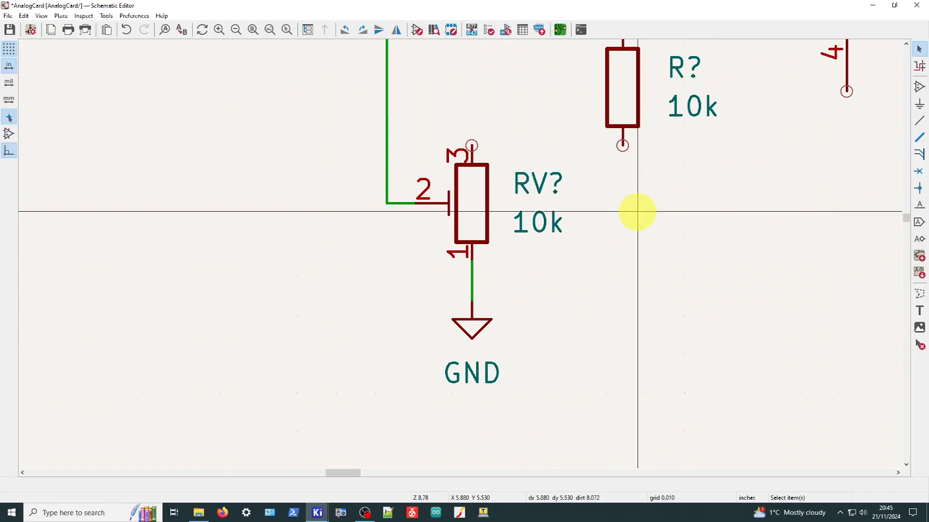
- Move the 10k trim potentiometer together with its GND symbol and wiring further down, keeping the wiper connected to the 1k resistor
{"action": "scroll", "coordinate": [487, 317], "scroll_direction": "down", "scroll_amount": 3}
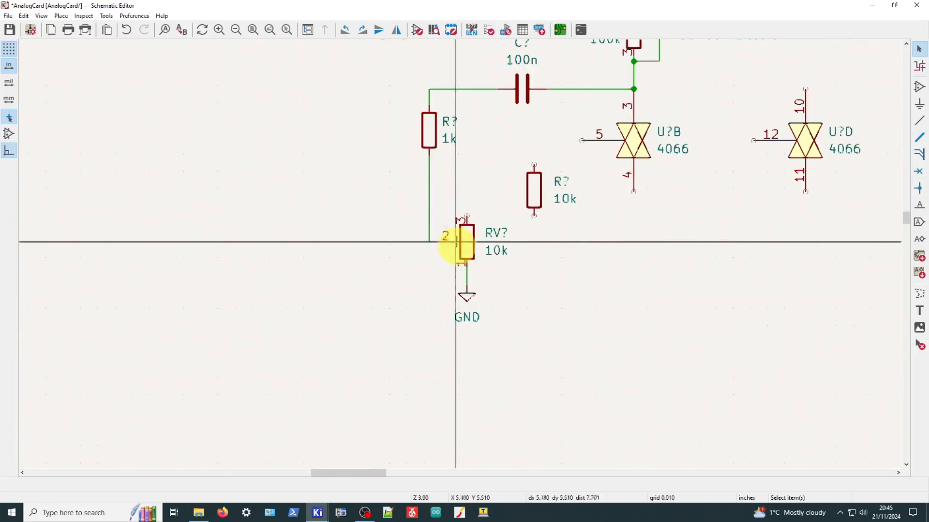
{"action": "left_click_drag", "start_coordinate": [522, 361], "coordinate": [440, 206]}
{"action": "left_click", "coordinate": [465, 242]}
{"action": "left_click_drag", "start_coordinate": [470, 252], "coordinate": [467, 309]}
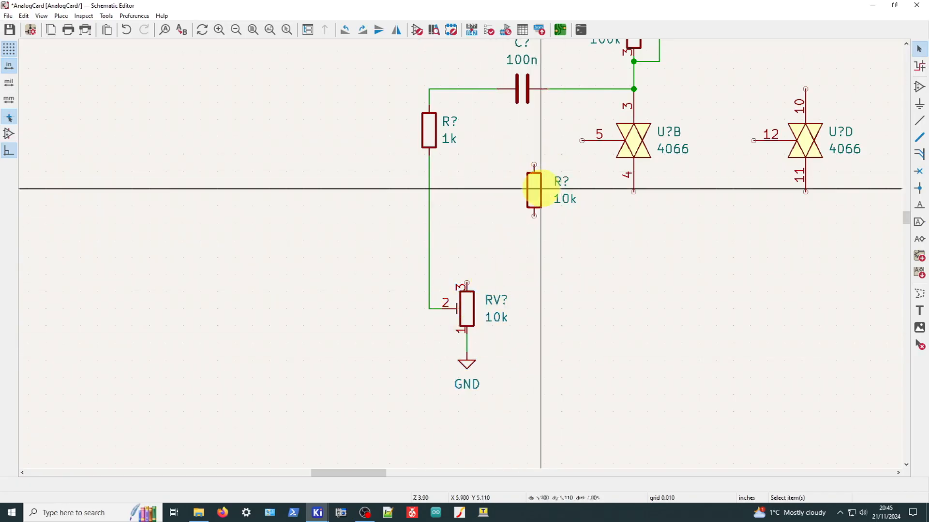
- Wire pin 5 of U?B to pin 12 of U?D, routed below U?B, and connect the 10k resistor's upper pin to pin 5
{"action": "scroll", "coordinate": [560, 180], "scroll_direction": "up", "scroll_amount": 2}
{"action": "scroll", "coordinate": [460, 253], "scroll_direction": "up", "scroll_amount": 2}
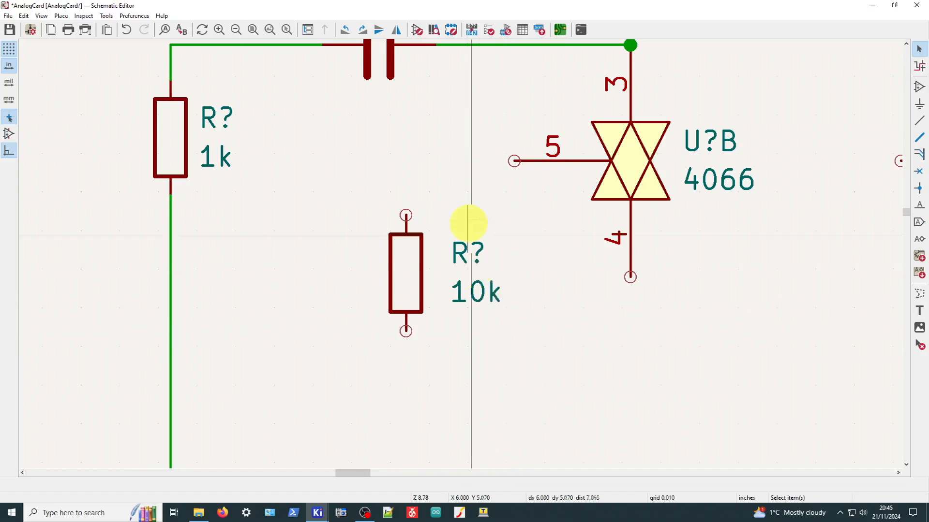
{"action": "scroll", "coordinate": [472, 224], "scroll_direction": "down", "scroll_amount": 4}
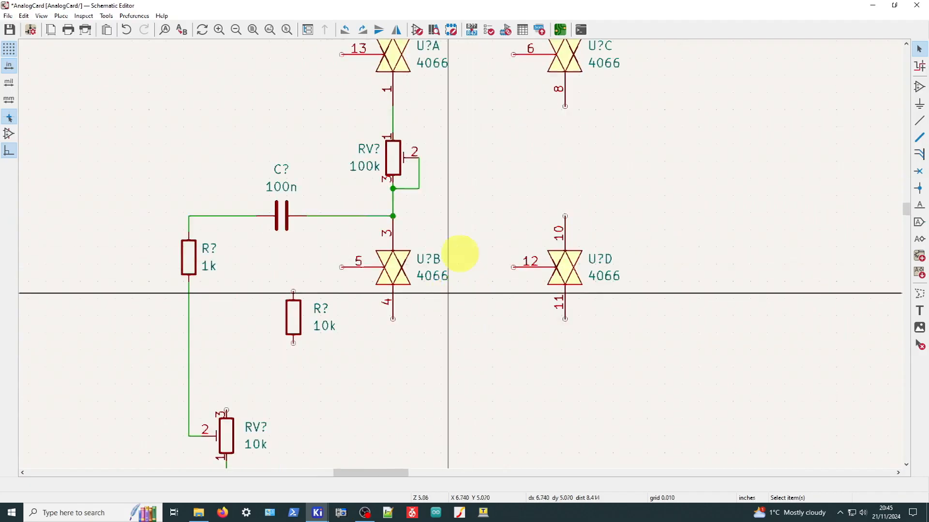
{"action": "scroll", "coordinate": [449, 296], "scroll_direction": "up", "scroll_amount": 2}
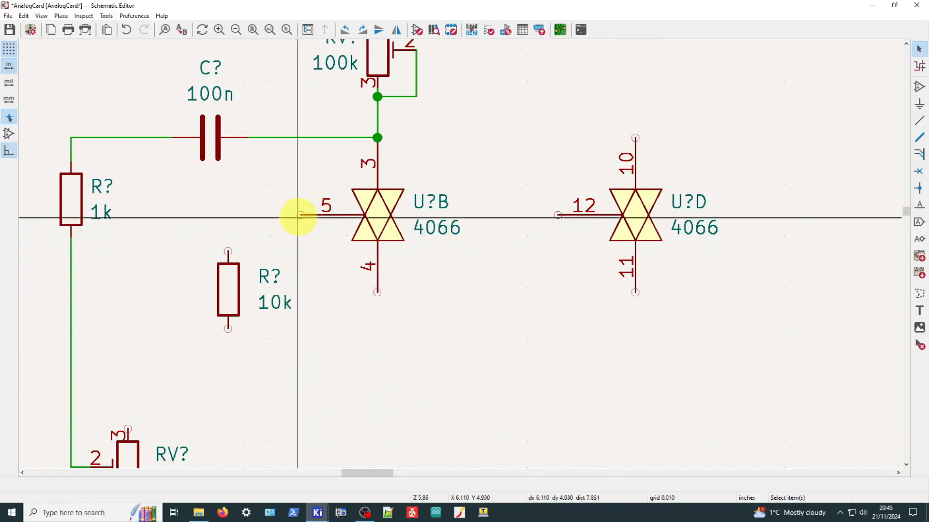
{"action": "key", "text": "w"}
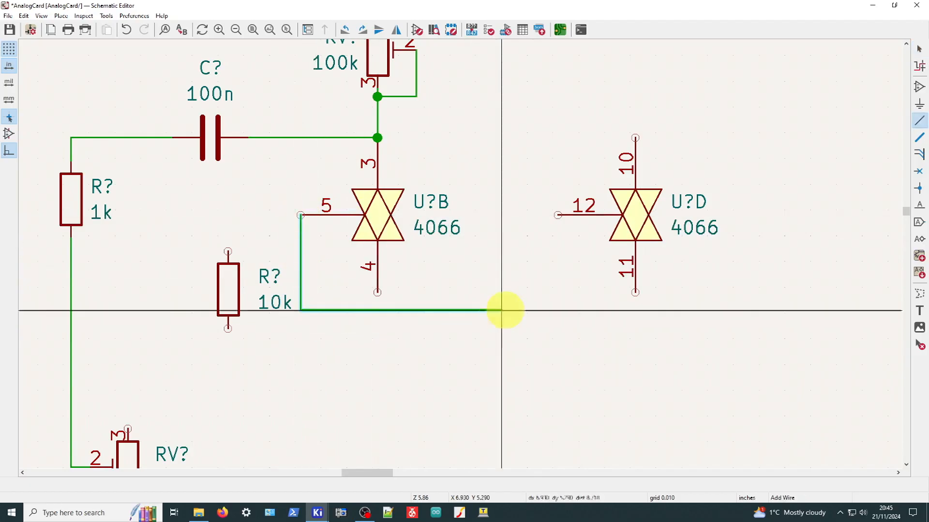
{"action": "left_click", "coordinate": [556, 318]}
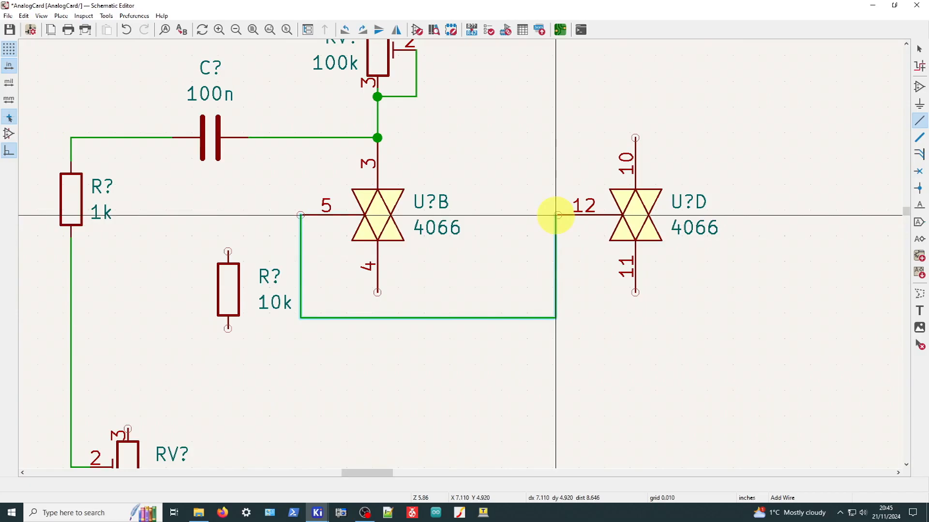
{"action": "left_click", "coordinate": [557, 215]}
{"action": "key", "text": "Escape"}
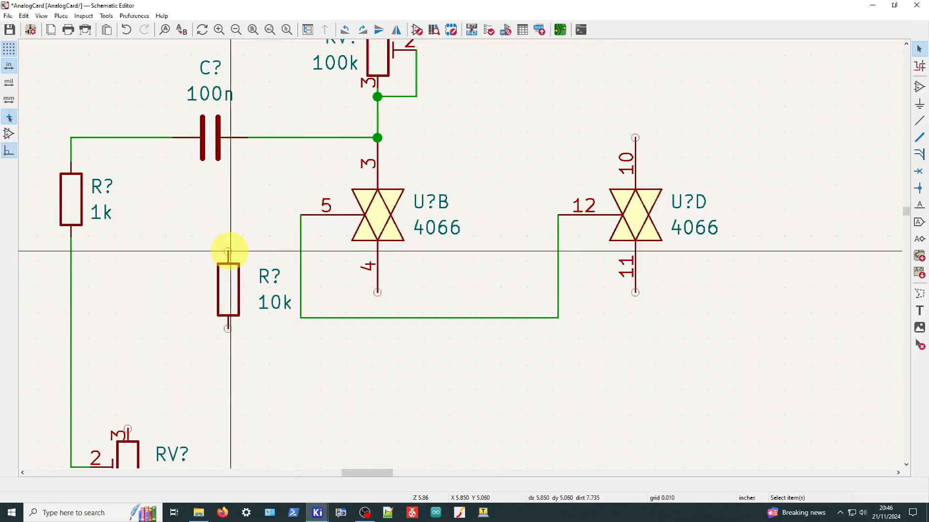
{"action": "key", "text": "w"}
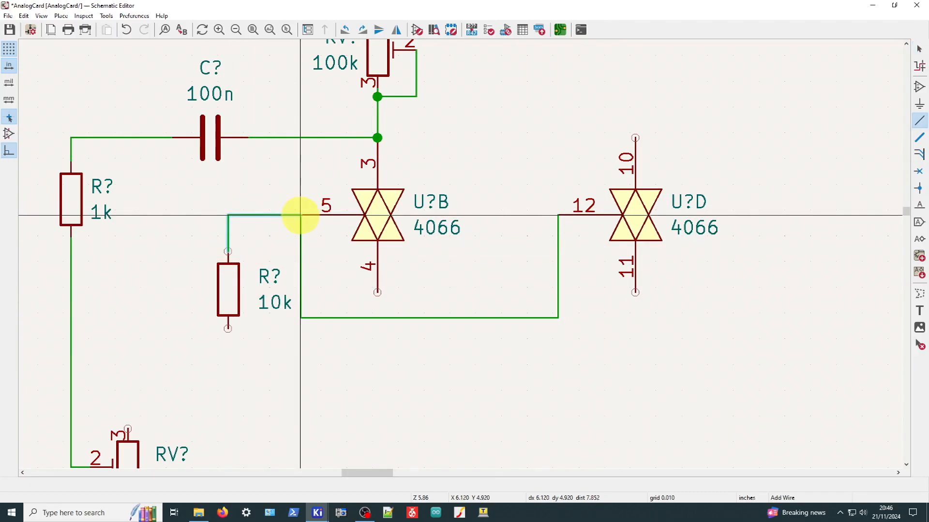
{"action": "left_click", "coordinate": [300, 215]}
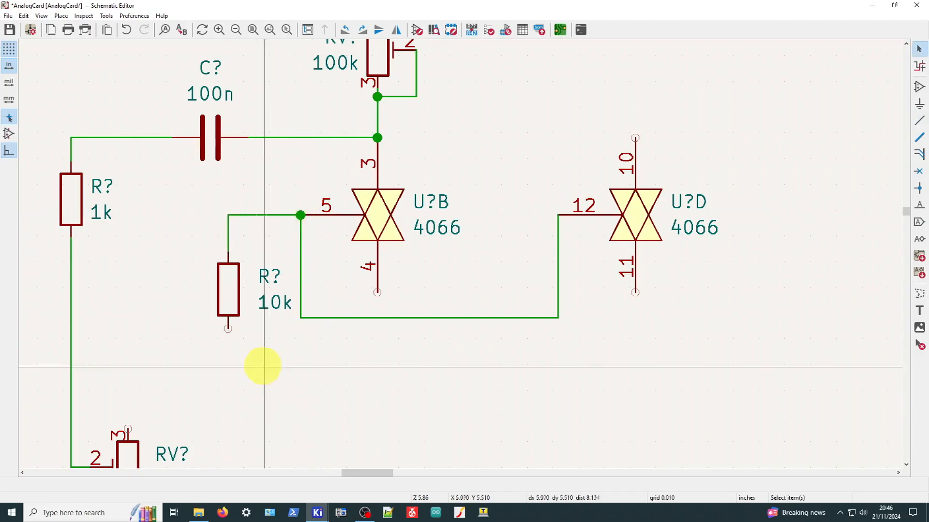
- Duplicate the GND symbol below the 10k resistor and wire it to the resistor's lower pin
{"action": "scroll", "coordinate": [227, 341], "scroll_direction": "down", "scroll_amount": 2}
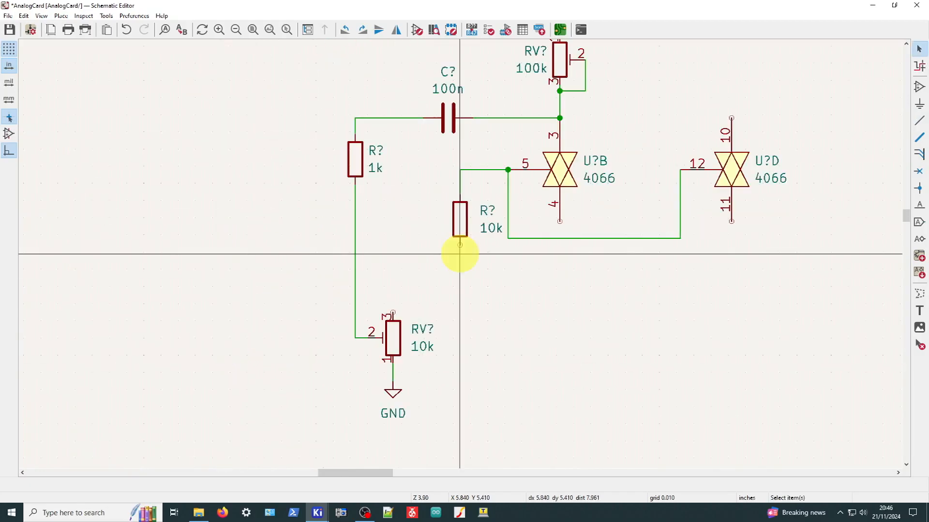
{"action": "left_click", "coordinate": [393, 393]}
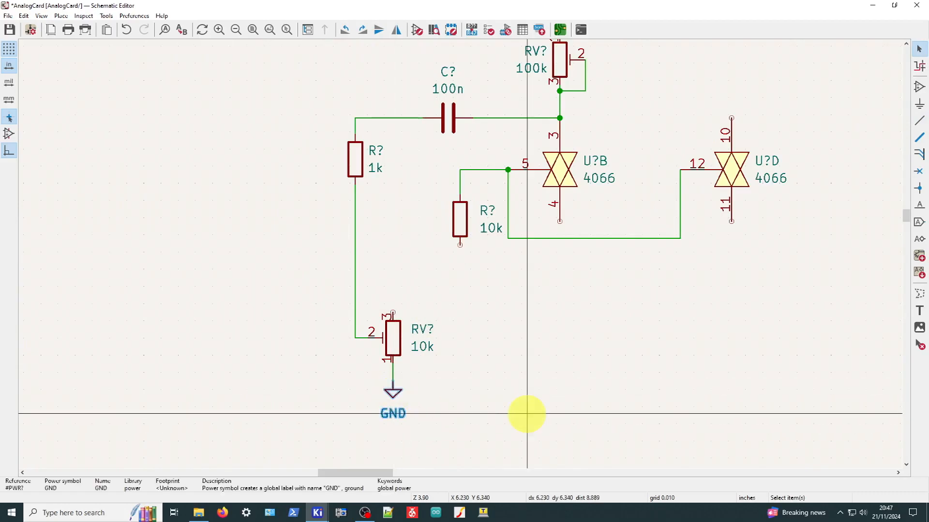
{"action": "key", "text": "ctrl+d"}
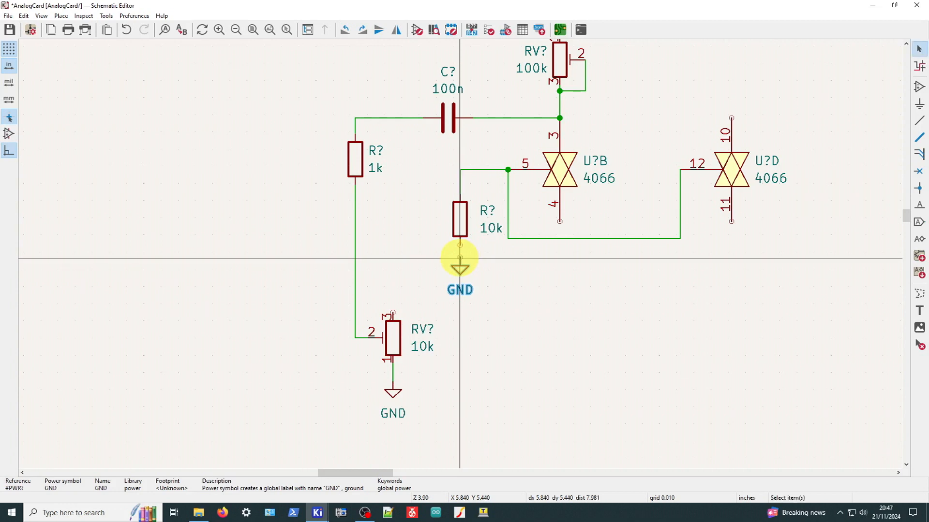
{"action": "scroll", "coordinate": [460, 259], "scroll_direction": "up", "scroll_amount": 6}
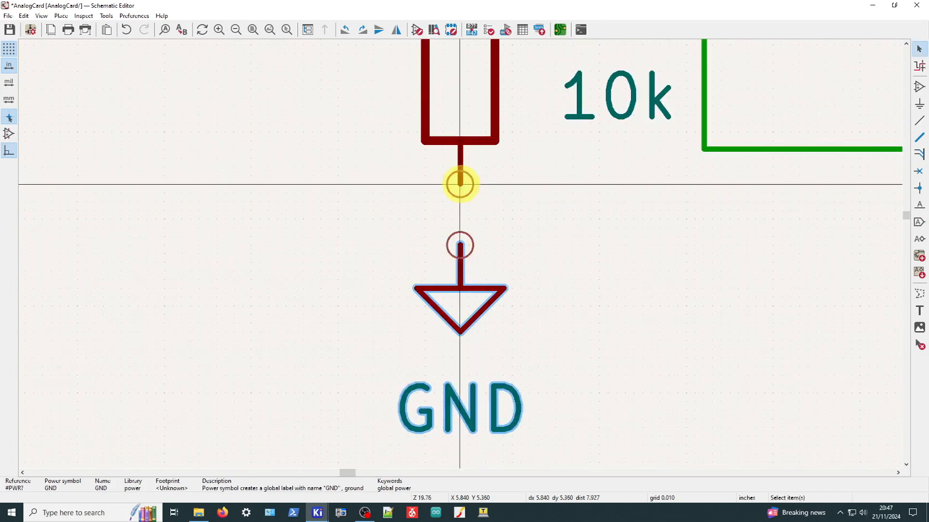
{"action": "left_click", "coordinate": [460, 184]}
{"action": "left_click", "coordinate": [461, 245]}
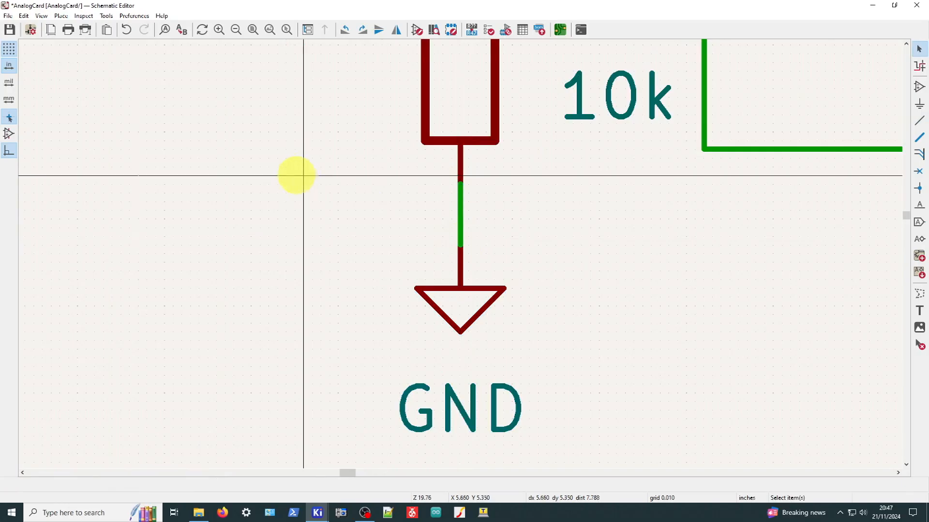
{"action": "left_click", "coordinate": [61, 16]}
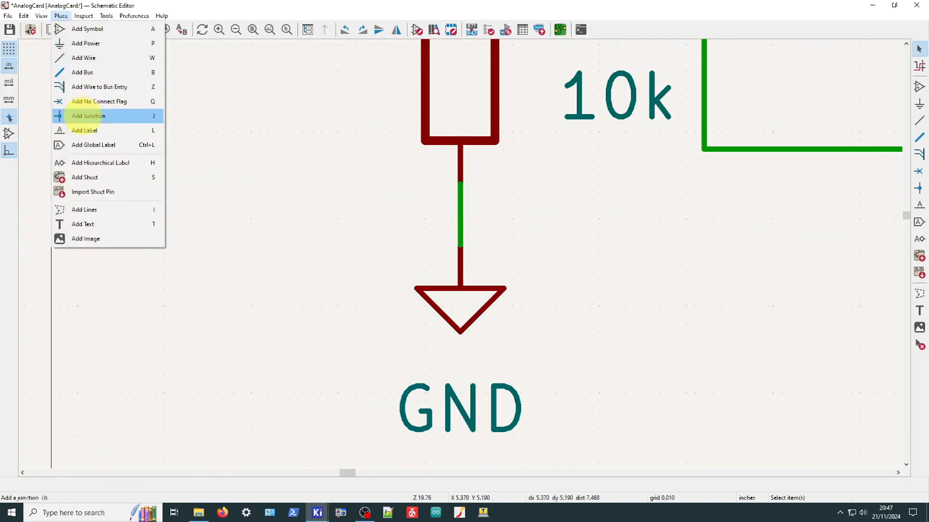
{"action": "left_click", "coordinate": [302, 135]}
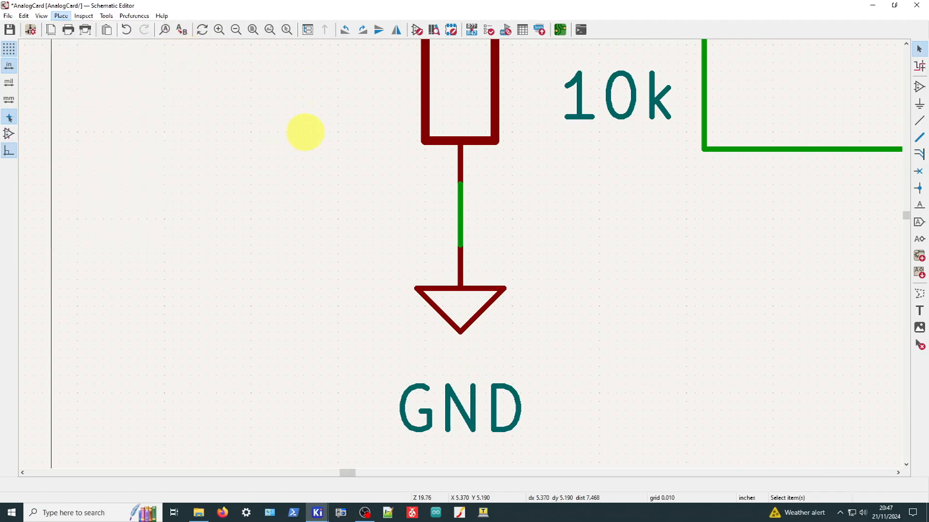
- Move the value and reference texts of the 10k resistor at U?B pin 5 closer to the resistor body
{"action": "scroll", "coordinate": [459, 212], "scroll_direction": "down", "scroll_amount": 2}
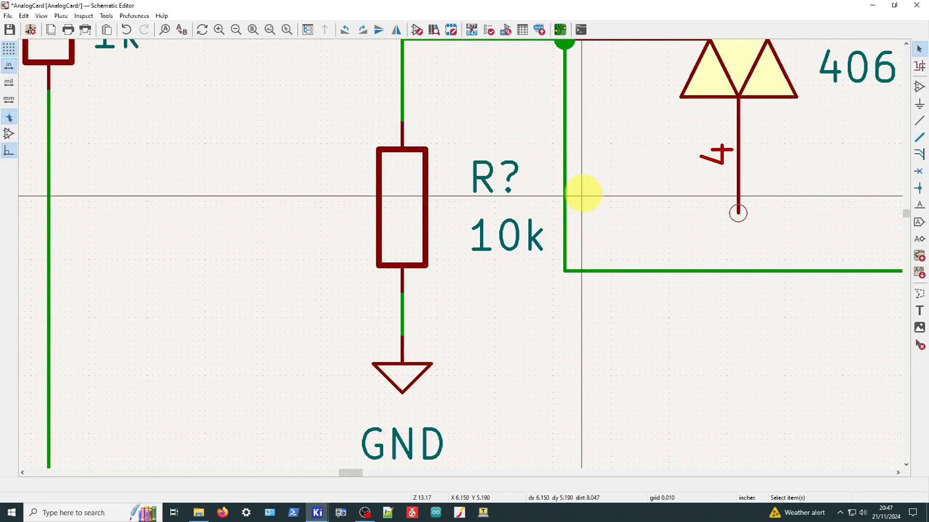
{"action": "scroll", "coordinate": [572, 177], "scroll_direction": "down", "scroll_amount": 4}
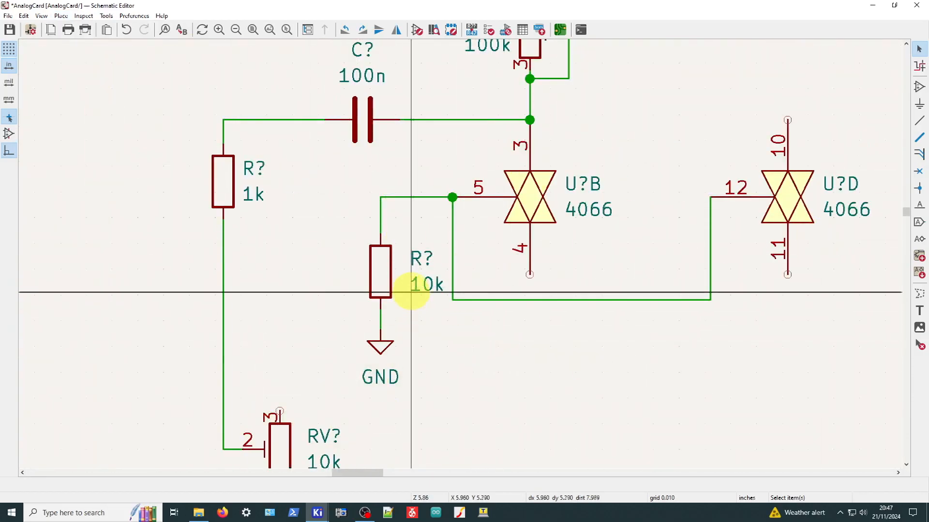
{"action": "left_click", "coordinate": [424, 285]}
{"action": "key", "text": "m"}
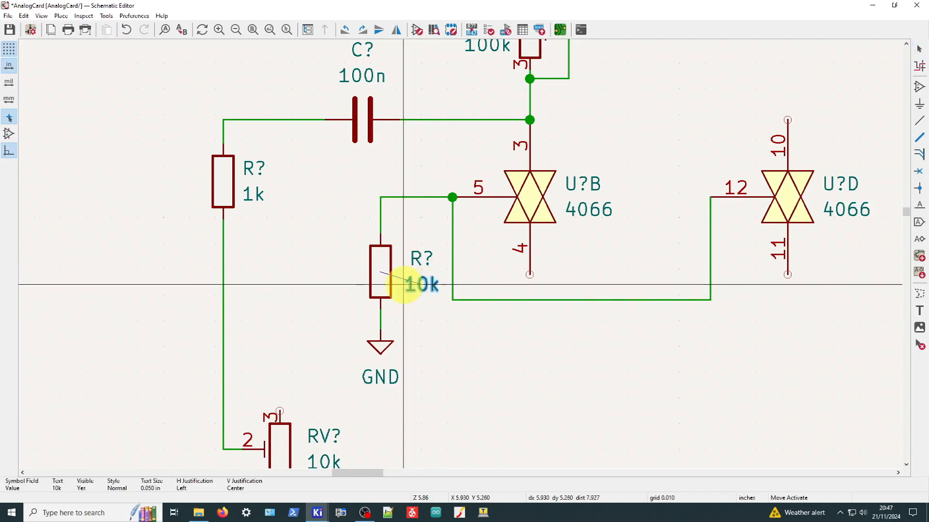
{"action": "left_click", "coordinate": [398, 284]}
{"action": "left_click", "coordinate": [420, 258]}
{"action": "key", "text": "m"}
{"action": "left_click", "coordinate": [400, 256]}
- Move the RV? reference and 10k value texts of the lower trim potentiometer closer to its symbol
{"action": "scroll", "coordinate": [382, 374], "scroll_direction": "down", "scroll_amount": 2}
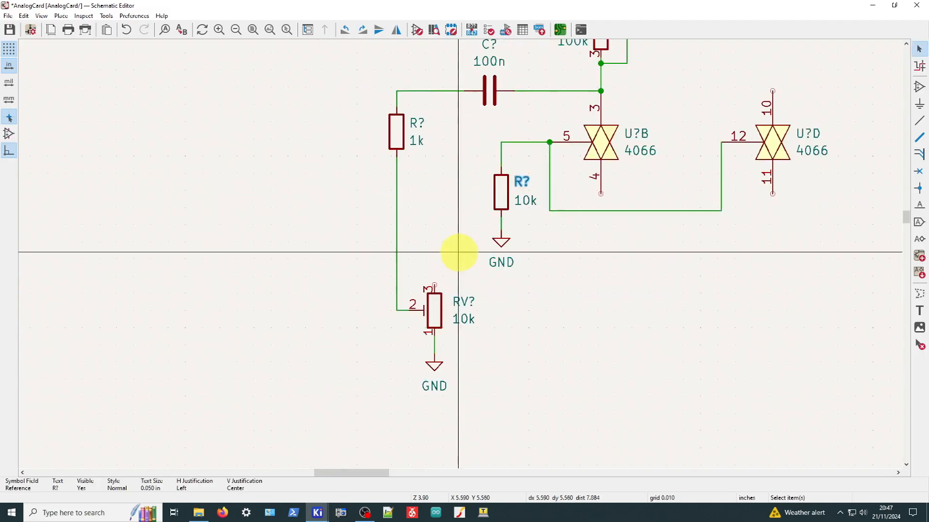
{"action": "scroll", "coordinate": [458, 252], "scroll_direction": "up", "scroll_amount": 2}
{"action": "left_click", "coordinate": [458, 271]}
{"action": "key", "text": "m"}
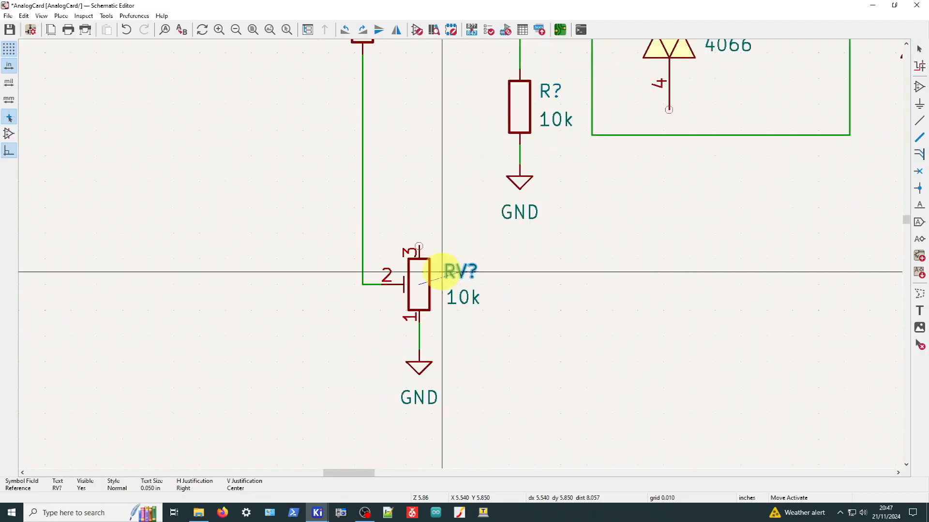
{"action": "left_click", "coordinate": [436, 272]}
{"action": "left_click", "coordinate": [458, 298]}
{"action": "key", "text": "m"}
{"action": "left_click", "coordinate": [436, 297]}
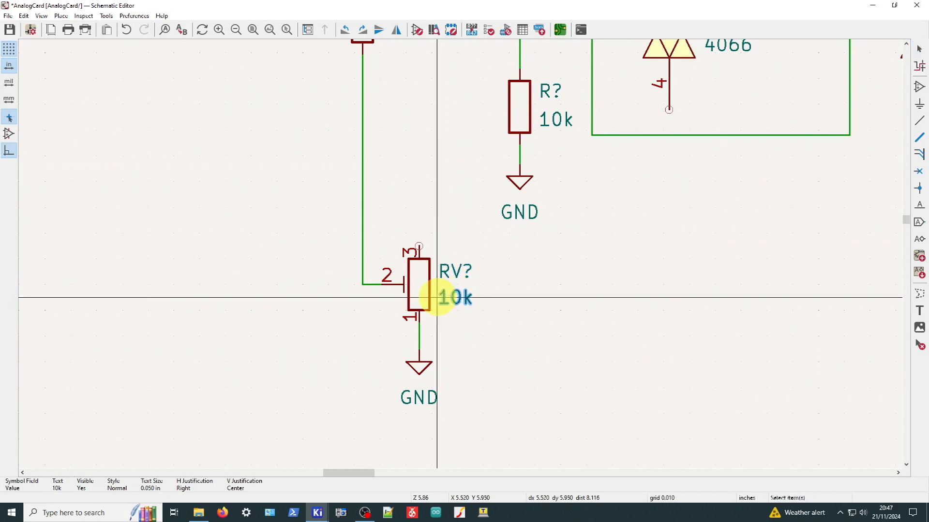
- Move the GND text under the 10k trim potentiometer up, closer to its ground symbol
{"action": "left_click", "coordinate": [418, 401]}
{"action": "key", "text": "m"}
{"action": "left_click", "coordinate": [418, 389]}
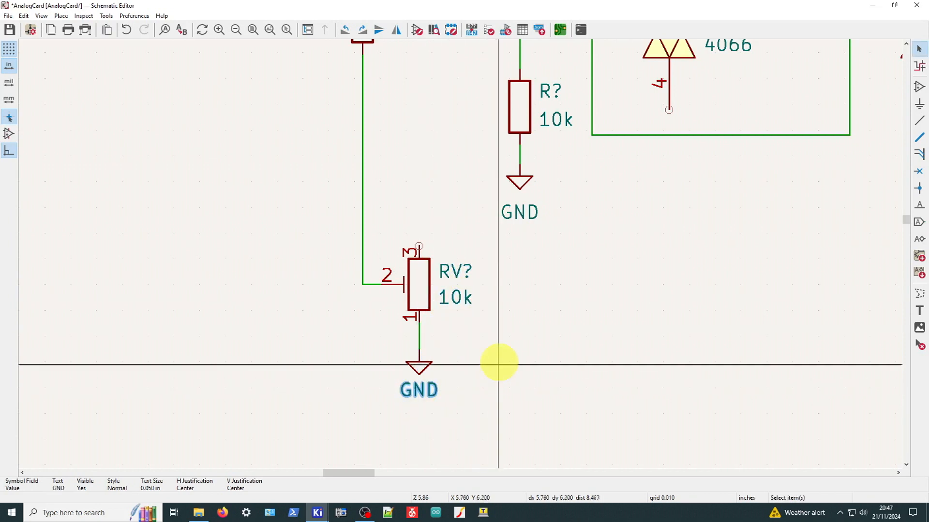
{"action": "scroll", "coordinate": [439, 228], "scroll_direction": "down", "scroll_amount": 4}
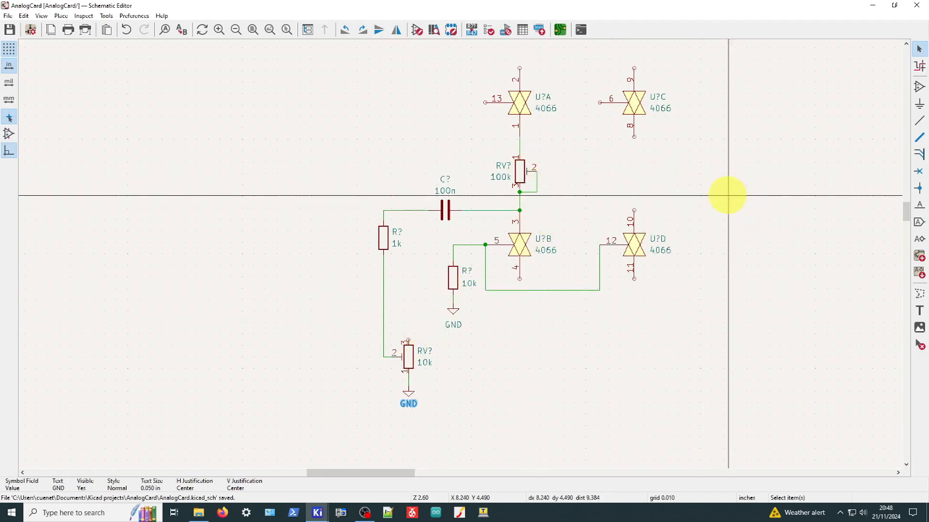
{"action": "scroll", "coordinate": [461, 242], "scroll_direction": "up", "scroll_amount": 4}
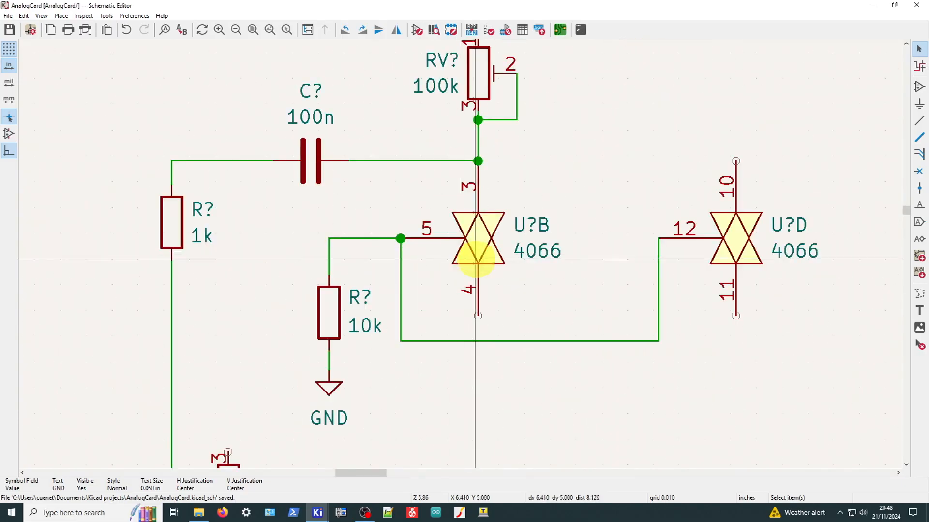
{"action": "scroll", "coordinate": [456, 244], "scroll_direction": "down", "scroll_amount": 2}
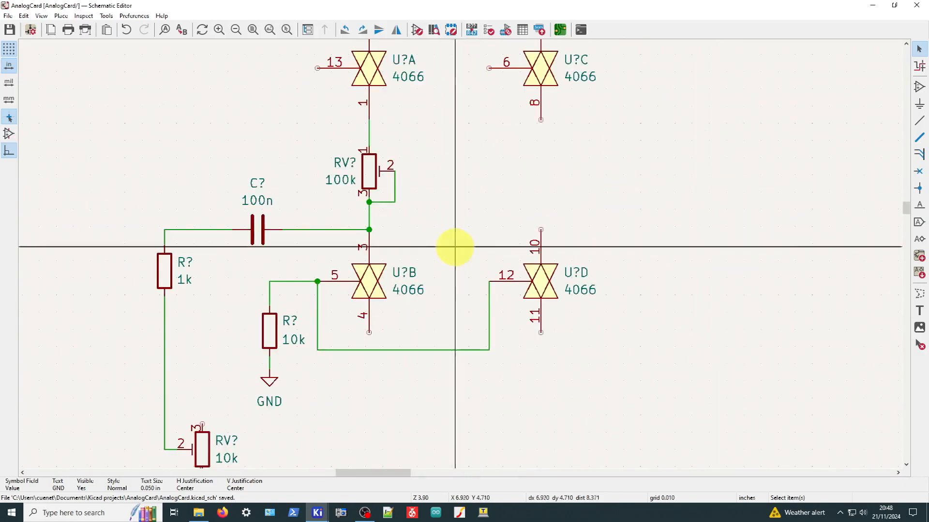
{"action": "scroll", "coordinate": [460, 254], "scroll_direction": "up", "scroll_amount": 2}
{"action": "scroll", "coordinate": [474, 184], "scroll_direction": "down", "scroll_amount": 1}
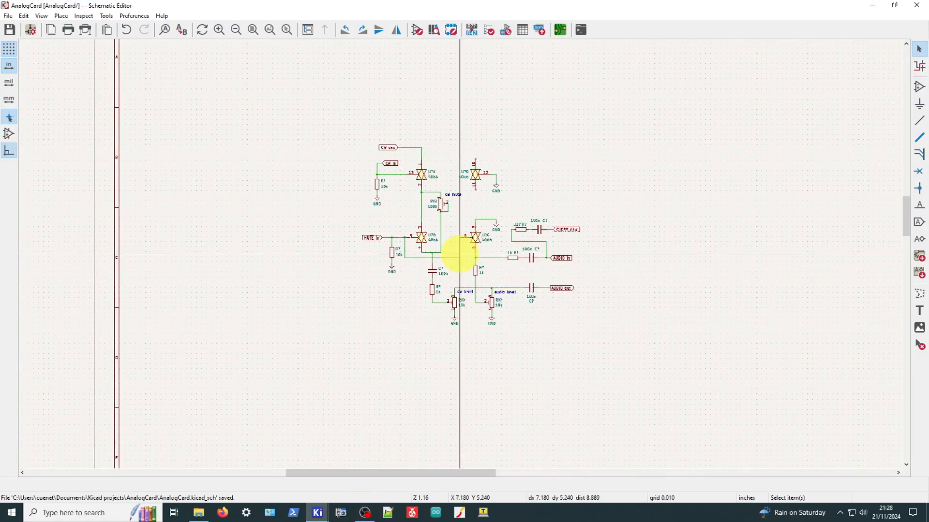
- Examine the completed 4066 circuit and the cw level, audio level and cw mute text notes beside the trim potentiometers
{"action": "scroll", "coordinate": [455, 247], "scroll_direction": "up", "scroll_amount": 4}
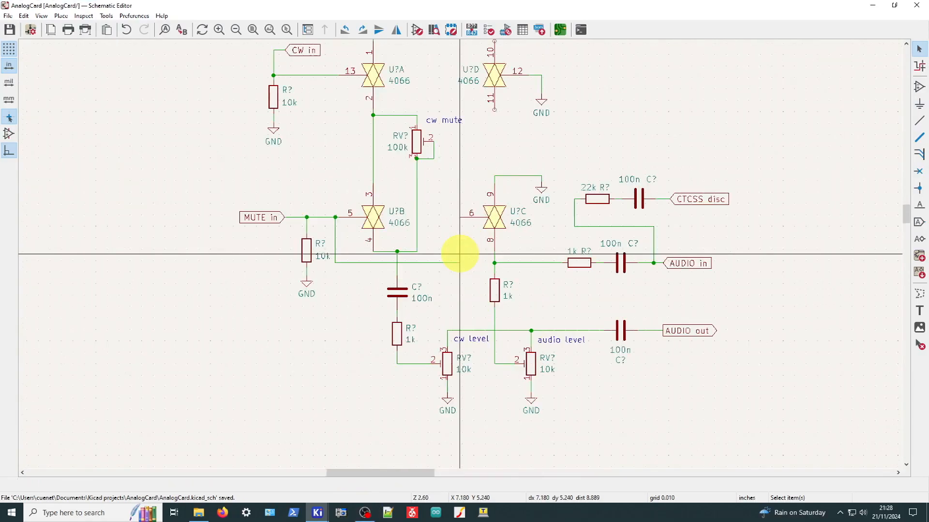
{"action": "scroll", "coordinate": [460, 252], "scroll_direction": "down", "scroll_amount": 2}
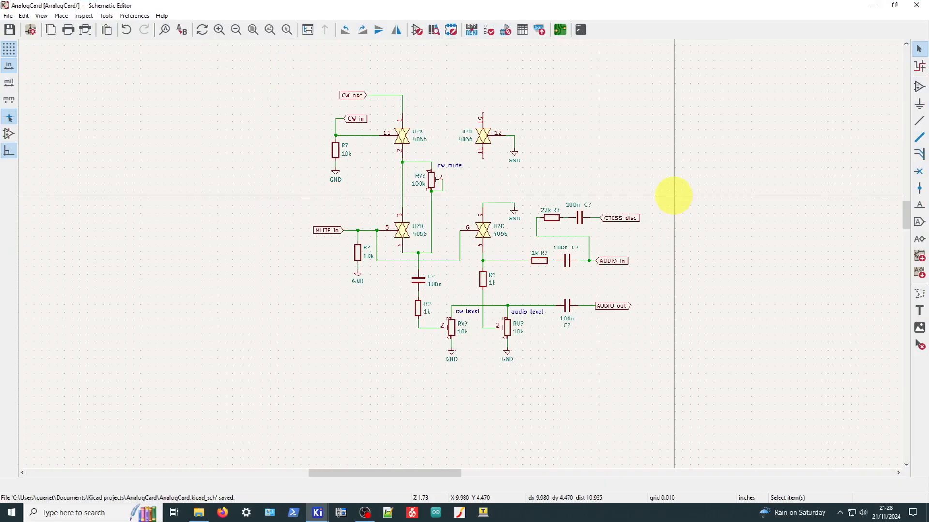
{"action": "scroll", "coordinate": [489, 240], "scroll_direction": "up", "scroll_amount": 2}
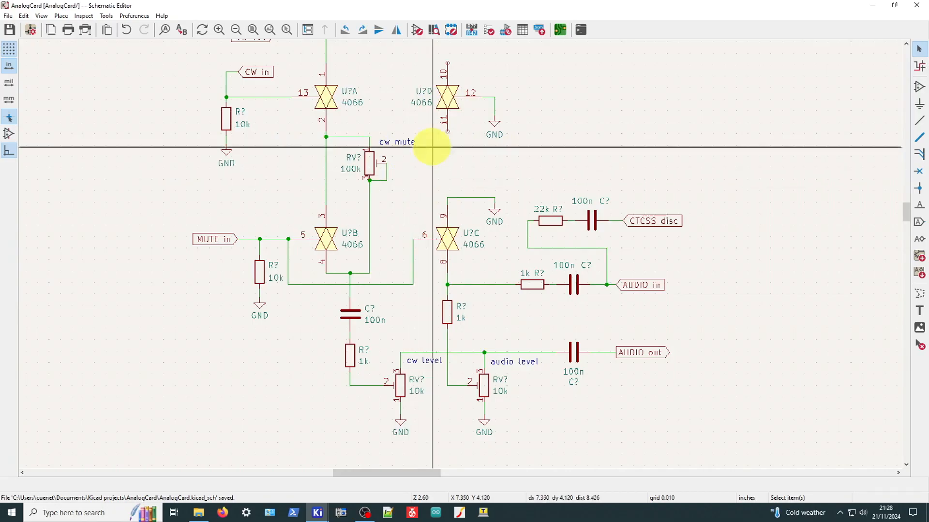
{"action": "scroll", "coordinate": [465, 271], "scroll_direction": "down", "scroll_amount": 3, "text": "shift"}
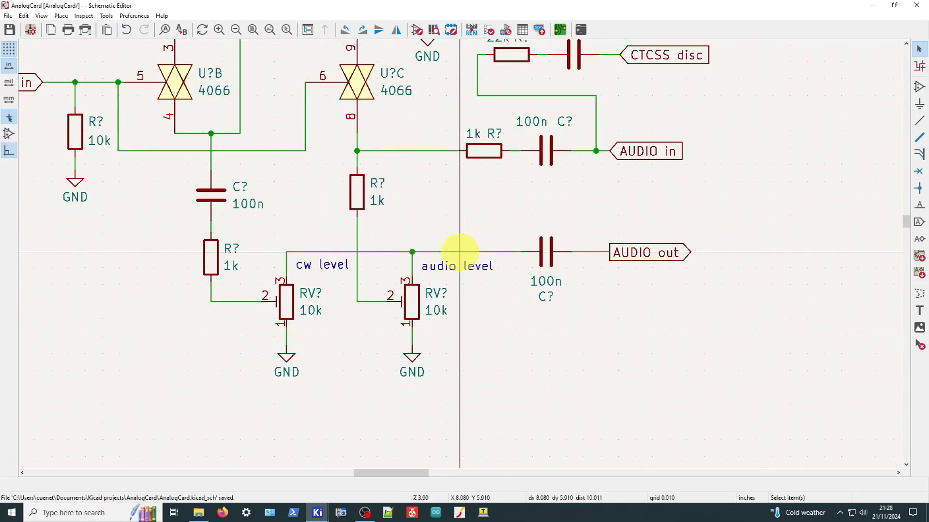
{"action": "scroll", "coordinate": [336, 335], "scroll_direction": "up", "scroll_amount": 2}
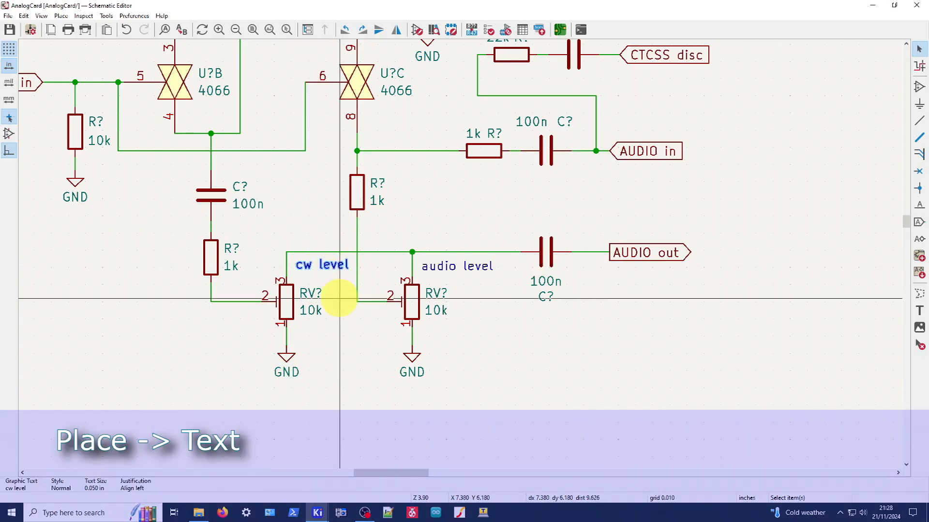
{"action": "left_click", "coordinate": [468, 264]}
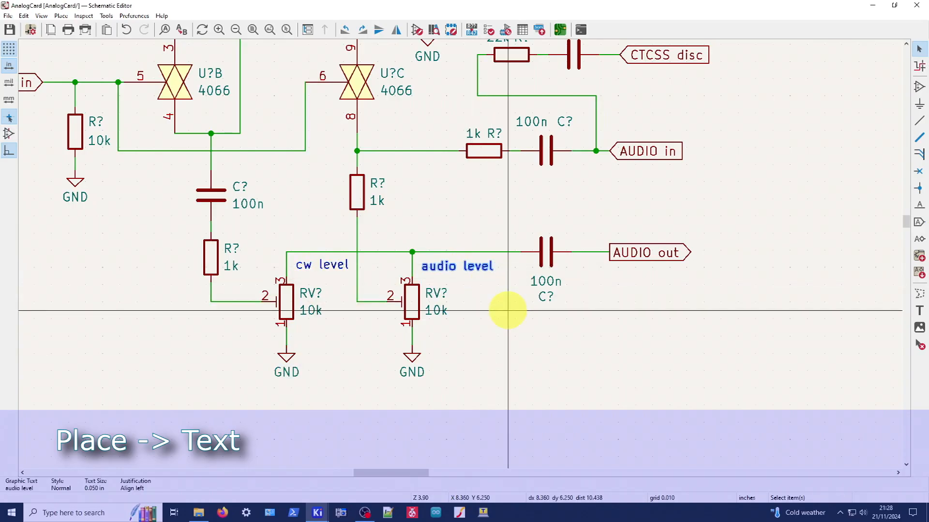
{"action": "scroll", "coordinate": [485, 307], "scroll_direction": "down", "scroll_amount": 3}
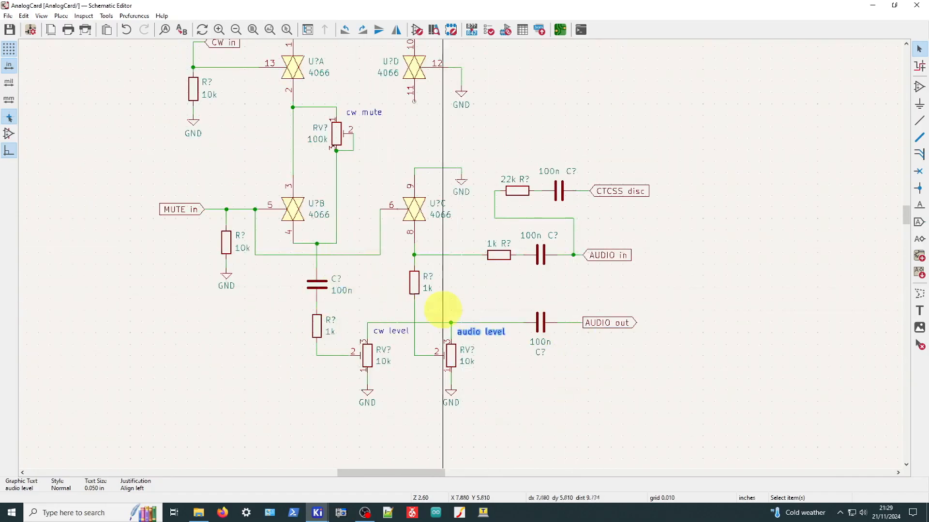
{"action": "key", "text": "Escape"}
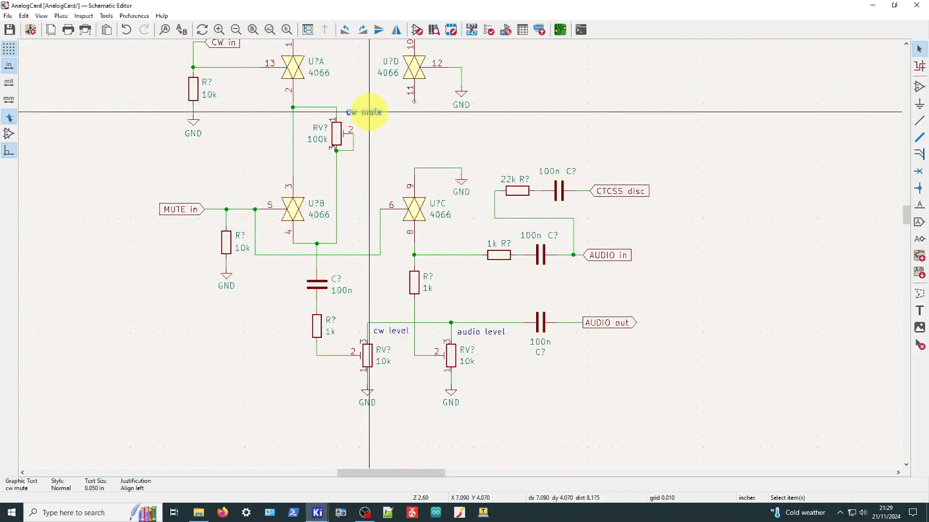
{"action": "scroll", "coordinate": [369, 112], "scroll_direction": "up", "scroll_amount": 3}
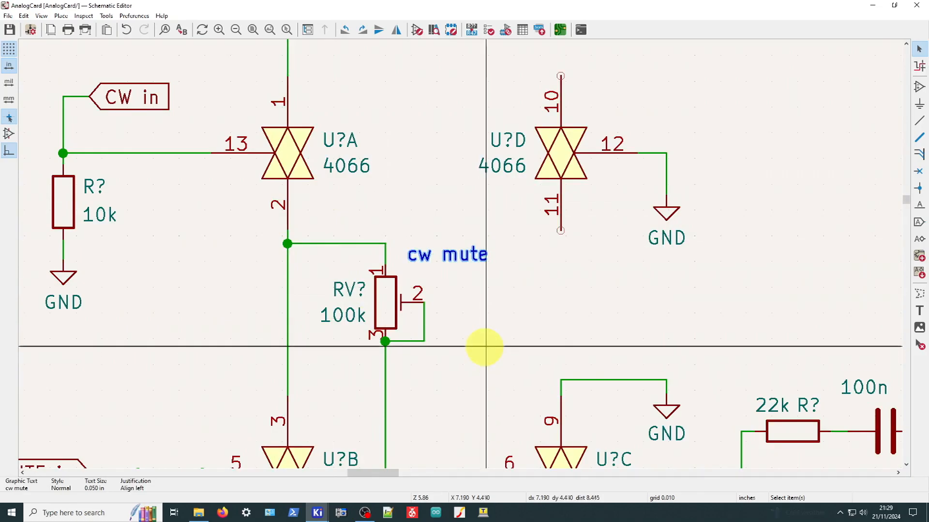
{"action": "scroll", "coordinate": [459, 241], "scroll_direction": "down", "scroll_amount": 2}
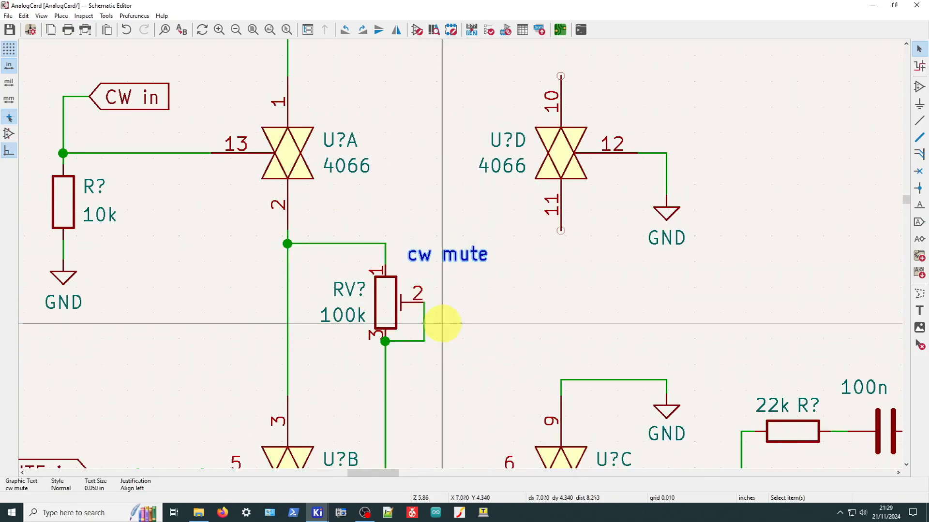
{"action": "scroll", "coordinate": [463, 250], "scroll_direction": "down", "scroll_amount": 1}
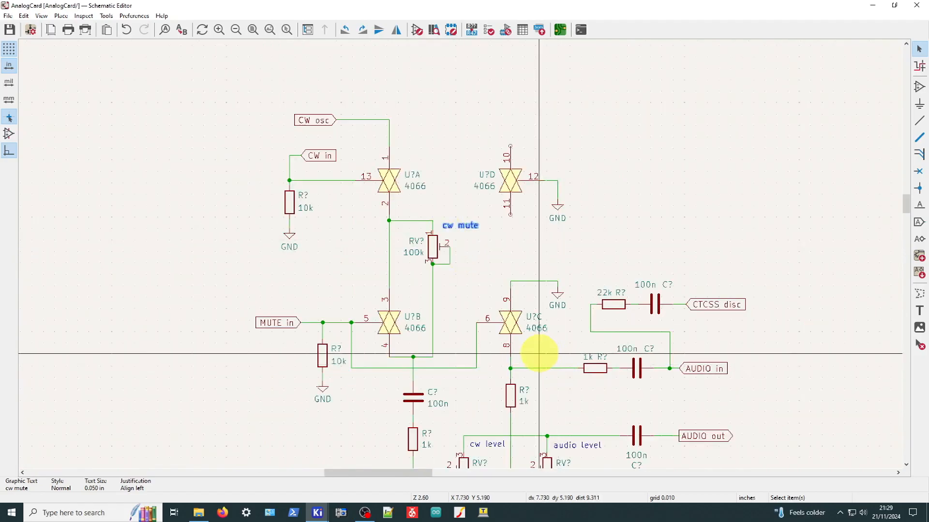
- Examine the CW osc and CW in global labels and how the other labelled inputs and outputs connect to the 4066 switches
{"action": "scroll", "coordinate": [341, 152], "scroll_direction": "up", "scroll_amount": 2}
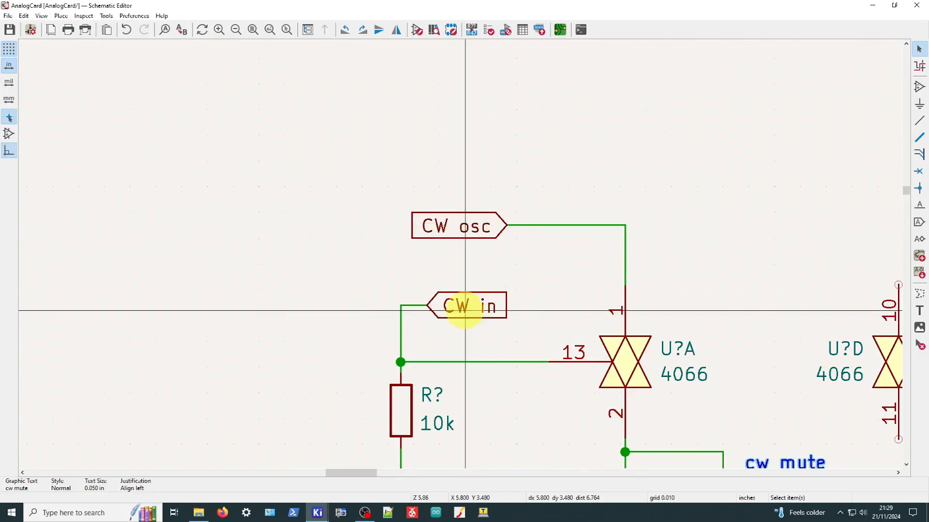
{"action": "scroll", "coordinate": [539, 331], "scroll_direction": "down", "scroll_amount": 1}
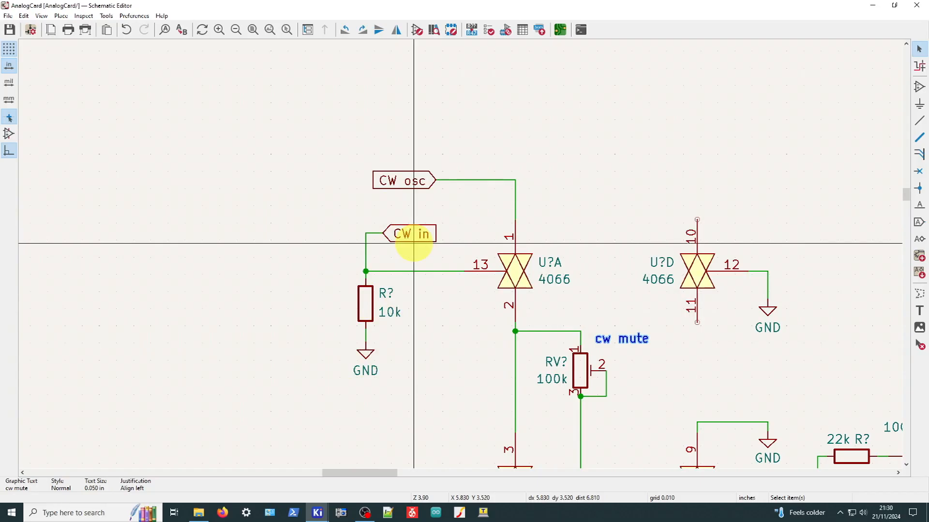
{"action": "left_click", "coordinate": [400, 181]}
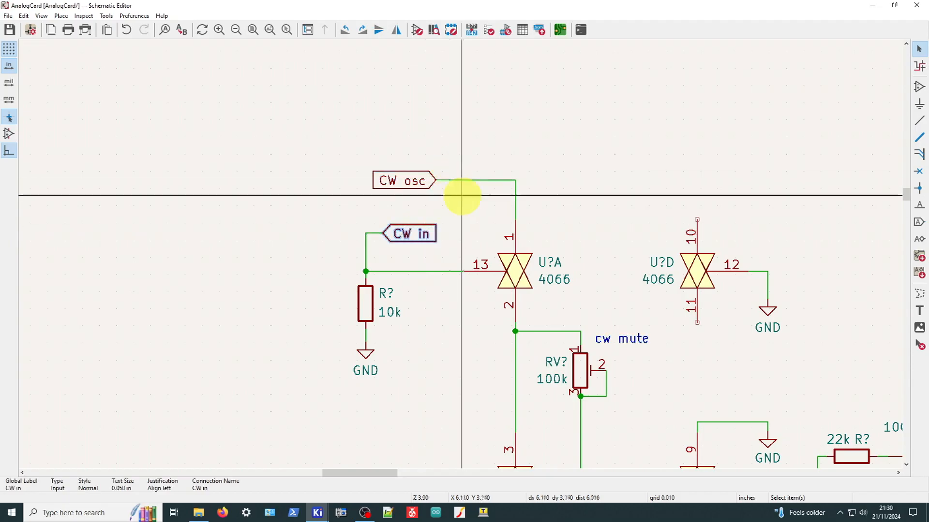
{"action": "scroll", "coordinate": [462, 222], "scroll_direction": "down", "scroll_amount": 4}
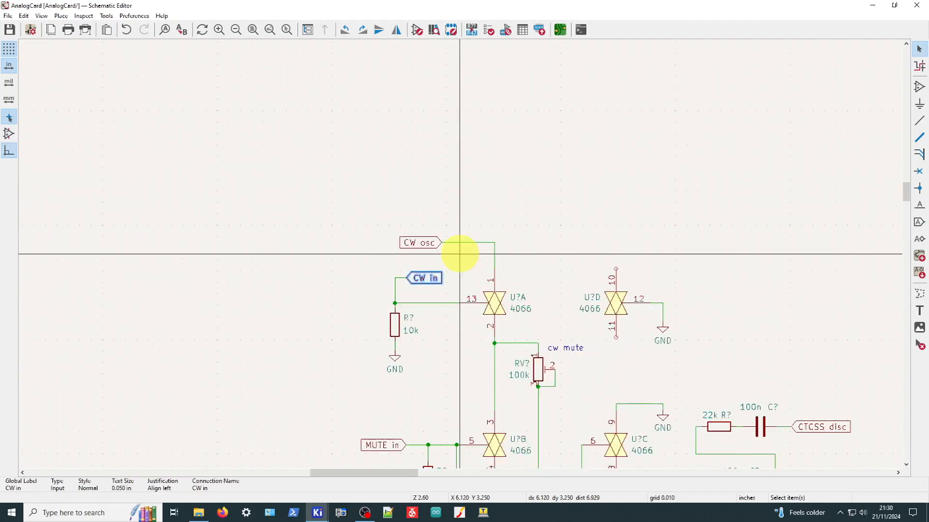
{"action": "scroll", "coordinate": [445, 244], "scroll_direction": "up", "scroll_amount": 4}
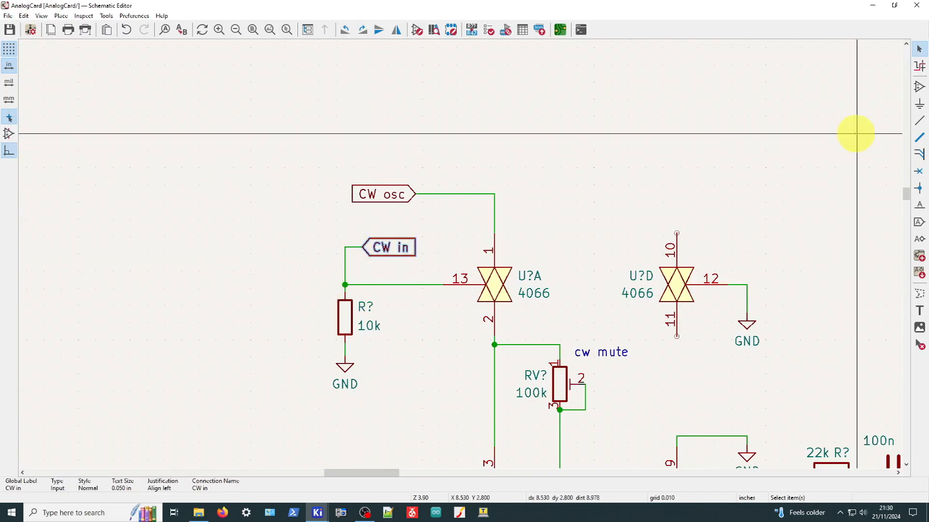
{"action": "scroll", "coordinate": [763, 193], "scroll_direction": "down", "scroll_amount": 3}
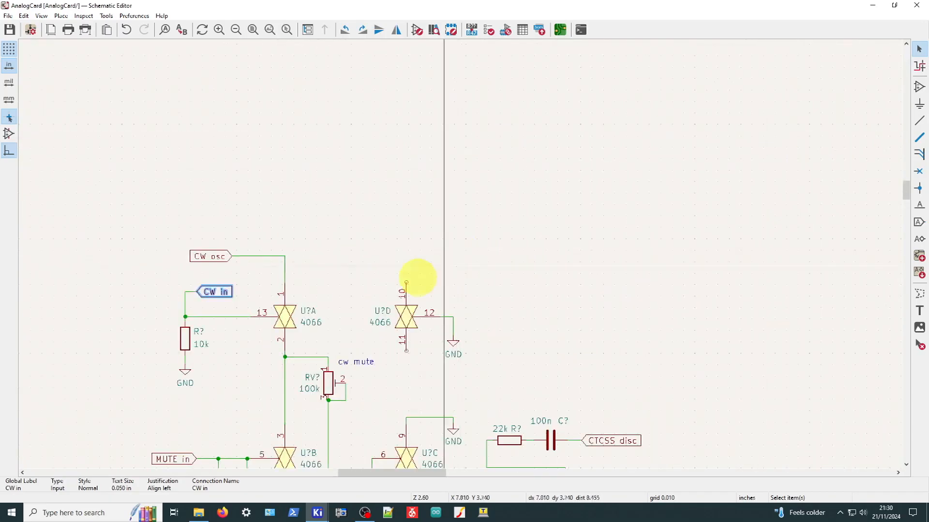
{"action": "scroll", "coordinate": [528, 286], "scroll_direction": "up", "scroll_amount": 2}
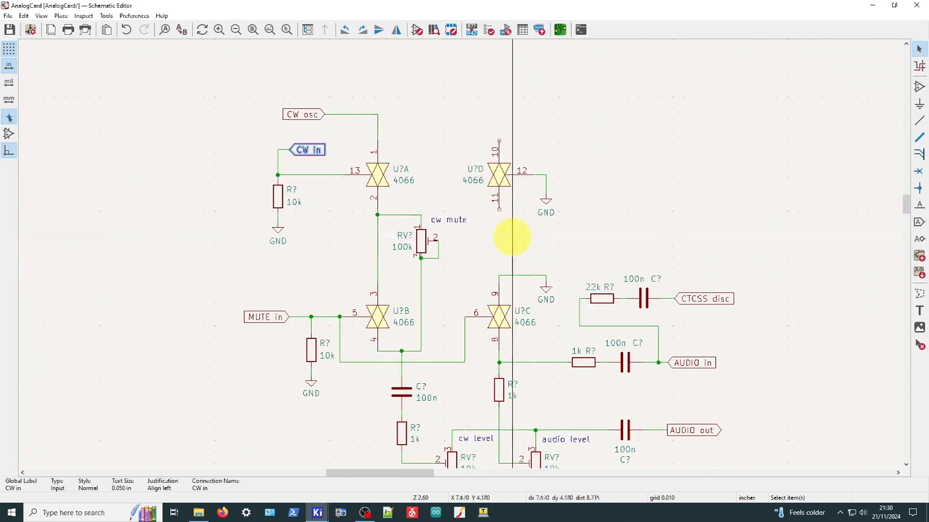
{"action": "left_click", "coordinate": [263, 150]}
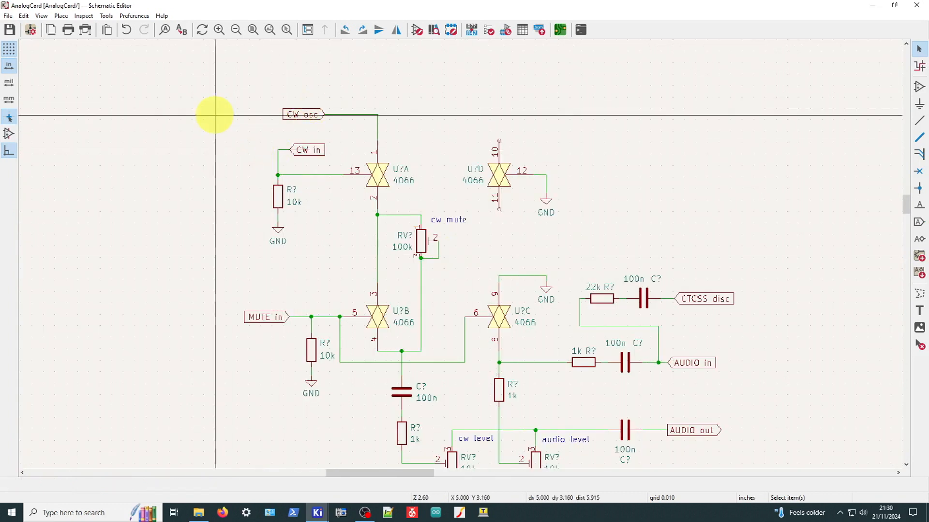
{"action": "scroll", "coordinate": [519, 247], "scroll_direction": "up", "scroll_amount": 2}
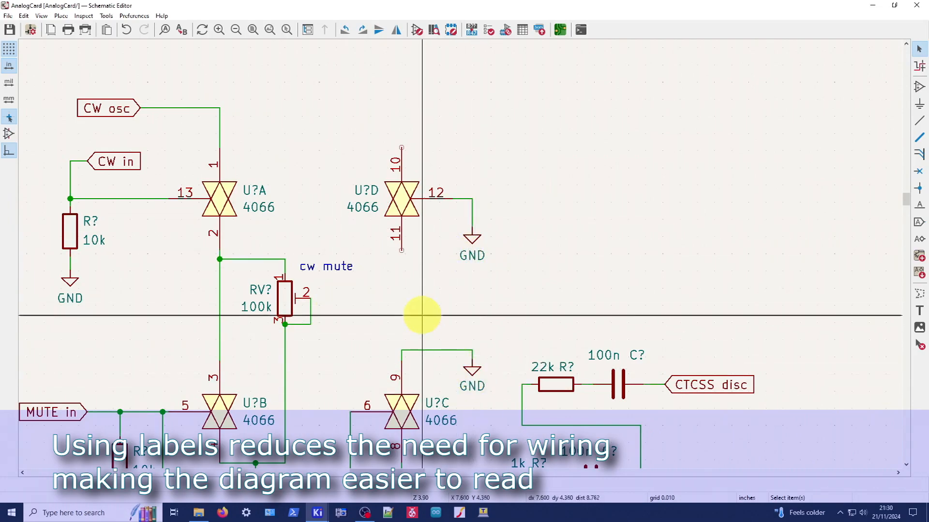
{"action": "scroll", "coordinate": [423, 314], "scroll_direction": "down", "scroll_amount": 2}
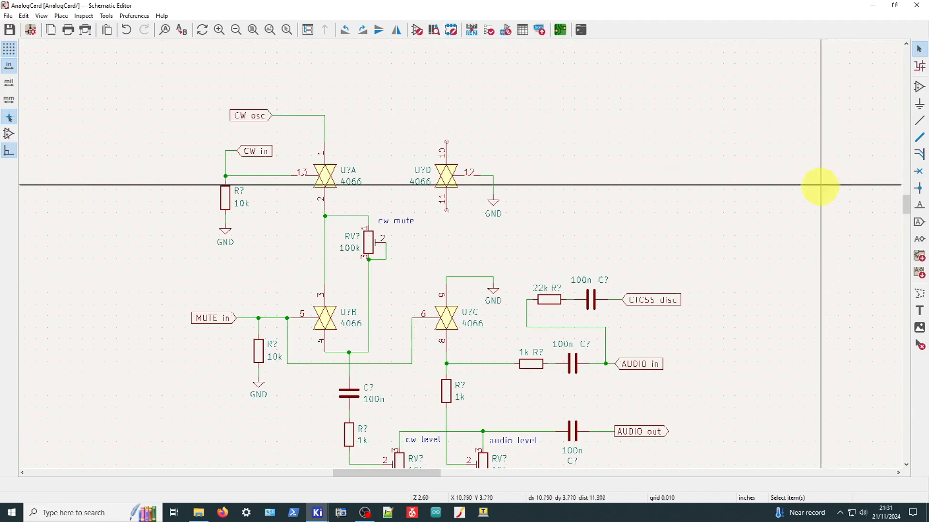
{"action": "scroll", "coordinate": [821, 187], "scroll_direction": "down", "scroll_amount": 1}
{"action": "scroll", "coordinate": [271, 349], "scroll_direction": "up", "scroll_amount": 1}
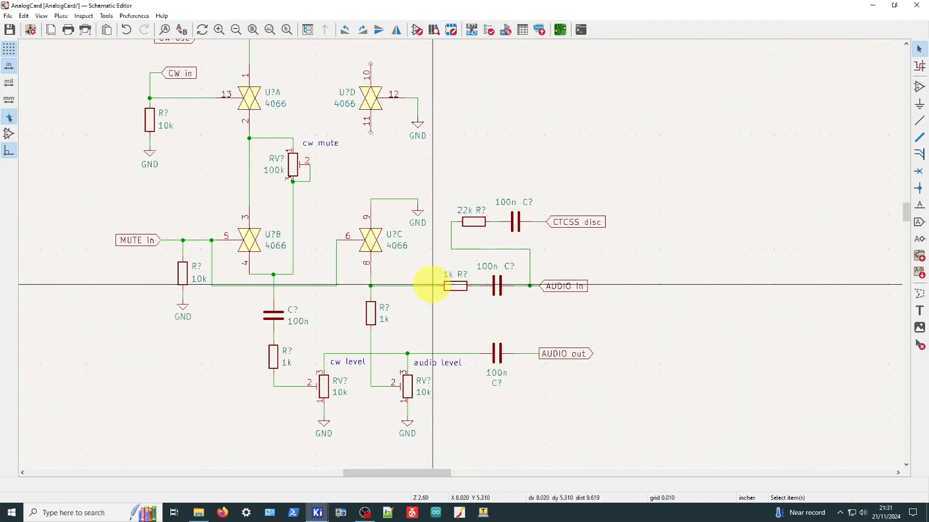
- Duplicate the 4066 switch U?D and place the copy in the free space beyond its ground symbol
{"action": "scroll", "coordinate": [433, 284], "scroll_direction": "down", "scroll_amount": 1}
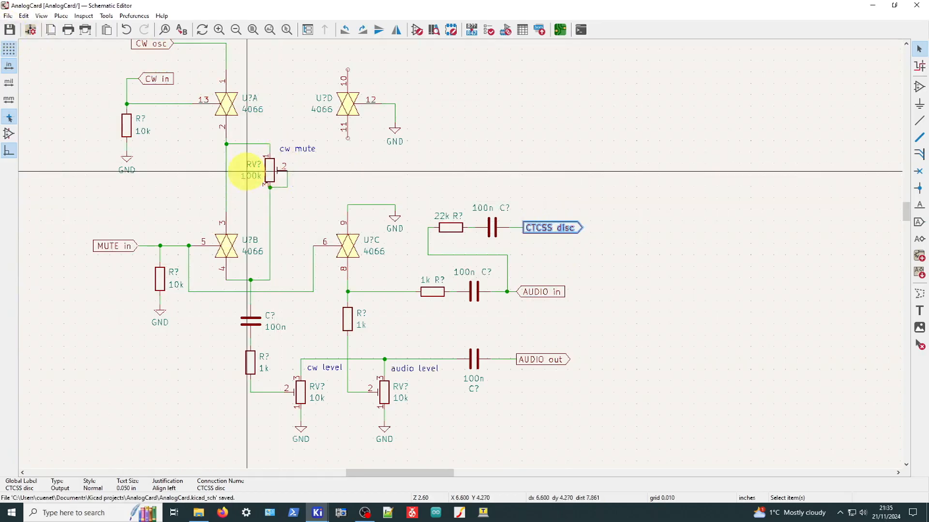
{"action": "scroll", "coordinate": [245, 170], "scroll_direction": "down", "scroll_amount": 2}
{"action": "scroll", "coordinate": [425, 169], "scroll_direction": "up", "scroll_amount": 2}
{"action": "scroll", "coordinate": [425, 169], "scroll_direction": "down", "scroll_amount": 2}
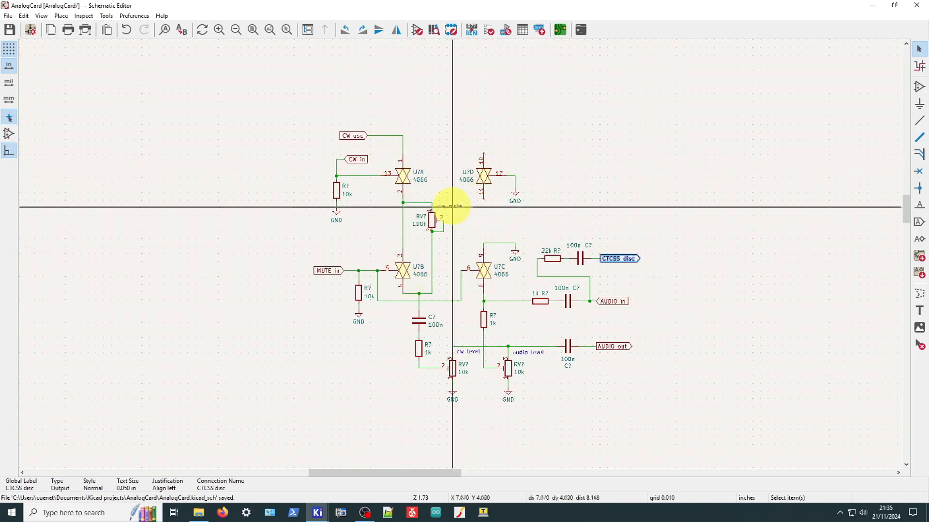
{"action": "scroll", "coordinate": [460, 252], "scroll_direction": "up", "scroll_amount": 5}
{"action": "scroll", "coordinate": [460, 254], "scroll_direction": "down", "scroll_amount": 2}
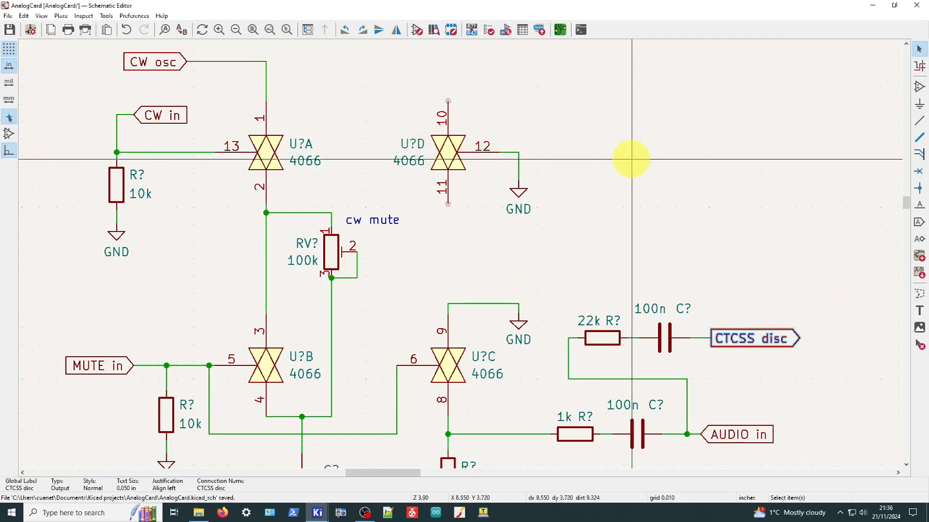
{"action": "left_click", "coordinate": [442, 159]}
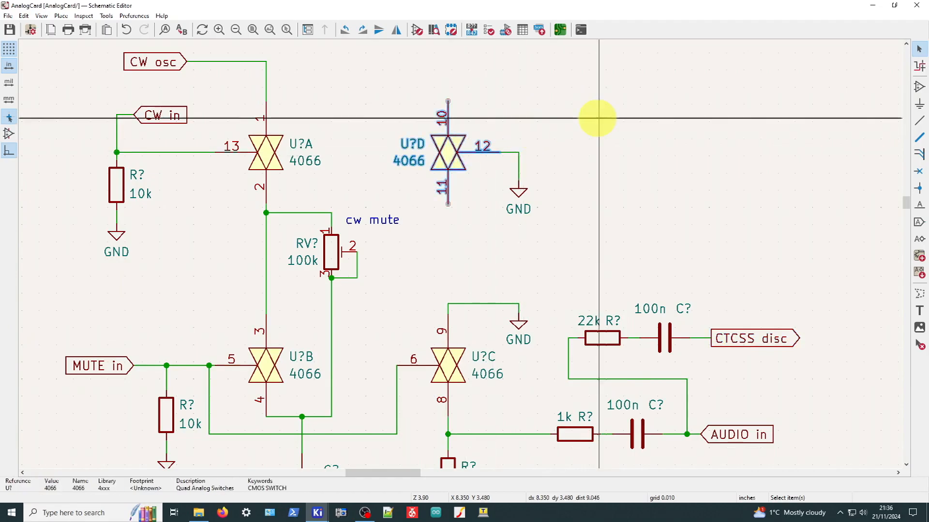
{"action": "key", "text": "ctrl+d"}
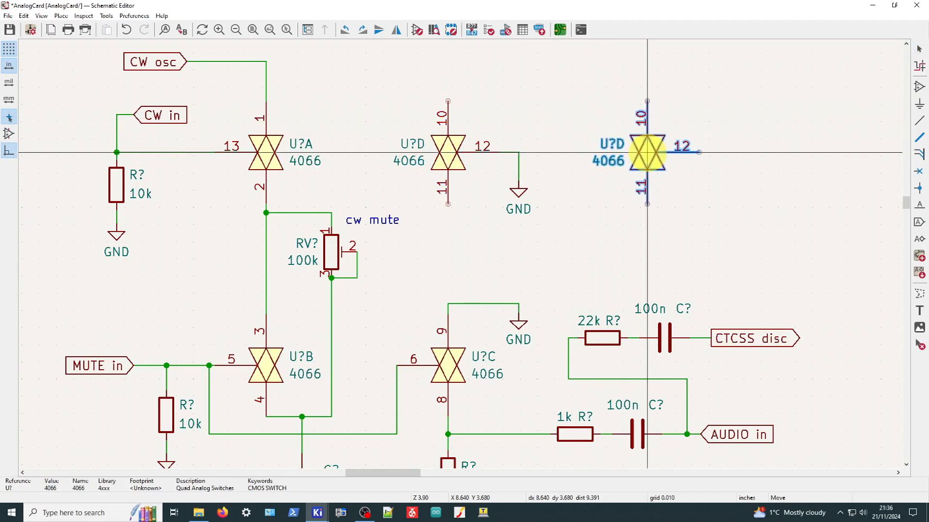
{"action": "left_click", "coordinate": [647, 153]}
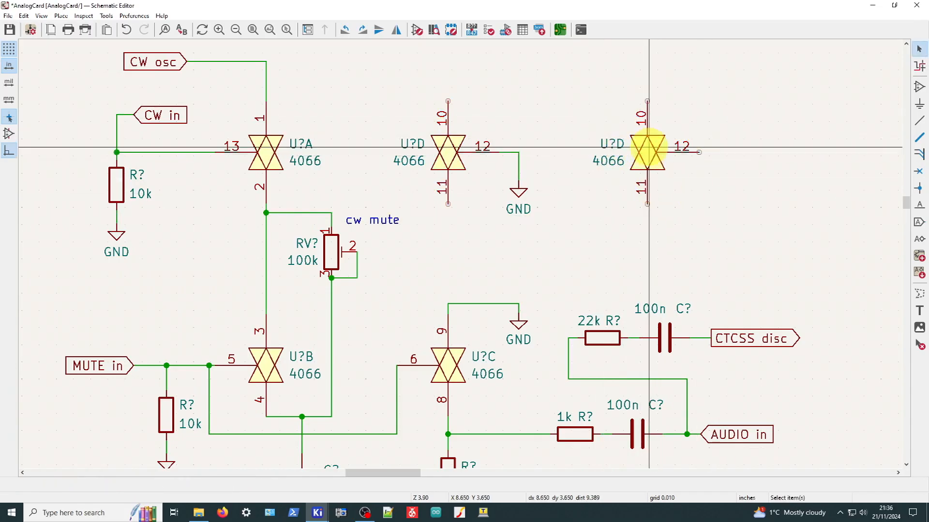
- Change the unit of the duplicated 4066 symbol to E in its properties
{"action": "right_click", "coordinate": [648, 149]}
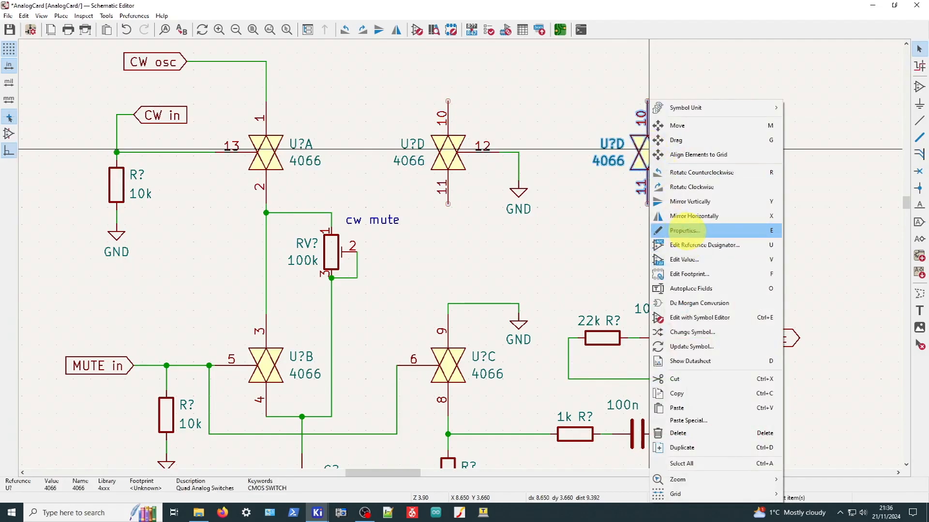
{"action": "left_click", "coordinate": [686, 230]}
{"action": "left_click_drag", "start_coordinate": [203, 48], "coordinate": [420, 105]}
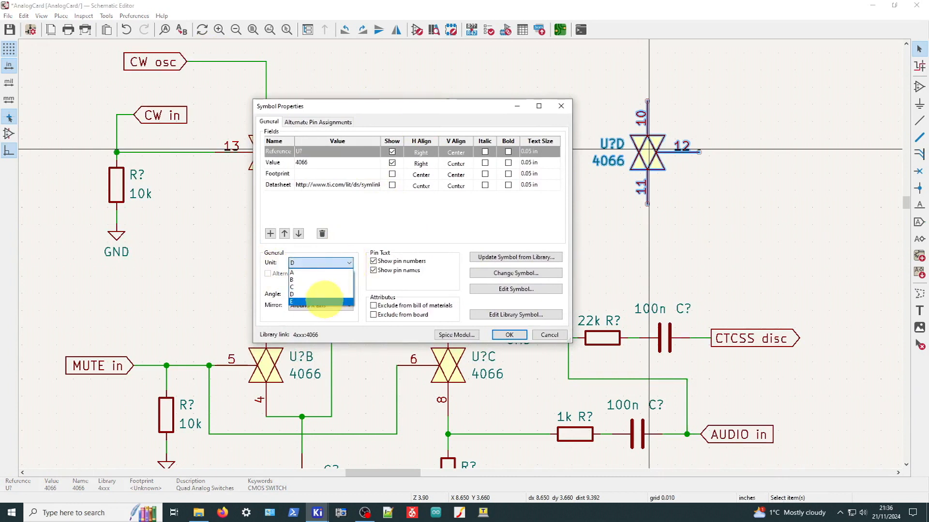
{"action": "left_click", "coordinate": [323, 302]}
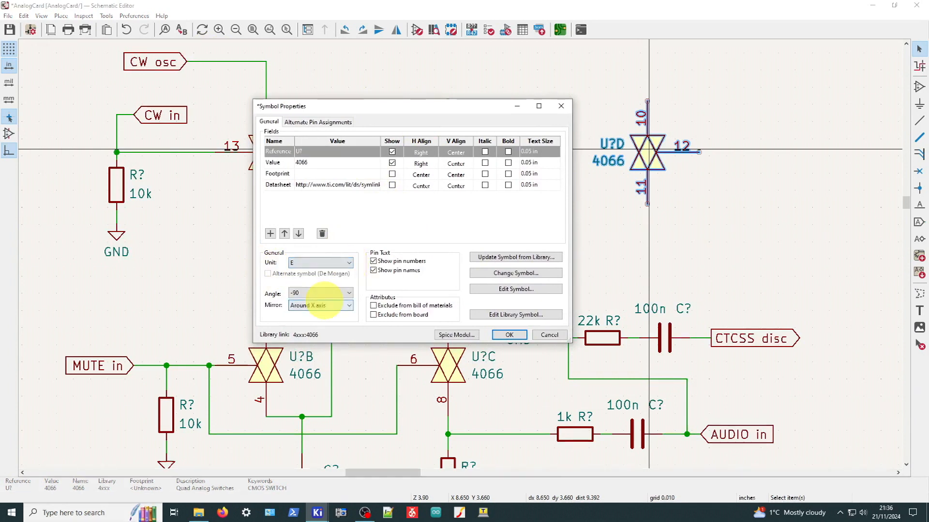
{"action": "left_click", "coordinate": [509, 335]}
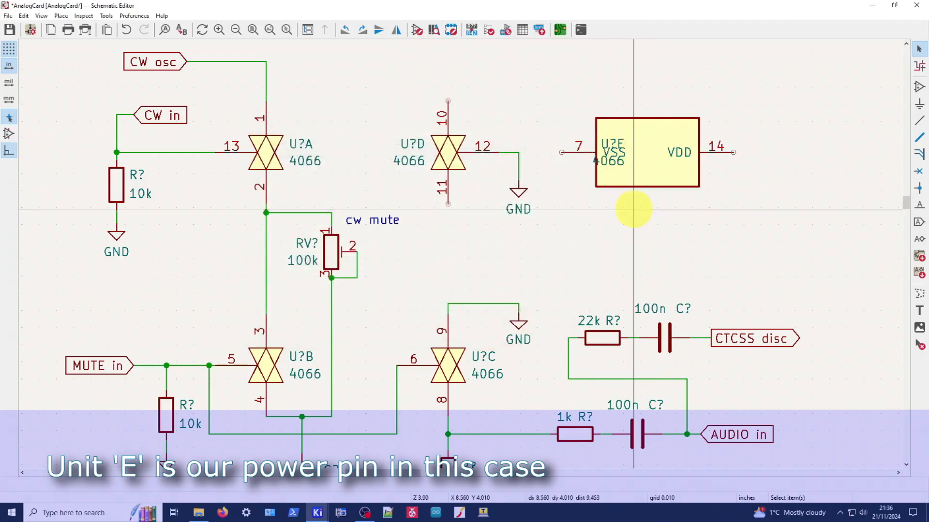
- Rotate the 4066 power unit U?E counterclockwise so that its VDD pin points up and VSS points down
{"action": "left_click", "coordinate": [643, 174]}
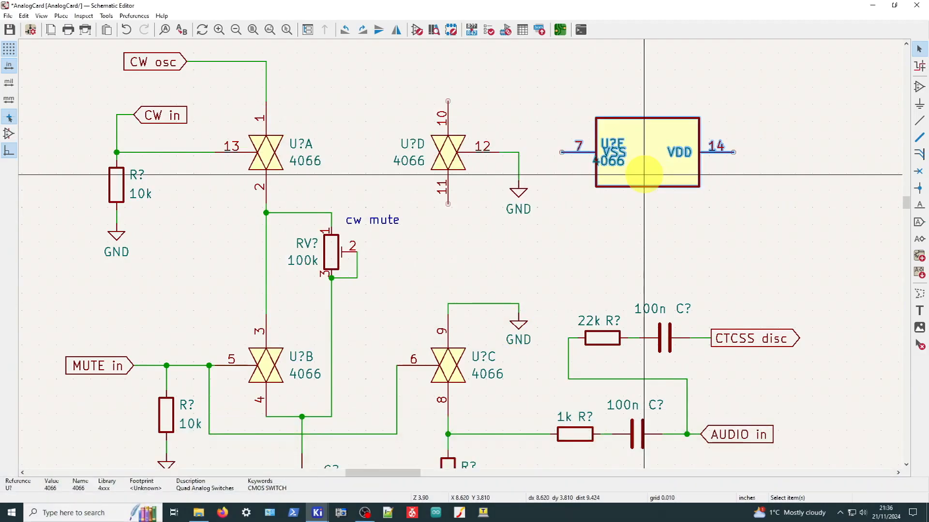
{"action": "key", "text": "r"}
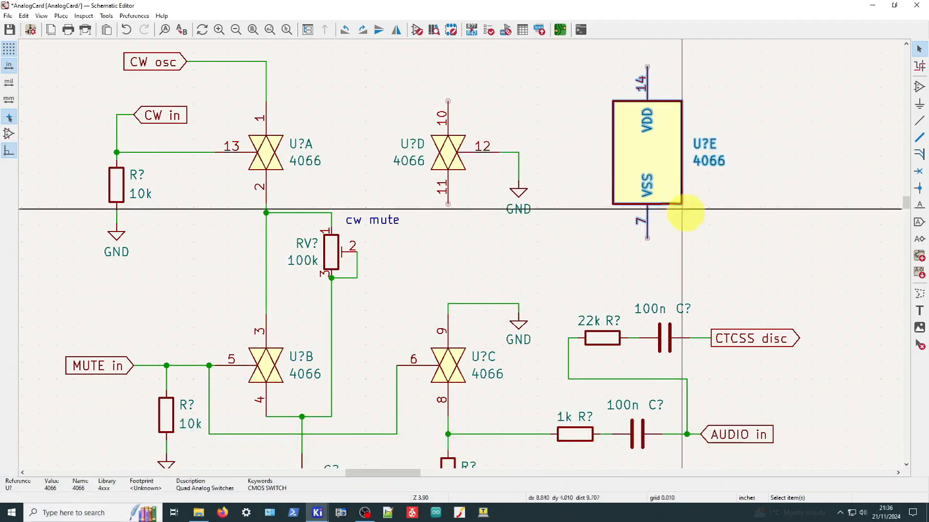
{"action": "left_click", "coordinate": [710, 217]}
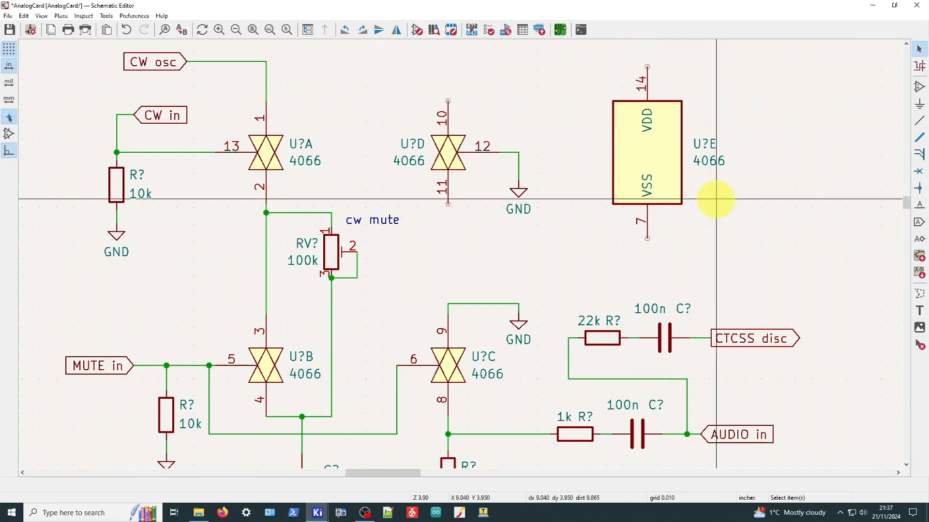
- Duplicate the GND symbol of switch U?D and place the copy just below VSS pin 7 of U?E
{"action": "left_click", "coordinate": [518, 195]}
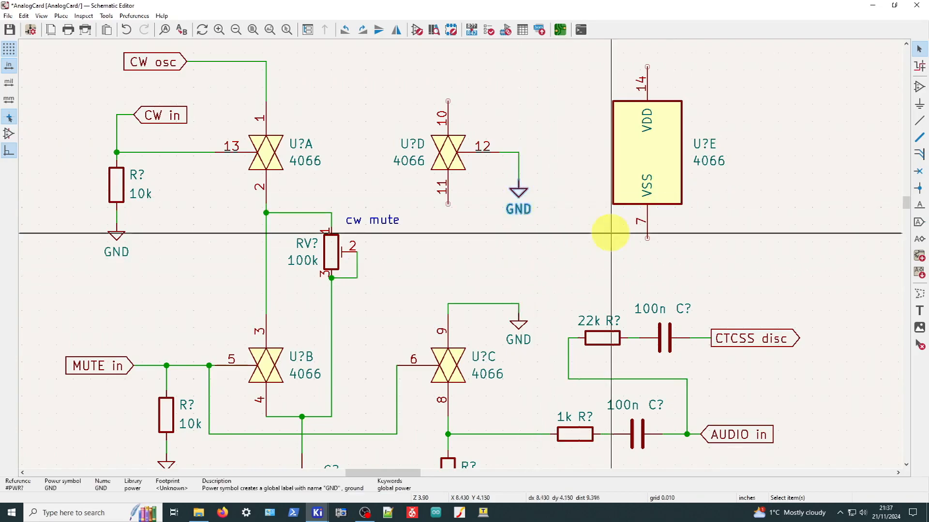
{"action": "key", "text": "ctrl+d"}
{"action": "left_click", "coordinate": [648, 251]}
{"action": "scroll", "coordinate": [648, 251], "scroll_direction": "up", "scroll_amount": 3}
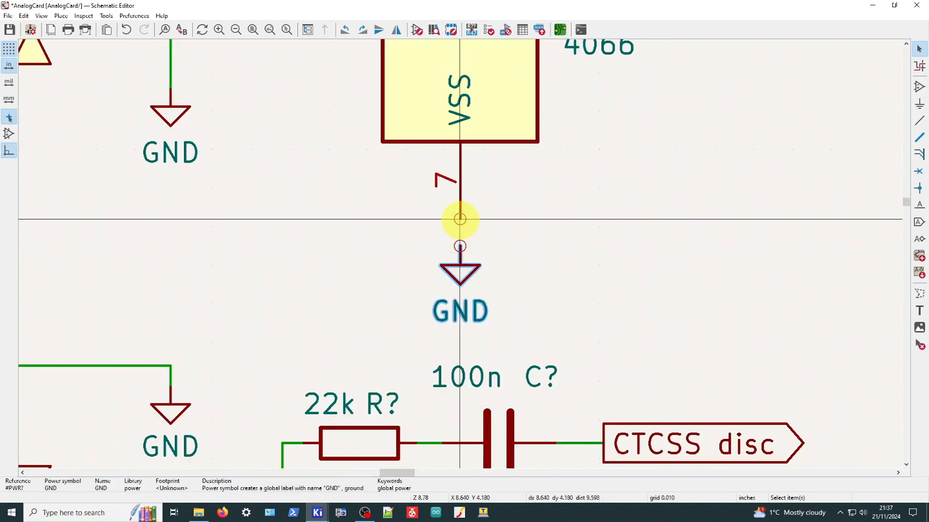
- Wire VSS pin 7 to the ground symbol below it and move that symbol's GND text slightly closer
{"action": "key", "text": "w"}
{"action": "left_click", "coordinate": [459, 246]}
{"action": "key", "text": "Escape"}
{"action": "scroll", "coordinate": [494, 187], "scroll_direction": "down", "scroll_amount": 2}
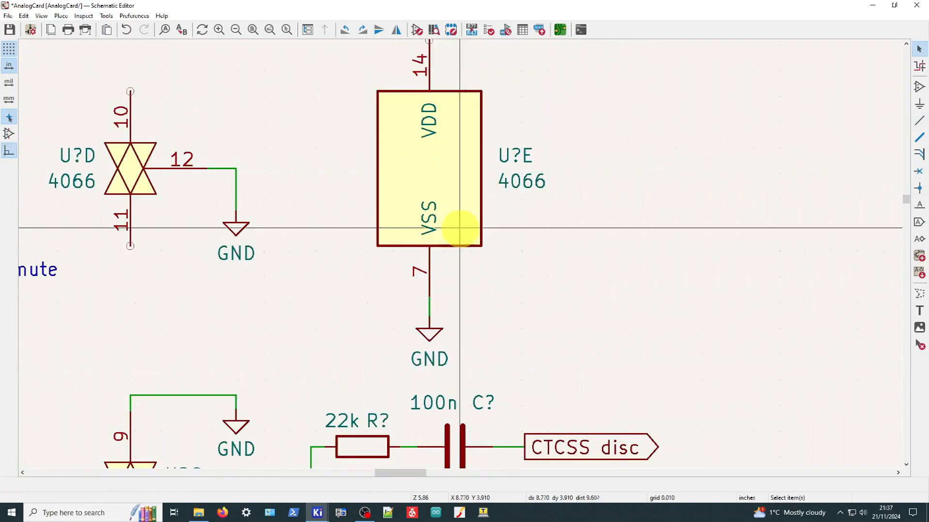
{"action": "scroll", "coordinate": [459, 227], "scroll_direction": "down", "scroll_amount": 2}
{"action": "scroll", "coordinate": [458, 253], "scroll_direction": "down", "scroll_amount": 1}
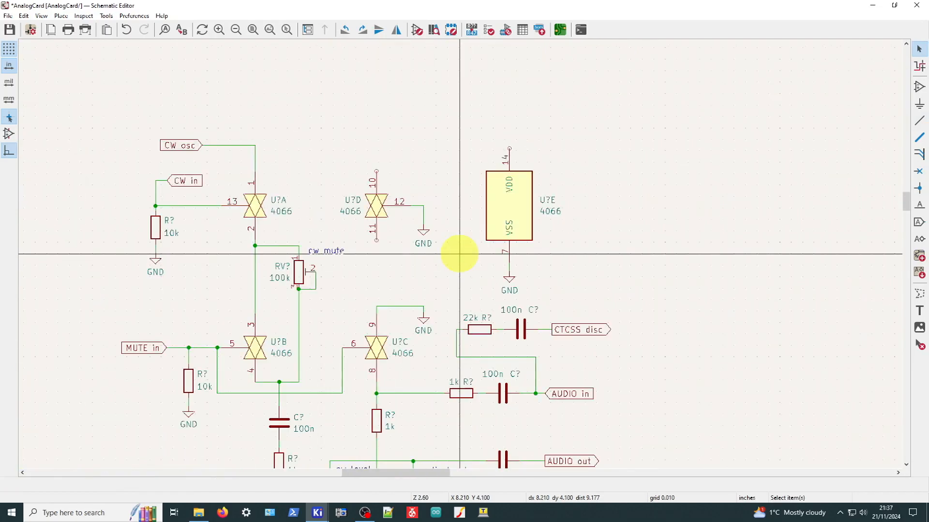
{"action": "left_click", "coordinate": [509, 289]}
{"action": "left_click", "coordinate": [509, 289]}
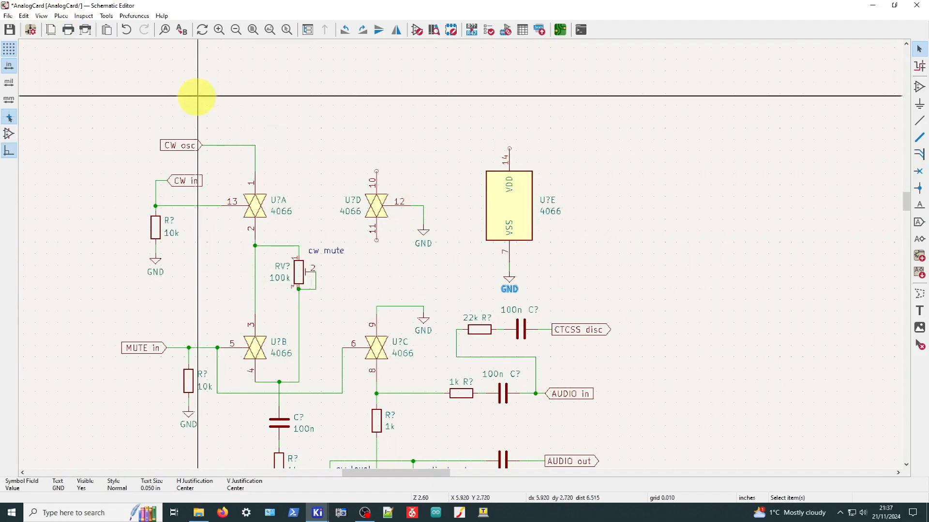
- Add a +5V power symbol just above VDD pin 14 of the 4066 power unit U?E
{"action": "left_click", "coordinate": [60, 15]}
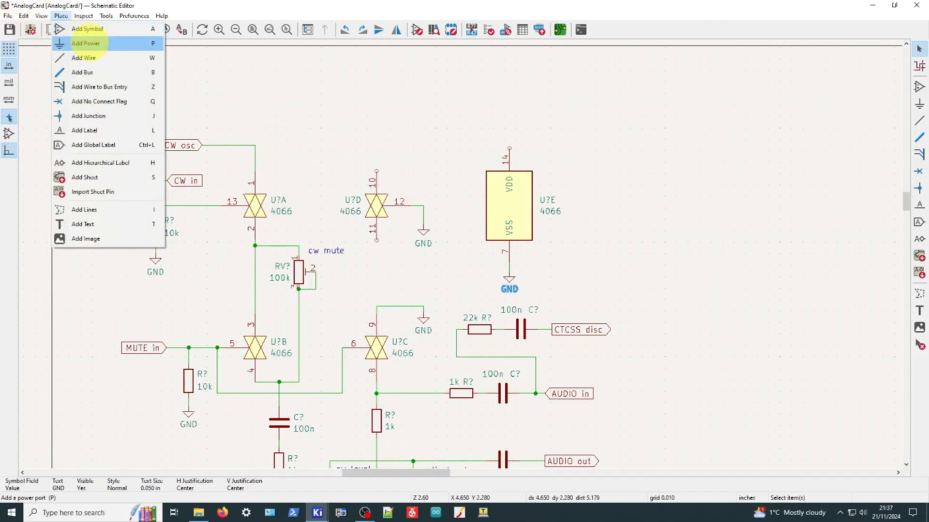
{"action": "left_click", "coordinate": [87, 43]}
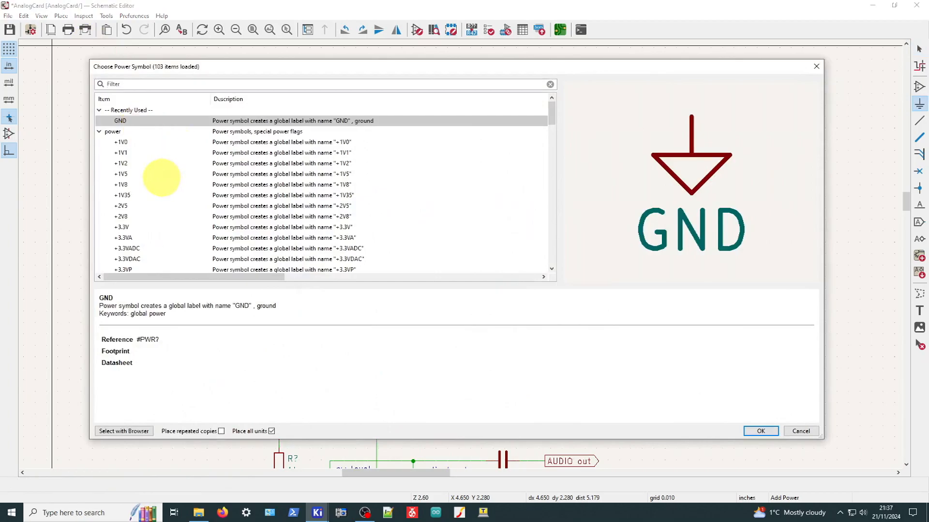
{"action": "scroll", "coordinate": [172, 221], "scroll_direction": "down", "scroll_amount": 4}
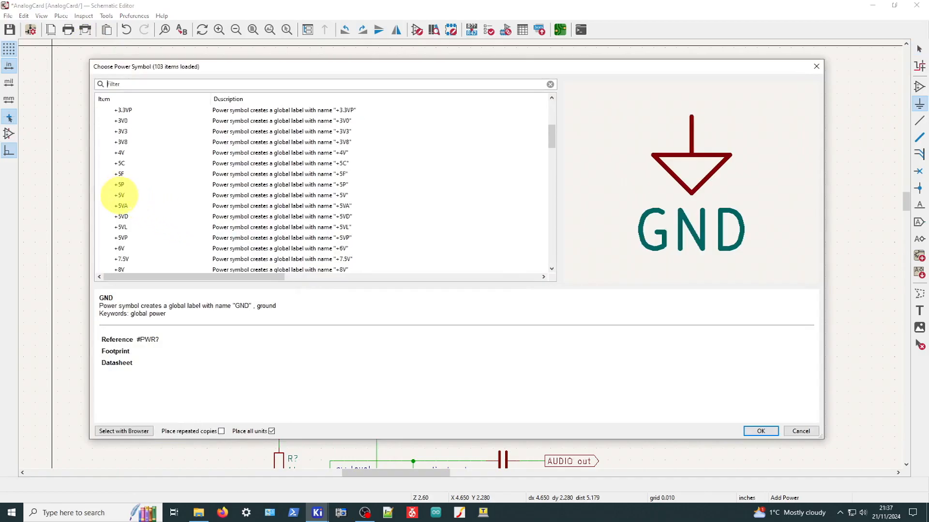
{"action": "left_click", "coordinate": [121, 196]}
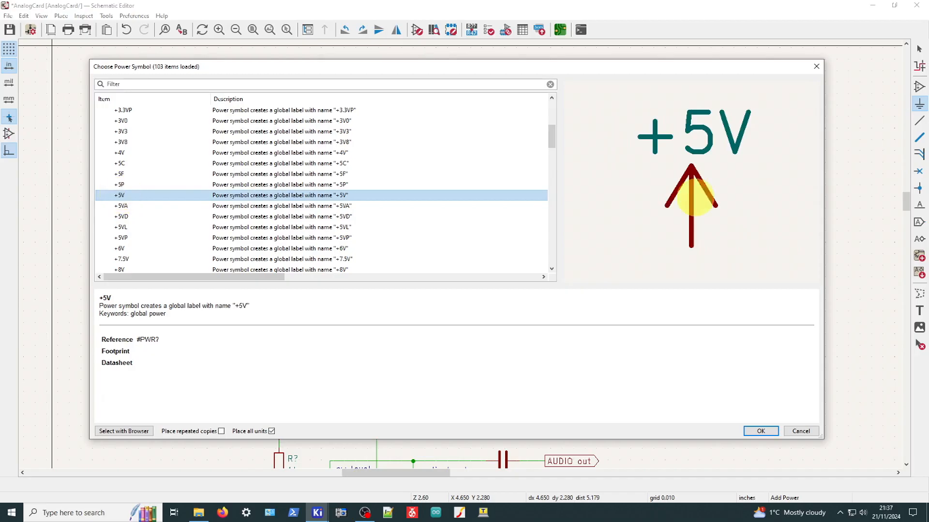
{"action": "left_click", "coordinate": [760, 431]}
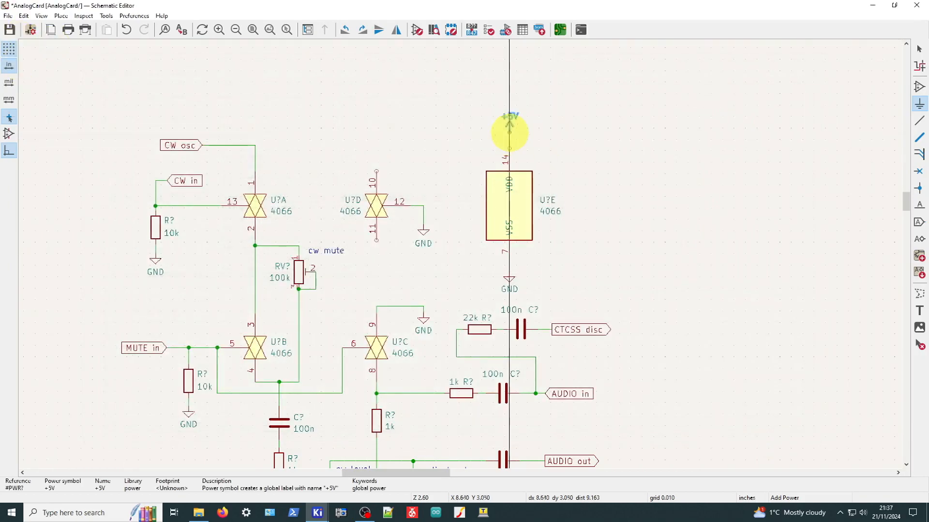
{"action": "scroll", "coordinate": [512, 133], "scroll_direction": "up", "scroll_amount": 5}
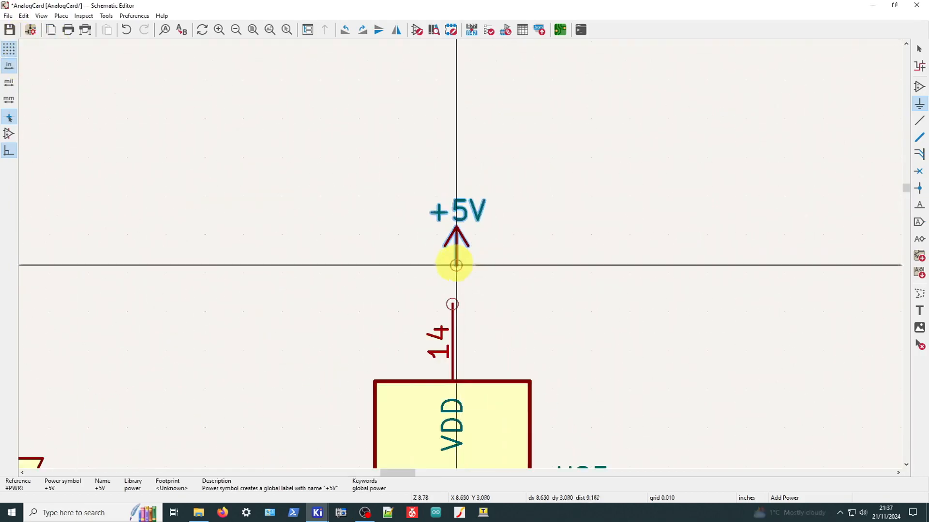
{"action": "left_click", "coordinate": [452, 261]}
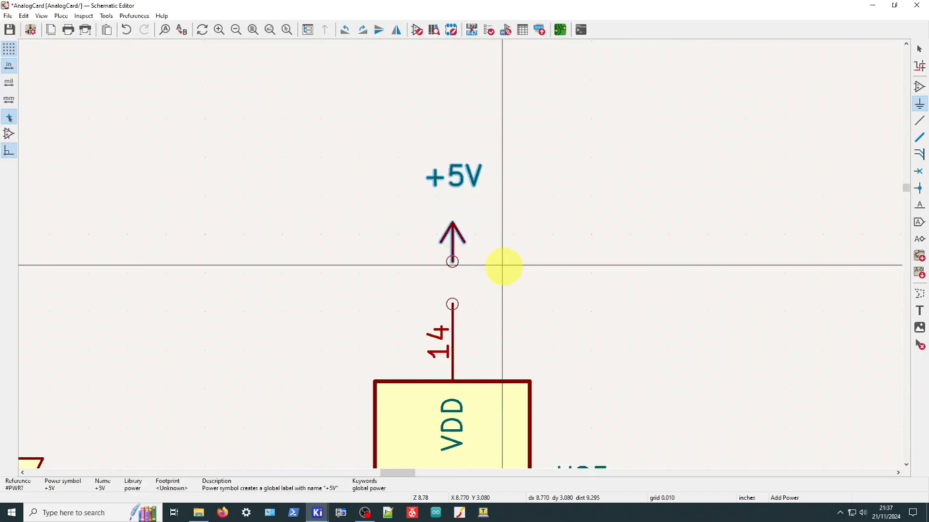
{"action": "key", "text": "Escape"}
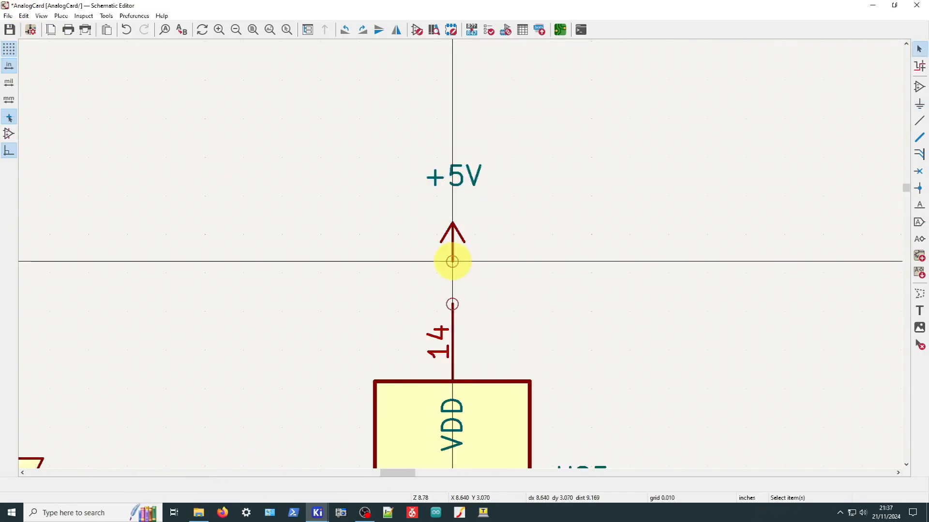
- Wire the +5V symbol to VDD pin 14 and move its +5V text down closer to the arrow
{"action": "key", "text": "w"}
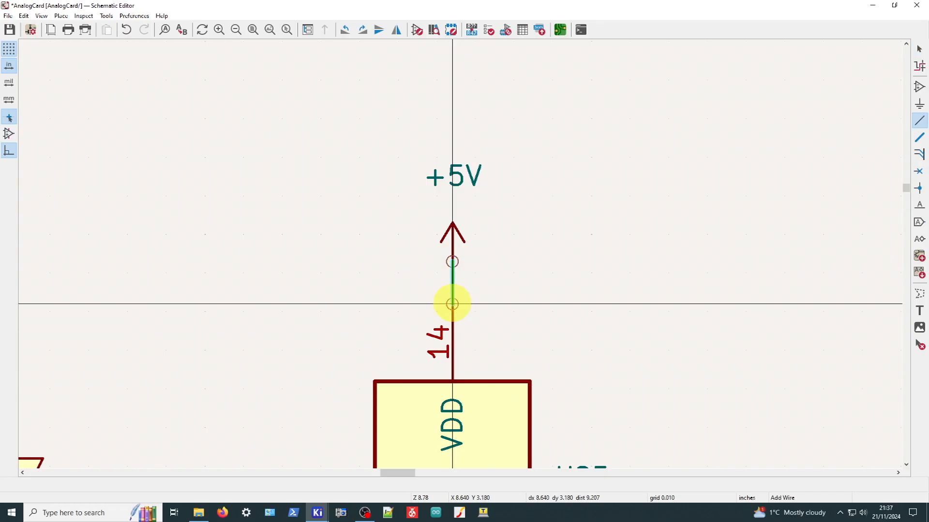
{"action": "left_click", "coordinate": [453, 304]}
{"action": "left_click", "coordinate": [458, 187]}
{"action": "left_click_drag", "start_coordinate": [458, 180], "coordinate": [453, 199]}
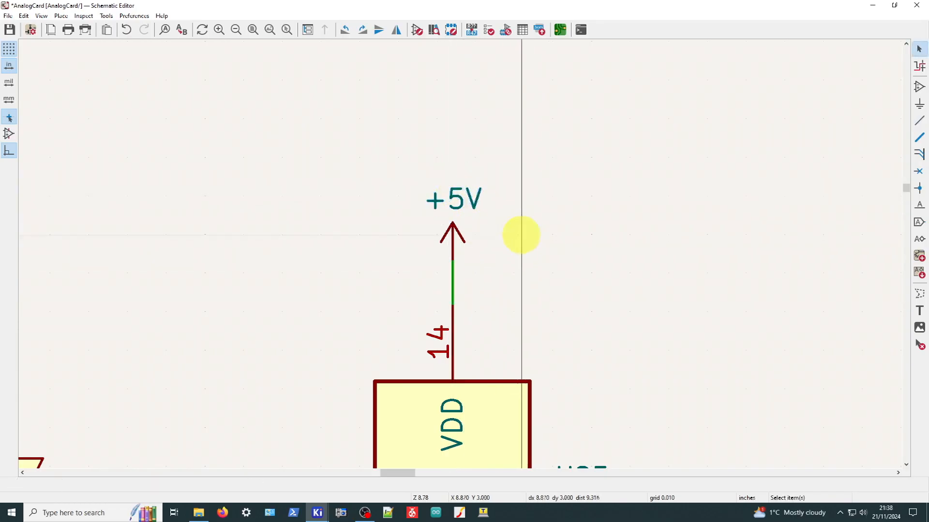
{"action": "scroll", "coordinate": [452, 299], "scroll_direction": "down", "scroll_amount": 3}
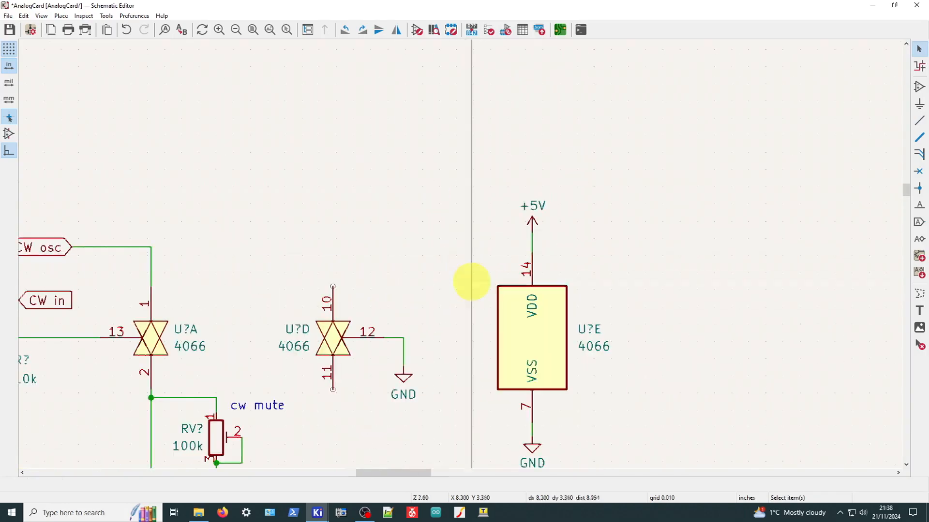
- Examine the +5V and GND connections of the power unit U?E and its place within the whole 4066 circuit
{"action": "scroll", "coordinate": [472, 280], "scroll_direction": "down", "scroll_amount": 2}
{"action": "scroll", "coordinate": [456, 263], "scroll_direction": "up", "scroll_amount": 4}
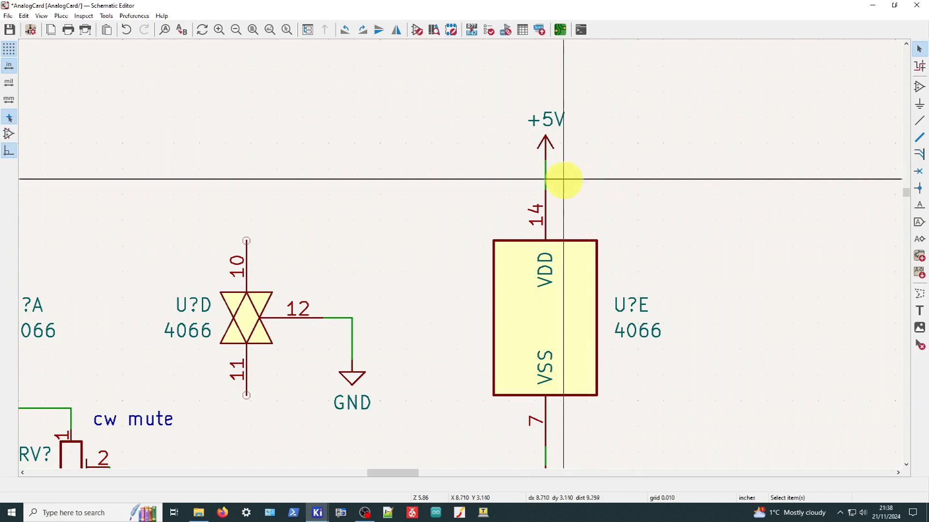
{"action": "scroll", "coordinate": [456, 253], "scroll_direction": "down", "scroll_amount": 2}
{"action": "scroll", "coordinate": [459, 254], "scroll_direction": "up", "scroll_amount": 4}
{"action": "scroll", "coordinate": [456, 253], "scroll_direction": "down", "scroll_amount": 2}
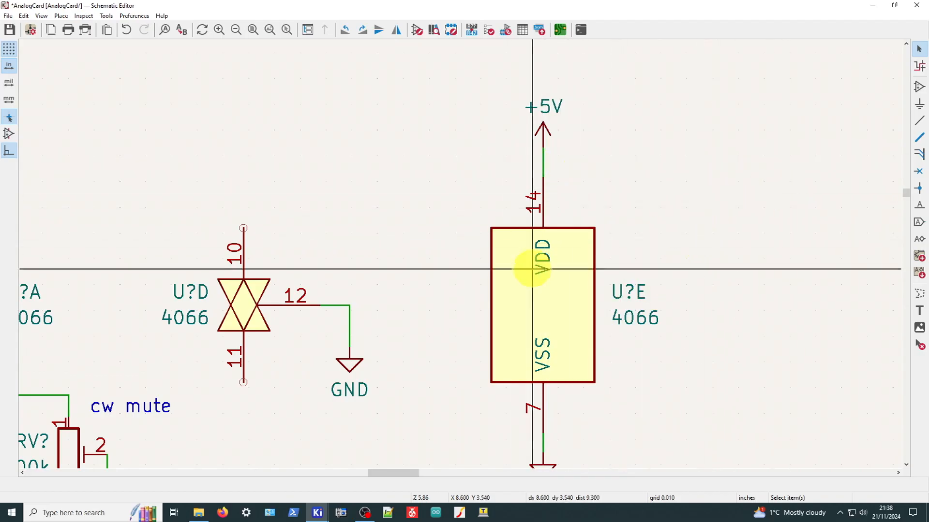
{"action": "scroll", "coordinate": [550, 169], "scroll_direction": "down", "scroll_amount": 3}
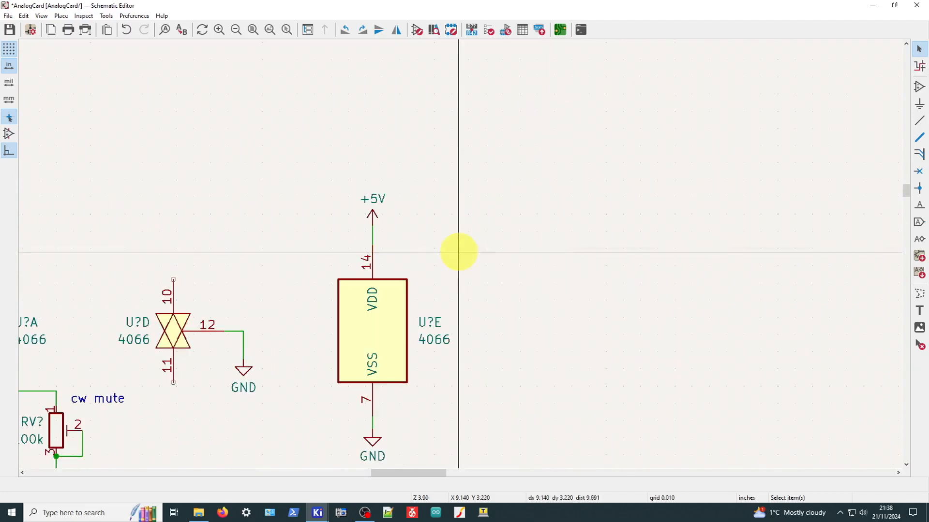
{"action": "scroll", "coordinate": [342, 297], "scroll_direction": "down", "scroll_amount": 2}
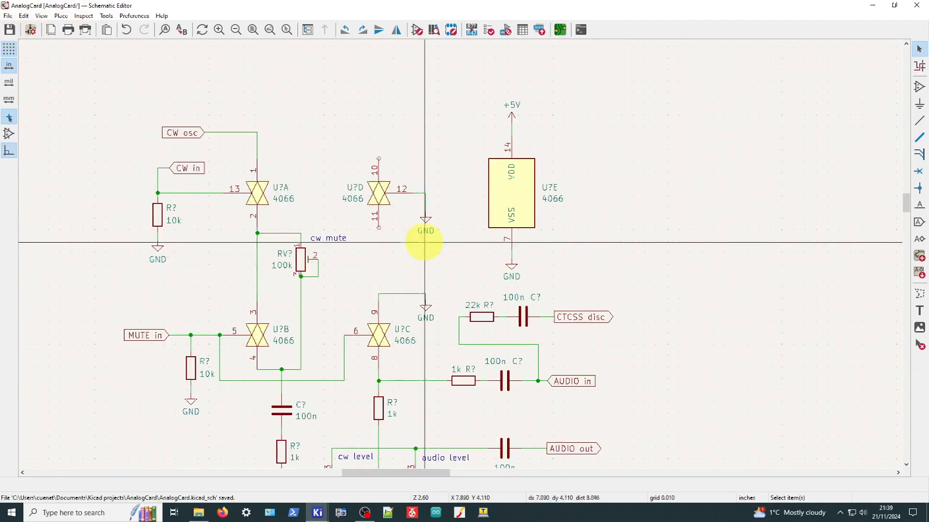
{"action": "scroll", "coordinate": [455, 297], "scroll_direction": "down", "scroll_amount": 1}
{"action": "scroll", "coordinate": [455, 298], "scroll_direction": "down", "scroll_amount": 1}
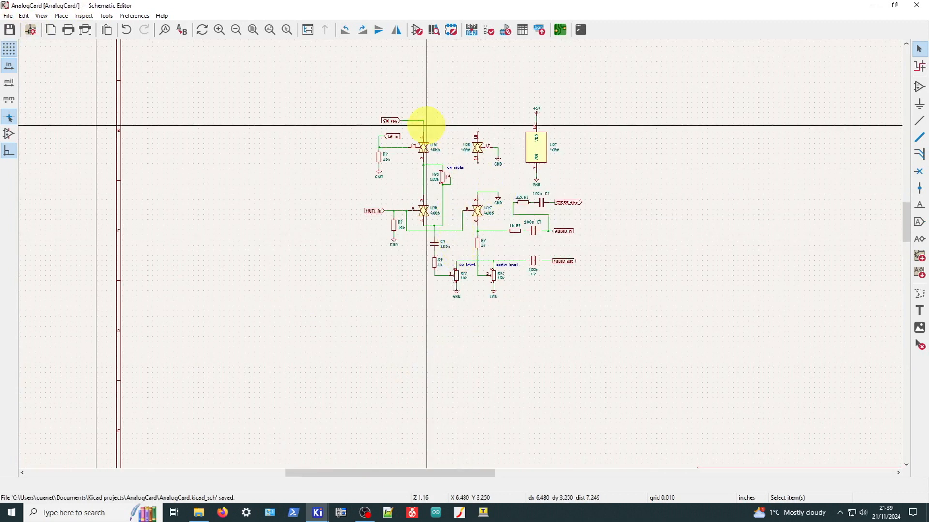
{"action": "left_click", "coordinate": [538, 148]}
{"action": "scroll", "coordinate": [560, 184], "scroll_direction": "up", "scroll_amount": 2}
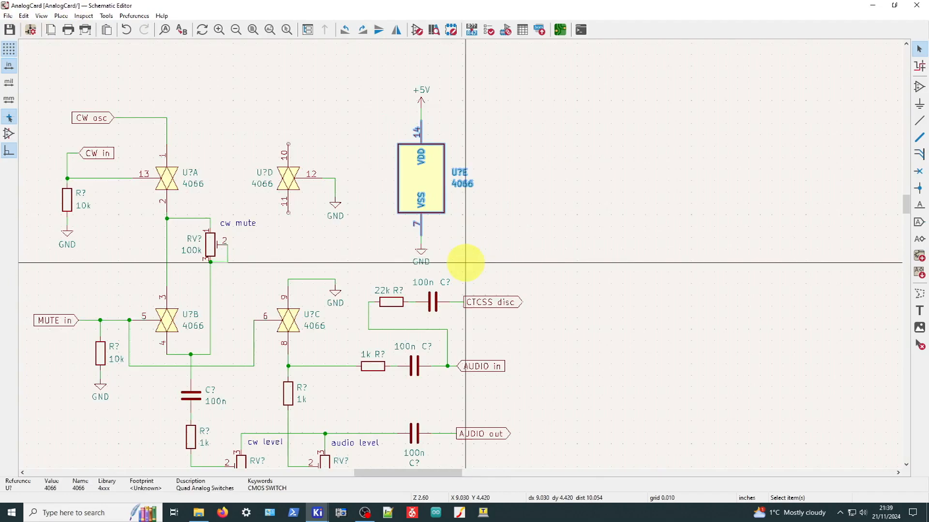
- Move the power unit U?E together with its +5V and GND symbols to the upper-right corner of the drawing sheet
{"action": "left_click_drag", "start_coordinate": [471, 266], "coordinate": [394, 77]}
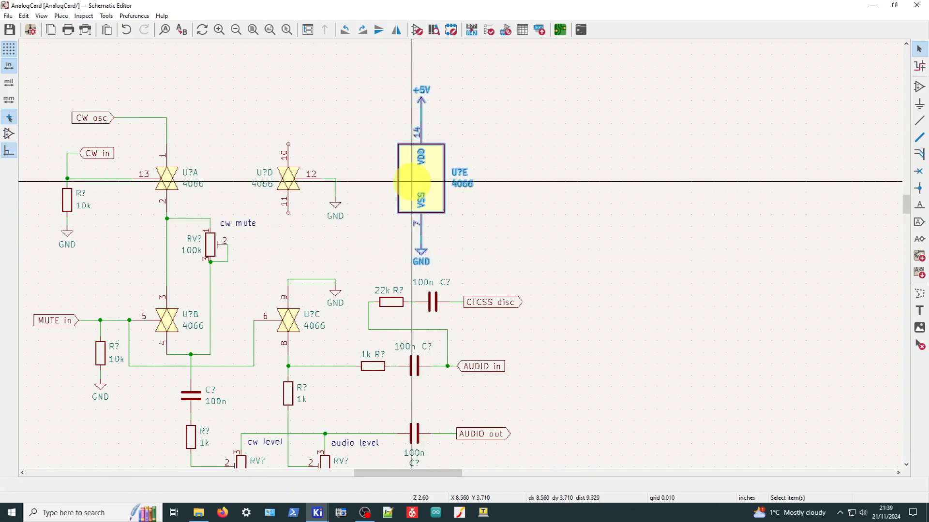
{"action": "key", "text": "m"}
{"action": "scroll", "coordinate": [411, 181], "scroll_direction": "down", "scroll_amount": 5}
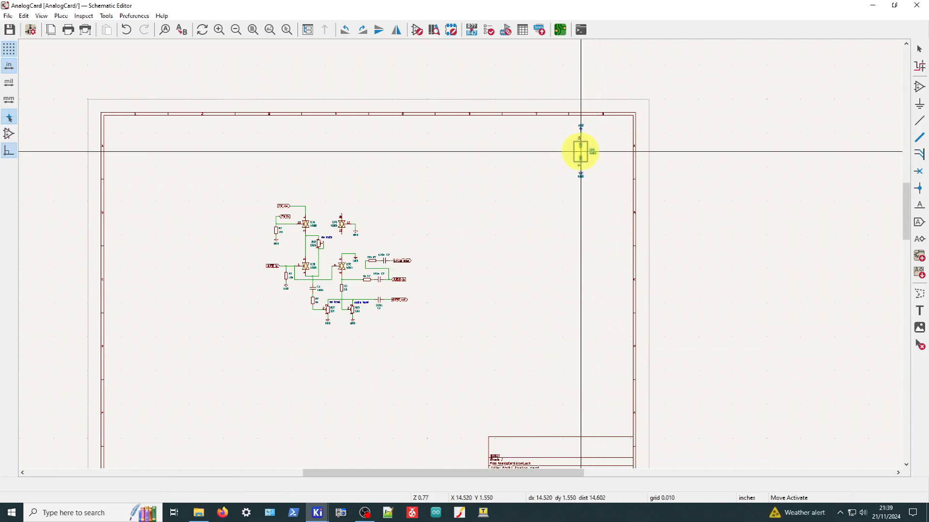
{"action": "left_click", "coordinate": [580, 152]}
- Examine the 4066 switch circuit and the placement of power unit U?E on the sheet
{"action": "scroll", "coordinate": [460, 259], "scroll_direction": "down", "scroll_amount": 2}
{"action": "scroll", "coordinate": [458, 252], "scroll_direction": "up", "scroll_amount": 2}
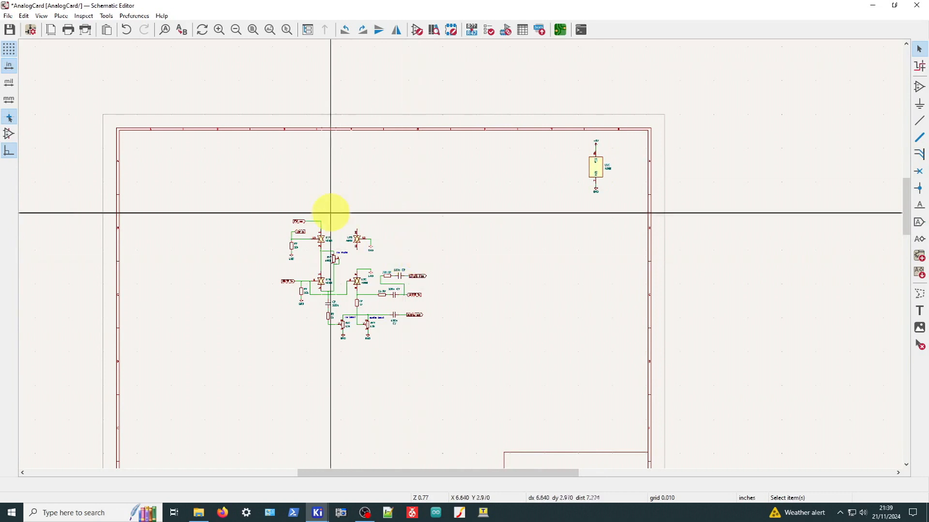
{"action": "scroll", "coordinate": [334, 269], "scroll_direction": "up", "scroll_amount": 3}
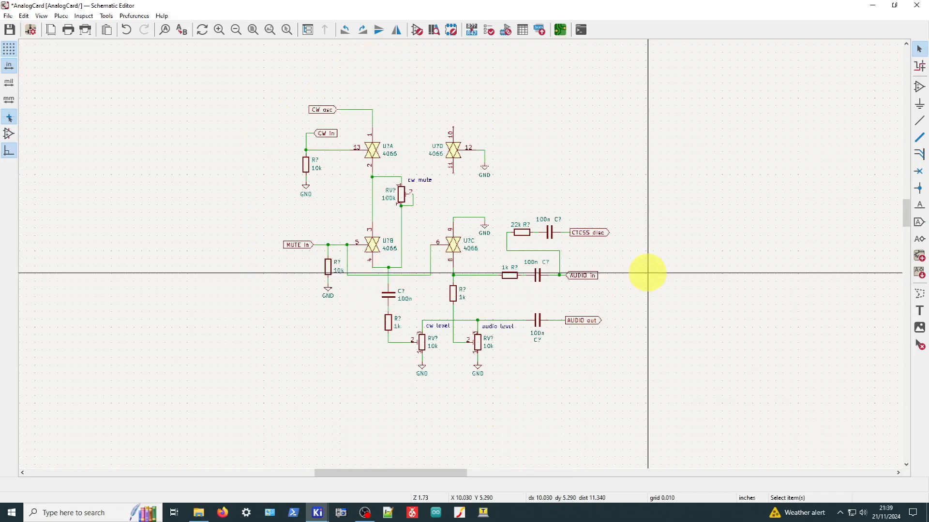
{"action": "scroll", "coordinate": [587, 182], "scroll_direction": "down", "scroll_amount": 2}
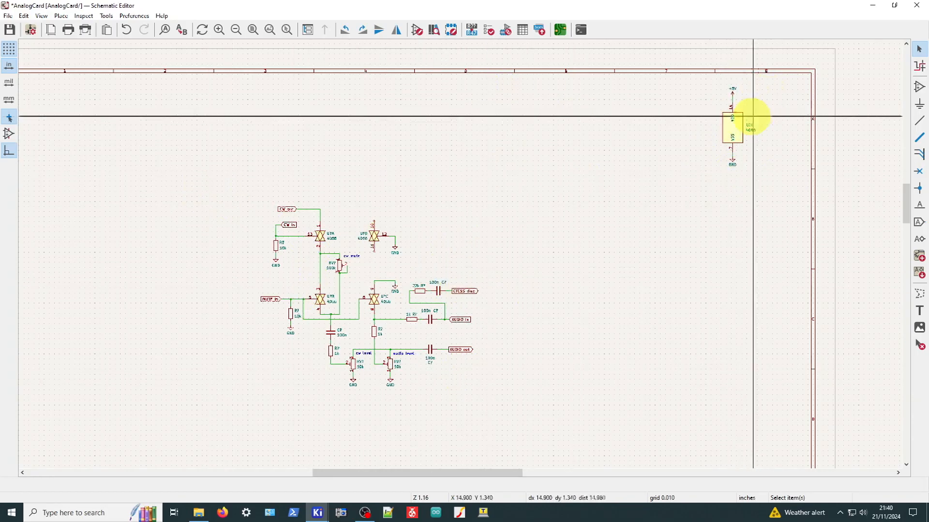
{"action": "scroll", "coordinate": [548, 198], "scroll_direction": "down", "scroll_amount": 2}
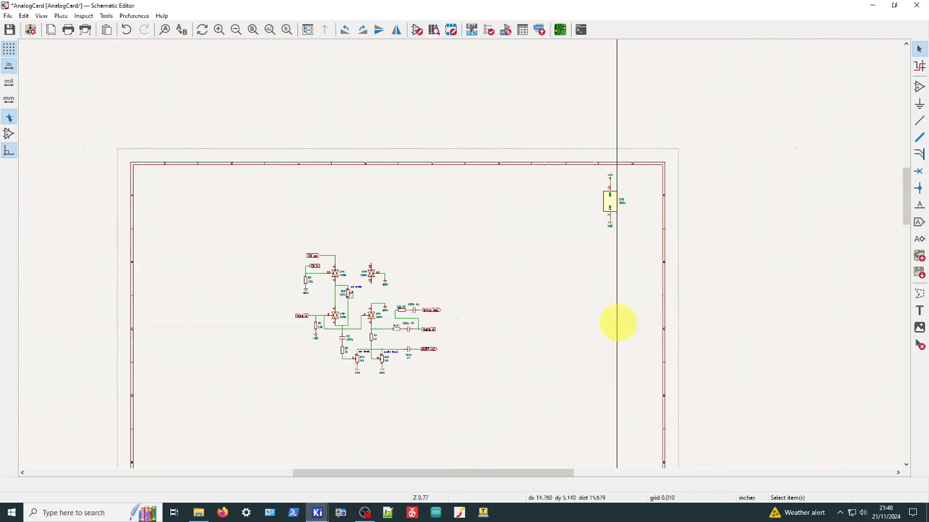
{"action": "scroll", "coordinate": [366, 212], "scroll_direction": "up", "scroll_amount": 2}
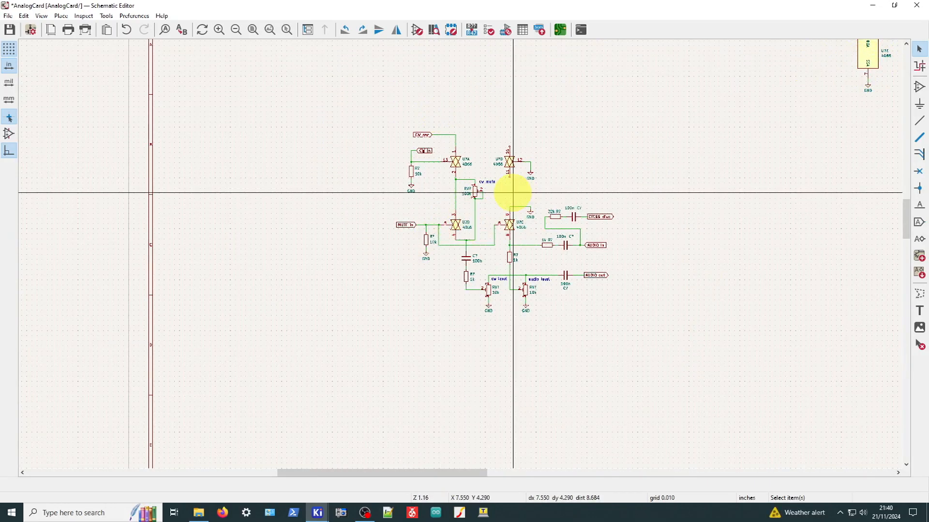
{"action": "scroll", "coordinate": [754, 72], "scroll_direction": "down", "scroll_amount": 2}
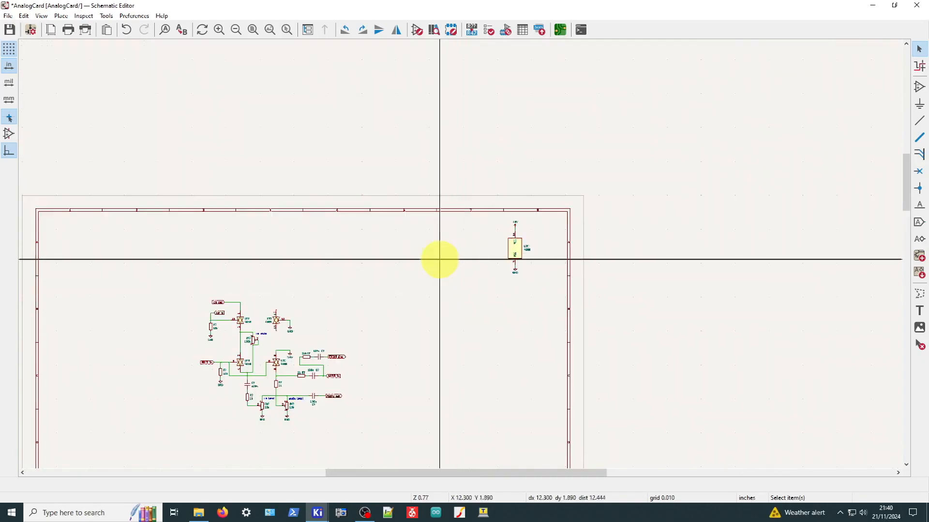
- Add a PWR_FLAG power symbol to the right of the +5V symbol on power unit U?E
{"action": "scroll", "coordinate": [439, 259], "scroll_direction": "up", "scroll_amount": 3}
{"action": "scroll", "coordinate": [508, 248], "scroll_direction": "up", "scroll_amount": 1}
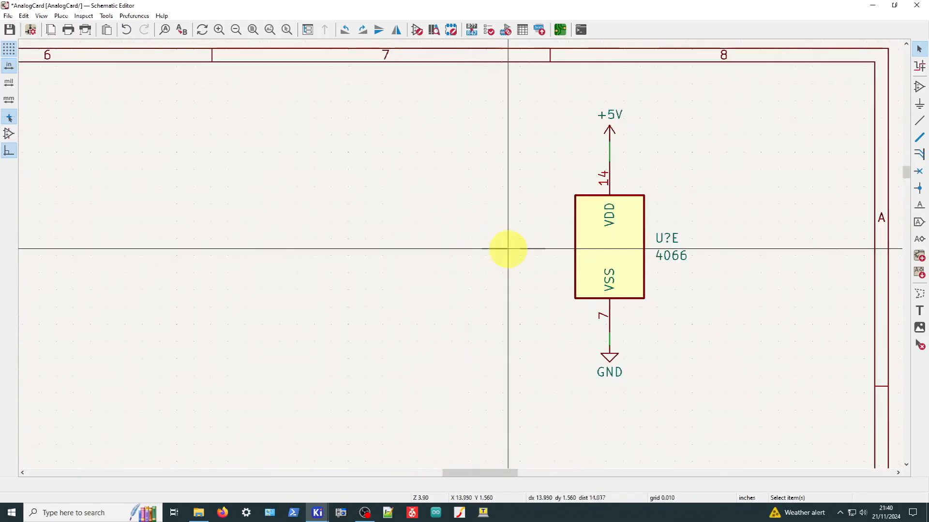
{"action": "middle_click_drag", "start_coordinate": [534, 244], "coordinate": [460, 253]}
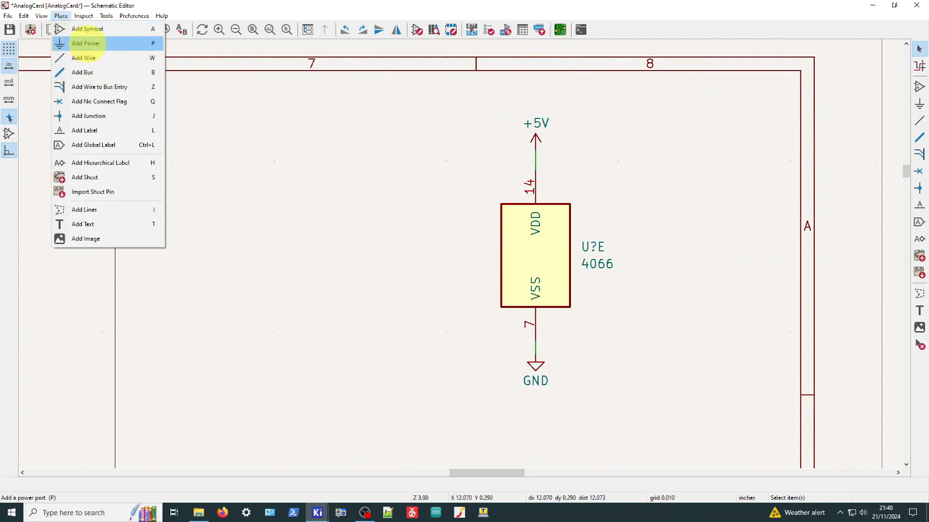
{"action": "left_click", "coordinate": [87, 43]}
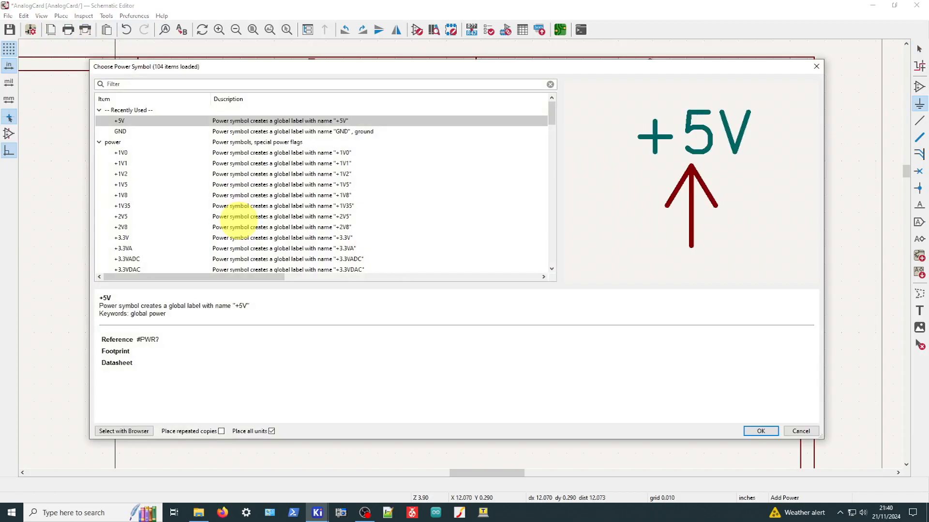
{"action": "scroll", "coordinate": [347, 187], "scroll_direction": "down", "scroll_amount": 2}
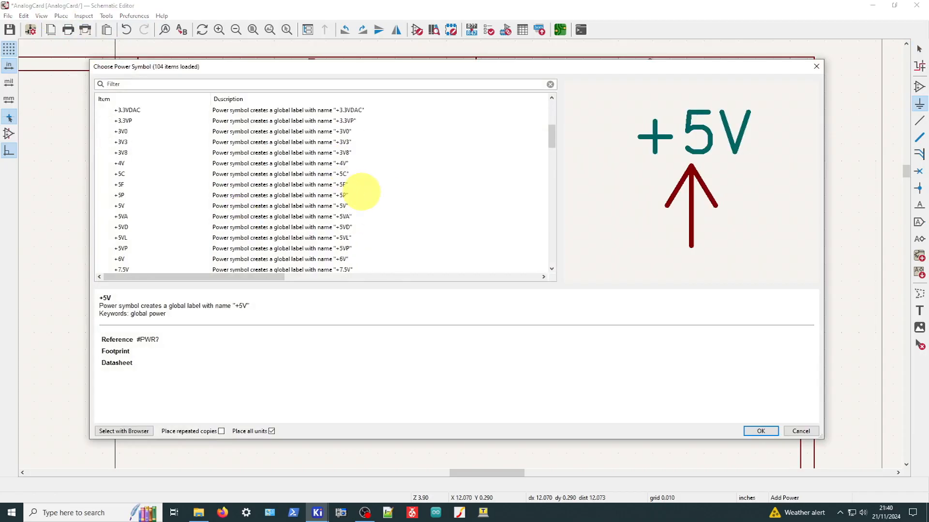
{"action": "scroll", "coordinate": [362, 191], "scroll_direction": "down", "scroll_amount": 7}
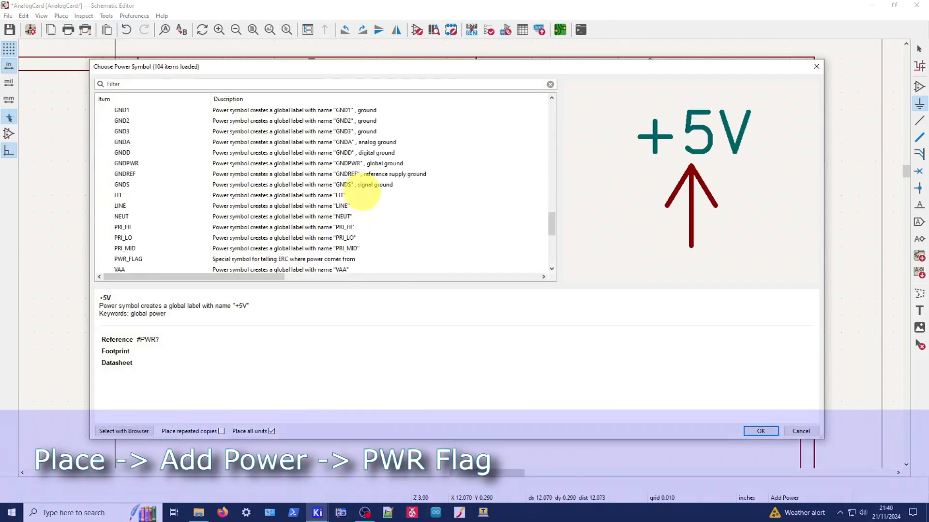
{"action": "left_click", "coordinate": [128, 260]}
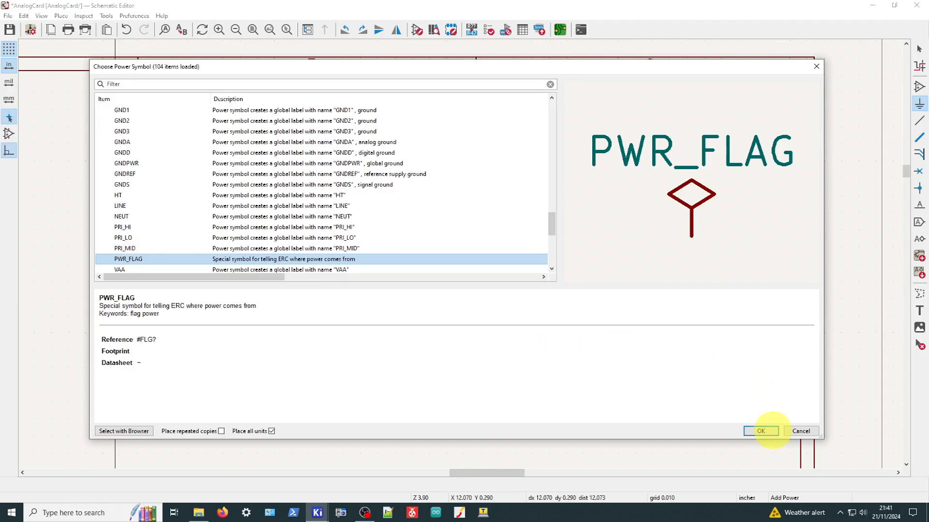
{"action": "left_click", "coordinate": [761, 431]}
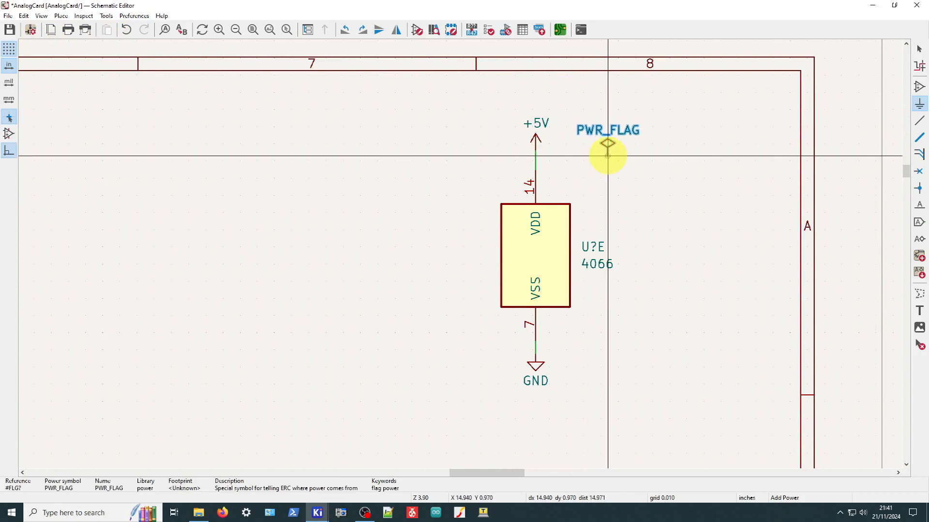
{"action": "scroll", "coordinate": [611, 152], "scroll_direction": "up", "scroll_amount": 3}
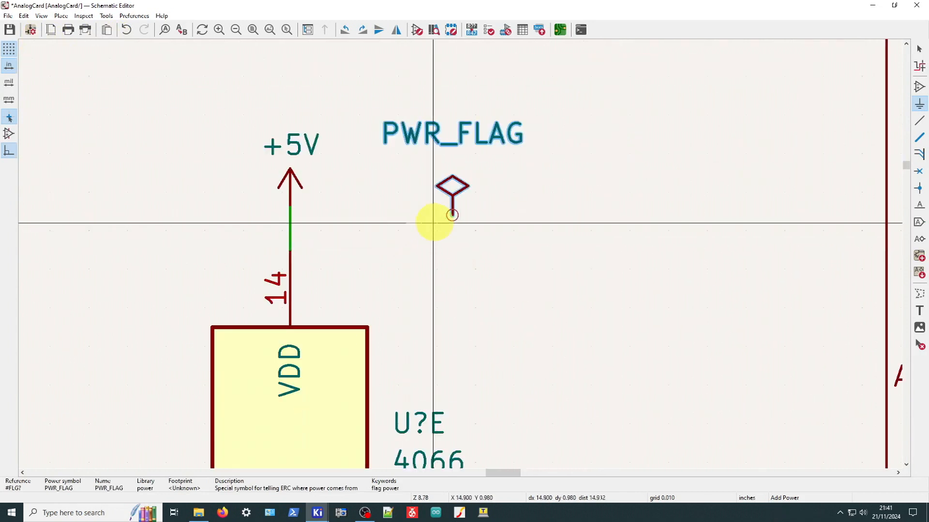
{"action": "left_click", "coordinate": [452, 216]}
{"action": "key", "text": "Escape"}
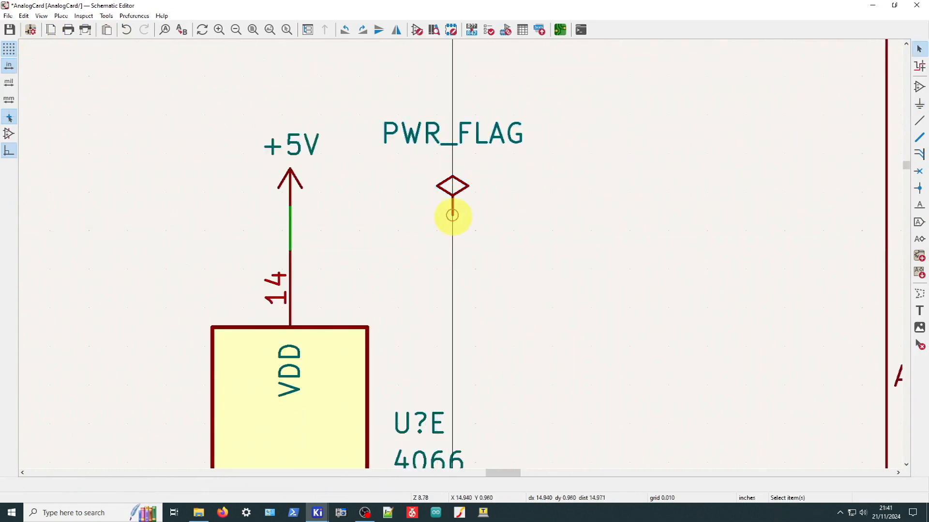
- Wire the PWR_FLAG to the line between the +5V symbol and VDD pin 14
{"action": "key", "text": "w"}
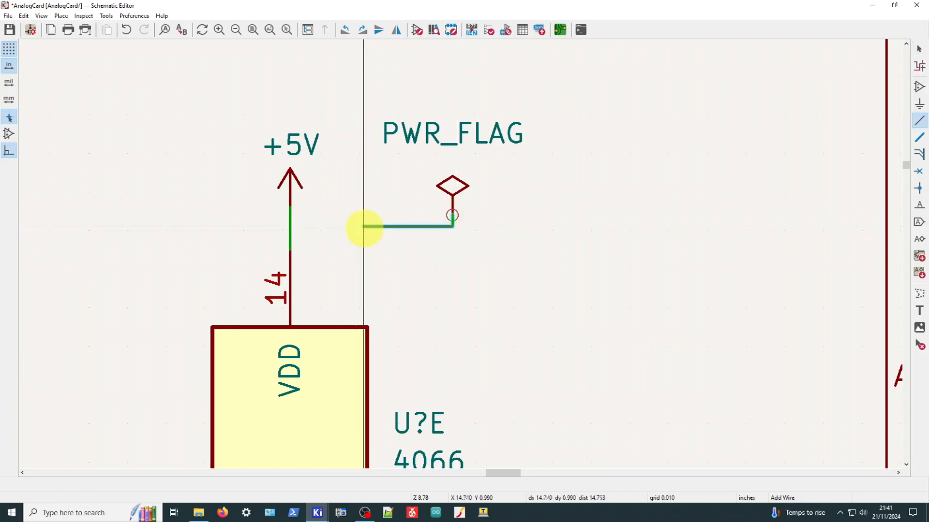
{"action": "left_click", "coordinate": [289, 238]}
{"action": "key", "text": "Escape"}
- Duplicate the PWR_FLAG and place the copy to the right of VSS pin 7, directly below the original flag
{"action": "scroll", "coordinate": [442, 294], "scroll_direction": "down", "scroll_amount": 2}
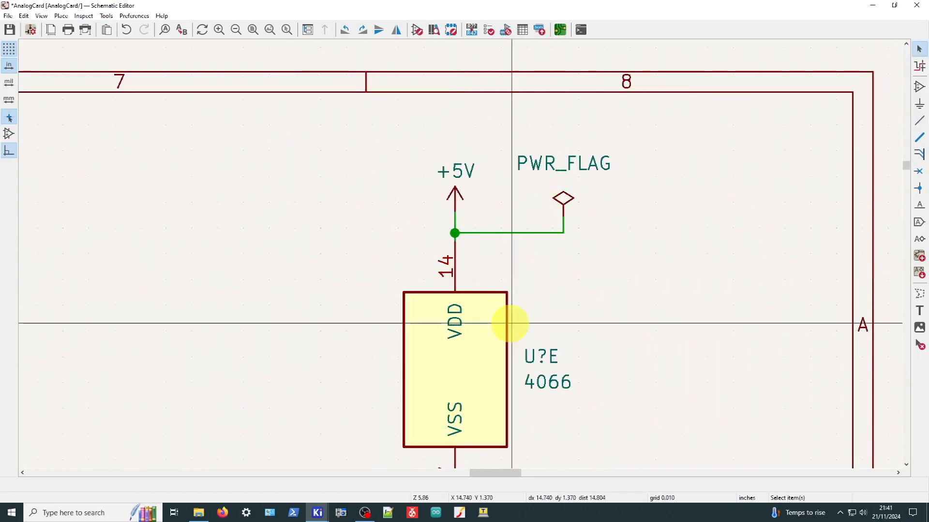
{"action": "scroll", "coordinate": [481, 414], "scroll_direction": "down", "scroll_amount": 2}
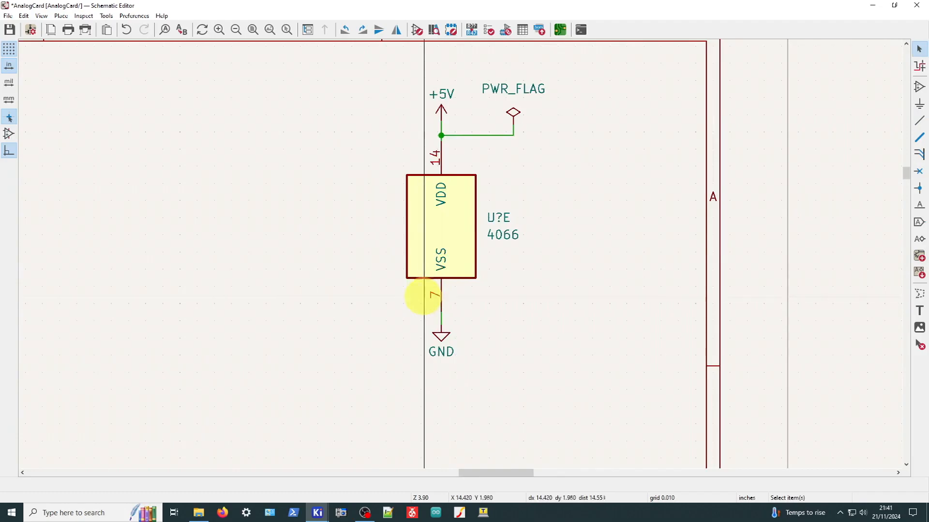
{"action": "left_click", "coordinate": [512, 111]}
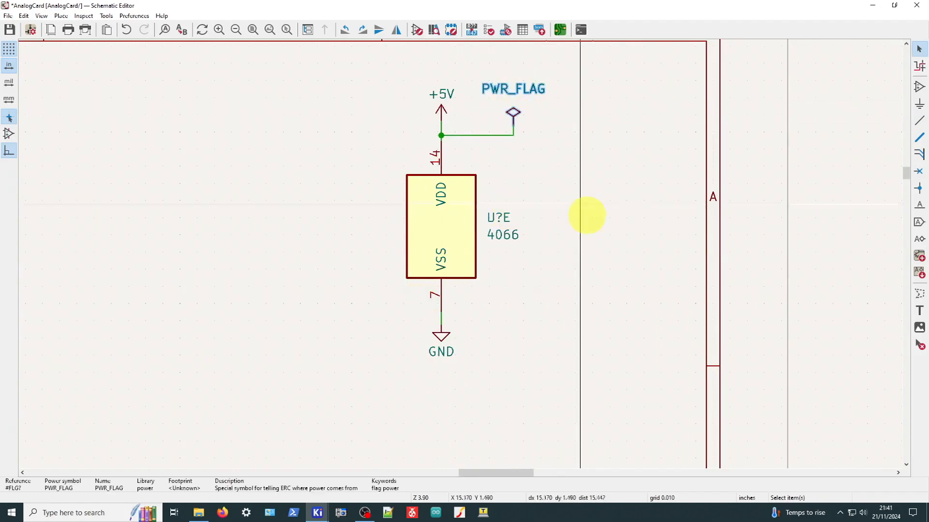
{"action": "key", "text": "ctrl+d"}
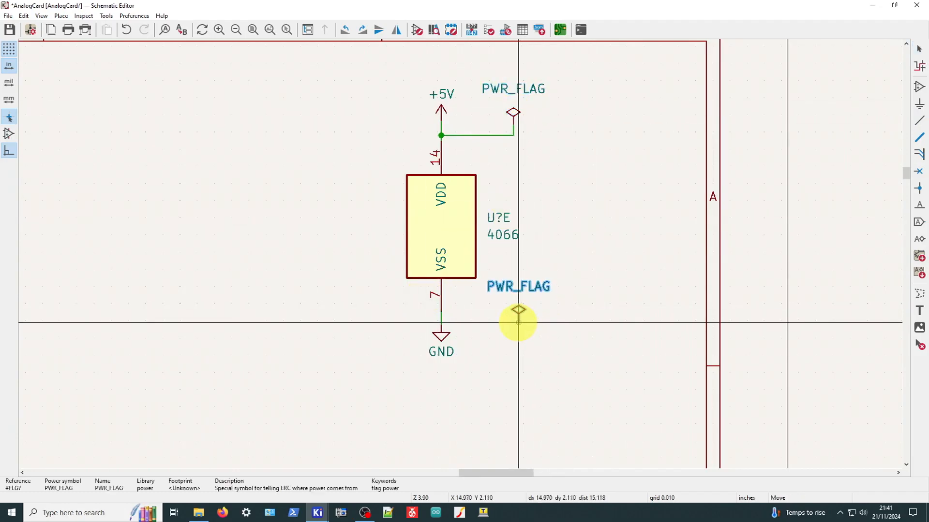
{"action": "left_click", "coordinate": [513, 322]}
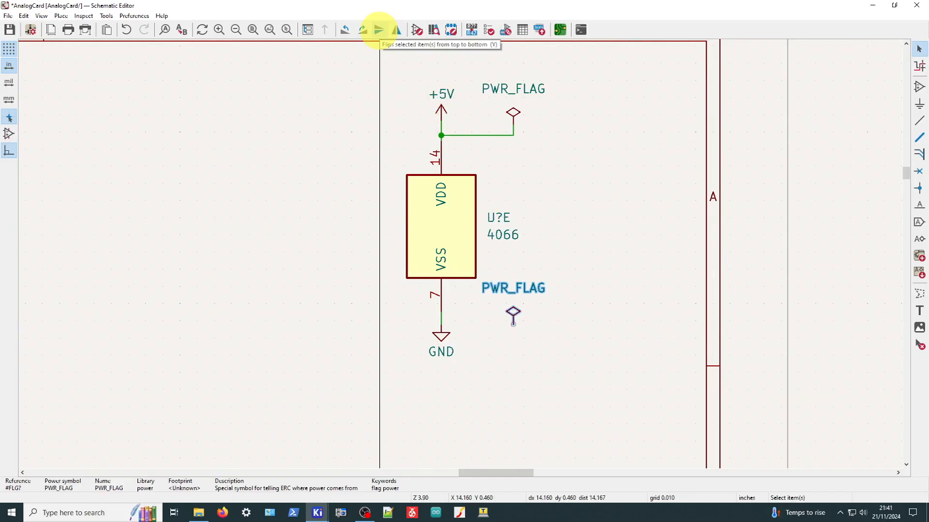
- Flip the copied PWR_FLAG vertically, mirror it horizontally and realign it below the upper flag, beside the GND wire
{"action": "left_click", "coordinate": [379, 30]}
{"action": "key", "text": "m"}
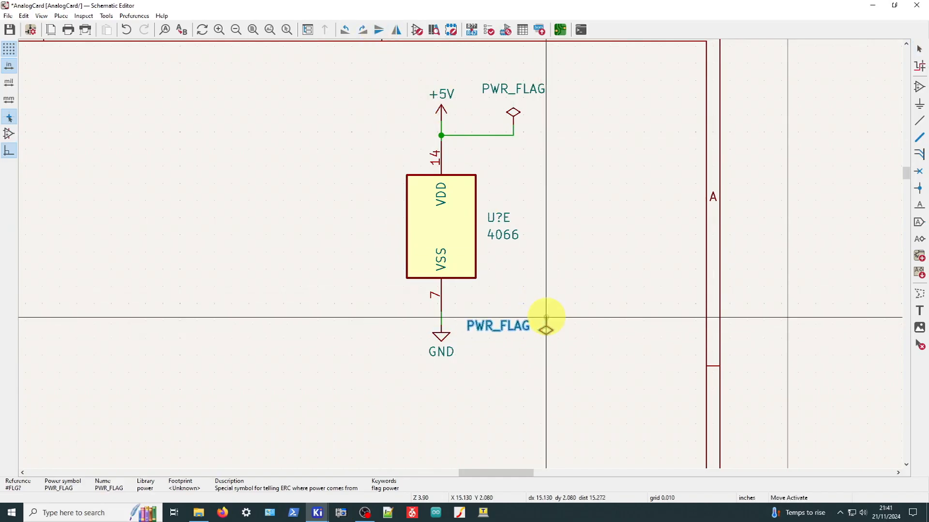
{"action": "left_click", "coordinate": [546, 318]}
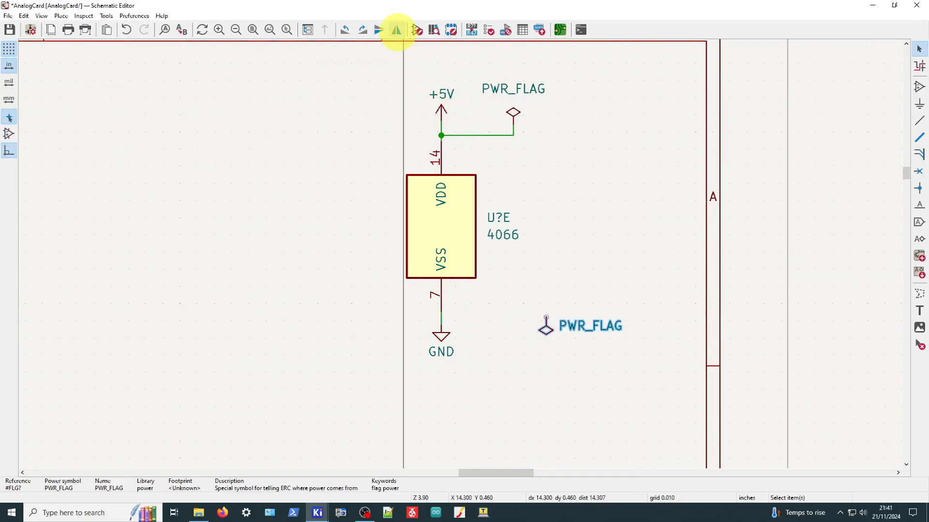
{"action": "key", "text": "m"}
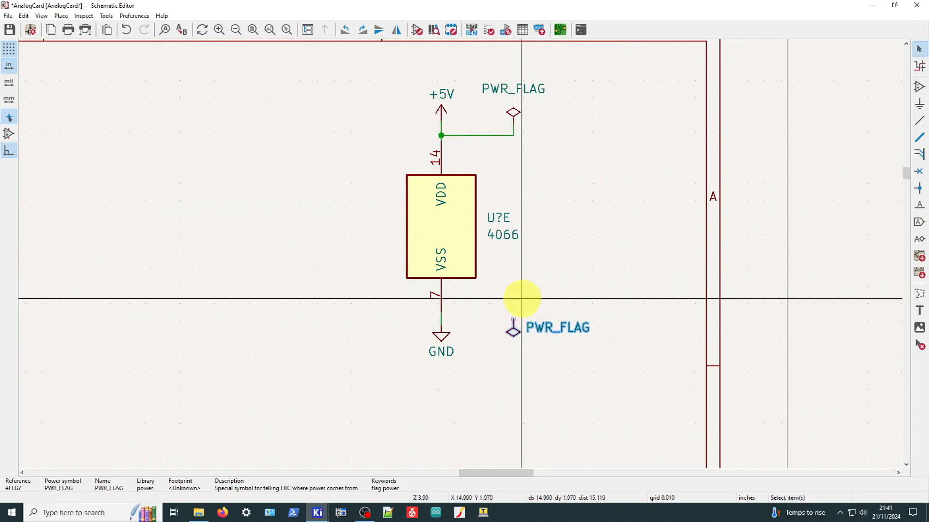
{"action": "left_click", "coordinate": [515, 319]}
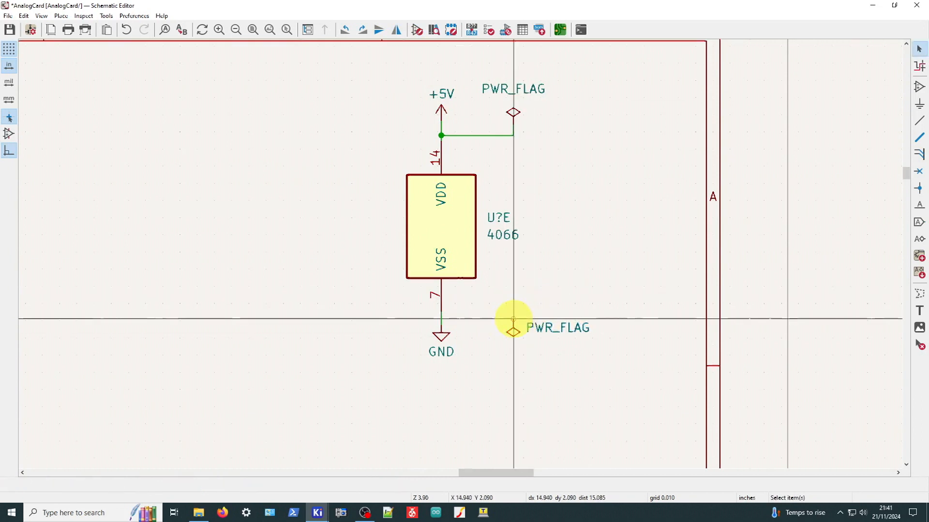
- Wire the lower PWR_FLAG to the line between VSS pin 7 and GND, and move its text below the flag
{"action": "scroll", "coordinate": [513, 319], "scroll_direction": "up", "scroll_amount": 3}
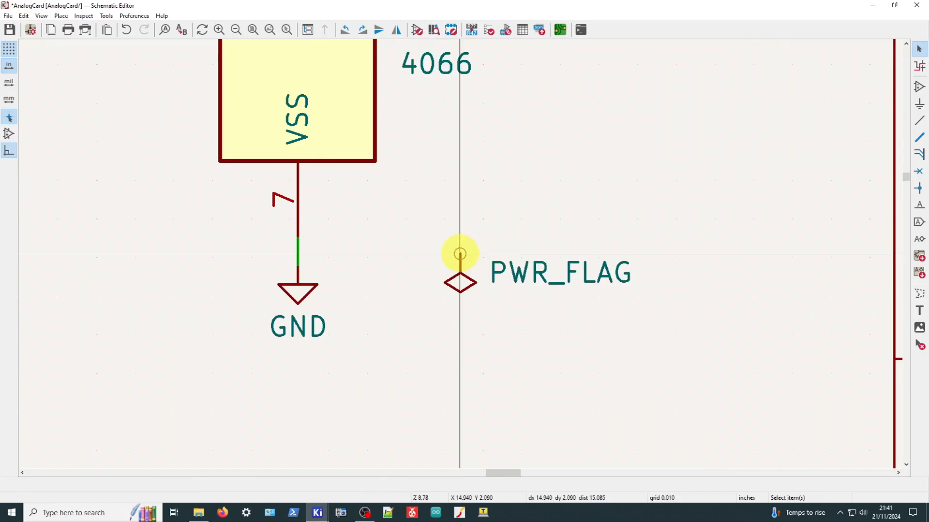
{"action": "left_click_drag", "start_coordinate": [460, 253], "coordinate": [332, 235]}
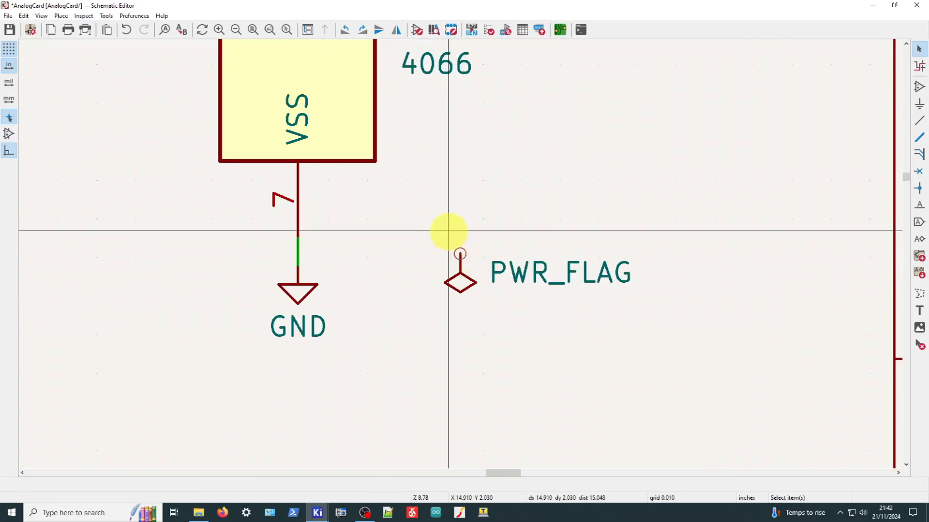
{"action": "key", "text": "w"}
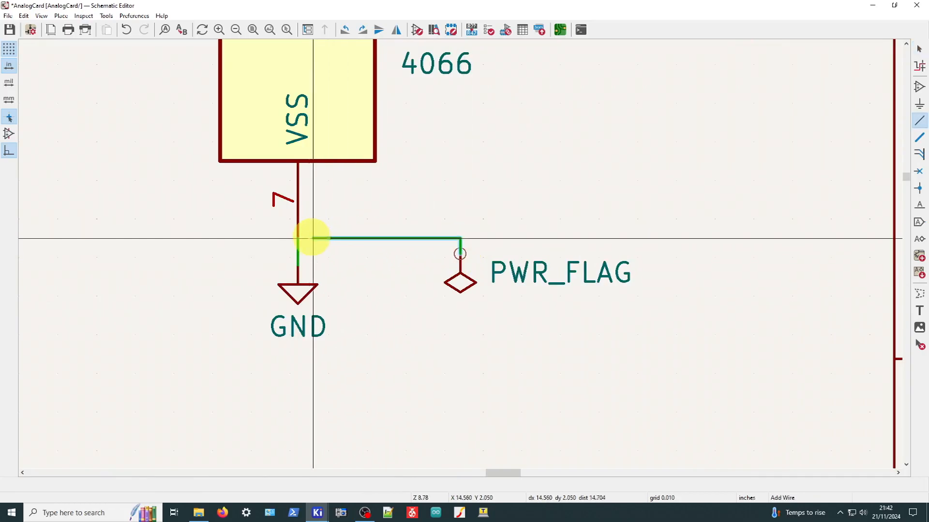
{"action": "scroll", "coordinate": [484, 191], "scroll_direction": "down", "scroll_amount": 4}
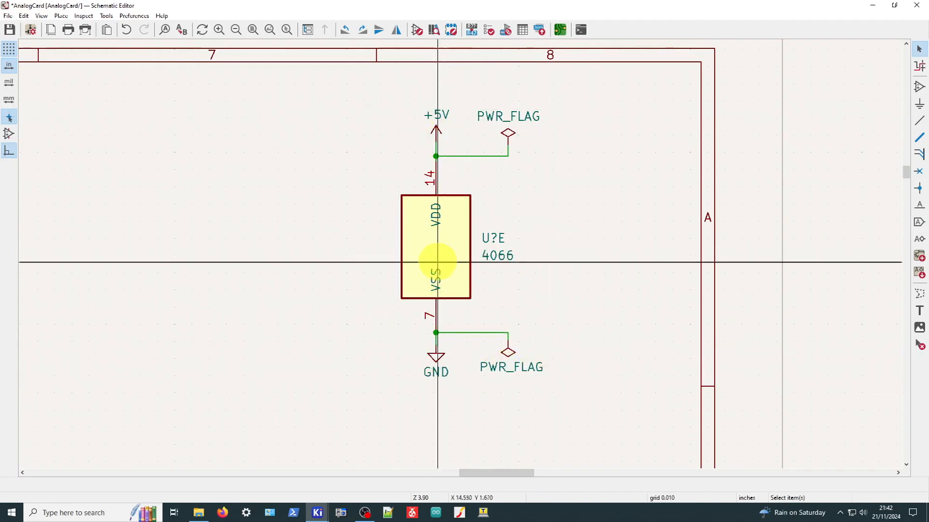
- Save the AnalogCard schematic
{"action": "scroll", "coordinate": [435, 259], "scroll_direction": "down", "scroll_amount": 2}
{"action": "scroll", "coordinate": [348, 385], "scroll_direction": "down", "scroll_amount": 5}
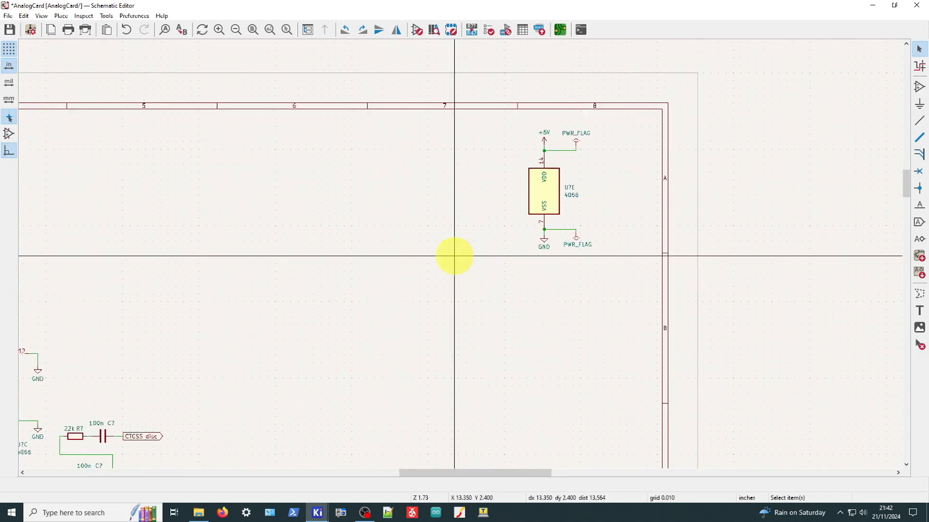
{"action": "key", "text": "ctrl+s"}
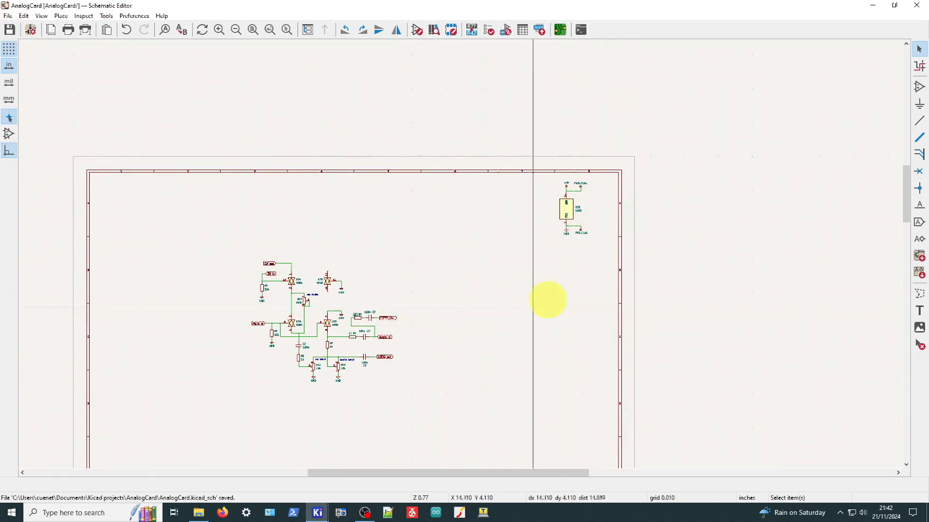
- Examine the 4066 supply connections, the surrounding CW and audio switching circuit, and the overall schematic page
{"action": "scroll", "coordinate": [568, 218], "scroll_direction": "up", "scroll_amount": 3}
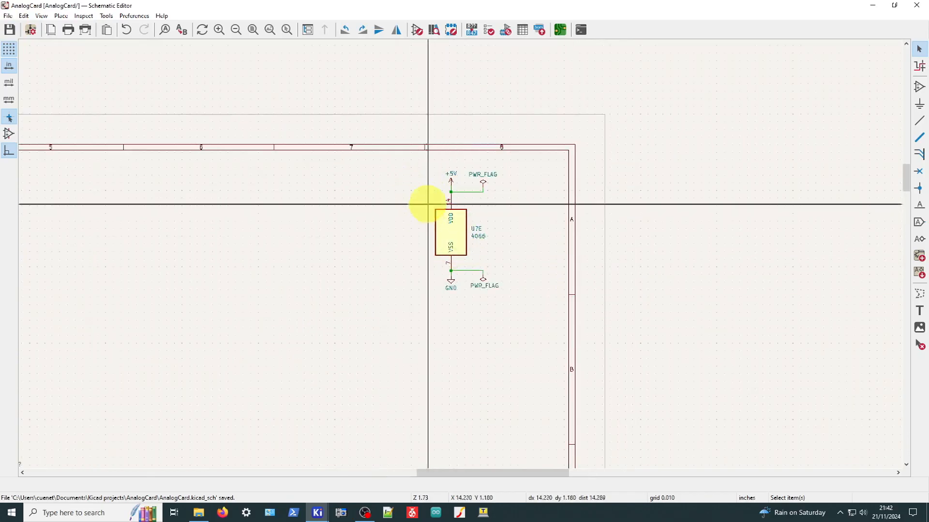
{"action": "scroll", "coordinate": [456, 255], "scroll_direction": "down", "scroll_amount": 2}
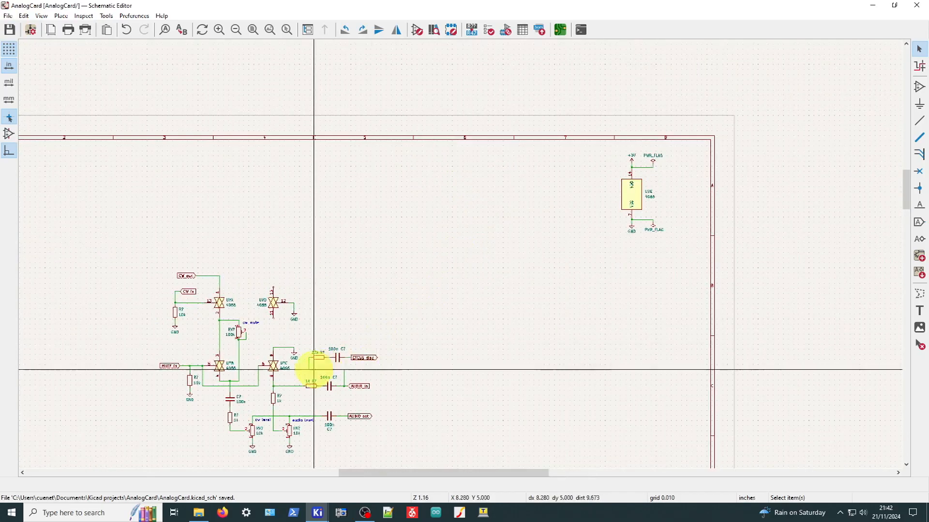
{"action": "scroll", "coordinate": [291, 353], "scroll_direction": "down", "scroll_amount": 2}
{"action": "scroll", "coordinate": [456, 253], "scroll_direction": "up", "scroll_amount": 4}
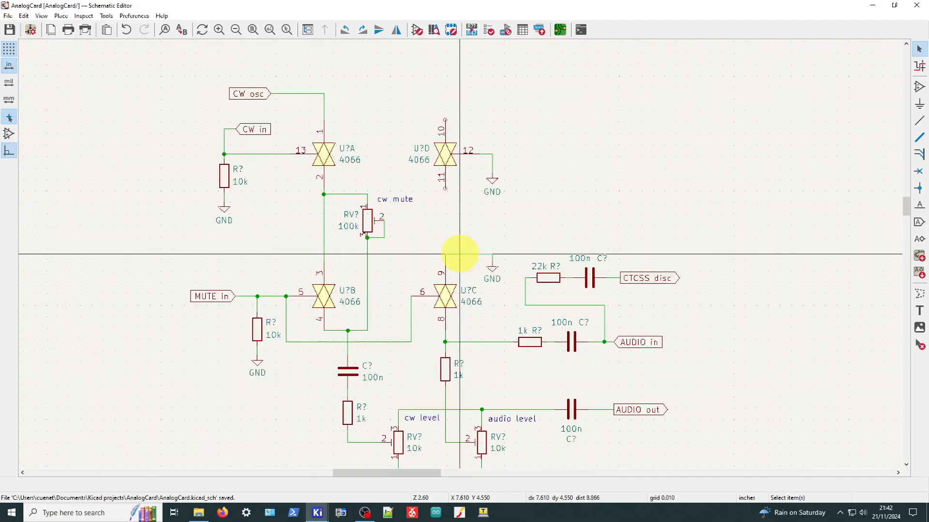
{"action": "scroll", "coordinate": [460, 254], "scroll_direction": "down", "scroll_amount": 2}
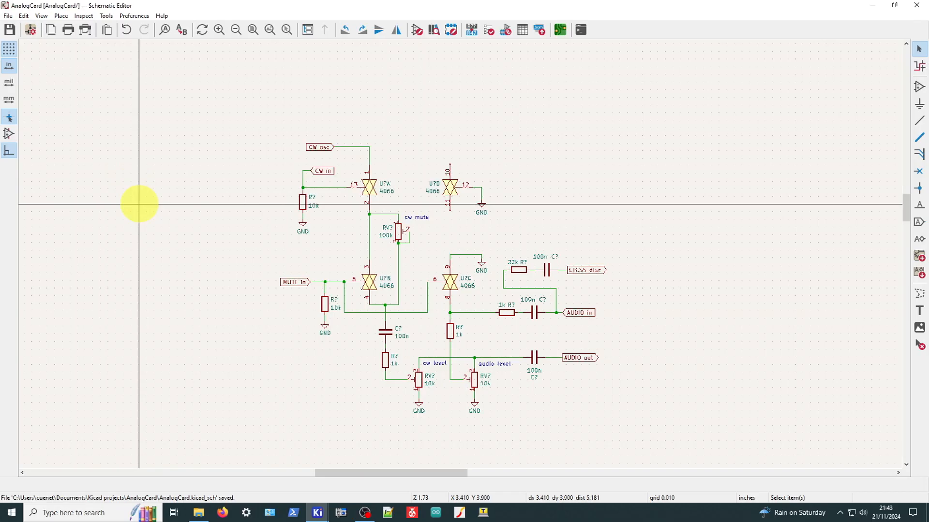
{"action": "key", "text": "Home"}
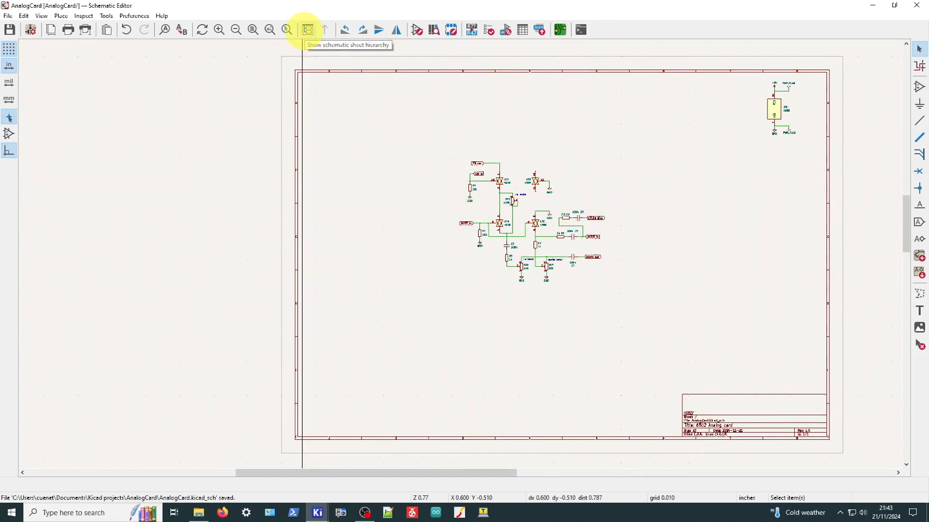
- Show the schematic sheet hierarchy in the Navigator, reposition its window, and close it
{"action": "left_click", "coordinate": [307, 30]}
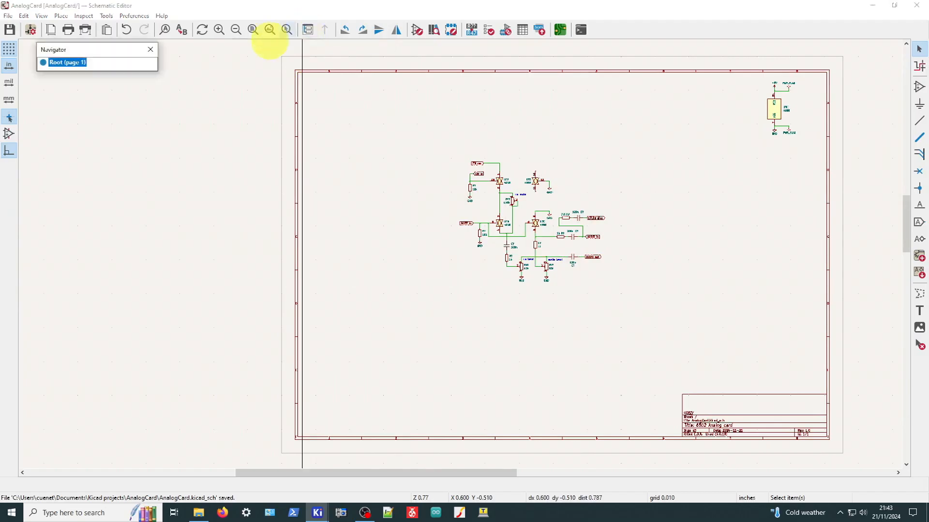
{"action": "left_click_drag", "start_coordinate": [112, 52], "coordinate": [207, 115]}
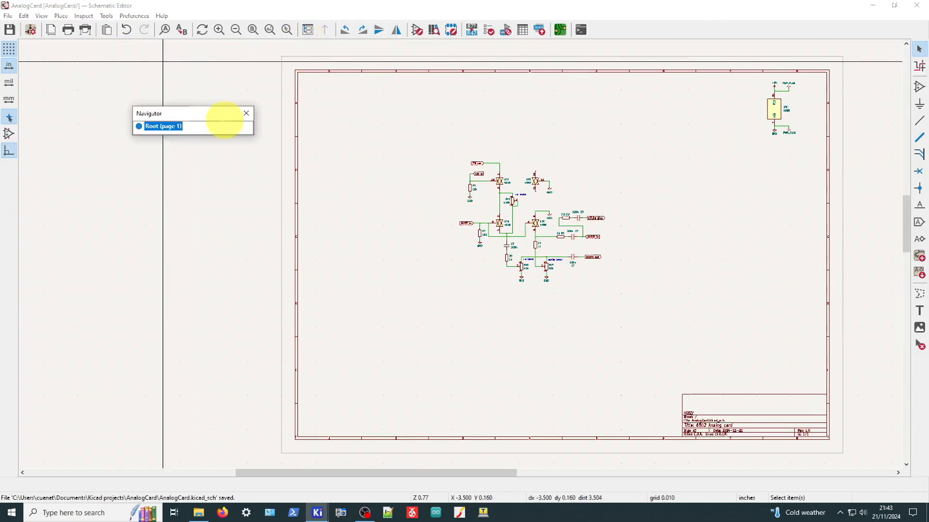
{"action": "left_click", "coordinate": [246, 113]}
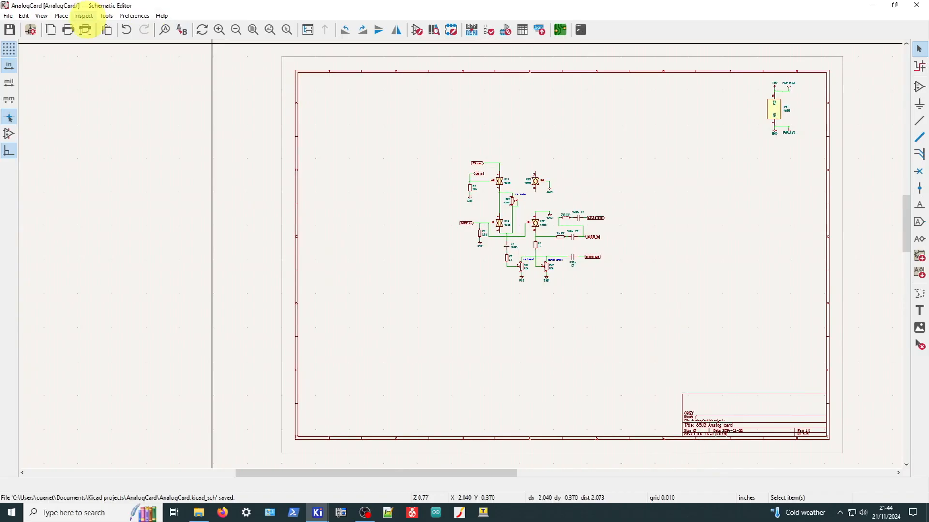
- Add a hierarchical sheet named CTCSS outside the drawing frame, beside the 4066 power section, keeping untitled.kicad_sch as its file
{"action": "right_click", "coordinate": [344, 157]}
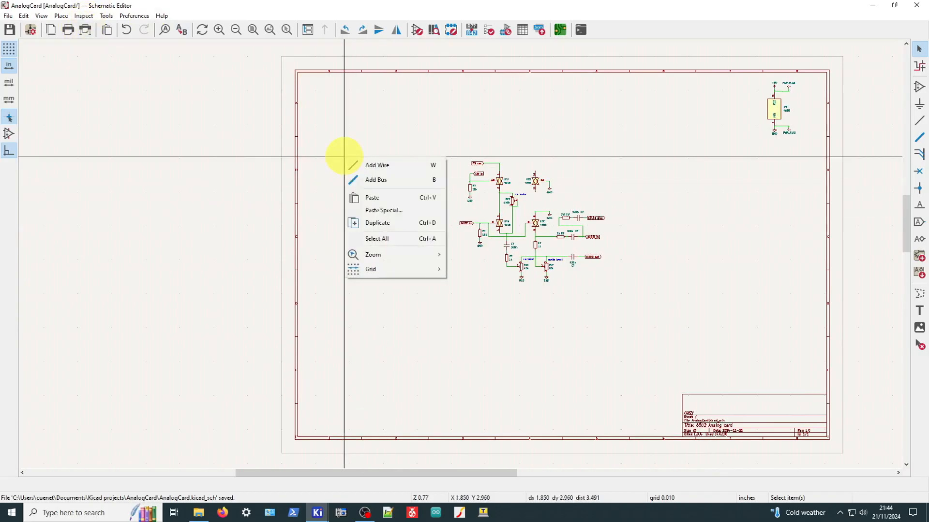
{"action": "left_click", "coordinate": [84, 16]}
{"action": "mouse_move", "coordinate": [58, 15]}
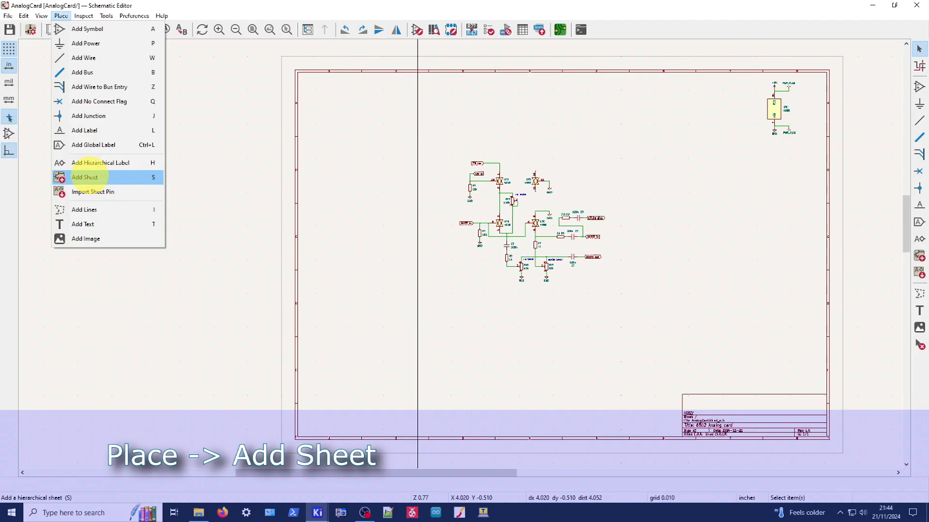
{"action": "left_click", "coordinate": [89, 177]}
{"action": "scroll", "coordinate": [830, 221], "scroll_direction": "up", "scroll_amount": 1}
{"action": "scroll", "coordinate": [460, 254], "scroll_direction": "down", "scroll_amount": 1}
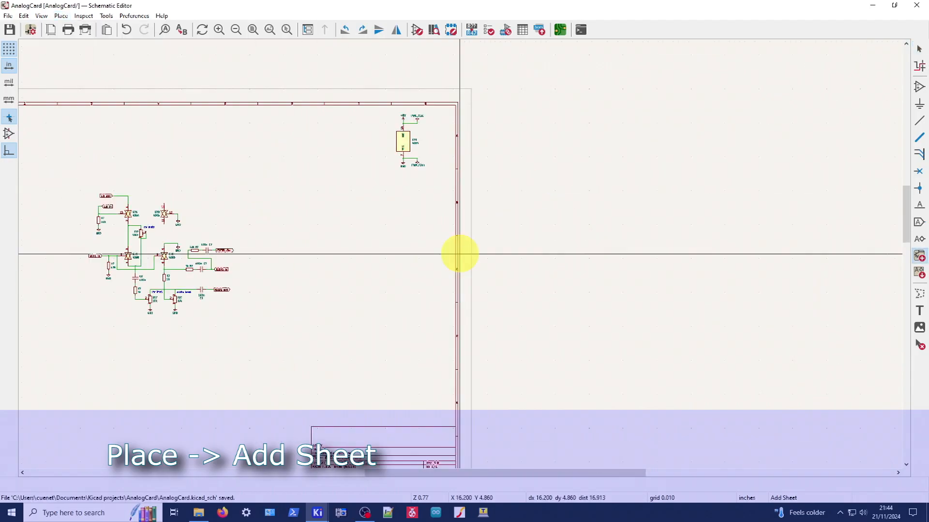
{"action": "left_click_drag", "start_coordinate": [494, 132], "coordinate": [572, 195]}
{"action": "left_click", "coordinate": [509, 136]}
{"action": "left_click", "coordinate": [595, 206]}
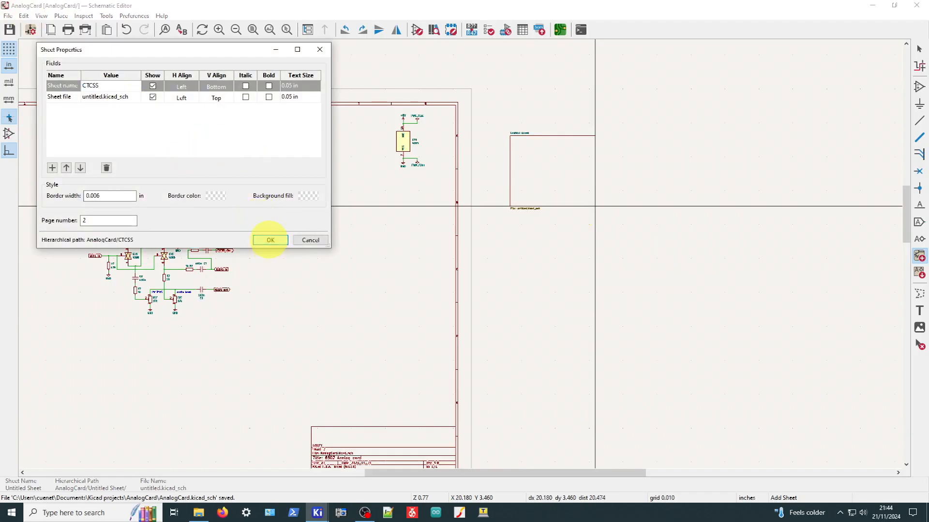
{"action": "left_click", "coordinate": [269, 240]}
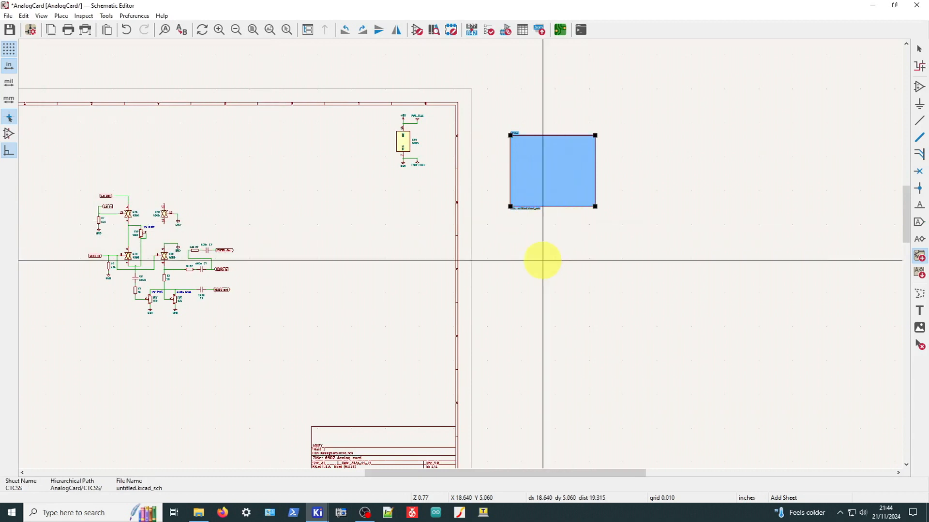
{"action": "key", "text": "Escape"}
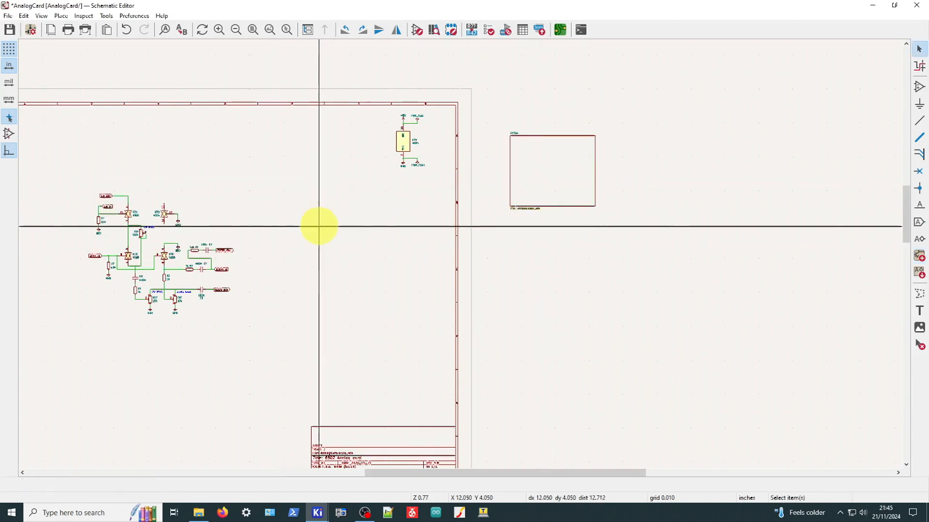
- Enter the CTCSS sheet, inspect its title block and empty drawing area, and return to the parent sheet
{"action": "scroll", "coordinate": [317, 224], "scroll_direction": "down", "scroll_amount": 2}
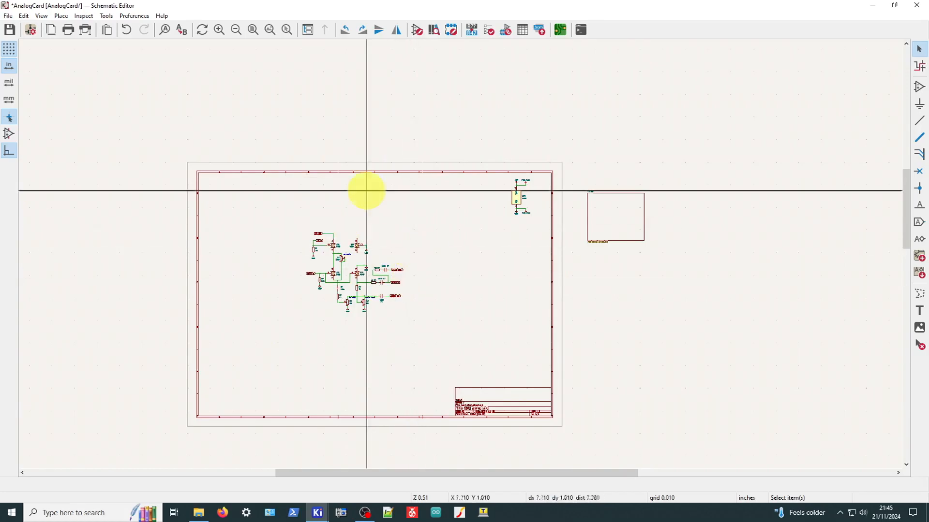
{"action": "double_click", "coordinate": [612, 222]}
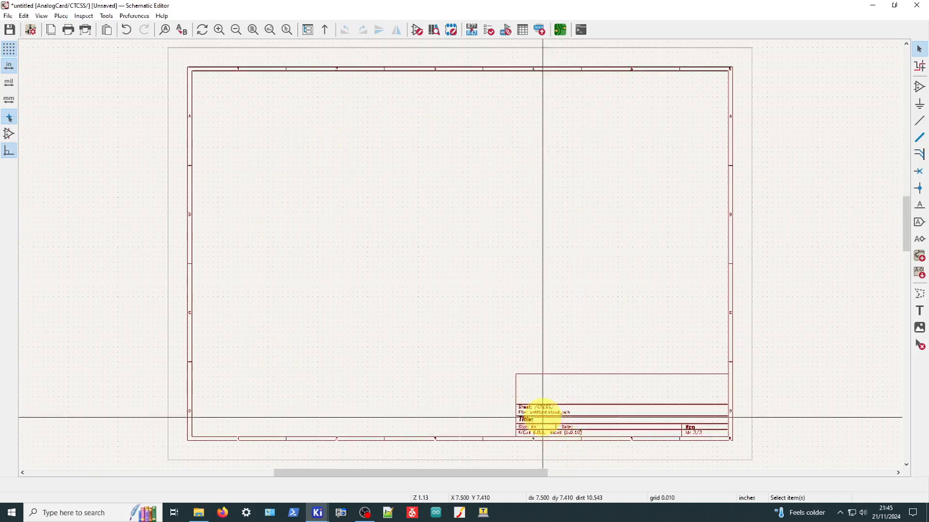
{"action": "scroll", "coordinate": [543, 417], "scroll_direction": "up", "scroll_amount": 3}
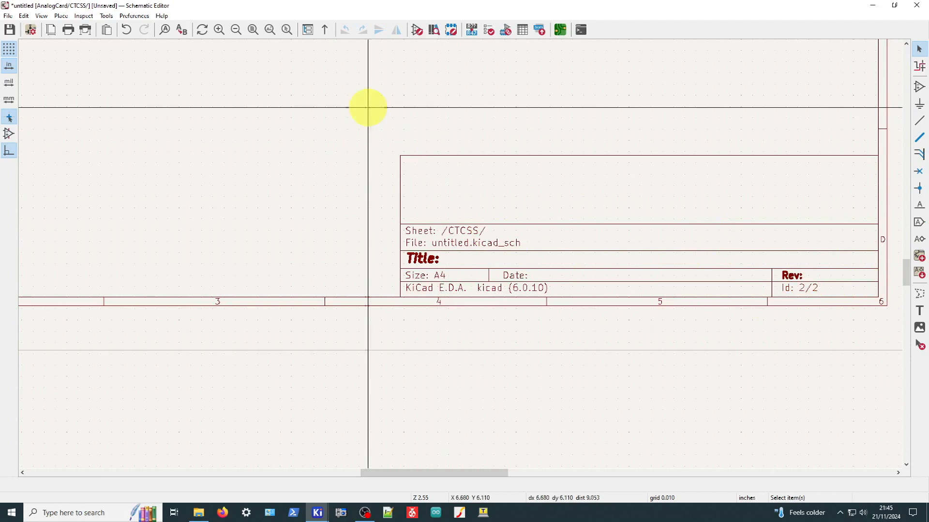
{"action": "scroll", "coordinate": [292, 68], "scroll_direction": "down", "scroll_amount": 3}
{"action": "scroll", "coordinate": [425, 155], "scroll_direction": "down", "scroll_amount": 2}
{"action": "scroll", "coordinate": [454, 240], "scroll_direction": "up", "scroll_amount": 4}
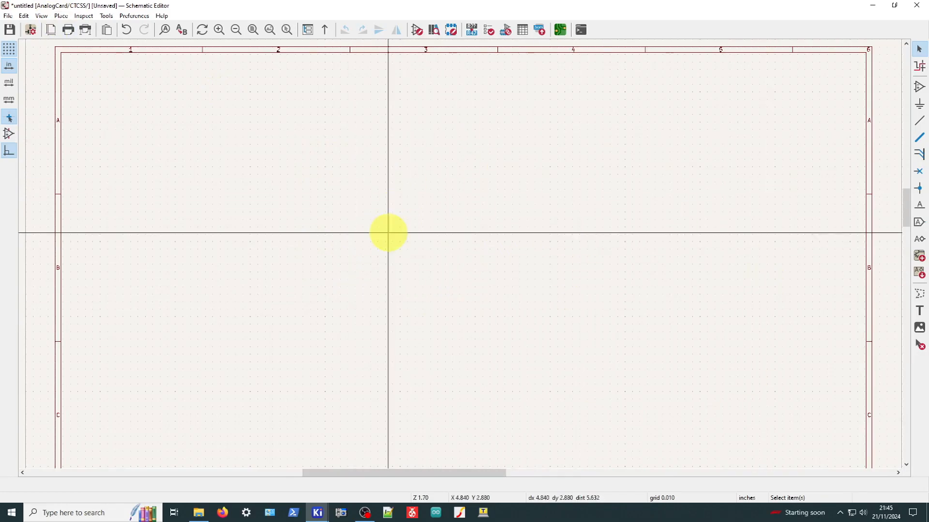
{"action": "scroll", "coordinate": [454, 358], "scroll_direction": "down", "scroll_amount": 2}
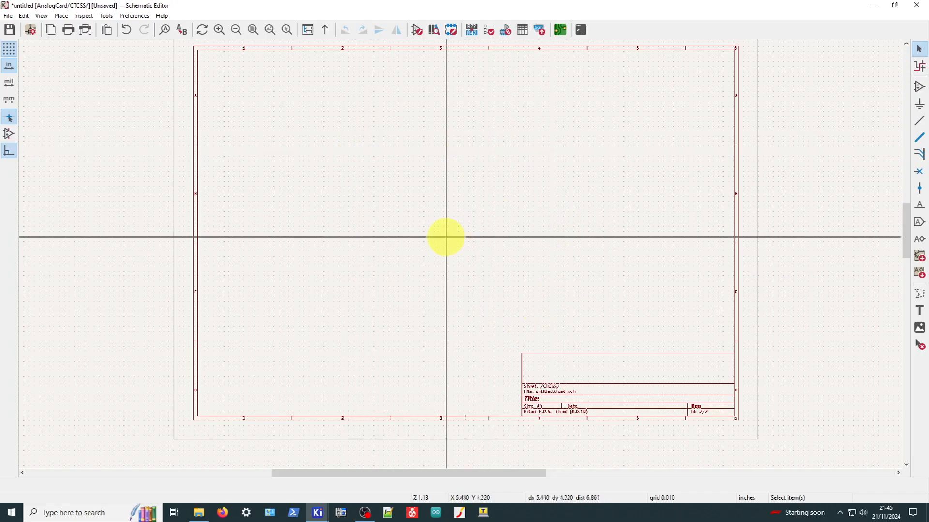
{"action": "scroll", "coordinate": [445, 236], "scroll_direction": "down", "scroll_amount": 2}
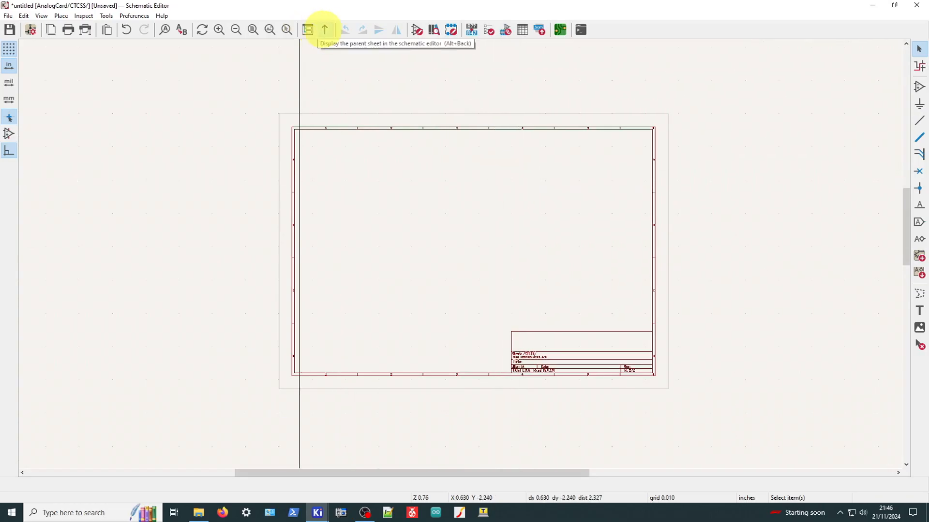
{"action": "left_click", "coordinate": [324, 30]}
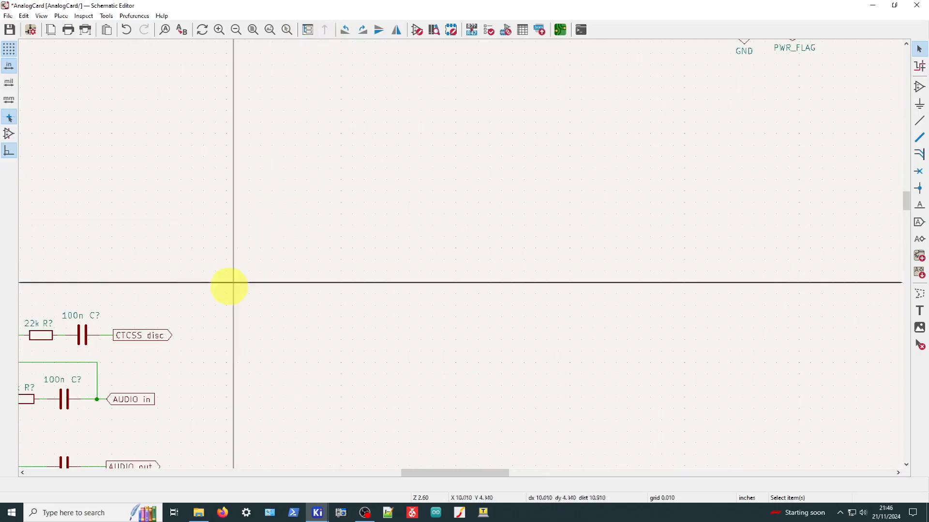
- Shrink the CTCSS sheet symbol outside the root drawing frame and save the schematic
{"action": "scroll", "coordinate": [151, 344], "scroll_direction": "down", "scroll_amount": 2}
{"action": "scroll", "coordinate": [386, 227], "scroll_direction": "up", "scroll_amount": 2}
{"action": "scroll", "coordinate": [459, 253], "scroll_direction": "down", "scroll_amount": 3}
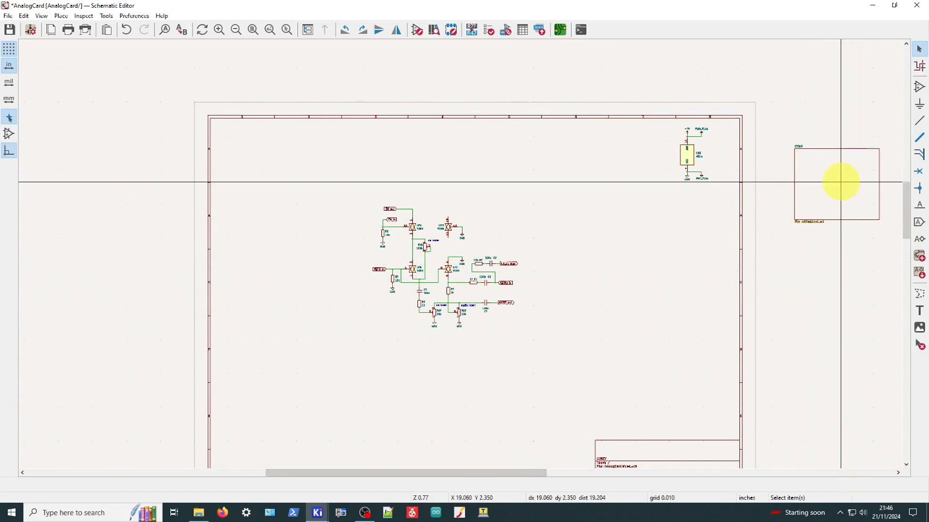
{"action": "left_click", "coordinate": [61, 16]}
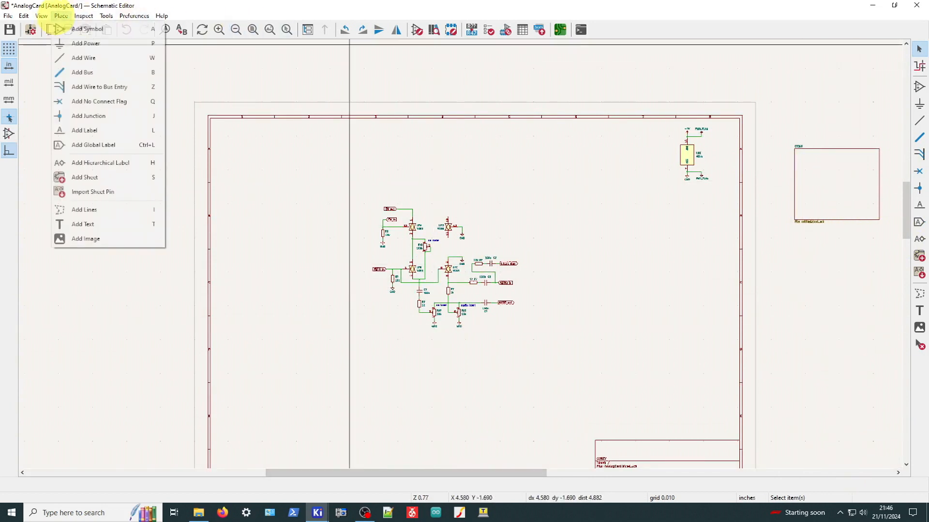
{"action": "left_click", "coordinate": [118, 177]}
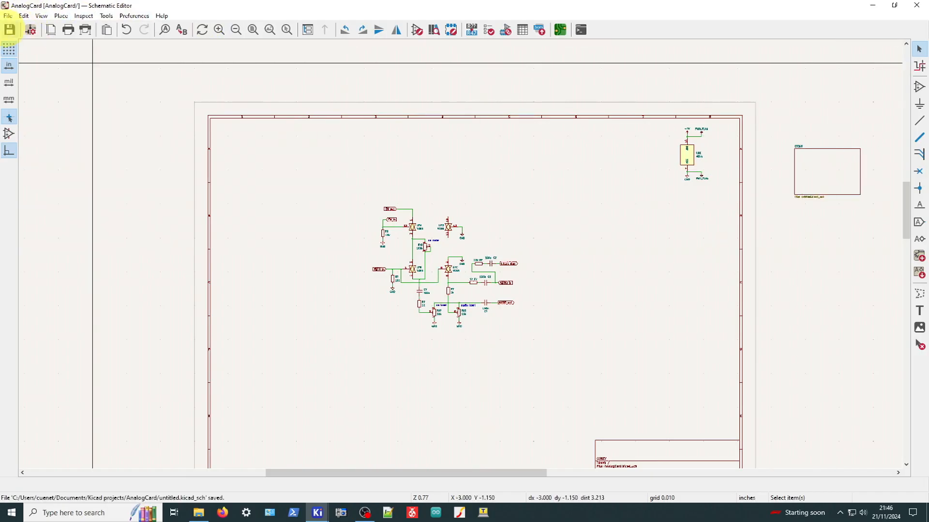
- Examine the 4066 switching circuit with its CW, mute and audio labels on the root sheet
{"action": "scroll", "coordinate": [457, 254], "scroll_direction": "up", "scroll_amount": 2}
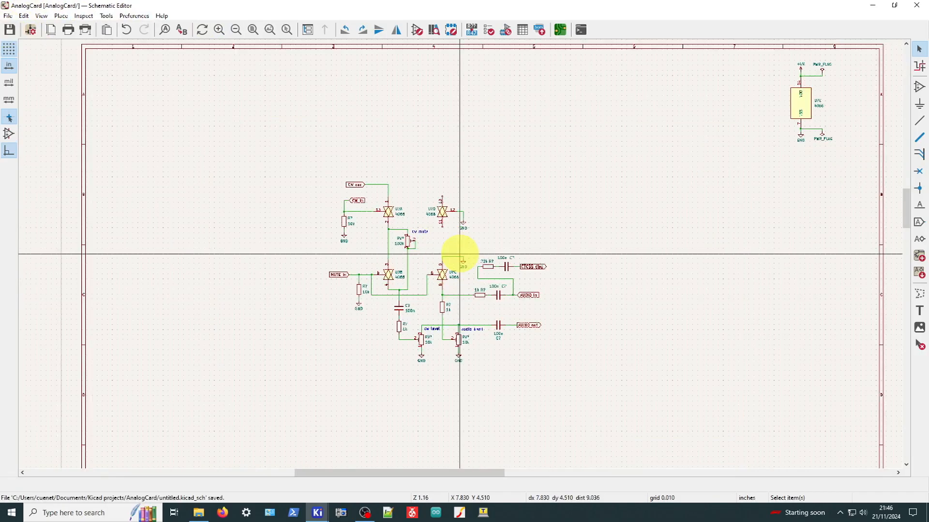
{"action": "scroll", "coordinate": [457, 255], "scroll_direction": "up", "scroll_amount": 2}
{"action": "scroll", "coordinate": [460, 253], "scroll_direction": "down", "scroll_amount": 3}
{"action": "scroll", "coordinate": [463, 247], "scroll_direction": "up", "scroll_amount": 2}
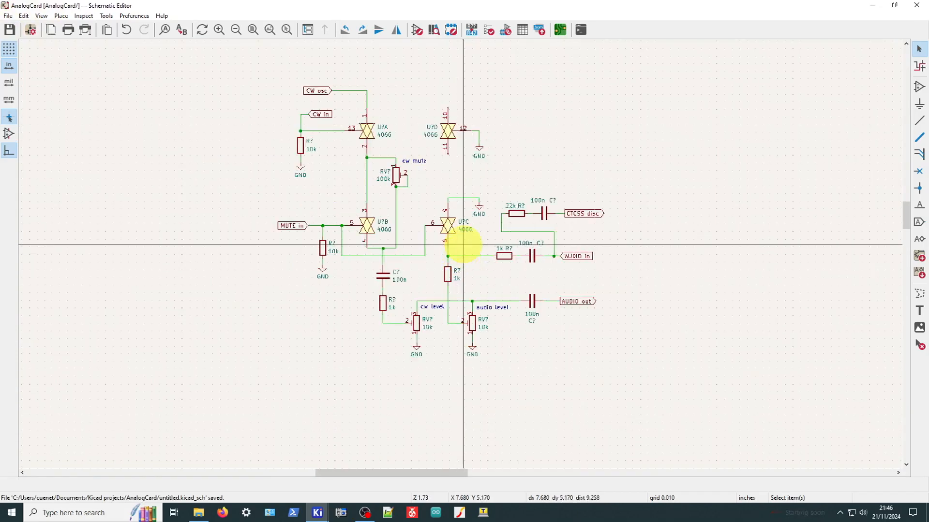
{"action": "scroll", "coordinate": [426, 177], "scroll_direction": "up", "scroll_amount": 1}
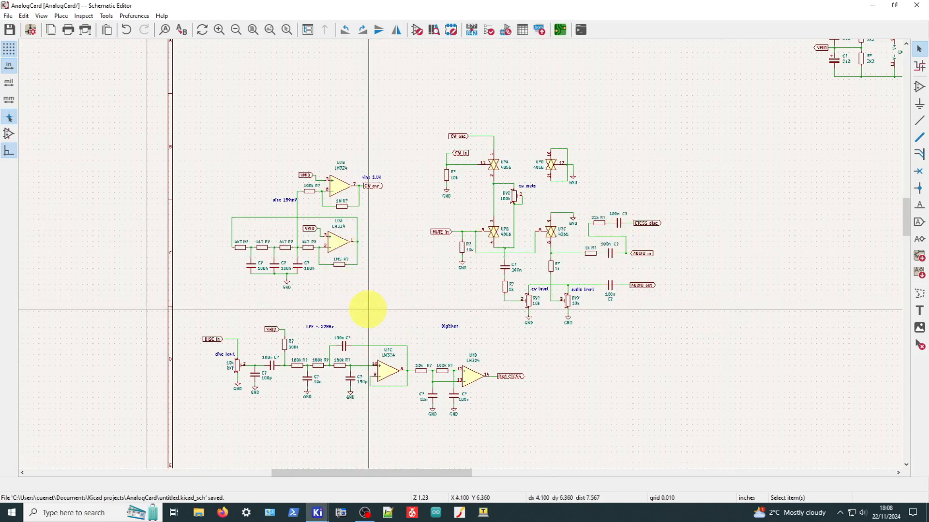
- Examine the LM324 sine oscillator's RC network and the amplifier stage feeding the CW osc label
{"action": "scroll", "coordinate": [555, 250], "scroll_direction": "up", "scroll_amount": 2}
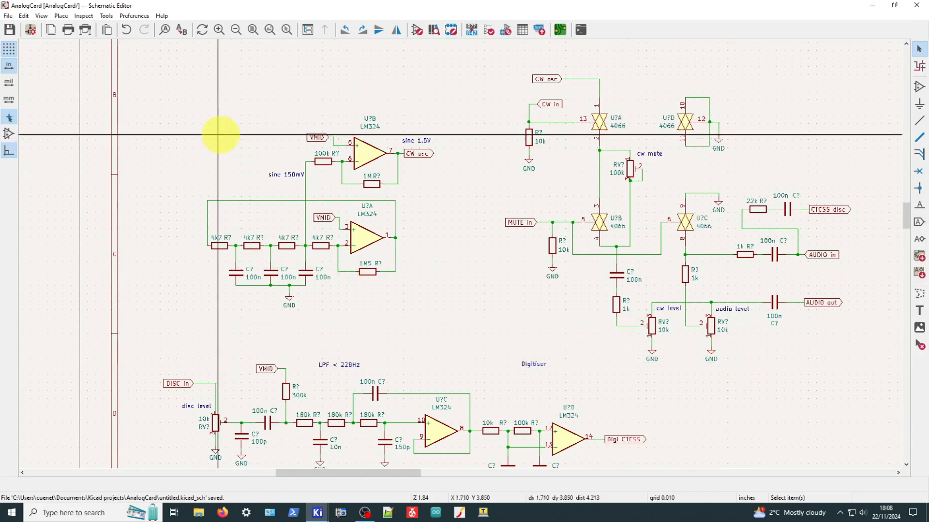
{"action": "scroll", "coordinate": [236, 138], "scroll_direction": "up", "scroll_amount": 1}
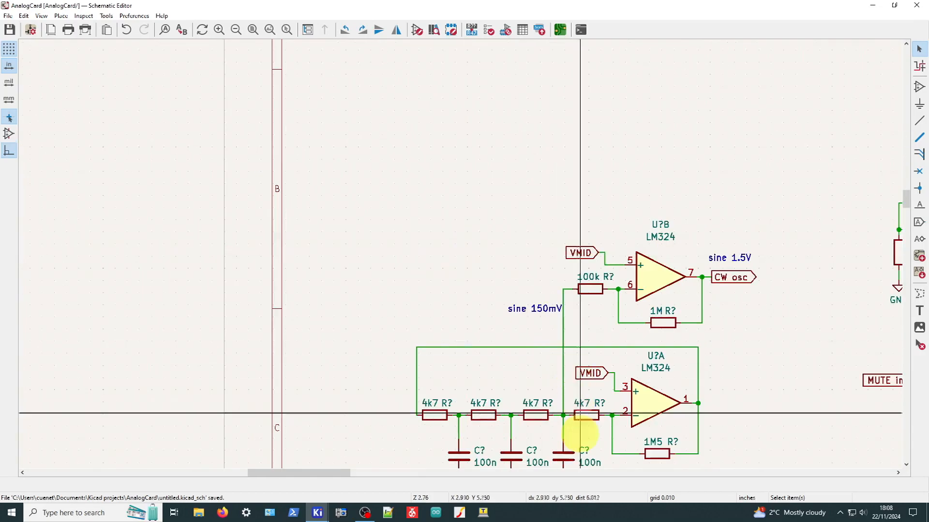
{"action": "scroll", "coordinate": [577, 450], "scroll_direction": "up", "scroll_amount": 1}
{"action": "scroll", "coordinate": [389, 157], "scroll_direction": "down", "scroll_amount": 1}
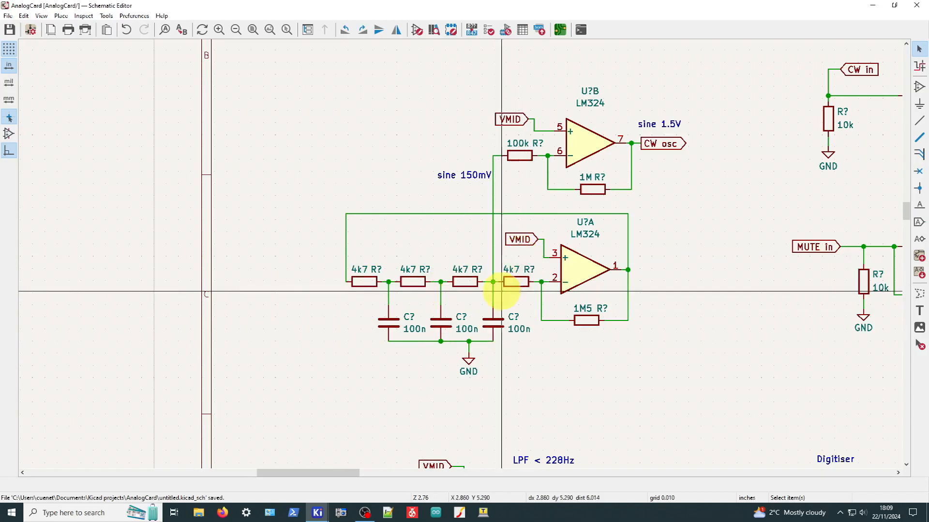
{"action": "scroll", "coordinate": [492, 281], "scroll_direction": "up", "scroll_amount": 2}
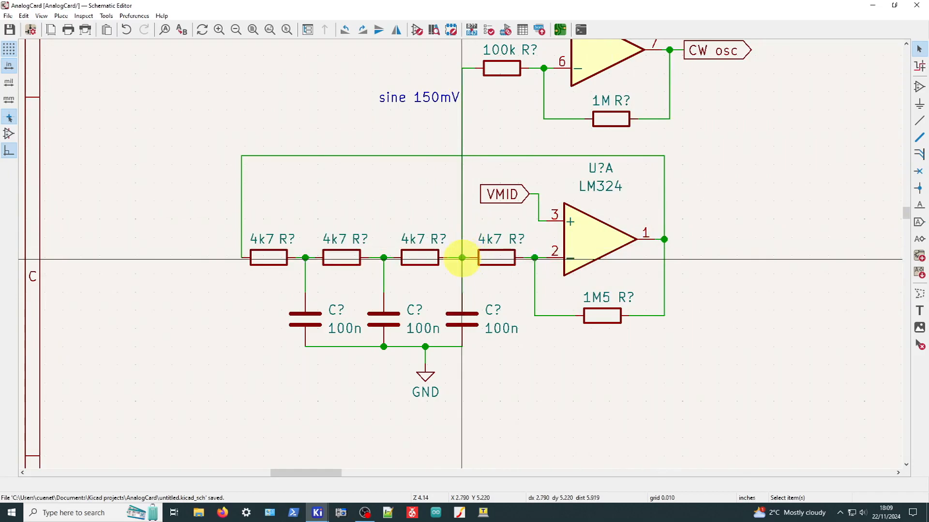
{"action": "scroll", "coordinate": [442, 124], "scroll_direction": "down", "scroll_amount": 2}
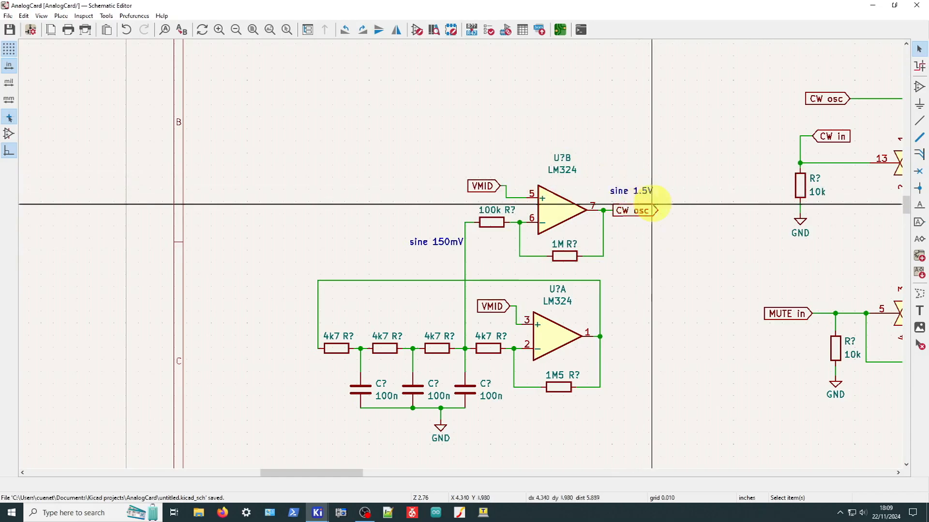
{"action": "scroll", "coordinate": [652, 205], "scroll_direction": "up", "scroll_amount": 2}
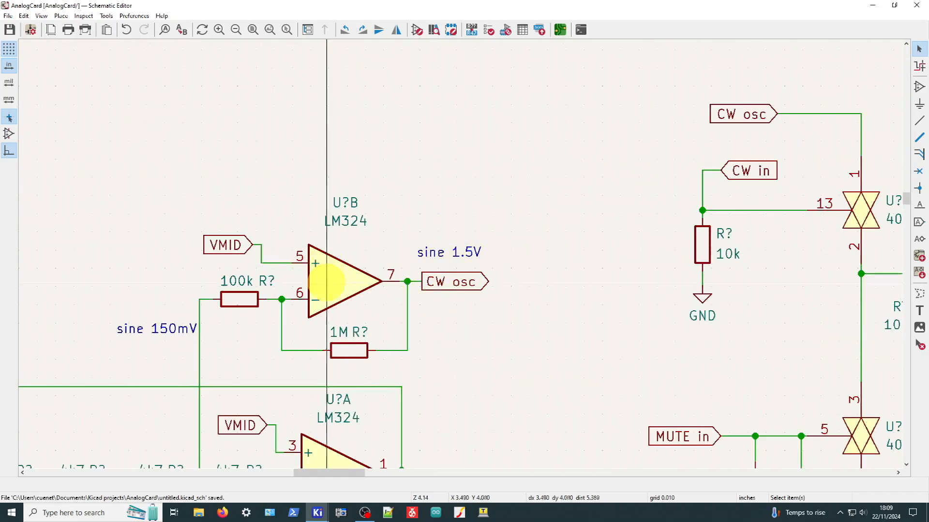
{"action": "scroll", "coordinate": [327, 282], "scroll_direction": "down", "scroll_amount": 2}
{"action": "scroll", "coordinate": [405, 348], "scroll_direction": "down", "scroll_amount": 1}
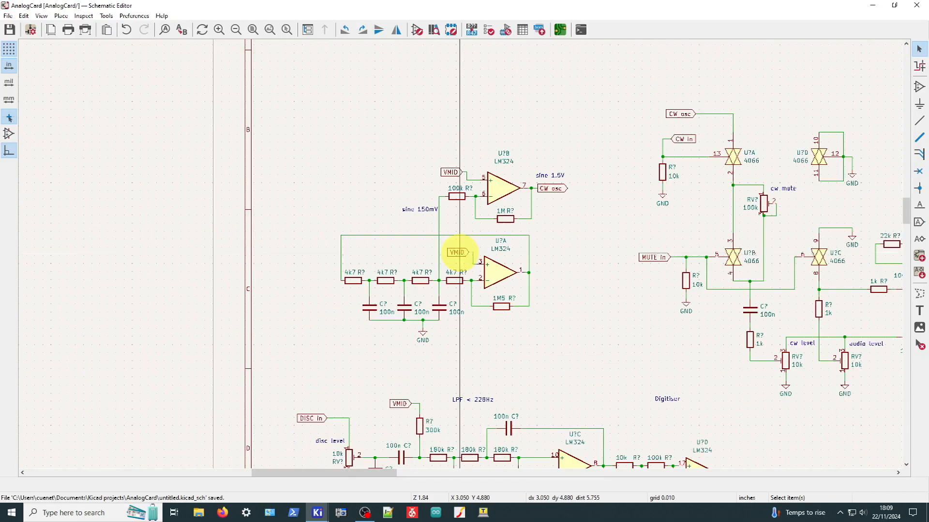
{"action": "scroll", "coordinate": [524, 210], "scroll_direction": "up", "scroll_amount": 2}
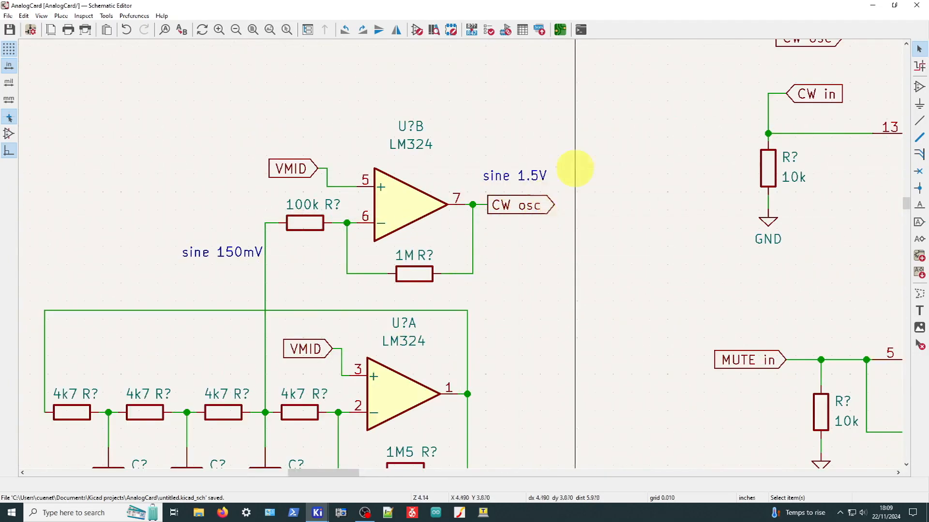
- Trace the CW osc signal from the LM324 amplifier output to the 4066 switch controlled by CW in
{"action": "scroll", "coordinate": [659, 164], "scroll_direction": "down", "scroll_amount": 2}
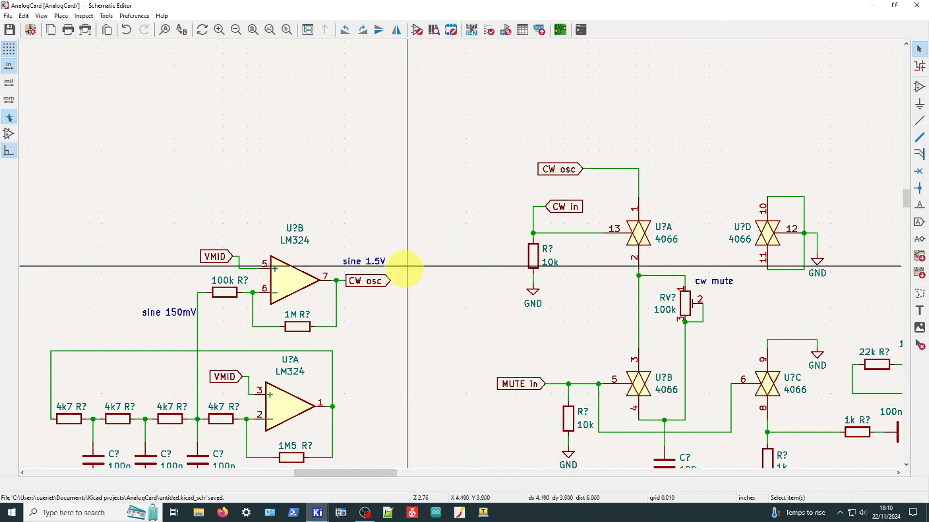
{"action": "scroll", "coordinate": [572, 169], "scroll_direction": "up", "scroll_amount": 1}
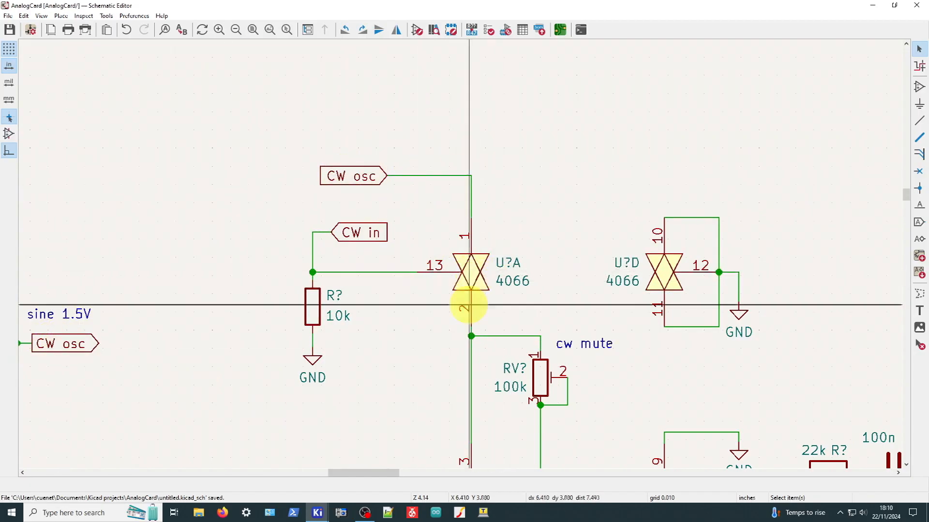
{"action": "scroll", "coordinate": [463, 311], "scroll_direction": "down", "scroll_amount": 3}
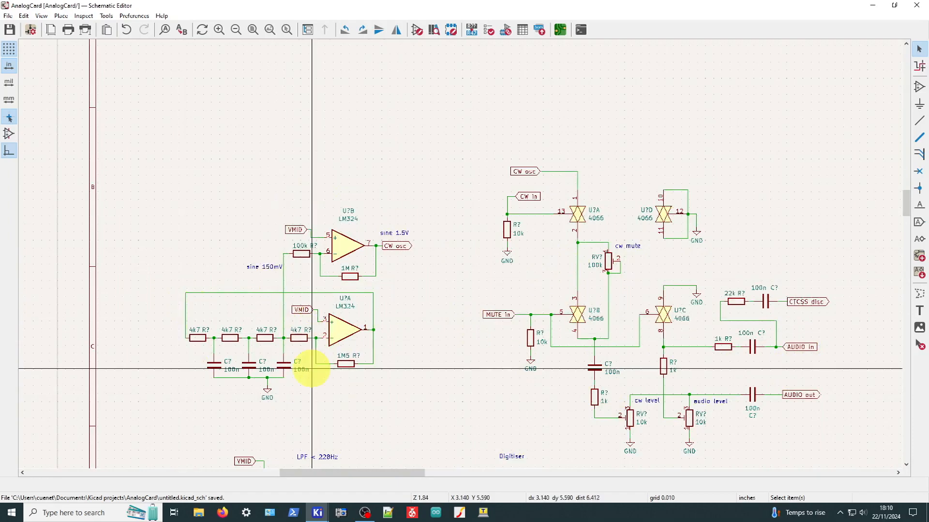
- Examine the 228 Hz low-pass filter and digitiser stages between the DISC in and Digi CTCSS labels
{"action": "scroll", "coordinate": [363, 276], "scroll_direction": "down", "scroll_amount": 2}
{"action": "scroll", "coordinate": [476, 404], "scroll_direction": "up", "scroll_amount": 4}
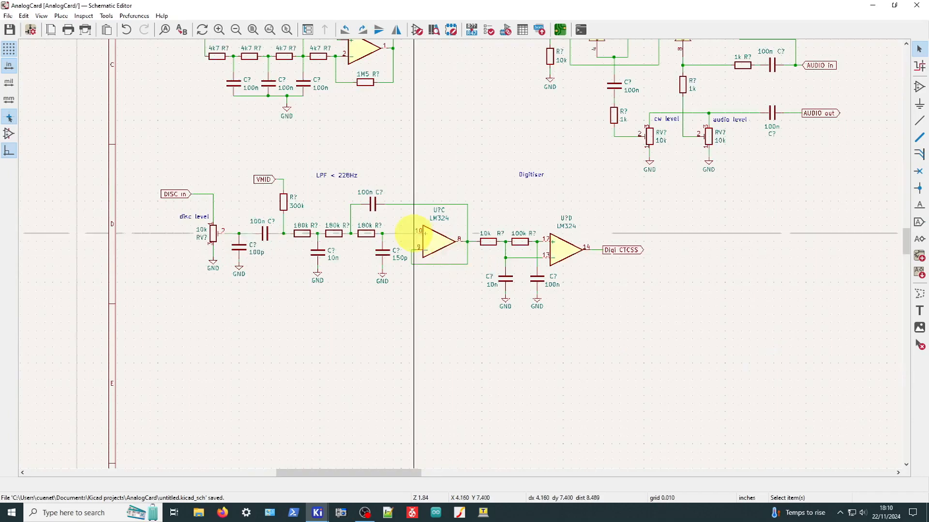
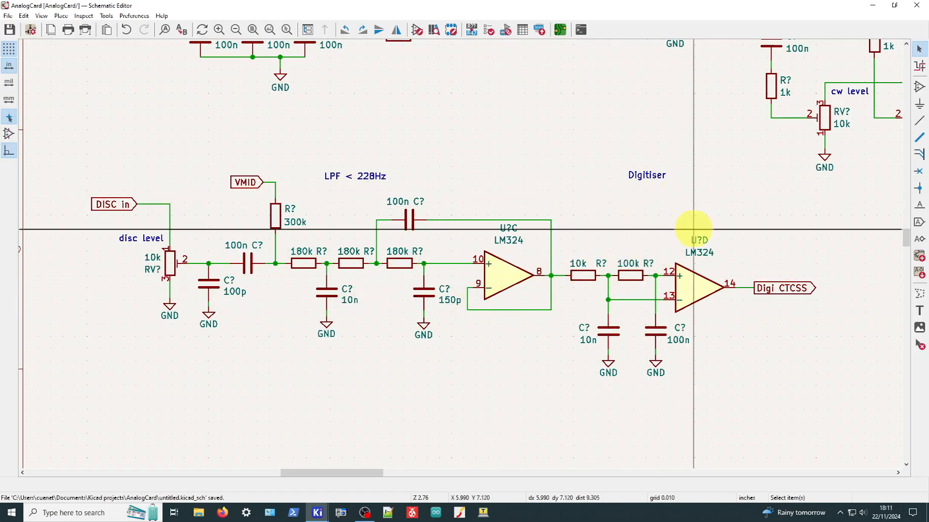
{"action": "scroll", "coordinate": [655, 230], "scroll_direction": "up", "scroll_amount": 2}
{"action": "scroll", "coordinate": [459, 254], "scroll_direction": "down", "scroll_amount": 2}
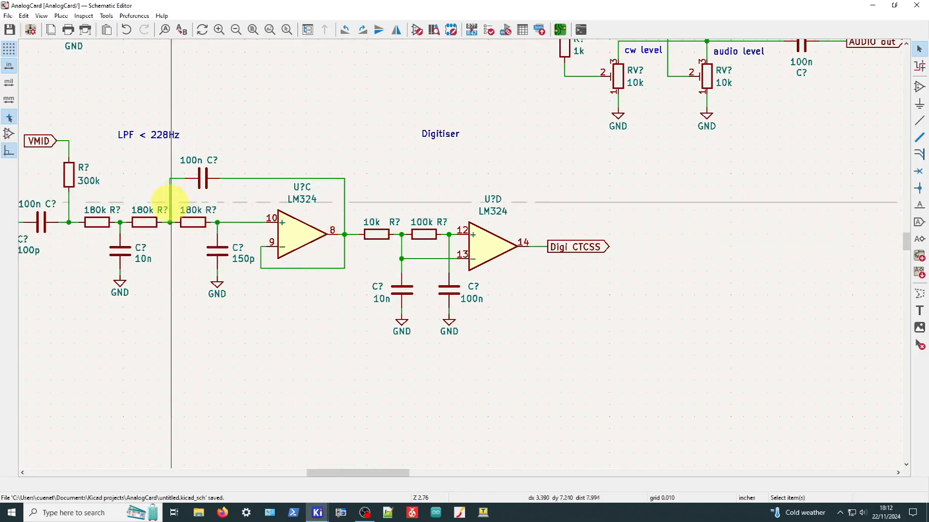
{"action": "scroll", "coordinate": [171, 203], "scroll_direction": "down", "scroll_amount": 2}
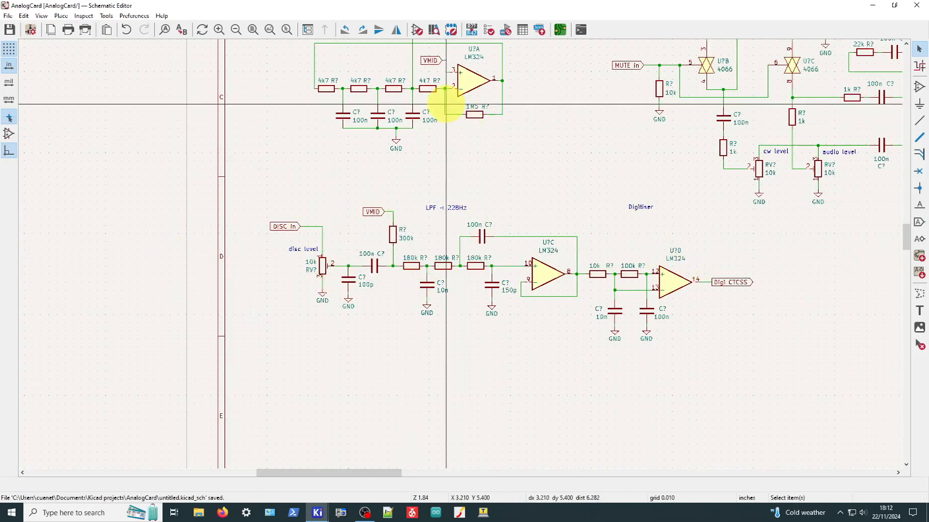
- Review LM324 units A, B, C and D across the oscillator, amplifier, filter and digitiser circuits
{"action": "scroll", "coordinate": [474, 115], "scroll_direction": "down", "scroll_amount": 1}
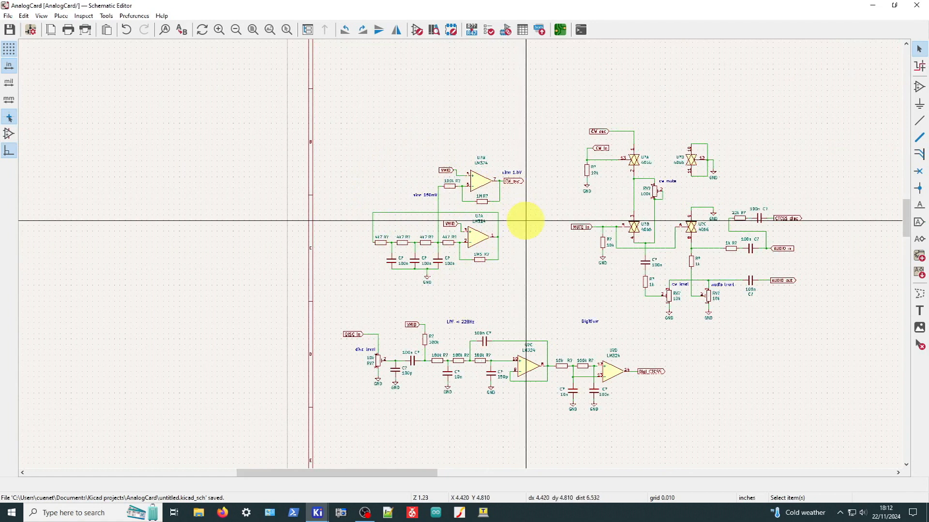
{"action": "scroll", "coordinate": [484, 251], "scroll_direction": "up", "scroll_amount": 1}
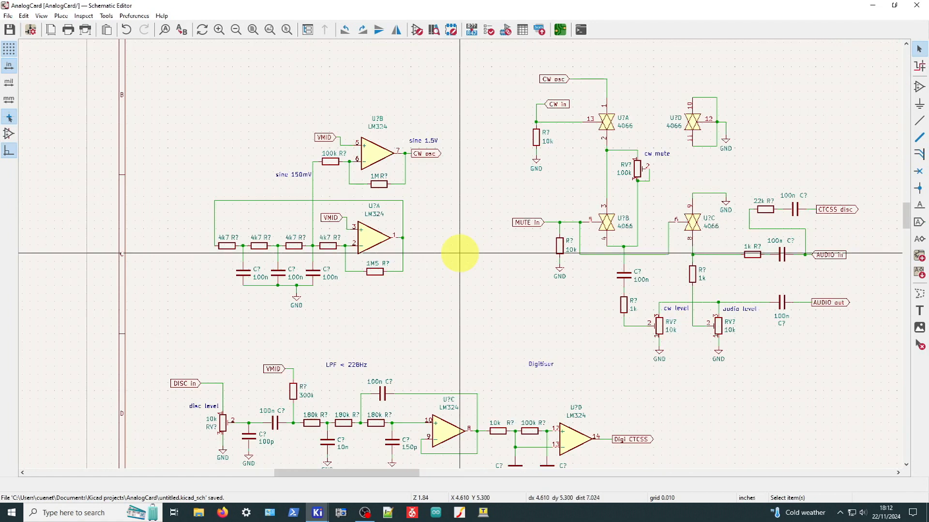
{"action": "middle_click_drag", "start_coordinate": [447, 333], "coordinate": [459, 265]}
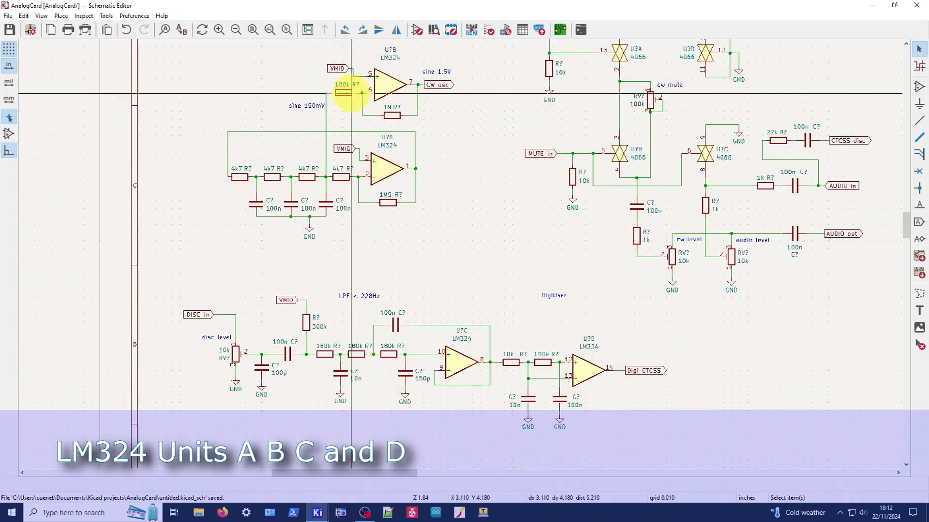
- Examine the power section's VMID divider with its 2k2 resistors and 2u2 capacitors
{"action": "scroll", "coordinate": [576, 224], "scroll_direction": "down", "scroll_amount": 5}
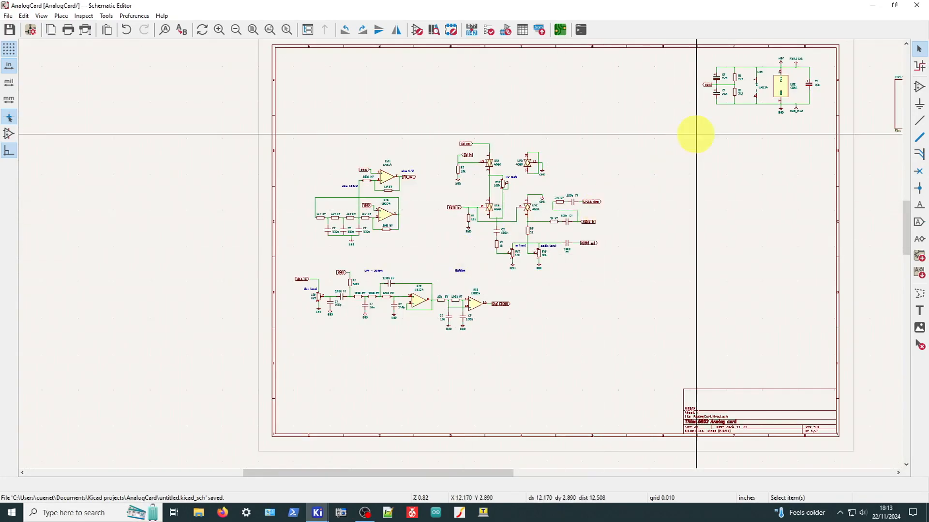
{"action": "scroll", "coordinate": [695, 135], "scroll_direction": "up", "scroll_amount": 5}
{"action": "scroll", "coordinate": [595, 205], "scroll_direction": "up", "scroll_amount": 4}
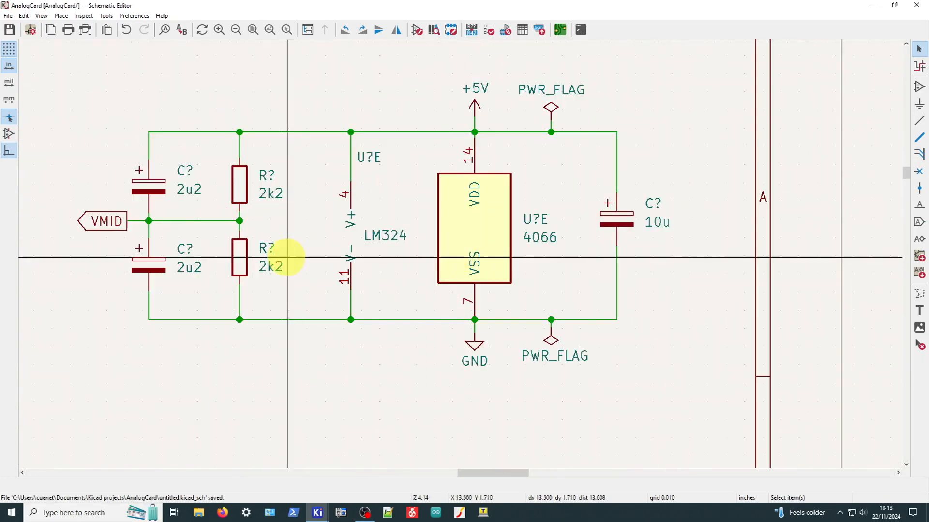
{"action": "scroll", "coordinate": [178, 91], "scroll_direction": "up", "scroll_amount": 1}
{"action": "scroll", "coordinate": [692, 465], "scroll_direction": "down", "scroll_amount": 1}
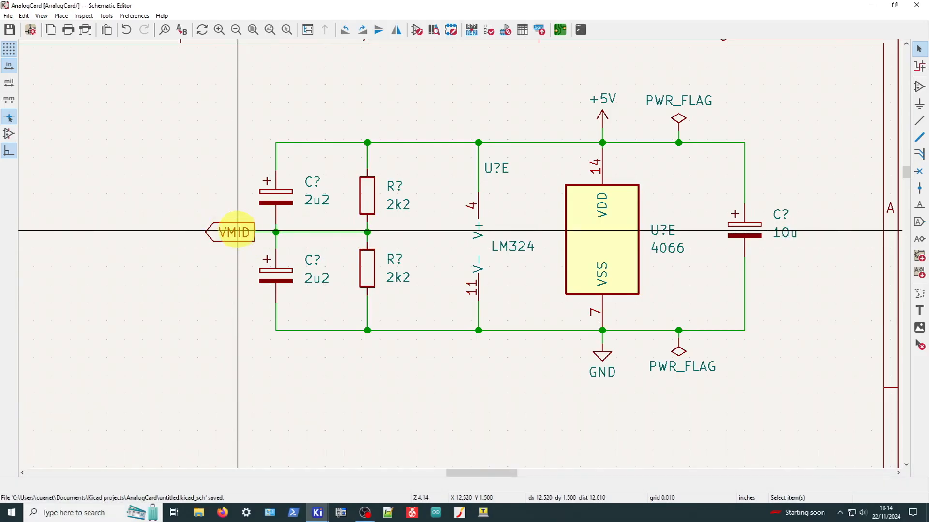
{"action": "scroll", "coordinate": [94, 284], "scroll_direction": "down", "scroll_amount": 2}
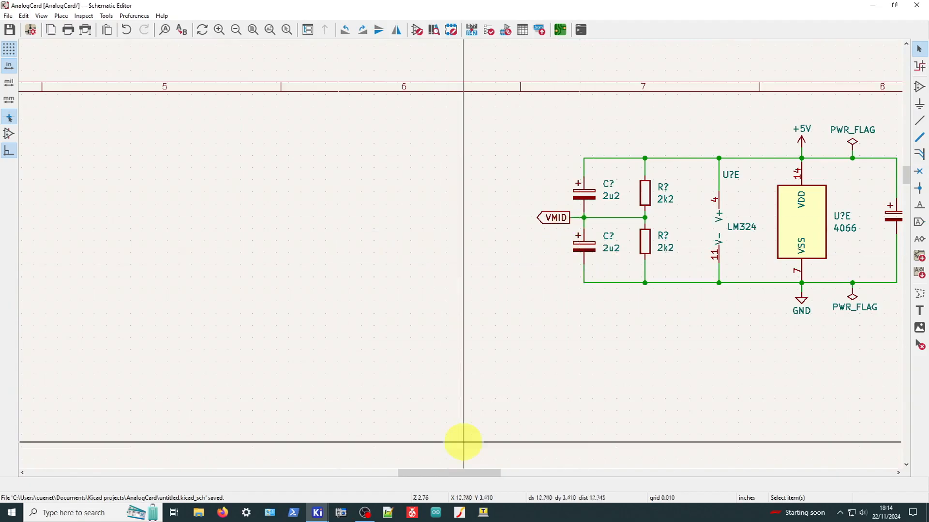
{"action": "scroll", "coordinate": [572, 227], "scroll_direction": "up", "scroll_amount": 2}
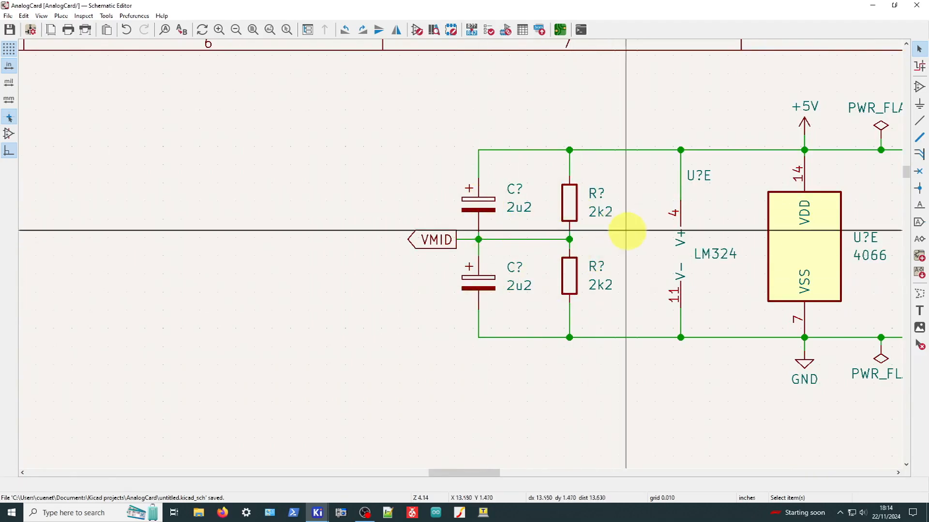
- Inspect the LM324 and 4066 power units, their supply rails and the PWR_FLAG symbols
{"action": "scroll", "coordinate": [667, 232], "scroll_direction": "up", "scroll_amount": 2}
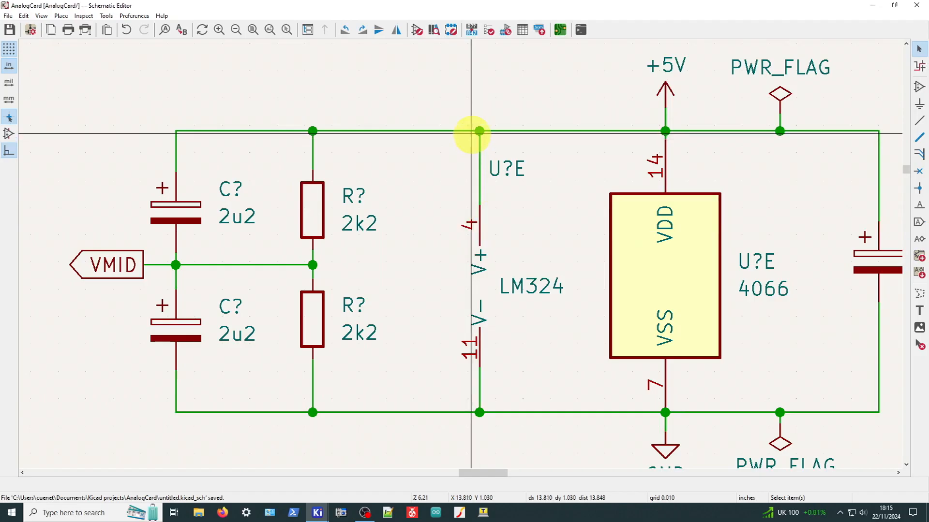
{"action": "scroll", "coordinate": [488, 348], "scroll_direction": "up", "scroll_amount": 2}
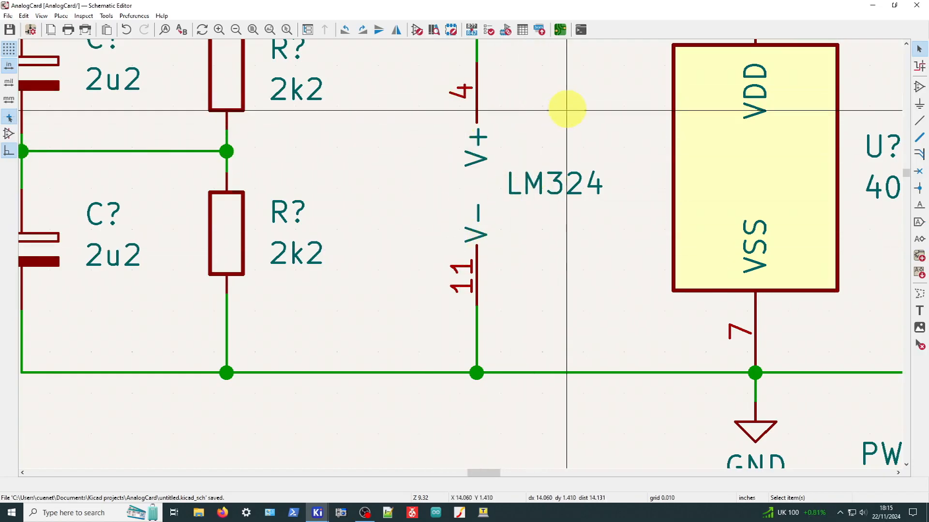
{"action": "scroll", "coordinate": [458, 253], "scroll_direction": "down", "scroll_amount": 2}
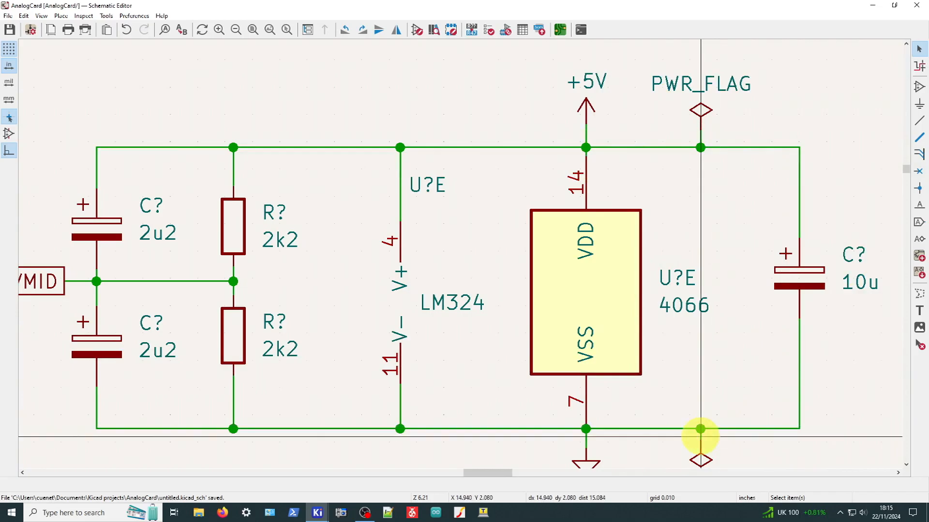
{"action": "scroll", "coordinate": [720, 329], "scroll_direction": "down", "scroll_amount": 2}
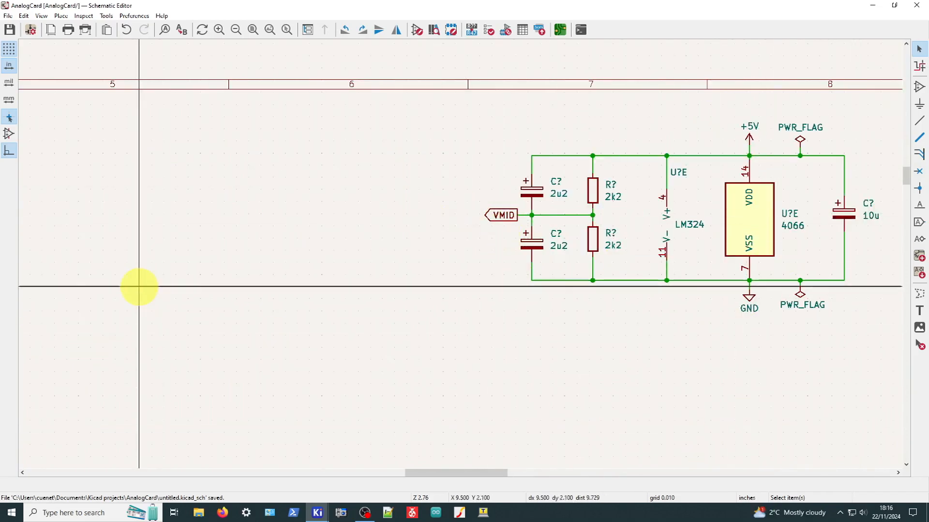
- Review the oscillator, filter, digitiser and 4066 switching circuits together on the root sheet
{"action": "scroll", "coordinate": [452, 280], "scroll_direction": "down", "scroll_amount": 4}
{"action": "scroll", "coordinate": [463, 254], "scroll_direction": "up", "scroll_amount": 3}
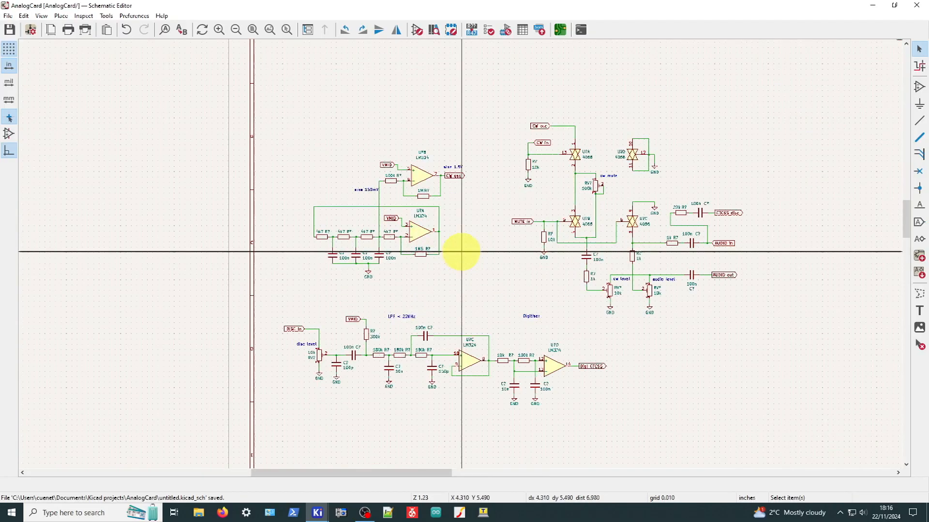
{"action": "scroll", "coordinate": [452, 253], "scroll_direction": "down", "scroll_amount": 2}
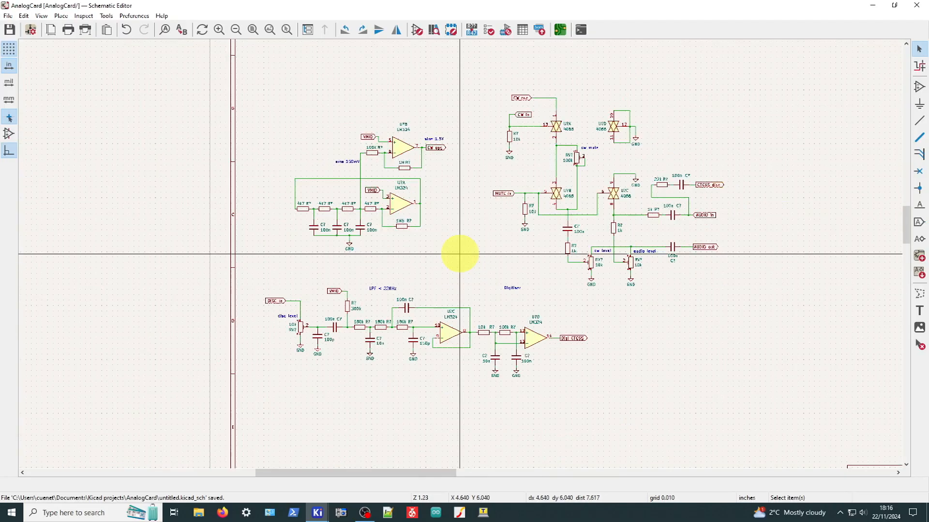
{"action": "scroll", "coordinate": [460, 254], "scroll_direction": "up", "scroll_amount": 2}
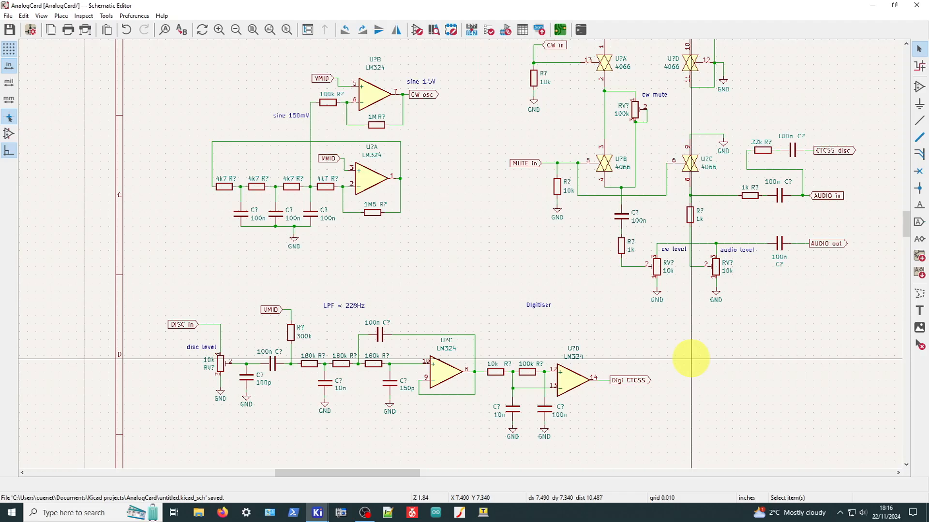
- Survey the root sheet's overall layout, including the separate power section and the CTCSS sheet symbol outside the frame
{"action": "scroll", "coordinate": [456, 254], "scroll_direction": "down", "scroll_amount": 3}
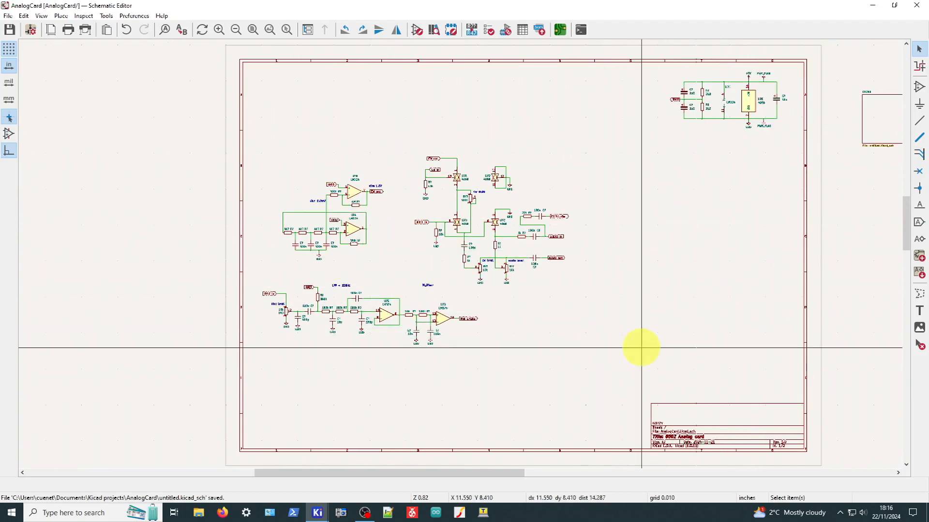
{"action": "scroll", "coordinate": [876, 137], "scroll_direction": "up", "scroll_amount": 2}
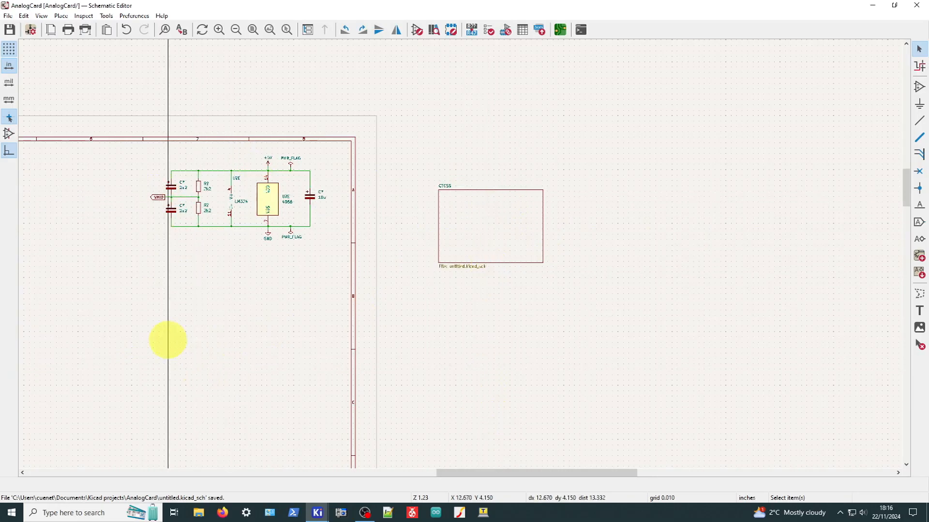
{"action": "scroll", "coordinate": [166, 342], "scroll_direction": "down", "scroll_amount": 2}
{"action": "scroll", "coordinate": [456, 250], "scroll_direction": "down", "scroll_amount": 2}
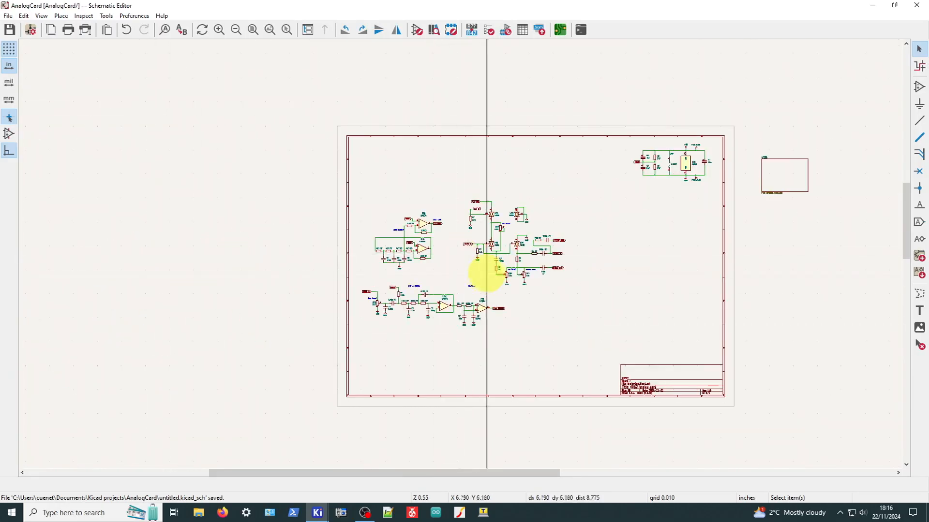
{"action": "scroll", "coordinate": [452, 251], "scroll_direction": "up", "scroll_amount": 2}
{"action": "scroll", "coordinate": [562, 231], "scroll_direction": "up", "scroll_amount": 2}
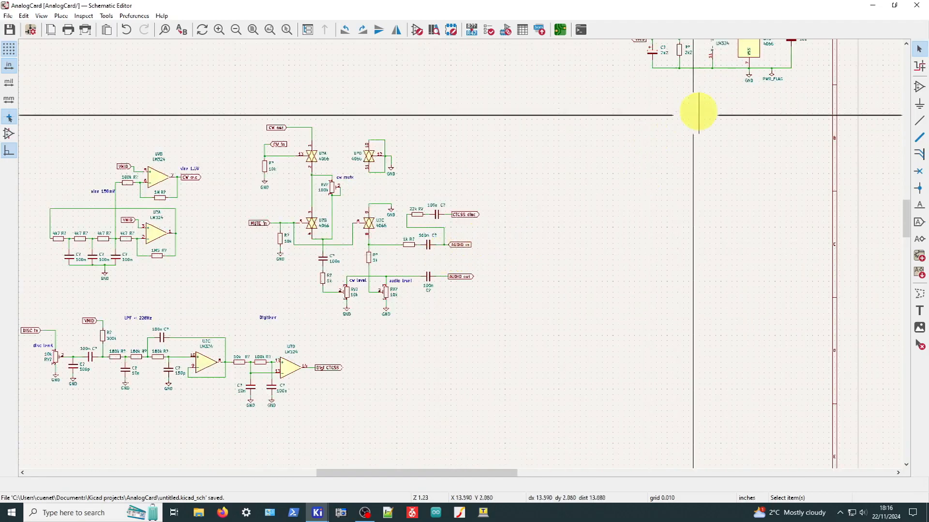
{"action": "scroll", "coordinate": [317, 272], "scroll_direction": "down", "scroll_amount": 2}
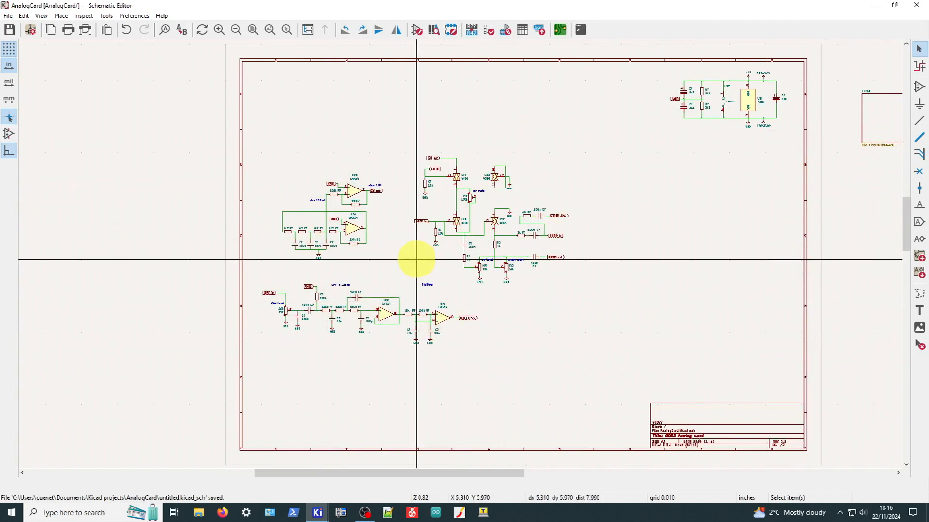
- Examine the VMID labels feeding the non-inverting inputs of the LM324 oscillator and amplifier stages
{"action": "scroll", "coordinate": [416, 260], "scroll_direction": "up", "scroll_amount": 2}
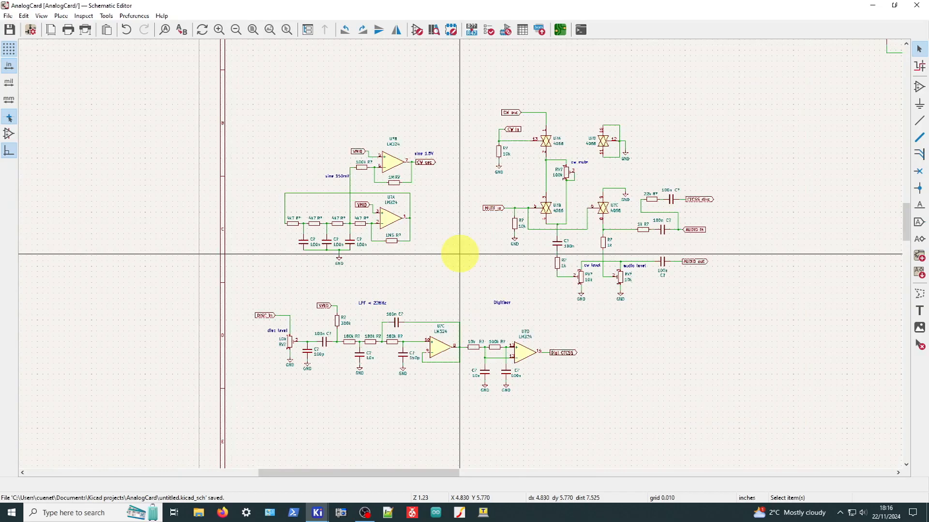
{"action": "scroll", "coordinate": [460, 253], "scroll_direction": "up", "scroll_amount": 2}
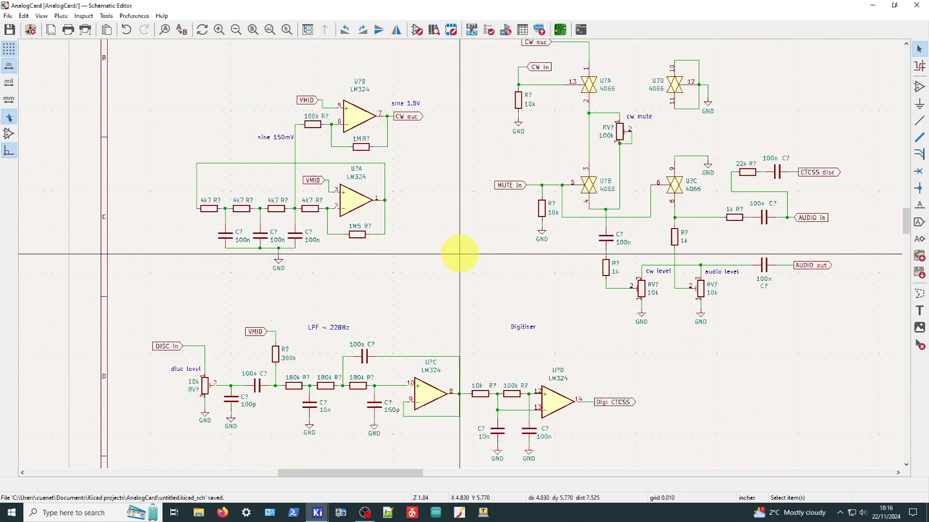
{"action": "scroll", "coordinate": [276, 140], "scroll_direction": "up", "scroll_amount": 2}
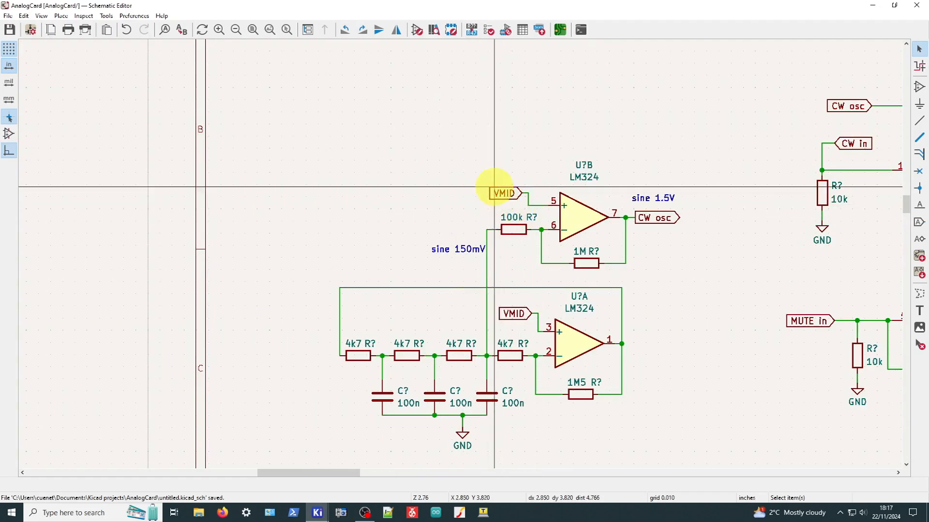
{"action": "scroll", "coordinate": [561, 217], "scroll_direction": "up", "scroll_amount": 2}
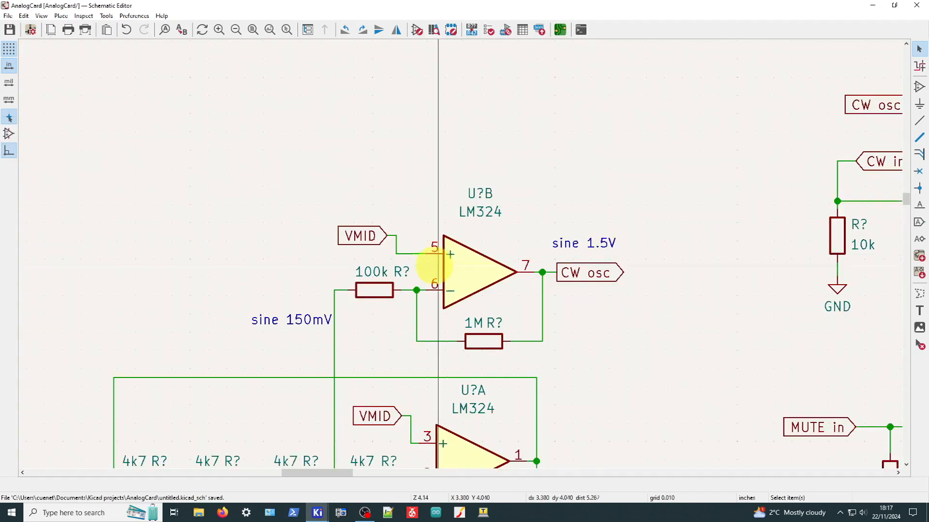
{"action": "scroll", "coordinate": [438, 265], "scroll_direction": "up", "scroll_amount": 2}
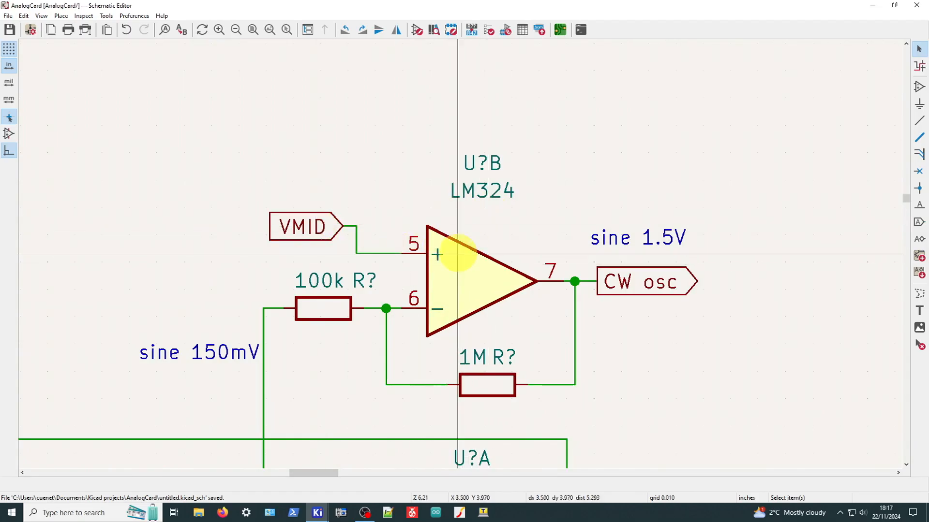
{"action": "scroll", "coordinate": [476, 327], "scroll_direction": "down", "scroll_amount": 2}
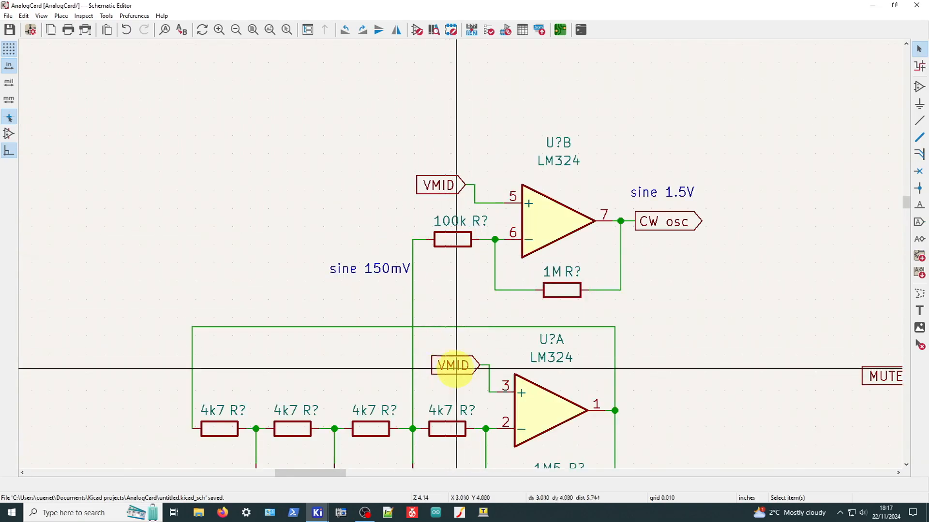
{"action": "scroll", "coordinate": [456, 369], "scroll_direction": "up", "scroll_amount": 2}
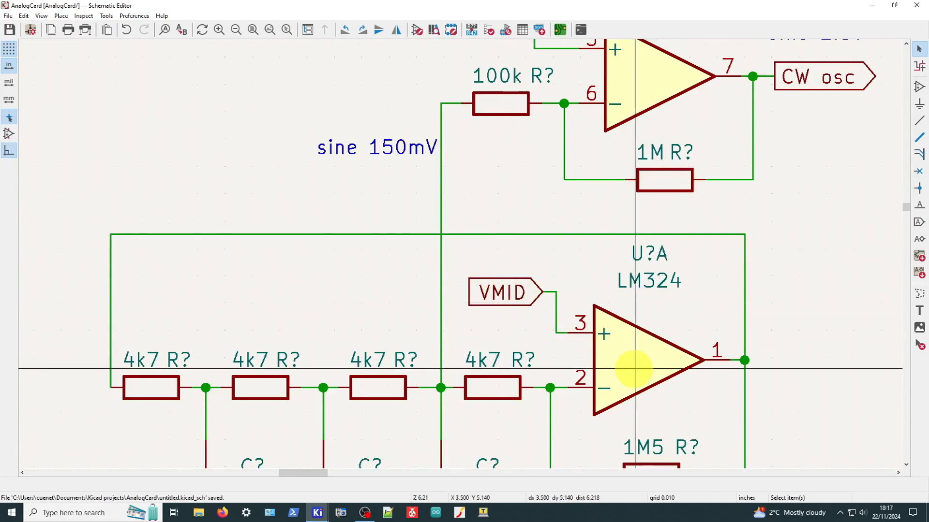
{"action": "scroll", "coordinate": [458, 234], "scroll_direction": "down", "scroll_amount": 4}
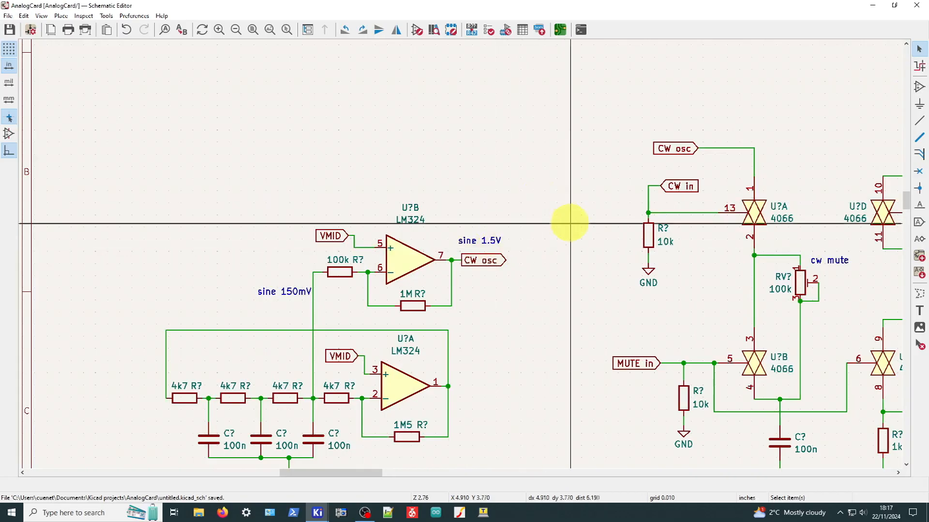
- Examine the CW oscillator, 4066 switching, low-pass filter and digitiser circuits on the root sheet
{"action": "scroll", "coordinate": [571, 290], "scroll_direction": "down", "scroll_amount": 2}
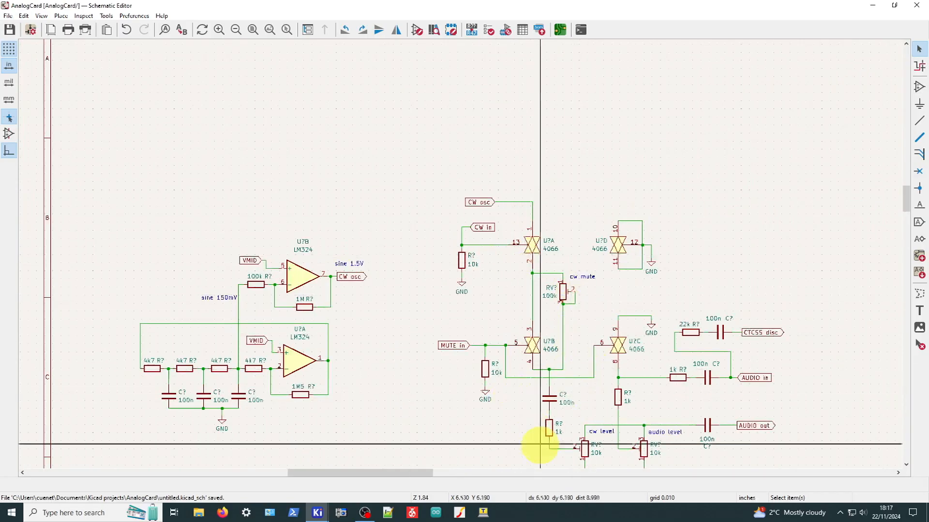
{"action": "scroll", "coordinate": [477, 436], "scroll_direction": "up", "scroll_amount": 2}
{"action": "scroll", "coordinate": [460, 253], "scroll_direction": "up", "scroll_amount": 2}
{"action": "scroll", "coordinate": [409, 307], "scroll_direction": "down", "scroll_amount": 2}
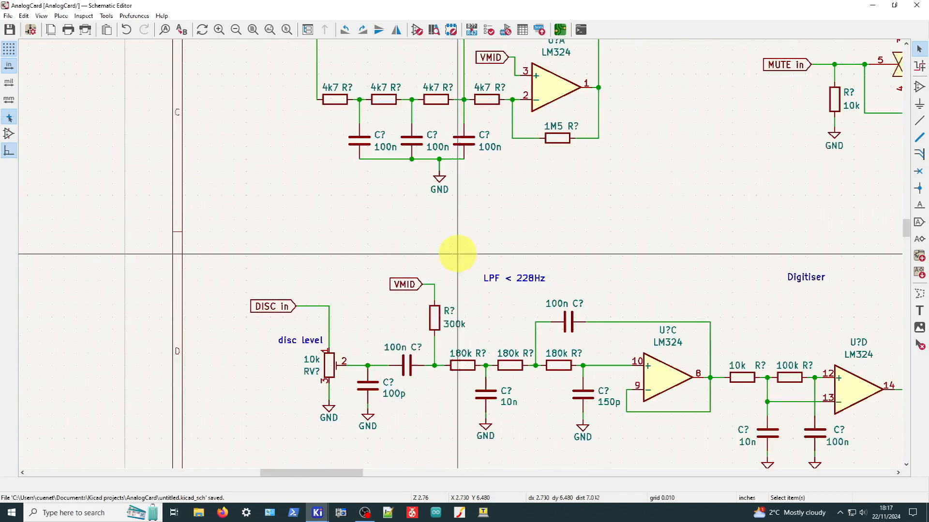
{"action": "scroll", "coordinate": [457, 253], "scroll_direction": "down", "scroll_amount": 1}
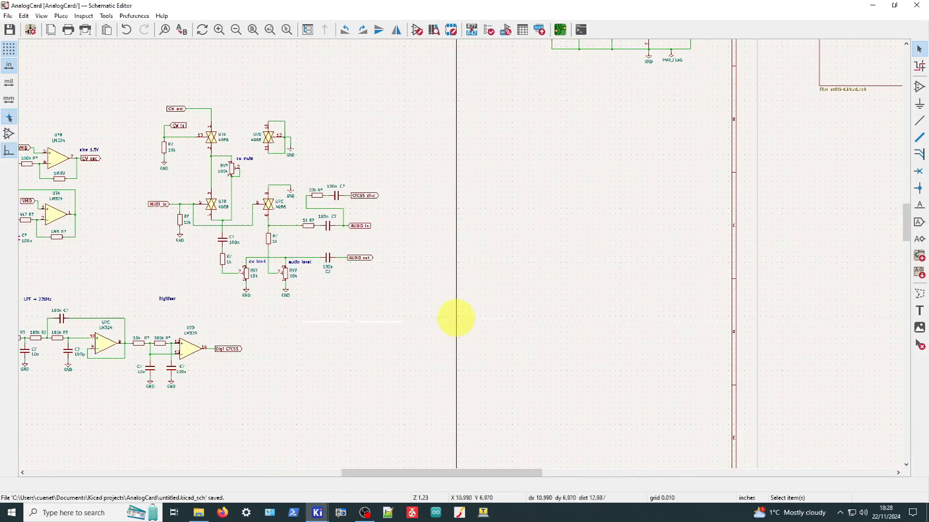
{"action": "scroll", "coordinate": [465, 270], "scroll_direction": "up", "scroll_amount": 2}
{"action": "scroll", "coordinate": [458, 249], "scroll_direction": "down", "scroll_amount": 2}
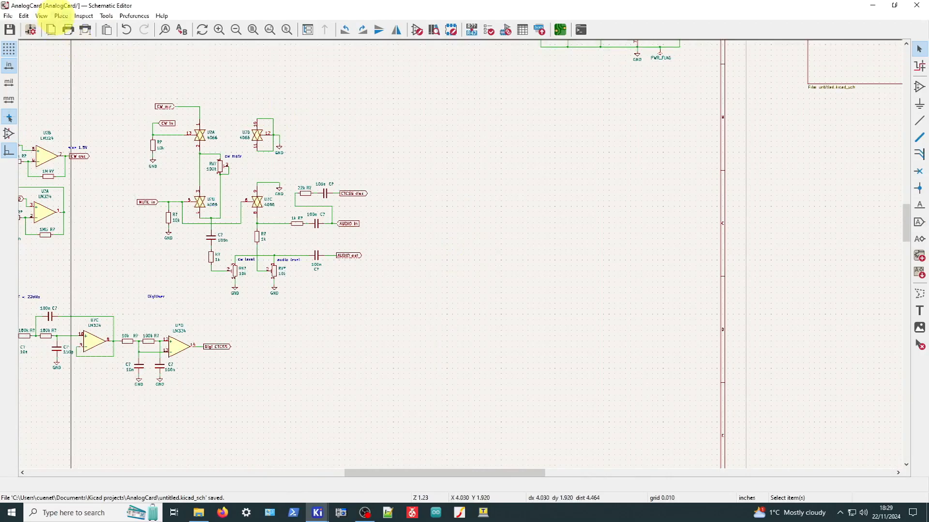
- Search the symbol library for 328p and preview the DIP-28 ATmega328P-P variant
{"action": "left_click", "coordinate": [61, 16]}
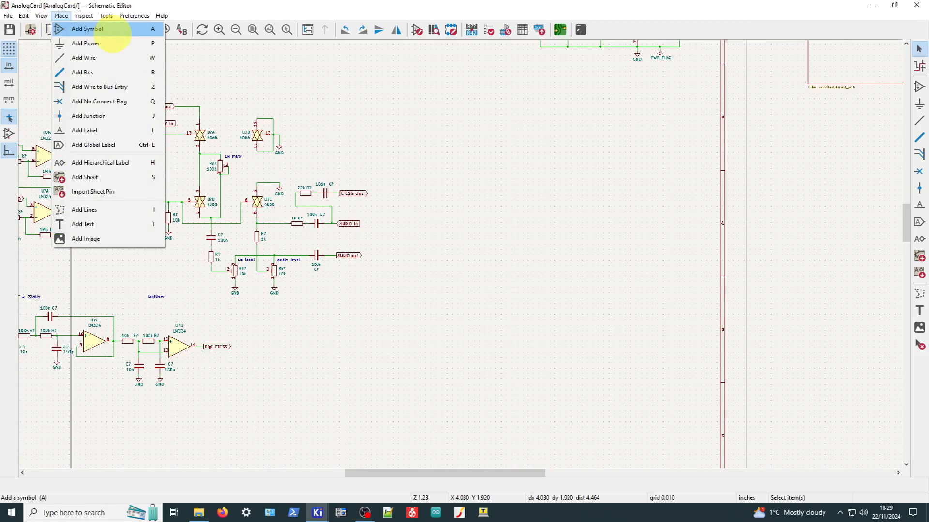
{"action": "left_click", "coordinate": [110, 31]}
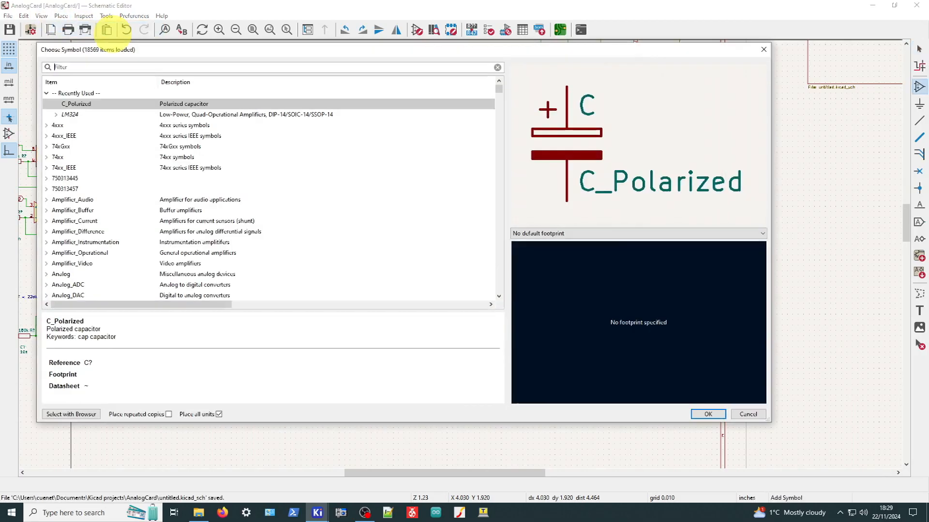
{"action": "left_click_drag", "start_coordinate": [180, 50], "coordinate": [248, 81]}
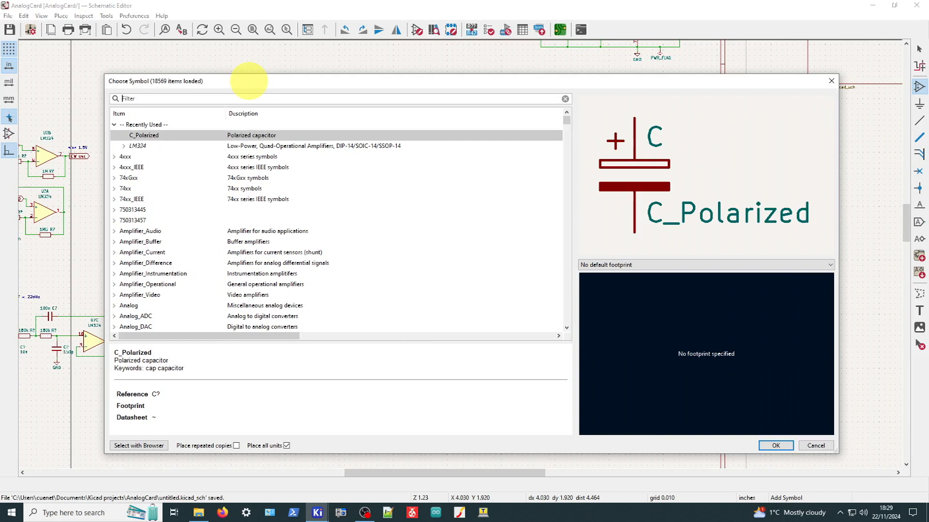
{"action": "type", "text": "p"}
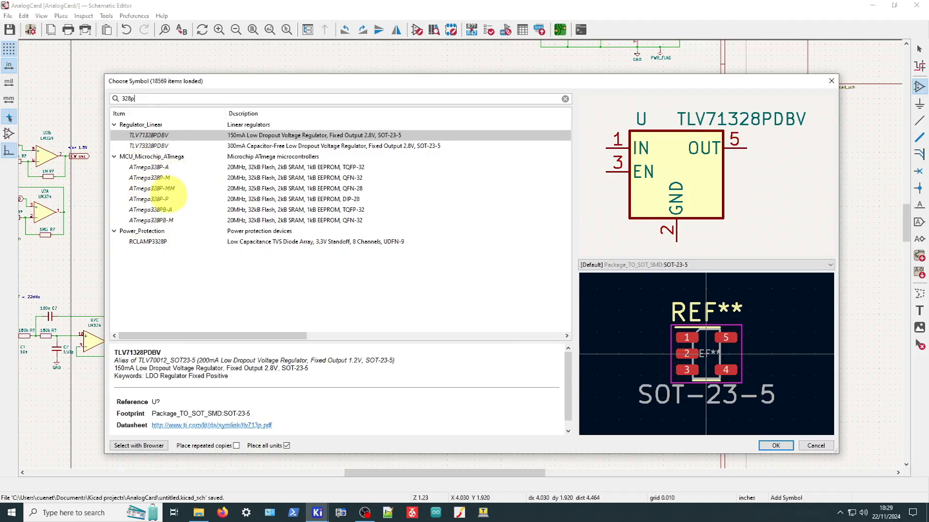
{"action": "left_click", "coordinate": [166, 198]}
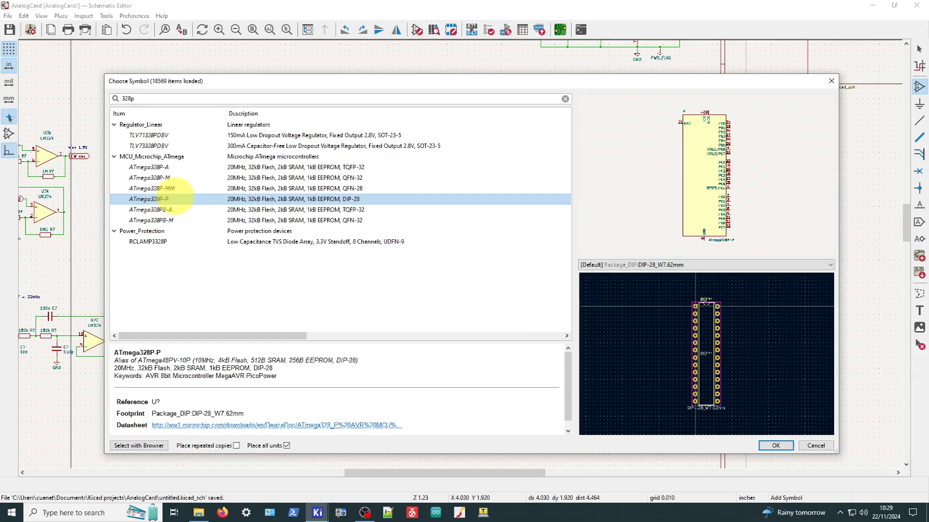
- Compare the ATmega328P-M, ATmega328PB-A and ATmega328P-A variants by their symbols and default footprints
{"action": "key", "text": "Up"}
{"action": "key", "text": "Up"}
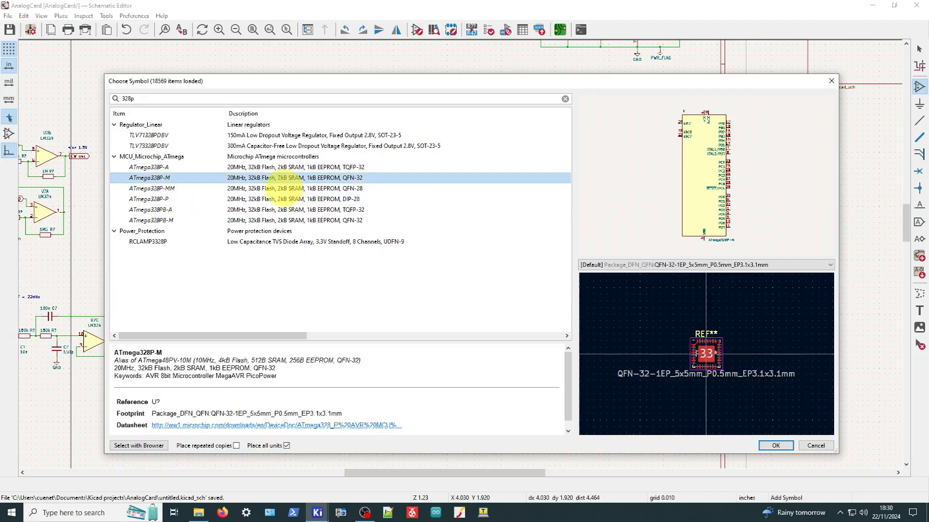
{"action": "left_click", "coordinate": [269, 210]}
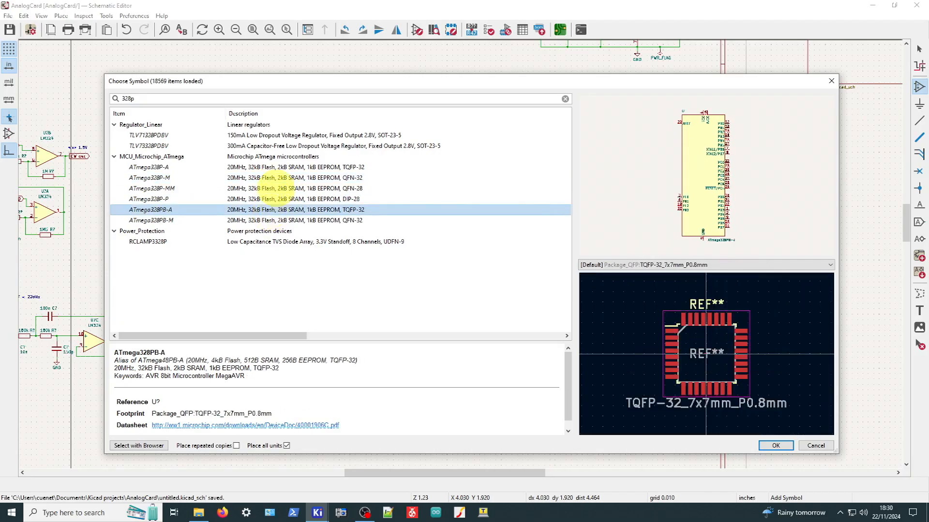
{"action": "left_click", "coordinate": [275, 168]}
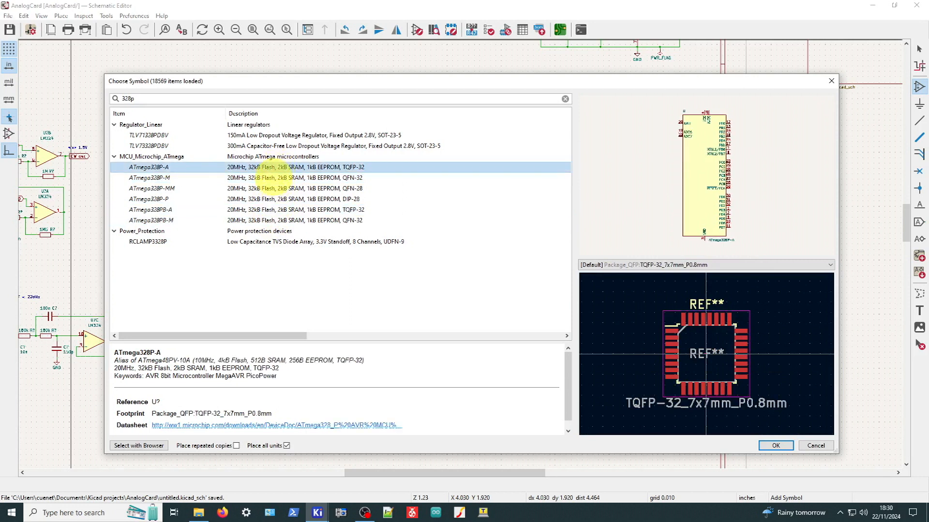
{"action": "left_click", "coordinate": [273, 178]}
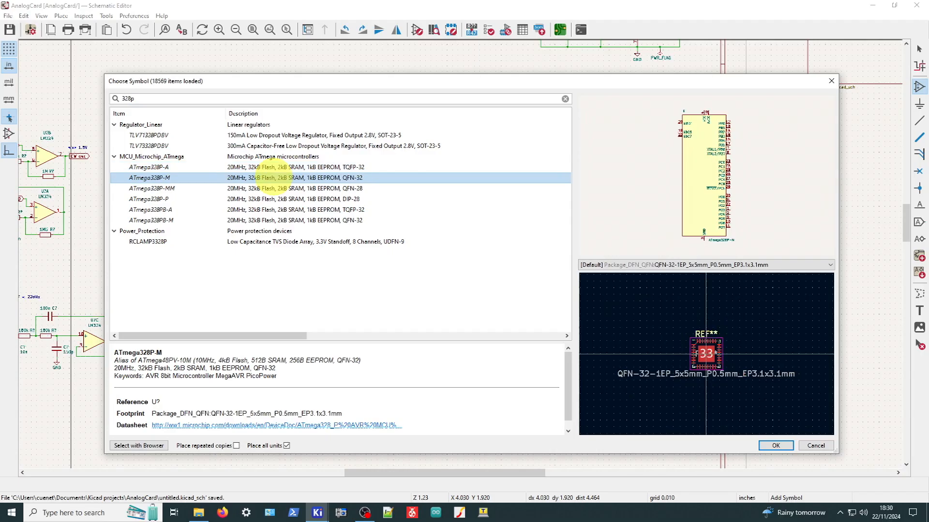
{"action": "left_click", "coordinate": [271, 167]}
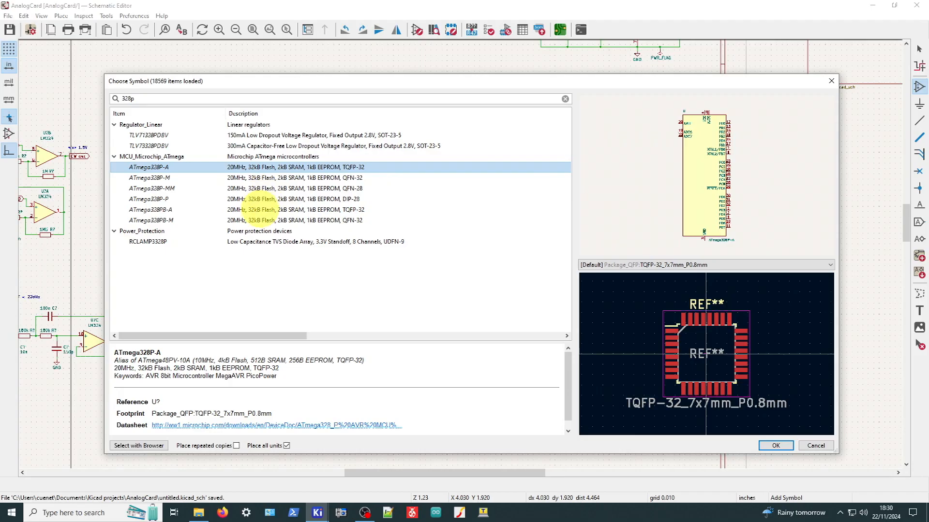
- Place an ATmega328PB-A symbol in the empty area of the root sheet, below the power section
{"action": "left_click", "coordinate": [260, 210]}
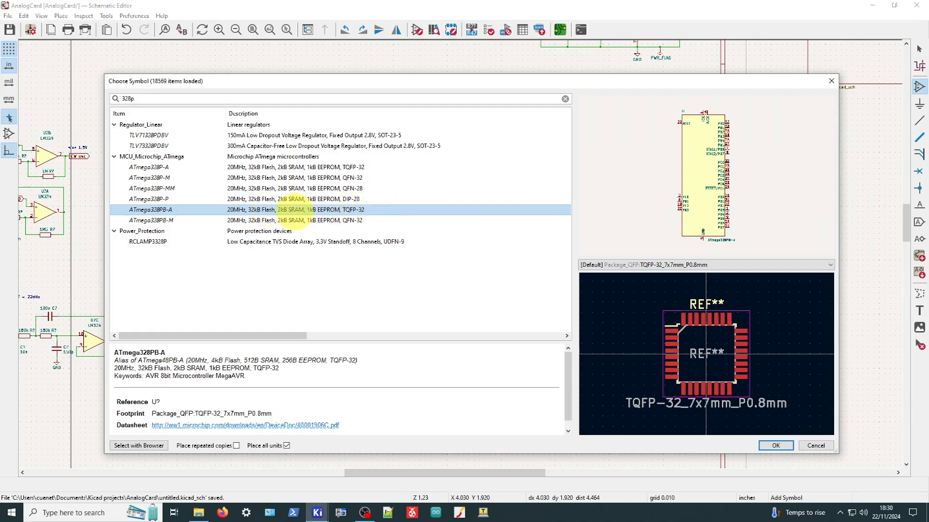
{"action": "double_click", "coordinate": [293, 211]}
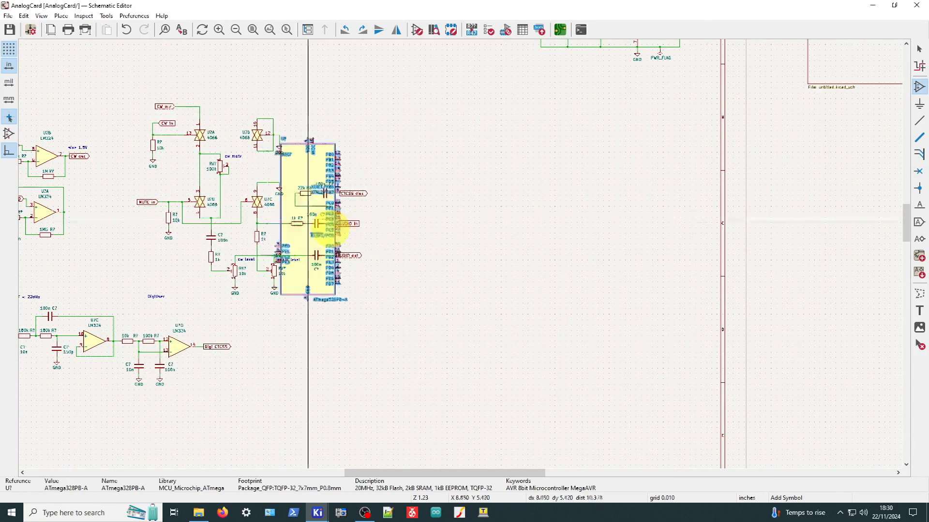
{"action": "scroll", "coordinate": [493, 258], "scroll_direction": "down", "scroll_amount": 4}
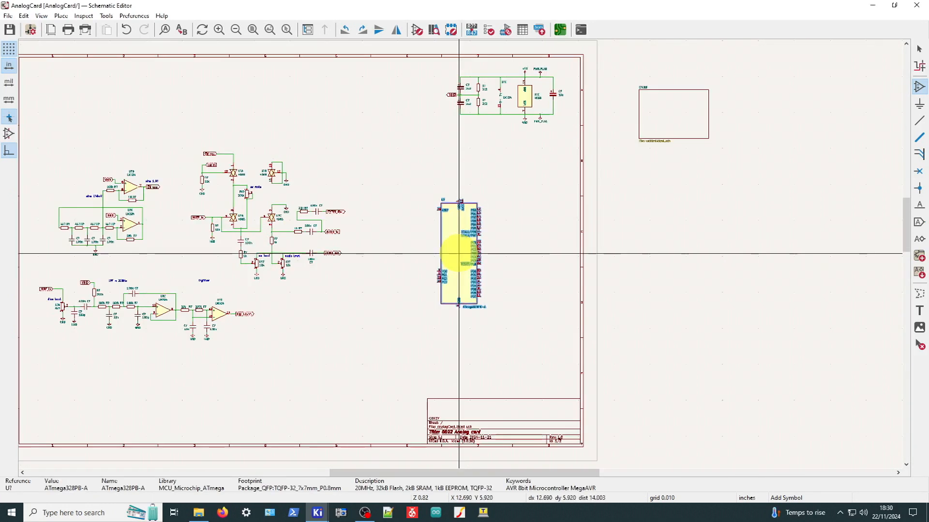
{"action": "scroll", "coordinate": [462, 228], "scroll_direction": "up", "scroll_amount": 2}
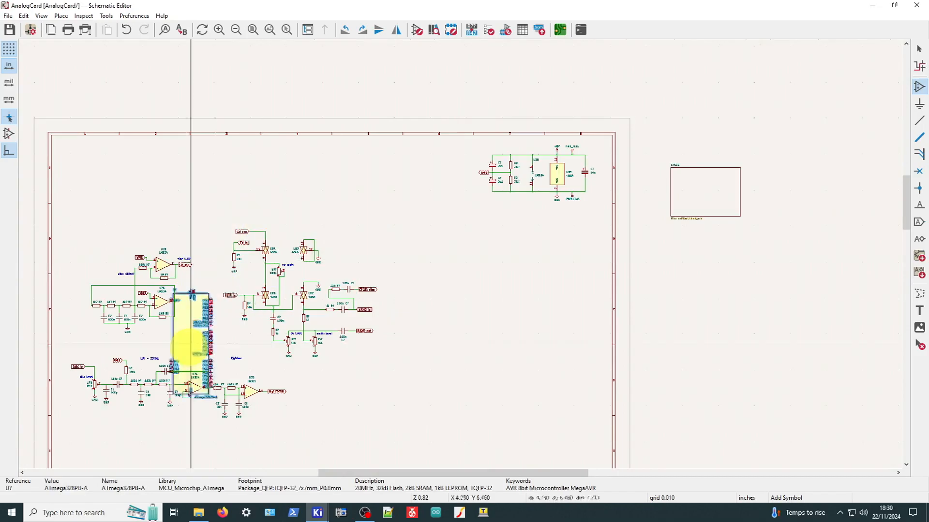
{"action": "scroll", "coordinate": [322, 348], "scroll_direction": "down", "scroll_amount": 1}
{"action": "scroll", "coordinate": [459, 254], "scroll_direction": "up", "scroll_amount": 1}
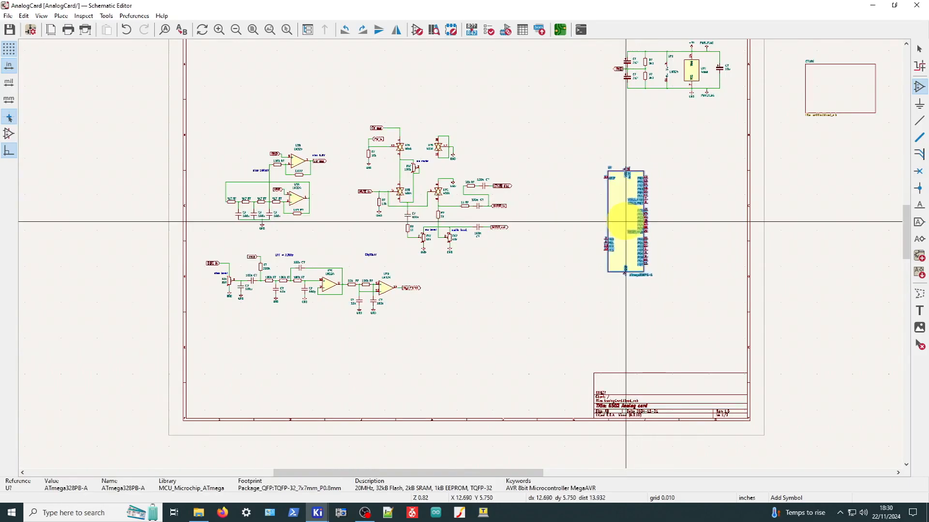
{"action": "left_click", "coordinate": [625, 221]}
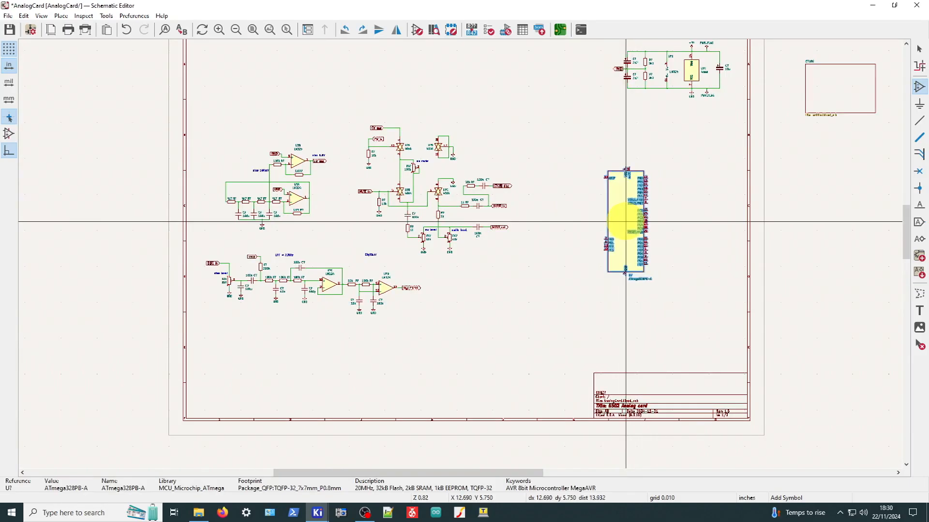
{"action": "key", "text": "Escape"}
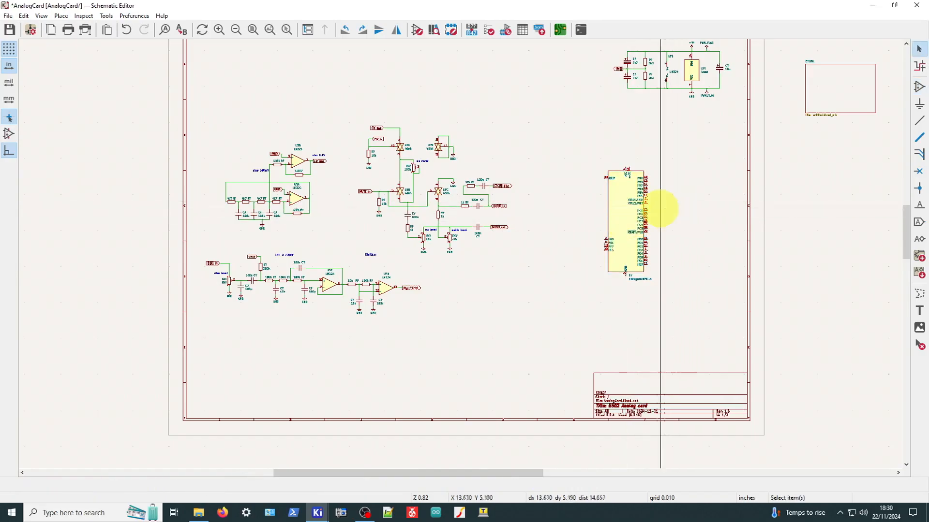
- Move the oscillator, switching, filter and digitiser circuits together further up the root sheet
{"action": "scroll", "coordinate": [516, 215], "scroll_direction": "up", "scroll_amount": 1}
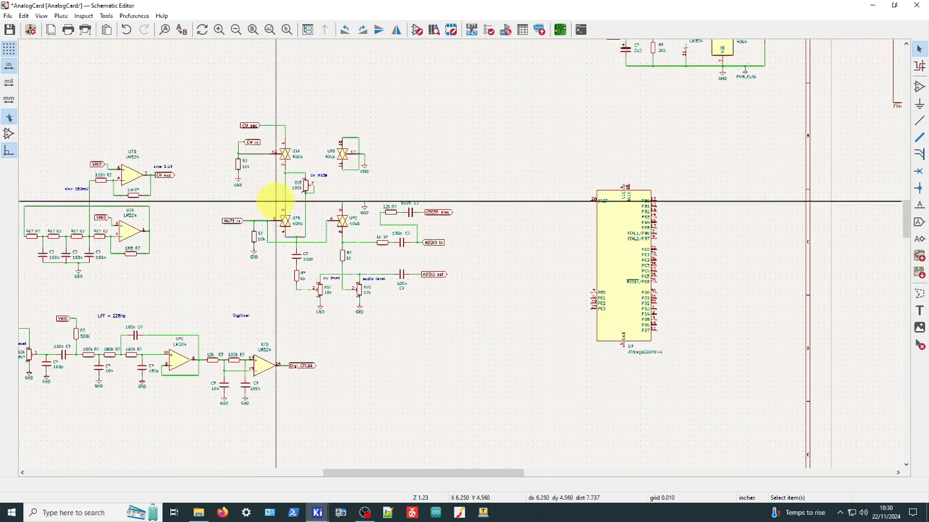
{"action": "scroll", "coordinate": [276, 201], "scroll_direction": "down", "scroll_amount": 1}
{"action": "left_click_drag", "start_coordinate": [584, 424], "coordinate": [276, 175]}
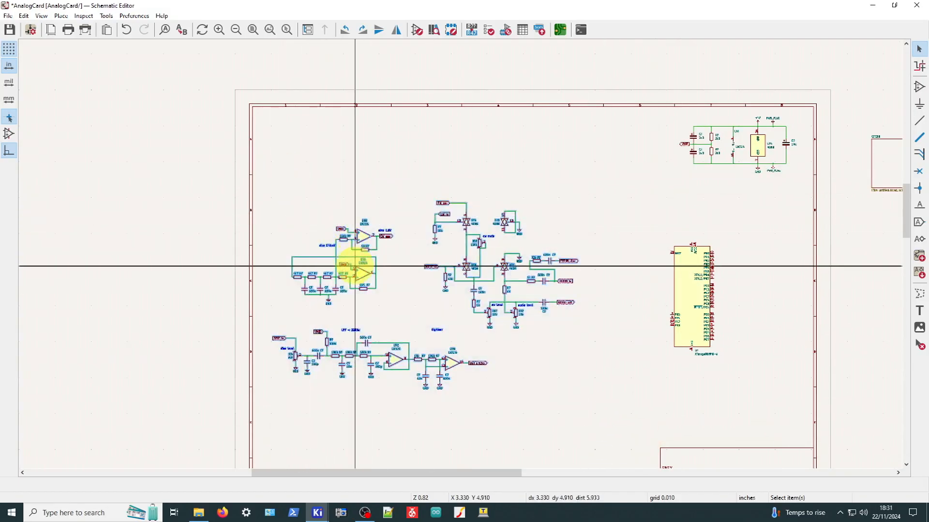
{"action": "left_click_drag", "start_coordinate": [362, 274], "coordinate": [367, 223]}
{"action": "left_click", "coordinate": [367, 223]}
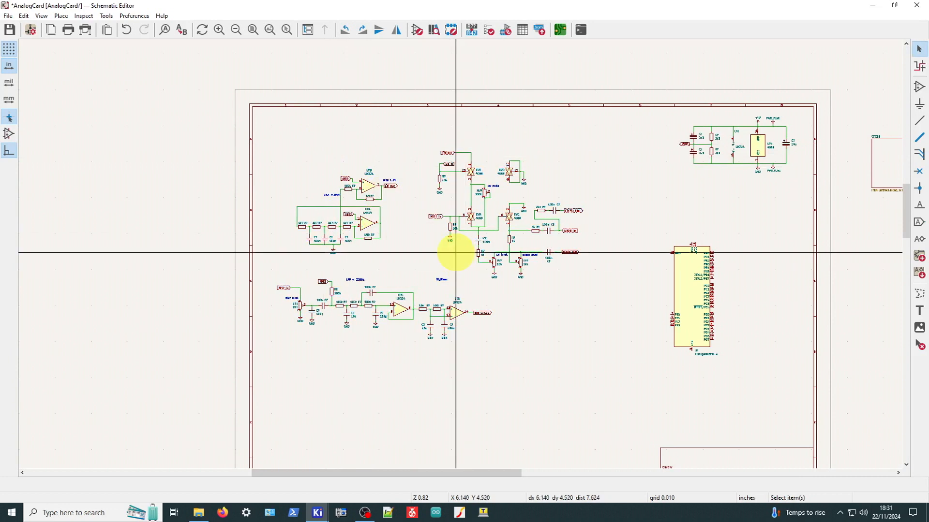
- Review the root sheet layout and the microcontroller circuit with its ISP-6 header, channel DIP switch, crystal and serial connector
{"action": "scroll", "coordinate": [456, 252], "scroll_direction": "up", "scroll_amount": 2}
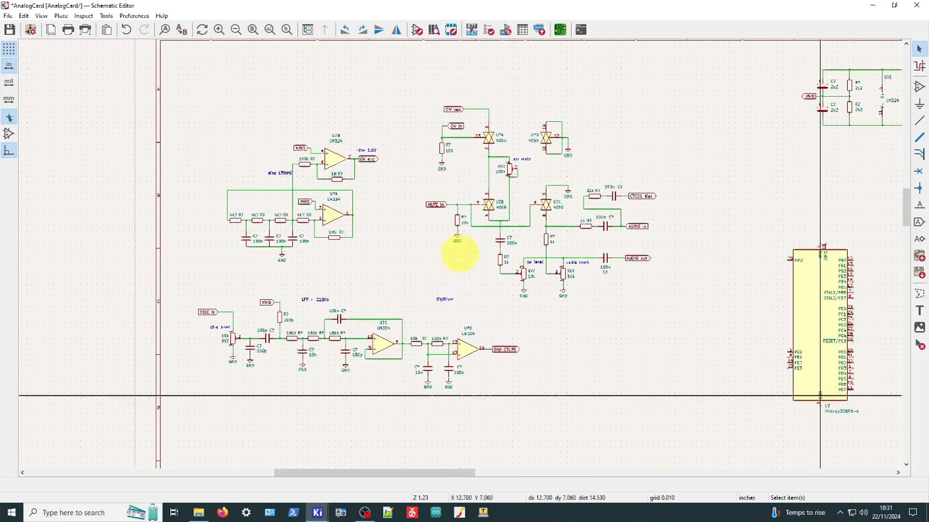
{"action": "scroll", "coordinate": [451, 214], "scroll_direction": "down", "scroll_amount": 3}
{"action": "scroll", "coordinate": [458, 253], "scroll_direction": "up", "scroll_amount": 4}
{"action": "scroll", "coordinate": [458, 255], "scroll_direction": "down", "scroll_amount": 1}
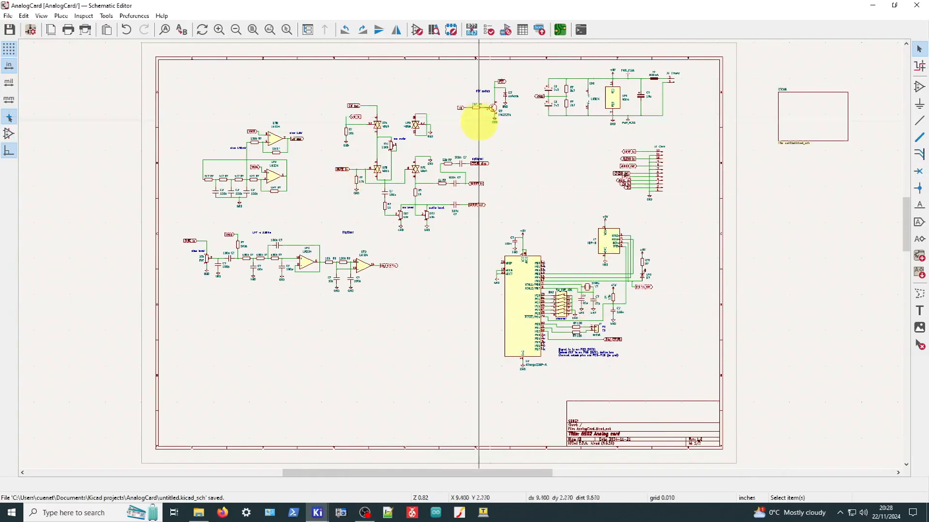
{"action": "scroll", "coordinate": [577, 285], "scroll_direction": "up", "scroll_amount": 4}
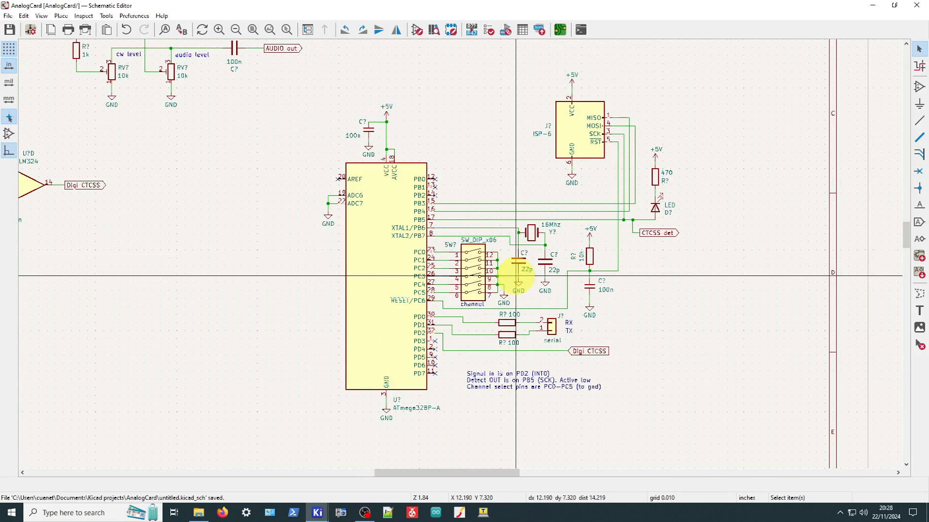
{"action": "middle_click_drag", "start_coordinate": [518, 266], "coordinate": [459, 253]}
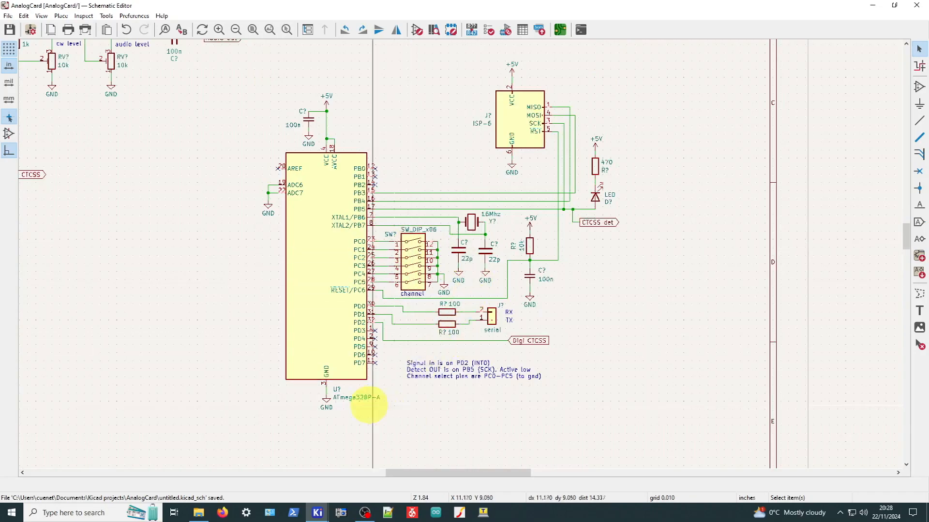
- Examine the microcontroller's part label, signal notes, supply pins, grounded ADC pins and port B connections
{"action": "scroll", "coordinate": [379, 397], "scroll_direction": "up", "scroll_amount": 4}
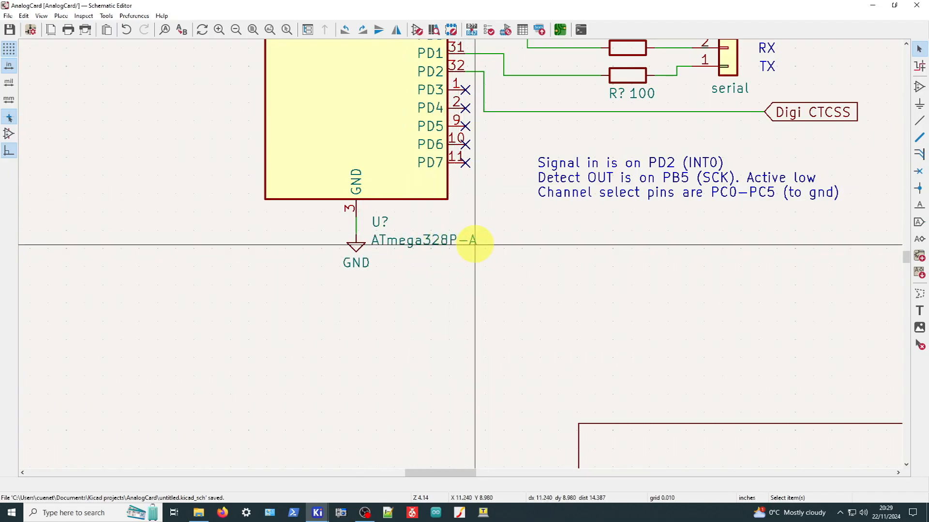
{"action": "scroll", "coordinate": [460, 242], "scroll_direction": "down", "scroll_amount": 3}
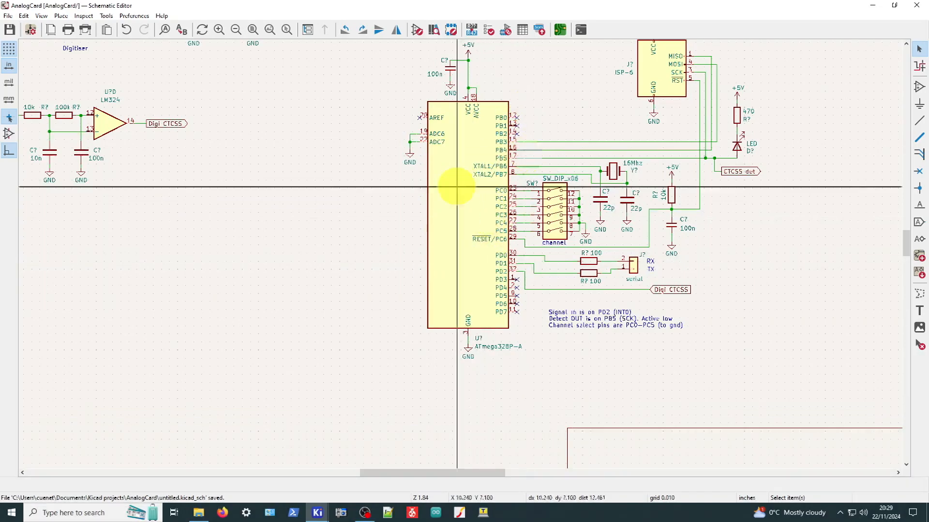
{"action": "scroll", "coordinate": [502, 359], "scroll_direction": "up", "scroll_amount": 3}
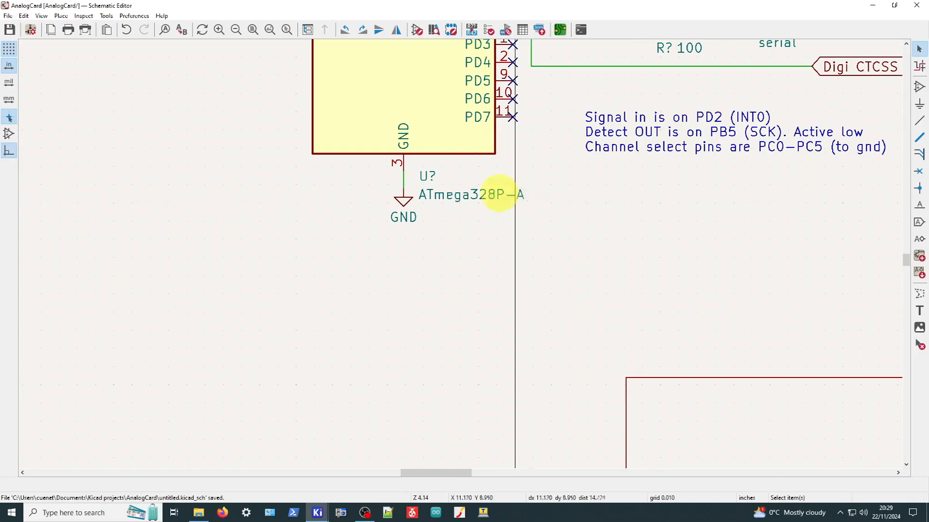
{"action": "scroll", "coordinate": [448, 242], "scroll_direction": "down", "scroll_amount": 3}
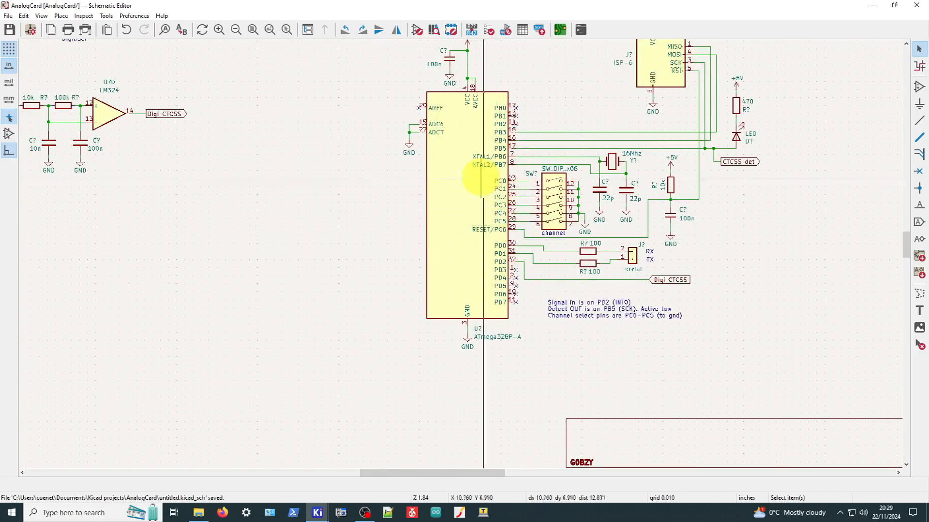
{"action": "scroll", "coordinate": [467, 125], "scroll_direction": "down", "scroll_amount": 3}
{"action": "scroll", "coordinate": [431, 193], "scroll_direction": "up", "scroll_amount": 4}
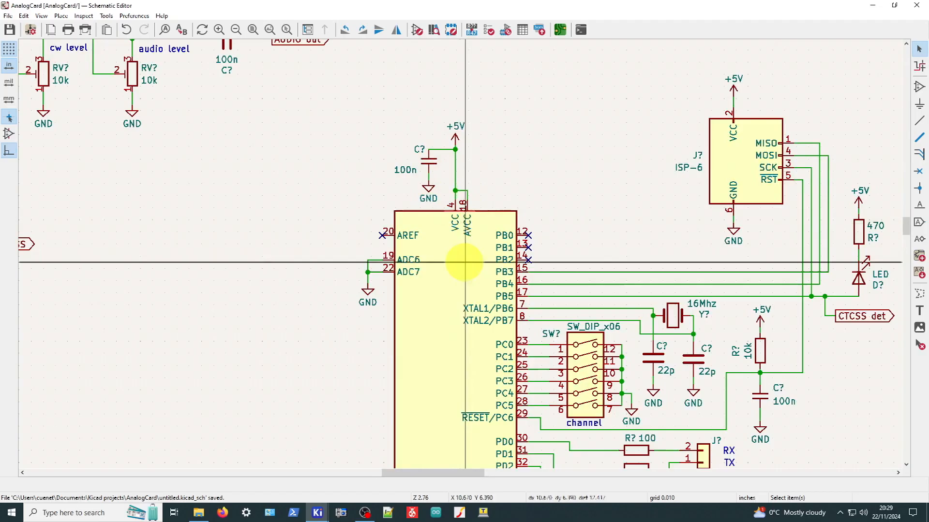
{"action": "scroll", "coordinate": [464, 254], "scroll_direction": "down", "scroll_amount": 3}
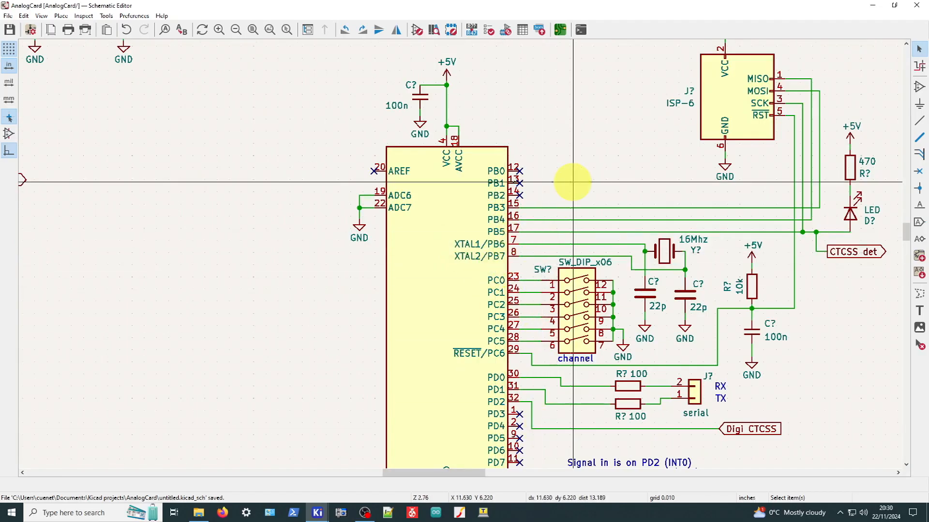
{"action": "scroll", "coordinate": [510, 170], "scroll_direction": "up", "scroll_amount": 3}
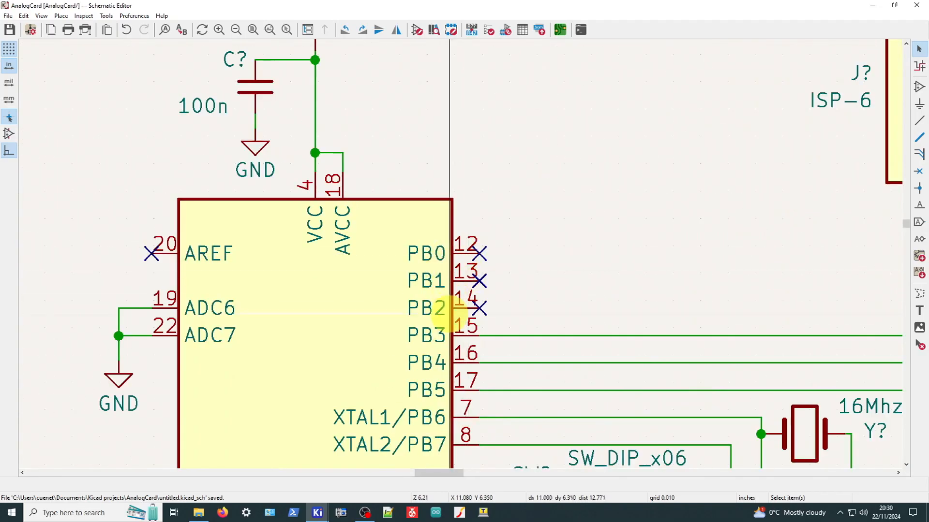
- Point out the Add No Connect Flag command and inspect the flagged unused pins on ports B and D
{"action": "left_click", "coordinate": [478, 252]}
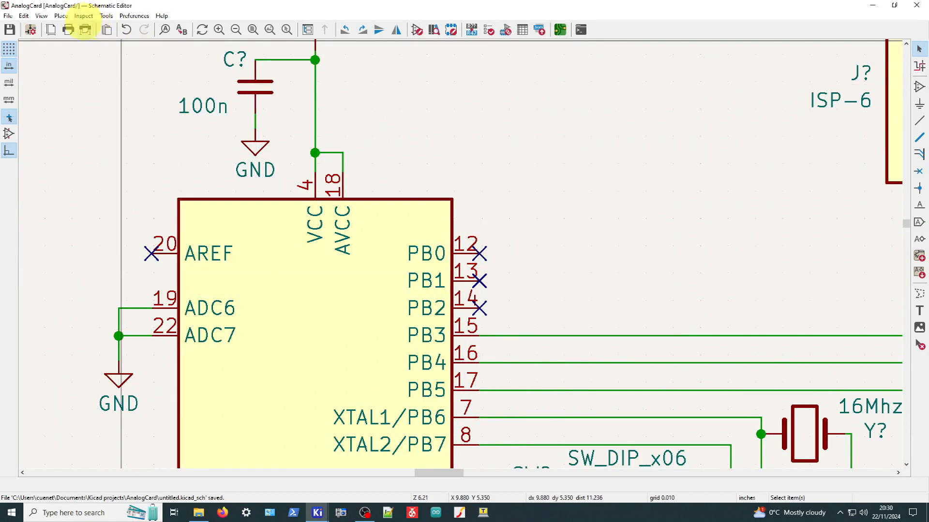
{"action": "left_click", "coordinate": [59, 16]}
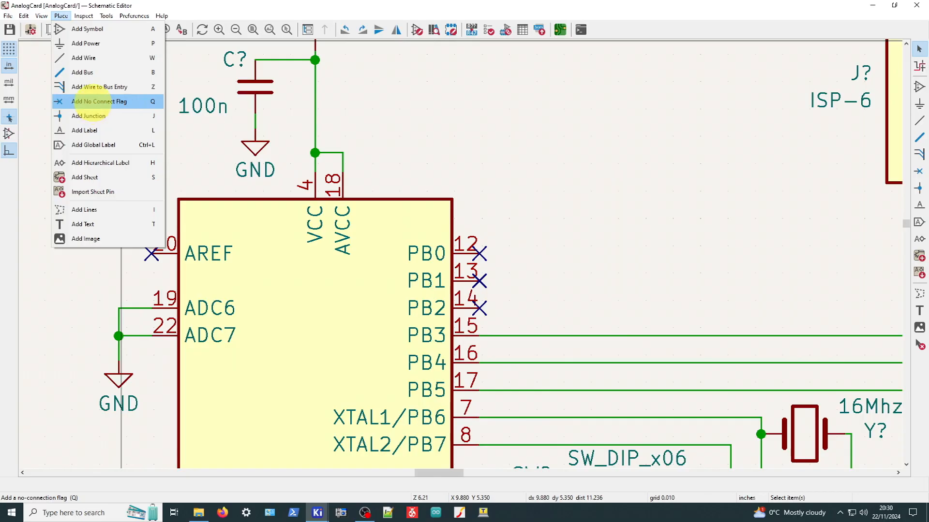
{"action": "left_click", "coordinate": [89, 101]}
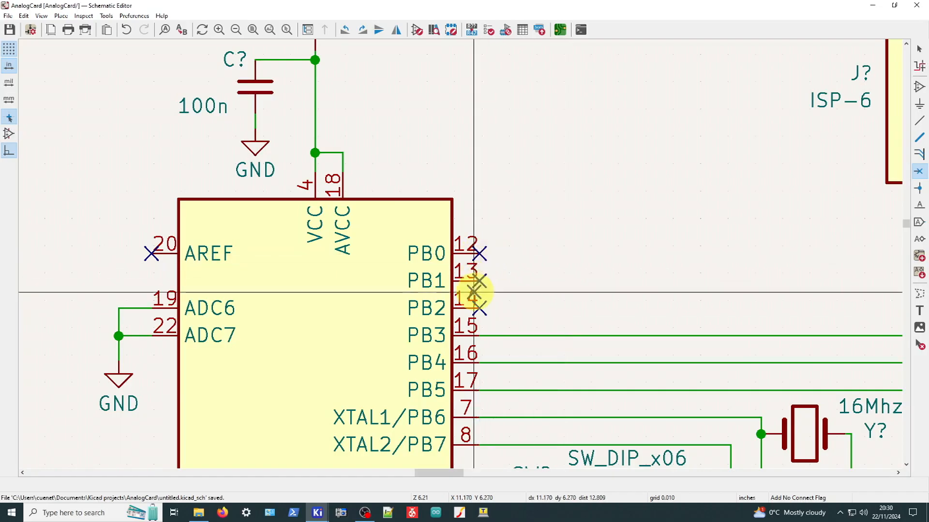
{"action": "scroll", "coordinate": [466, 369], "scroll_direction": "down", "scroll_amount": 2}
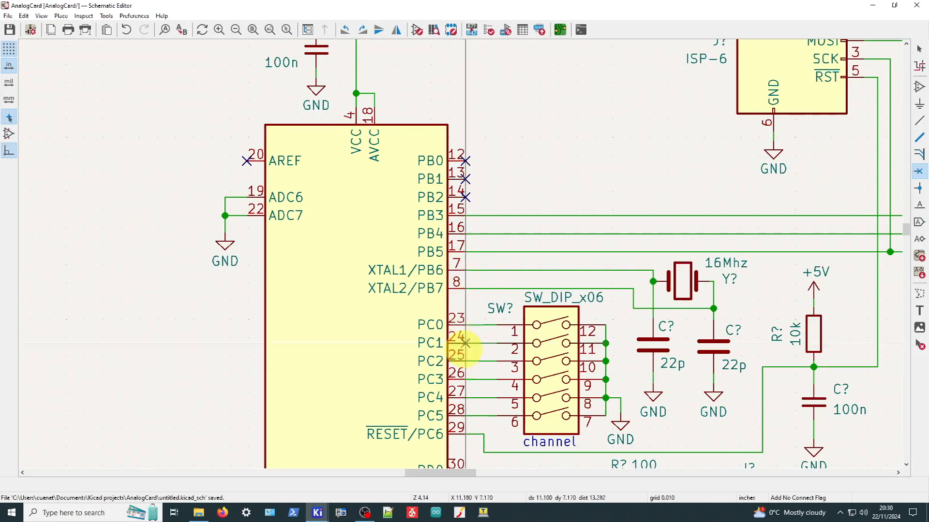
{"action": "scroll", "coordinate": [464, 460], "scroll_direction": "down", "scroll_amount": 2}
{"action": "scroll", "coordinate": [460, 245], "scroll_direction": "up", "scroll_amount": 4}
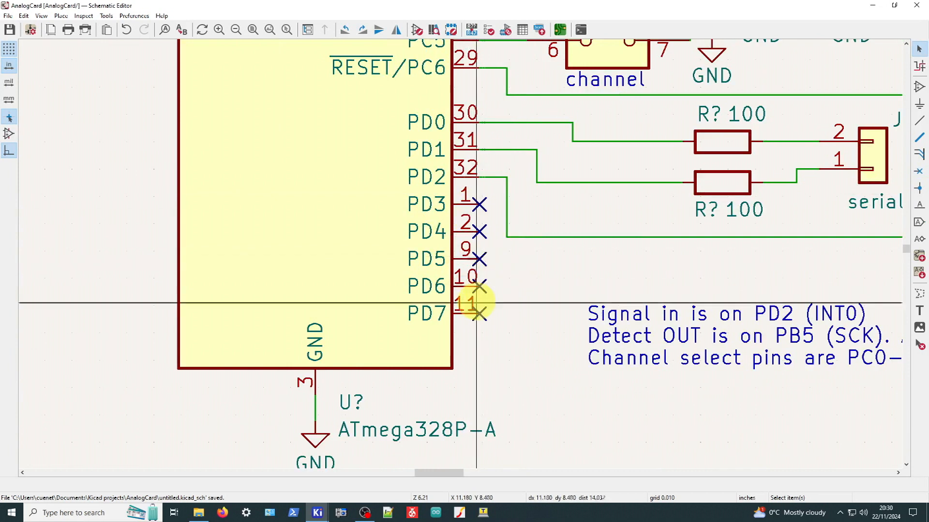
{"action": "scroll", "coordinate": [417, 100], "scroll_direction": "down", "scroll_amount": 1}
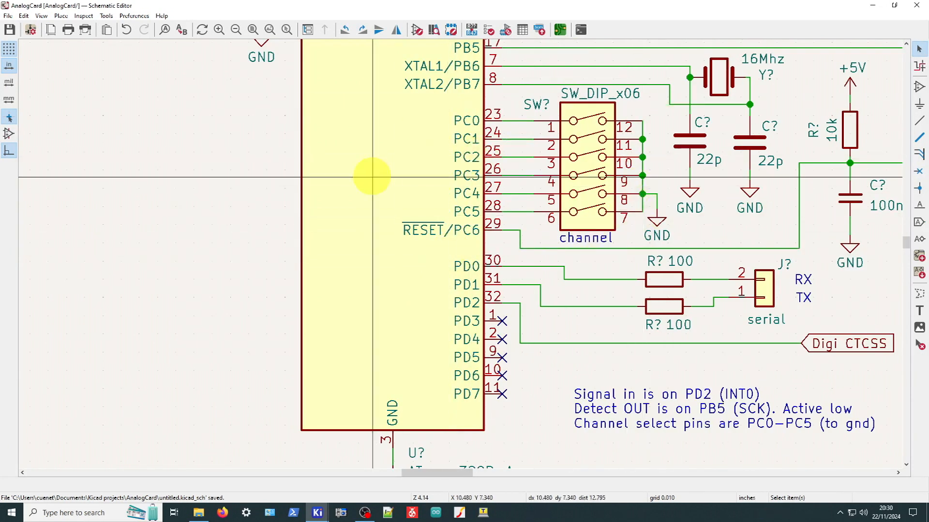
- Trace the Digi CTCSS signal from the digitiser to microcontroller pin PD2, checking it against the signal notes
{"action": "scroll", "coordinate": [385, 207], "scroll_direction": "down", "scroll_amount": 2}
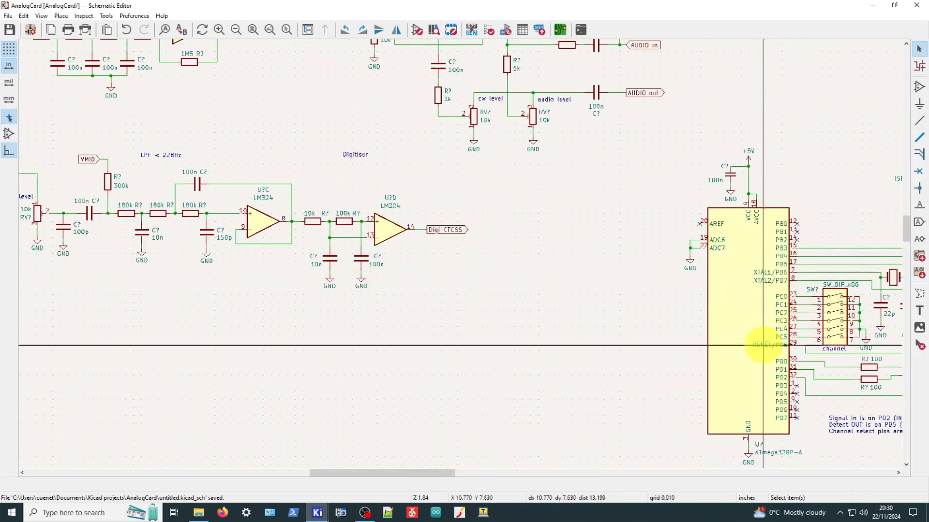
{"action": "scroll", "coordinate": [793, 325], "scroll_direction": "up", "scroll_amount": 1}
{"action": "scroll", "coordinate": [479, 251], "scroll_direction": "up", "scroll_amount": 1}
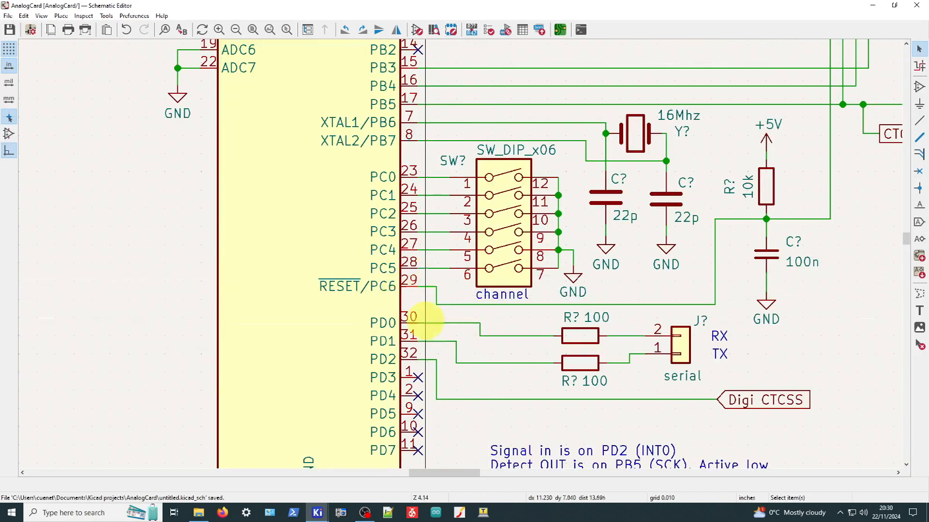
{"action": "scroll", "coordinate": [430, 316], "scroll_direction": "down", "scroll_amount": 1}
{"action": "scroll", "coordinate": [560, 367], "scroll_direction": "up", "scroll_amount": 1}
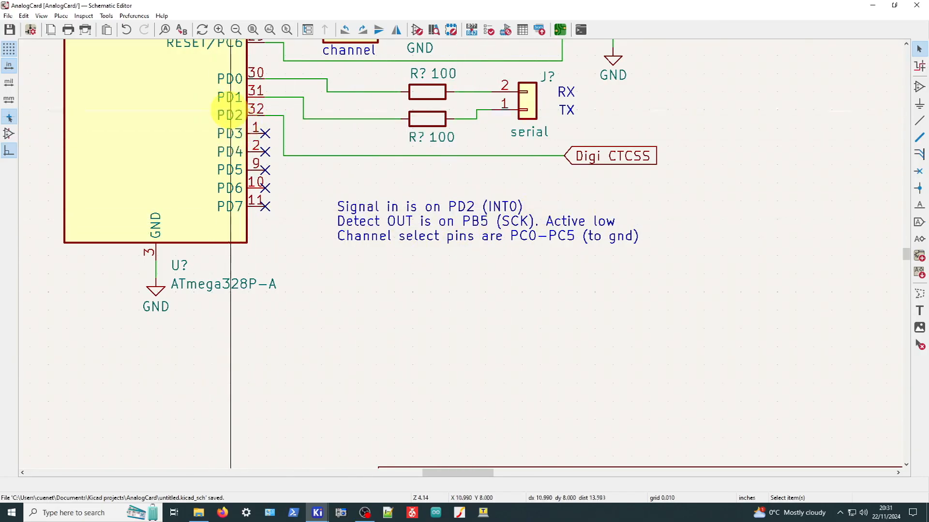
{"action": "scroll", "coordinate": [231, 115], "scroll_direction": "up", "scroll_amount": 3}
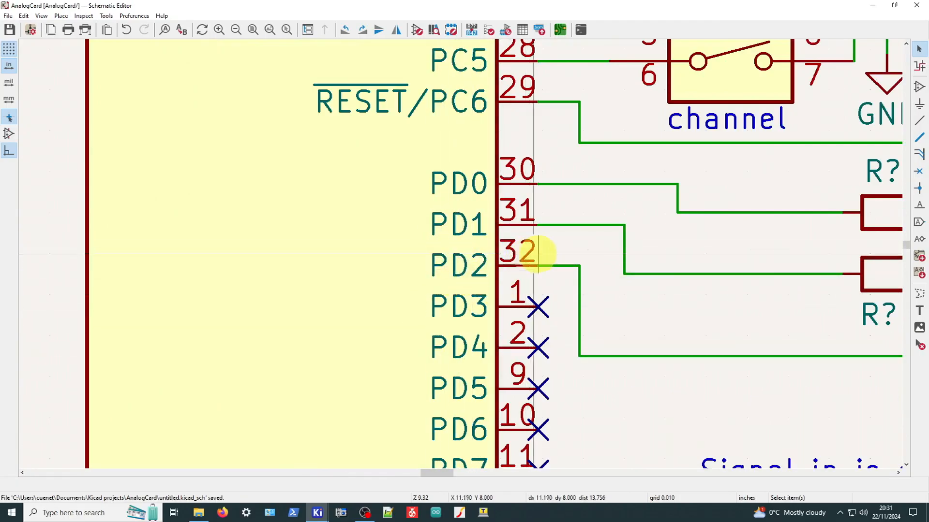
{"action": "scroll", "coordinate": [299, 301], "scroll_direction": "down", "scroll_amount": 5}
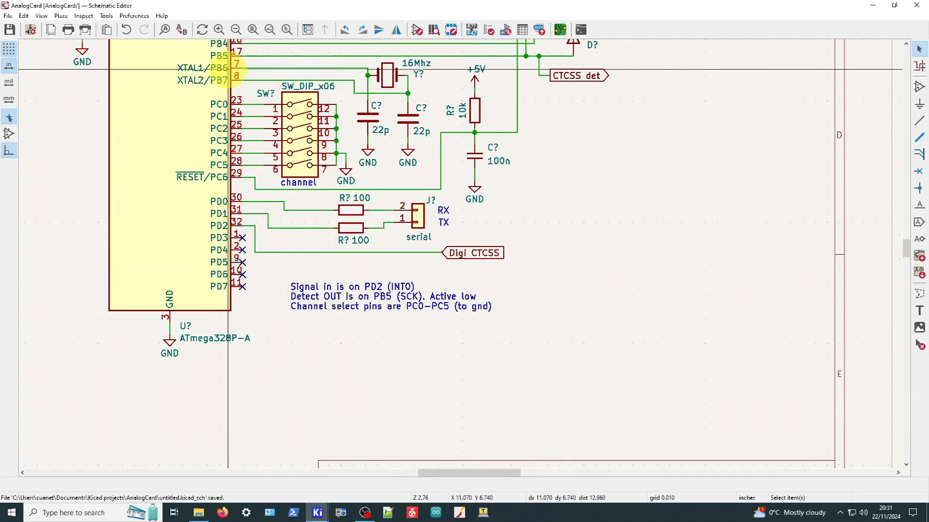
- Follow the detect output from pin PB5 to the ISP header, the LED and the CTCSS det label
{"action": "scroll", "coordinate": [234, 67], "scroll_direction": "down", "scroll_amount": 2}
{"action": "scroll", "coordinate": [477, 259], "scroll_direction": "up", "scroll_amount": 5}
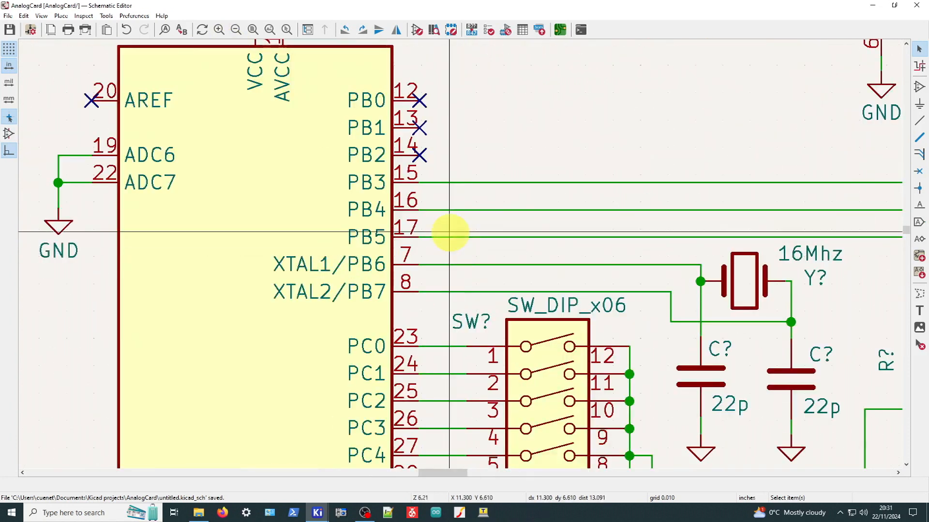
{"action": "scroll", "coordinate": [365, 236], "scroll_direction": "up", "scroll_amount": 3}
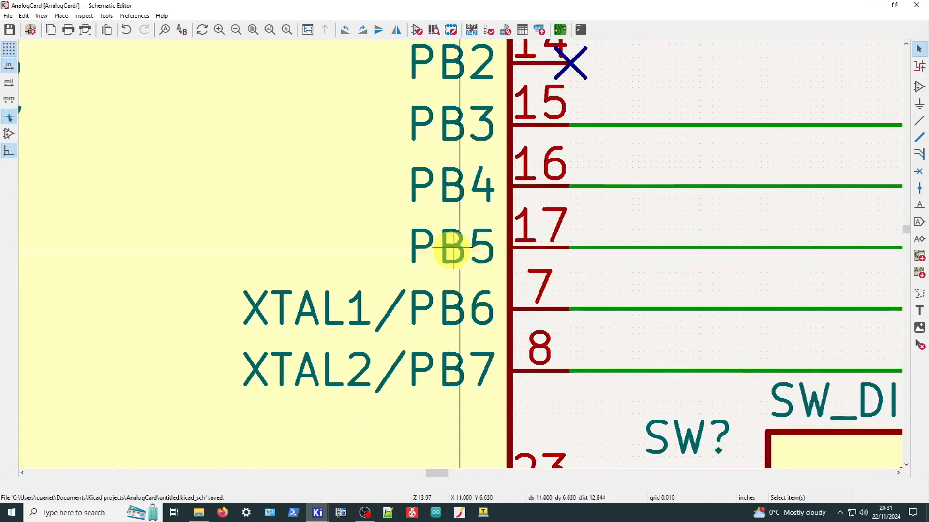
{"action": "scroll", "coordinate": [818, 259], "scroll_direction": "down", "scroll_amount": 2}
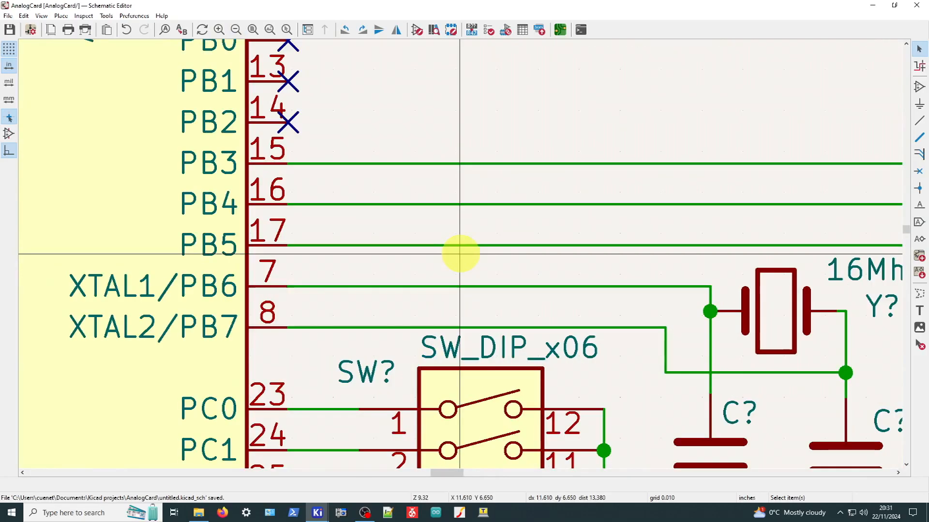
{"action": "scroll", "coordinate": [542, 261], "scroll_direction": "down", "scroll_amount": 1}
{"action": "scroll", "coordinate": [750, 248], "scroll_direction": "down", "scroll_amount": 1}
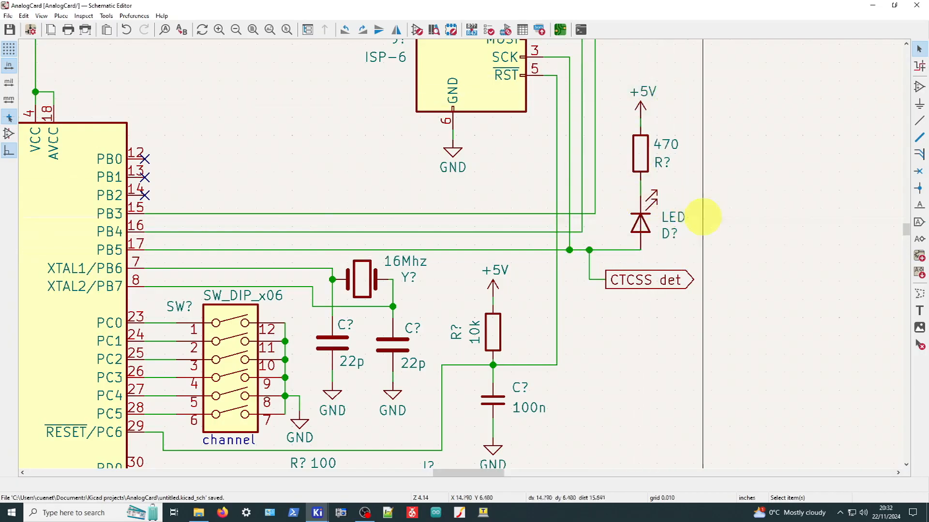
- Replace the LED on the PB5 line with a reversed one, its anode towards the 470 resistor and cathode towards PB5
{"action": "left_click", "coordinate": [642, 224]}
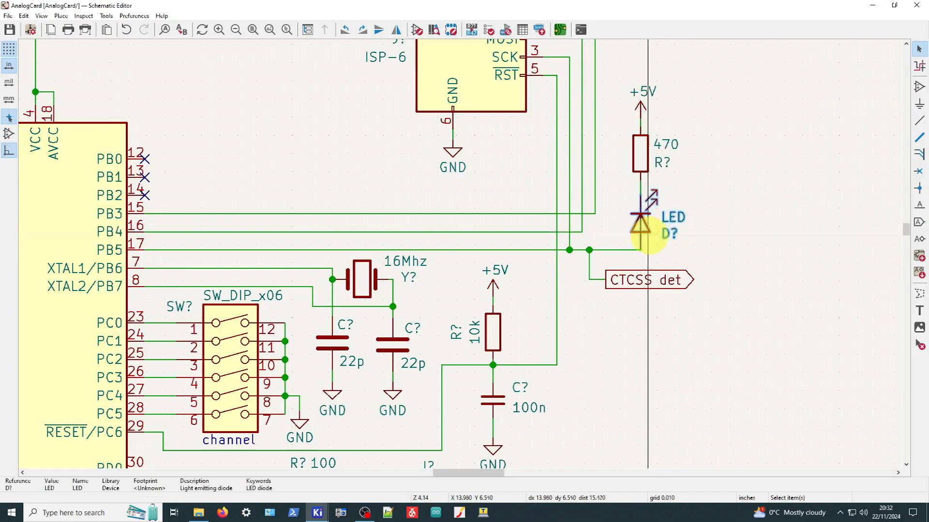
{"action": "key", "text": "Delete"}
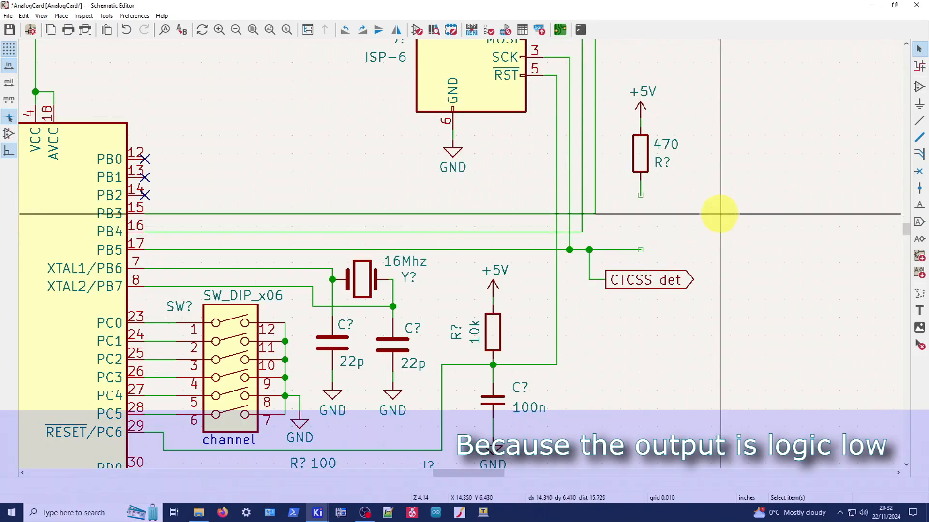
{"action": "key", "text": "ctrl+v"}
{"action": "left_click", "coordinate": [714, 221]}
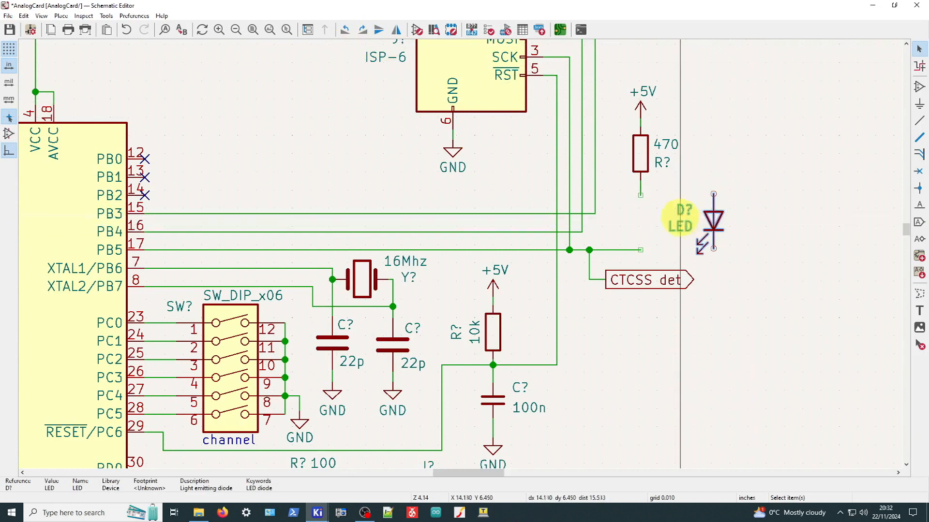
{"action": "left_click_drag", "start_coordinate": [681, 209], "coordinate": [642, 223]}
{"action": "left_click", "coordinate": [674, 226]}
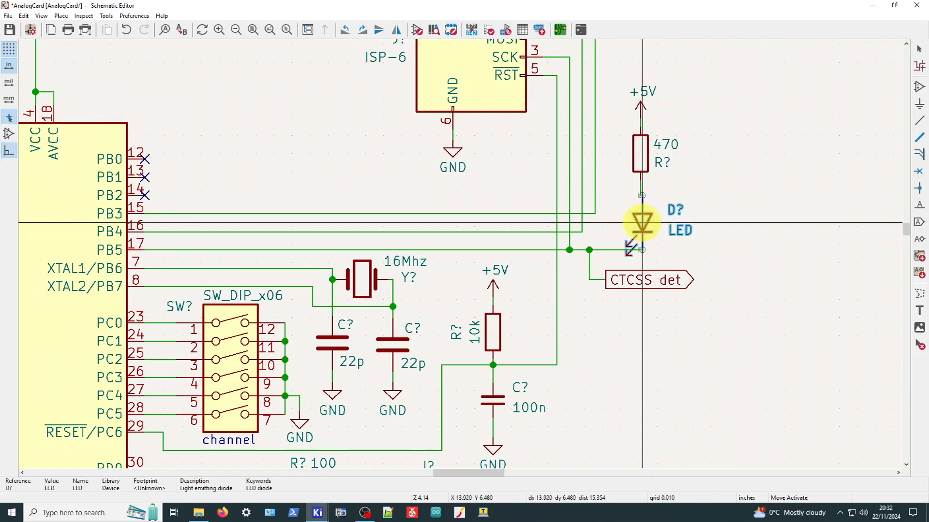
{"action": "left_click", "coordinate": [640, 222]}
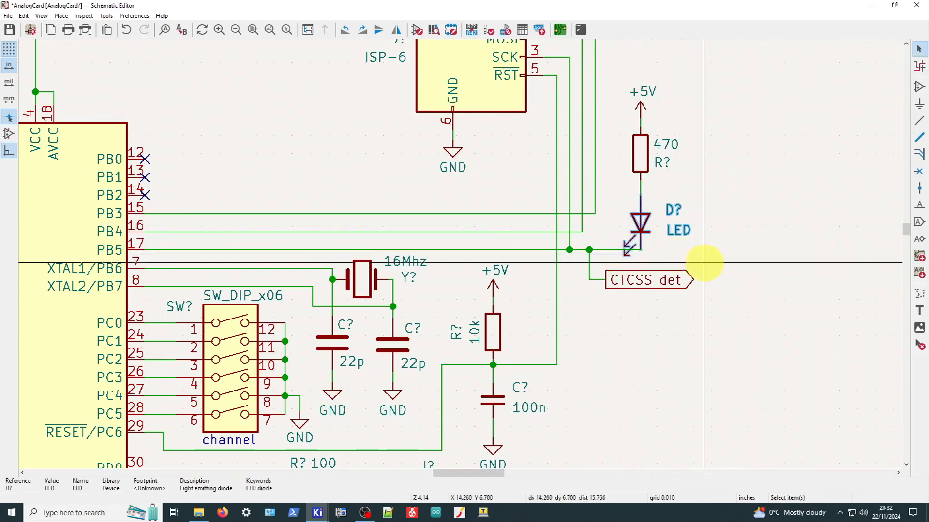
- Mirror the LED left to right with its reference and value placed clear of the wires, and save the schematic
{"action": "scroll", "coordinate": [651, 249], "scroll_direction": "up", "scroll_amount": 3}
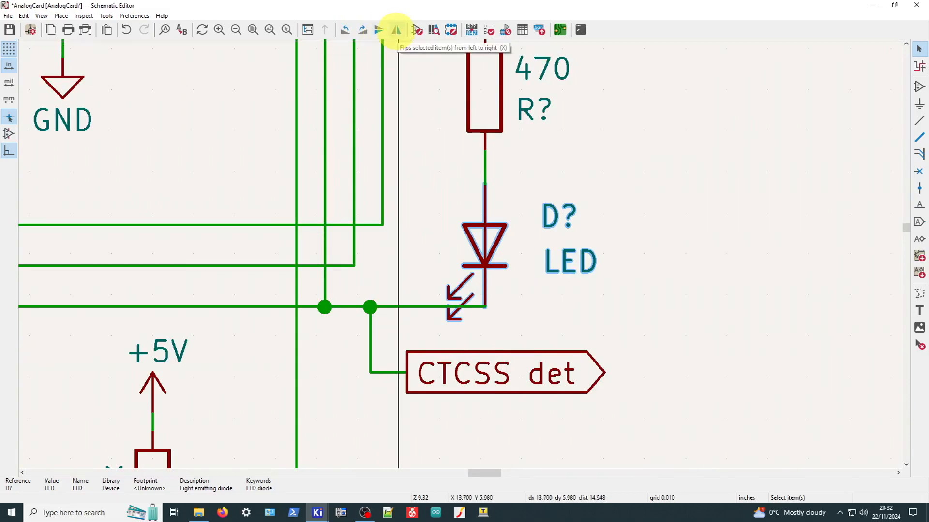
{"action": "left_click", "coordinate": [397, 30]}
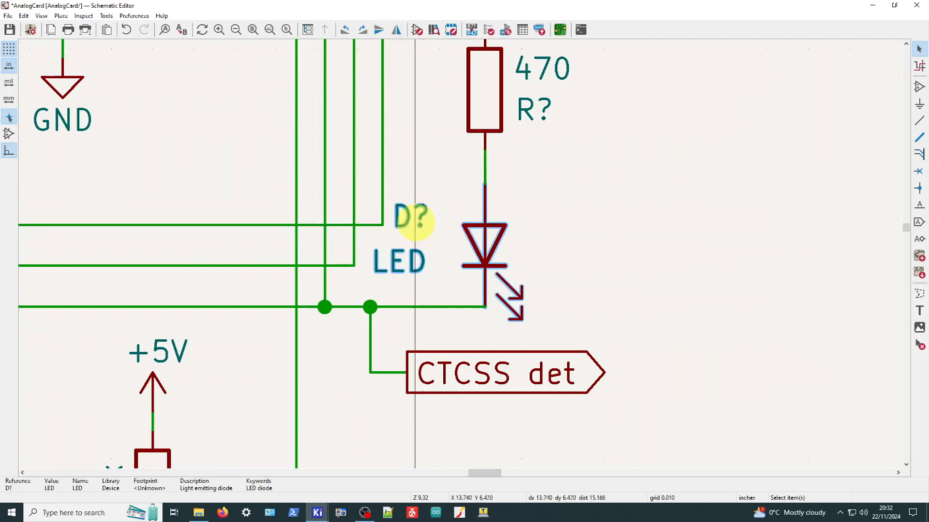
{"action": "left_click_drag", "start_coordinate": [410, 215], "coordinate": [534, 222]}
{"action": "key", "text": "o"}
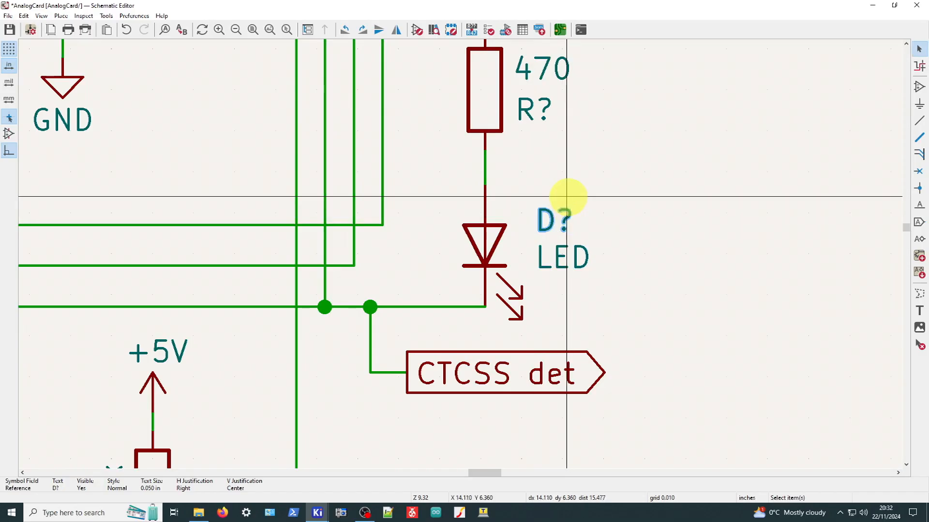
{"action": "scroll", "coordinate": [541, 171], "scroll_direction": "down", "scroll_amount": 2}
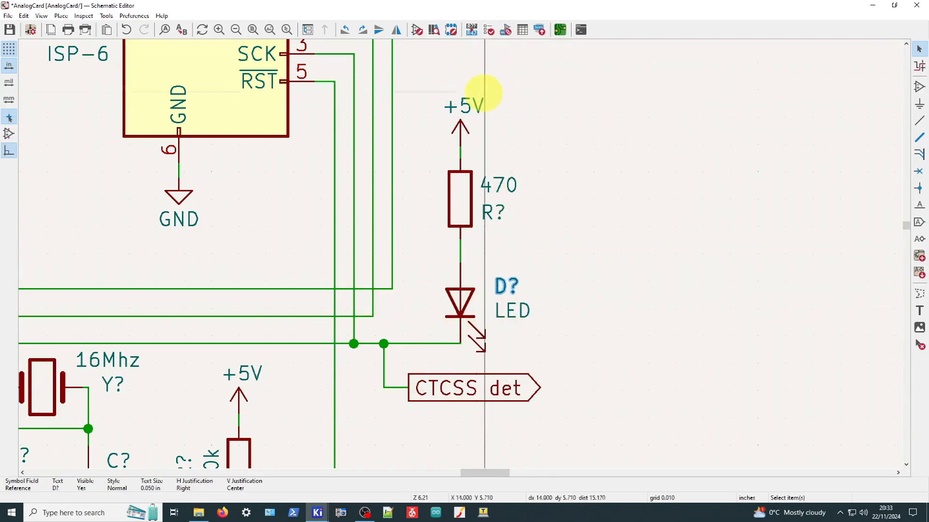
{"action": "key", "text": "F2"}
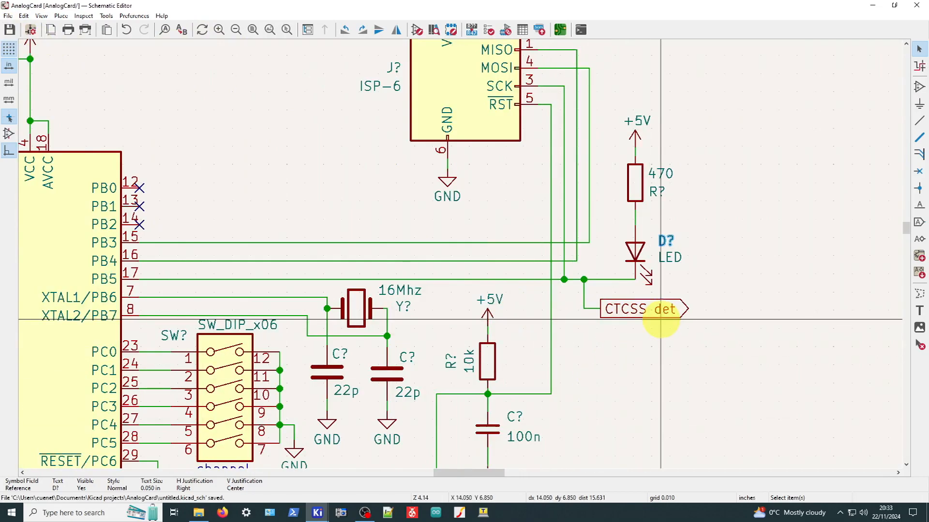
- Examine the Card edge connector's pin assignments, particularly the CTCSS det output and its neighbouring signals
{"action": "scroll", "coordinate": [342, 108], "scroll_direction": "down", "scroll_amount": 2}
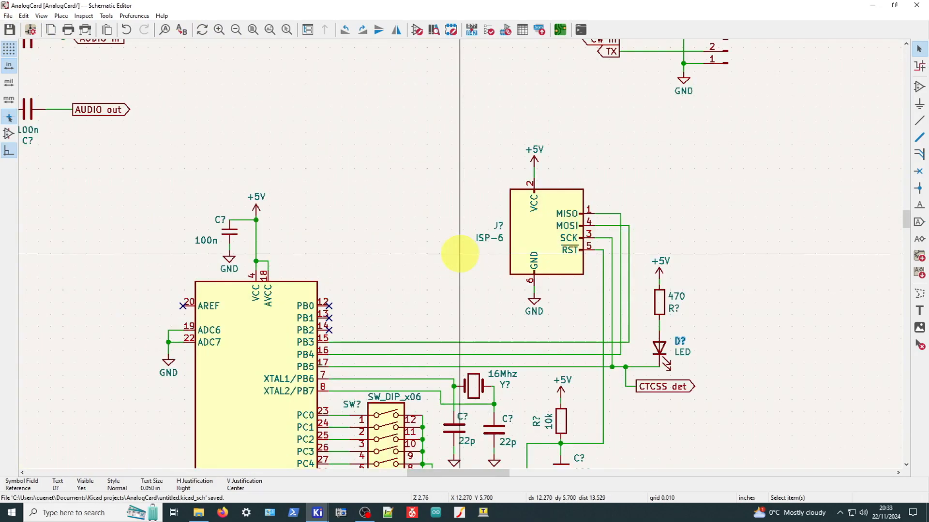
{"action": "scroll", "coordinate": [459, 253], "scroll_direction": "down", "scroll_amount": 2}
{"action": "scroll", "coordinate": [574, 109], "scroll_direction": "up", "scroll_amount": 2}
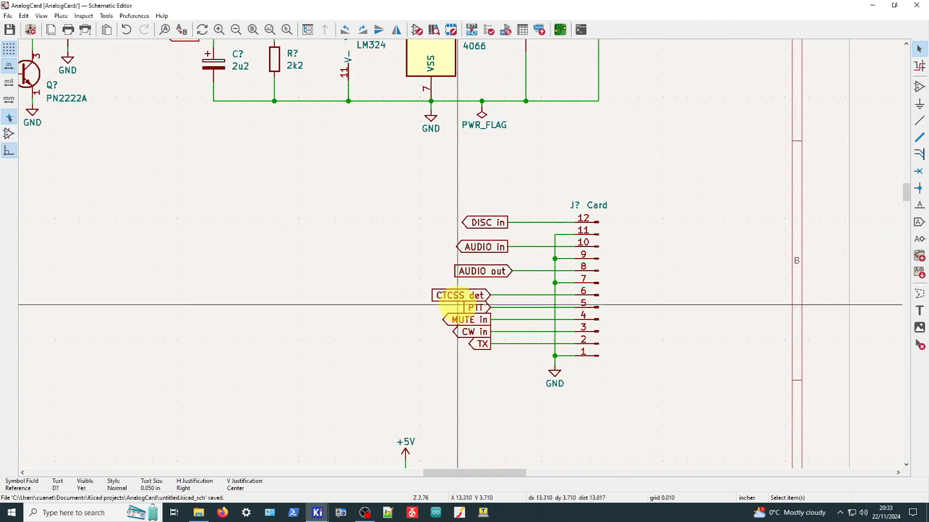
{"action": "scroll", "coordinate": [458, 305], "scroll_direction": "up", "scroll_amount": 3}
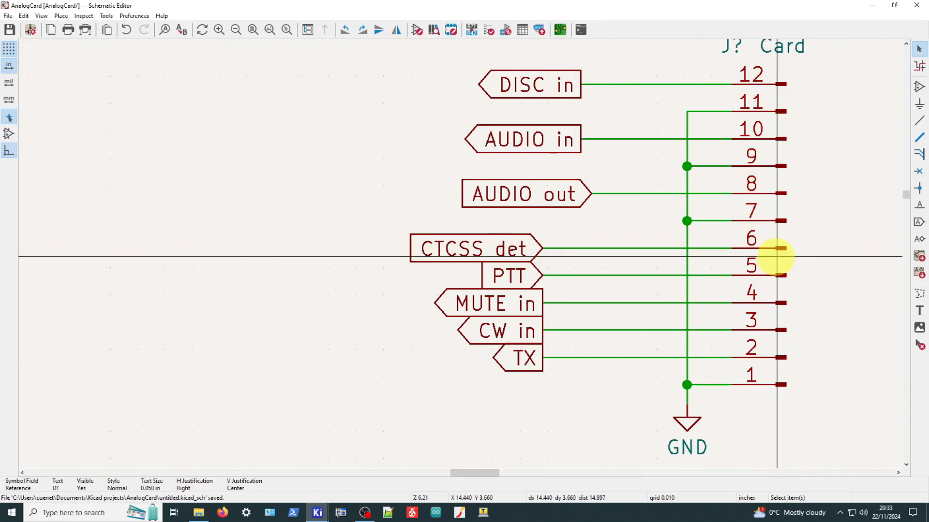
{"action": "scroll", "coordinate": [777, 256], "scroll_direction": "down", "scroll_amount": 2}
{"action": "scroll", "coordinate": [460, 233], "scroll_direction": "up", "scroll_amount": 2}
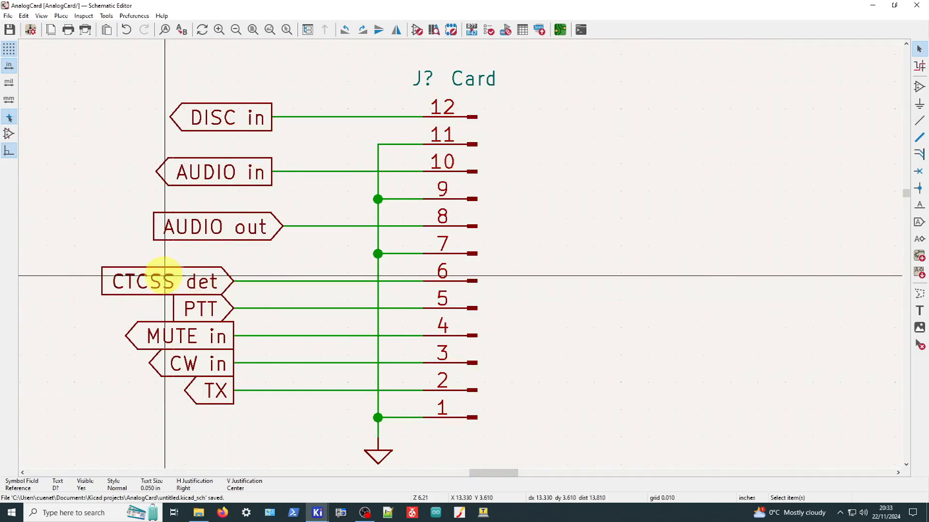
{"action": "scroll", "coordinate": [165, 276], "scroll_direction": "up", "scroll_amount": 2}
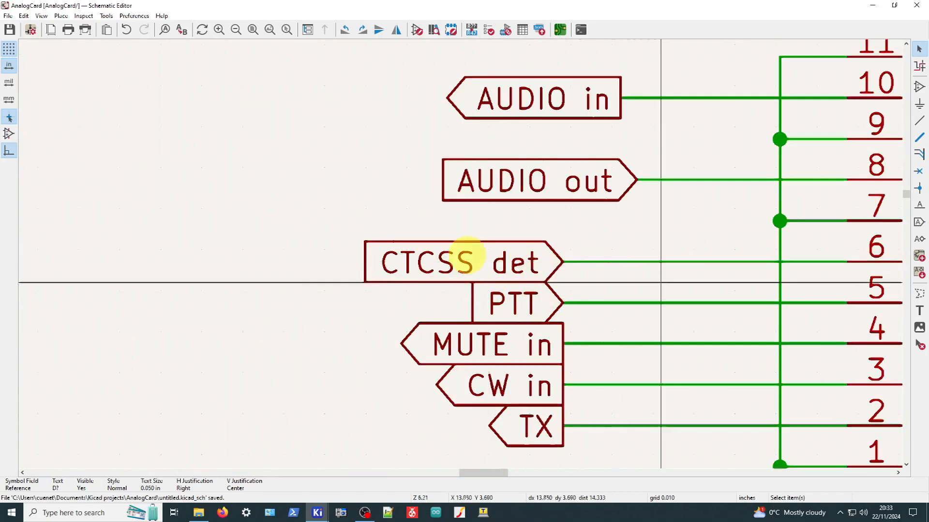
{"action": "scroll", "coordinate": [464, 256], "scroll_direction": "down", "scroll_amount": 2}
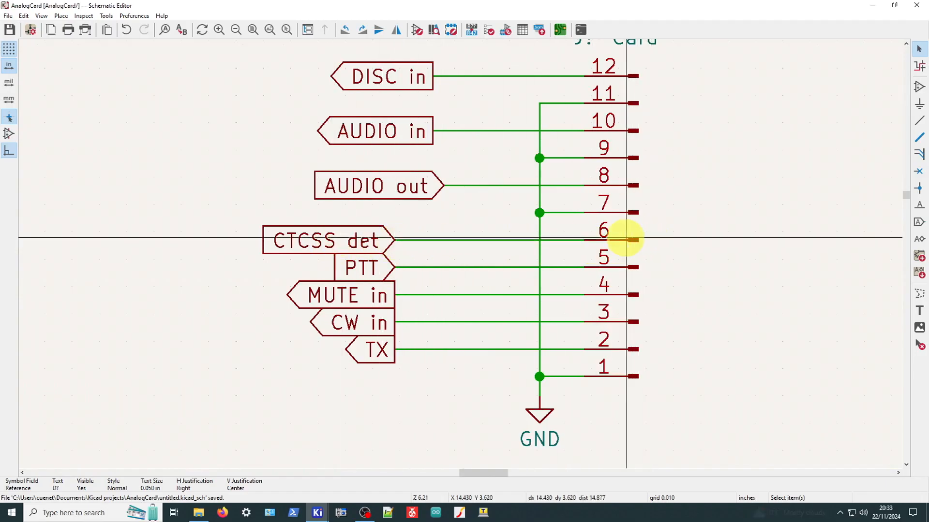
{"action": "scroll", "coordinate": [614, 192], "scroll_direction": "down", "scroll_amount": 1}
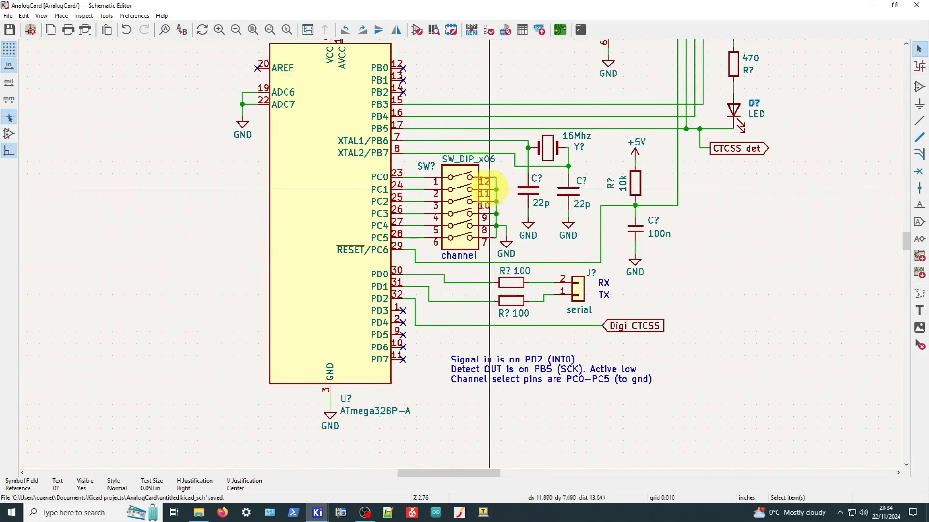
- Review the microcontroller's channel DIP switch, 16 MHz crystal, reset network and serial connector
{"action": "scroll", "coordinate": [436, 214], "scroll_direction": "up", "scroll_amount": 3}
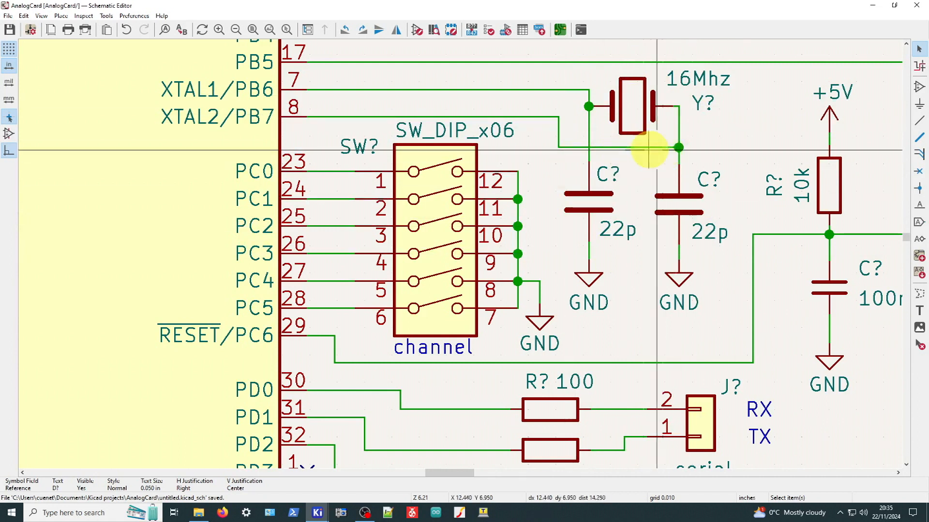
{"action": "scroll", "coordinate": [634, 150], "scroll_direction": "down", "scroll_amount": 2}
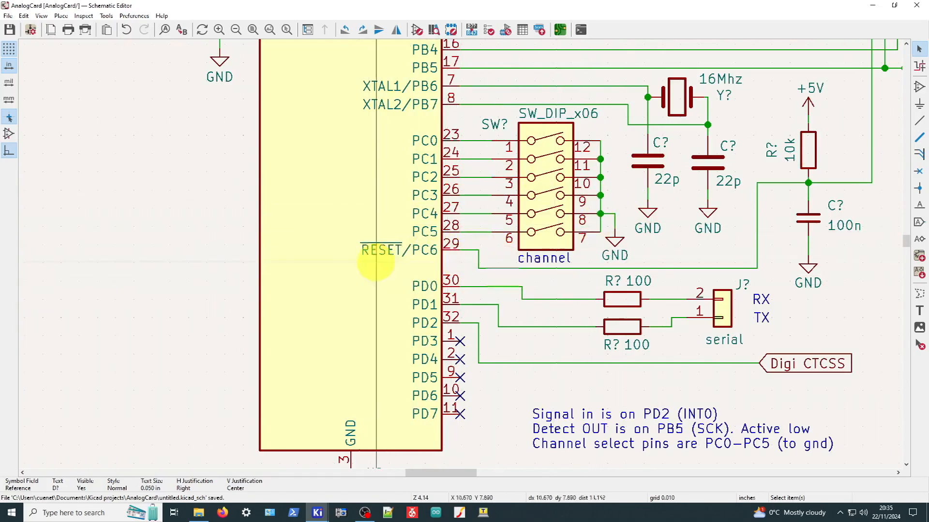
{"action": "scroll", "coordinate": [615, 280], "scroll_direction": "down", "scroll_amount": 2}
{"action": "scroll", "coordinate": [458, 253], "scroll_direction": "up", "scroll_amount": 3}
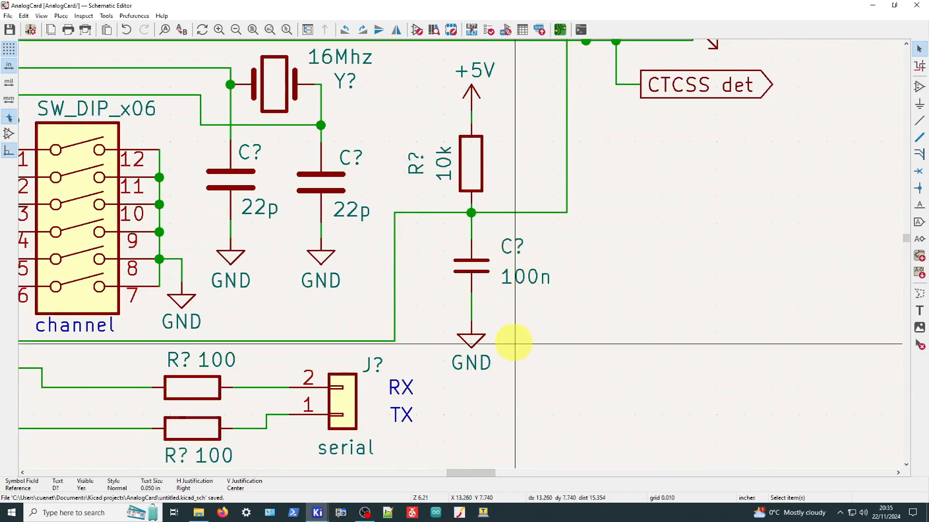
- Examine the reset network and the ISP-6 programming header's MISO, MOSI, SCK and RST connections to the microcontroller
{"action": "scroll", "coordinate": [501, 319], "scroll_direction": "down", "scroll_amount": 2}
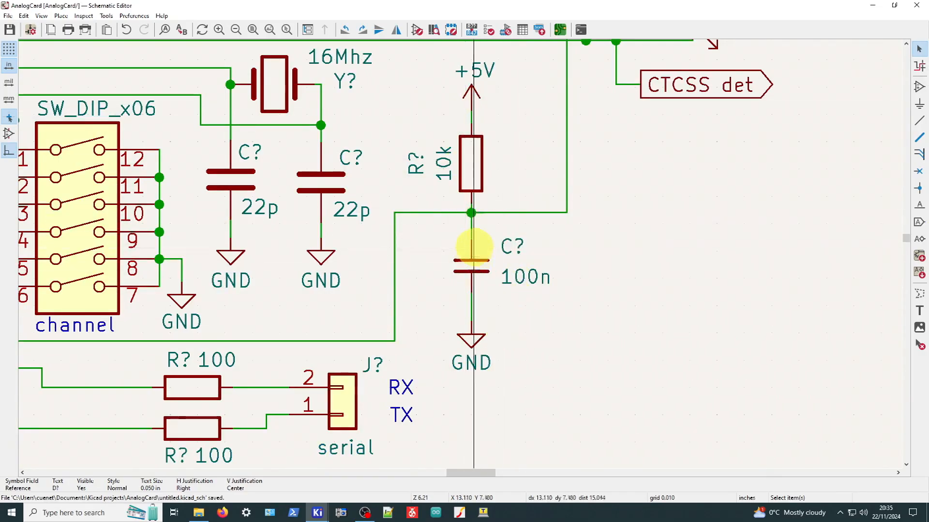
{"action": "scroll", "coordinate": [473, 83], "scroll_direction": "down", "scroll_amount": 2}
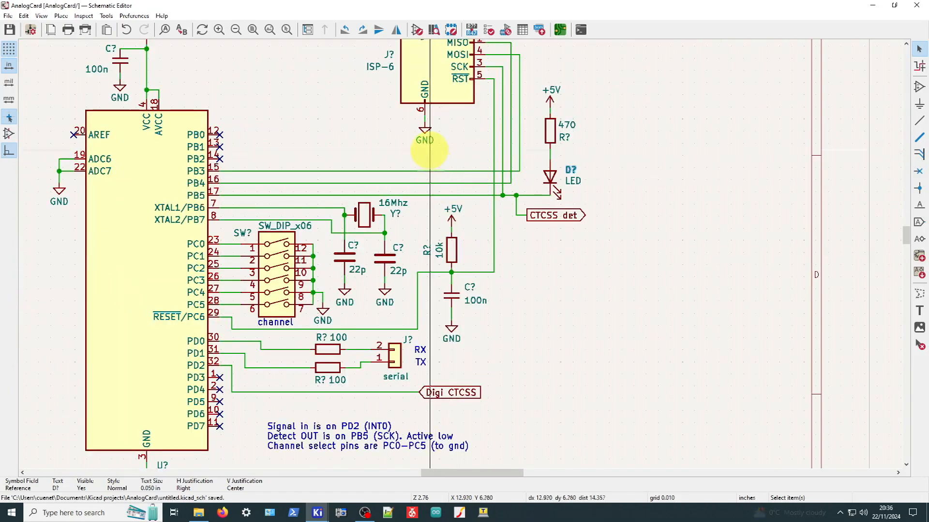
{"action": "scroll", "coordinate": [454, 167], "scroll_direction": "up", "scroll_amount": 1}
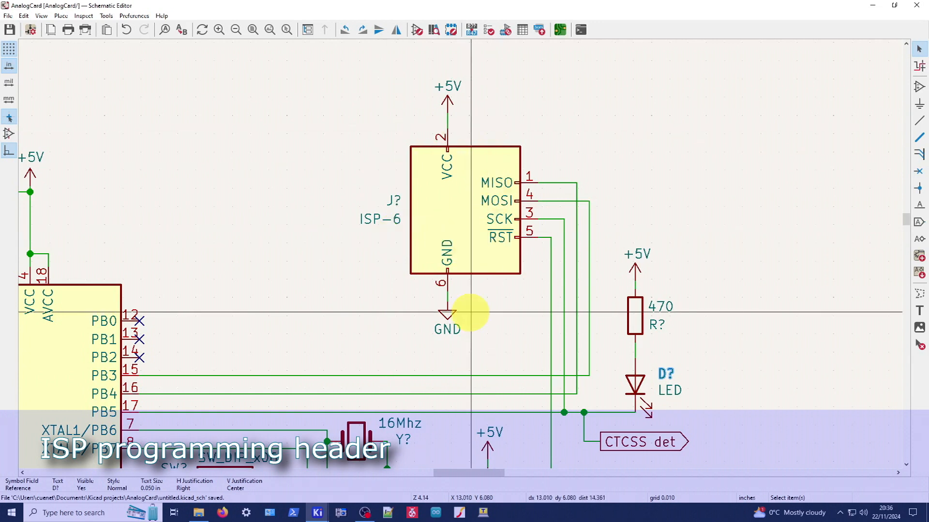
{"action": "scroll", "coordinate": [503, 237], "scroll_direction": "up", "scroll_amount": 2}
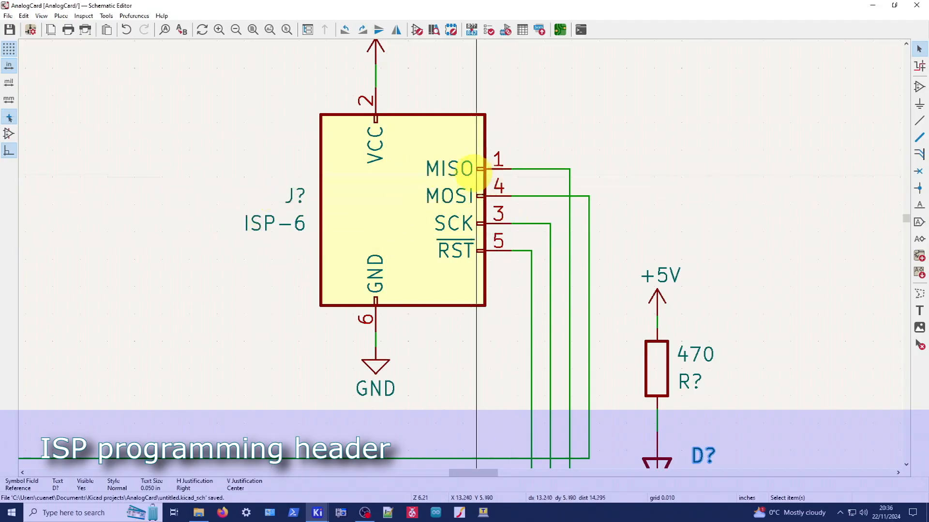
{"action": "scroll", "coordinate": [570, 327], "scroll_direction": "down", "scroll_amount": 1}
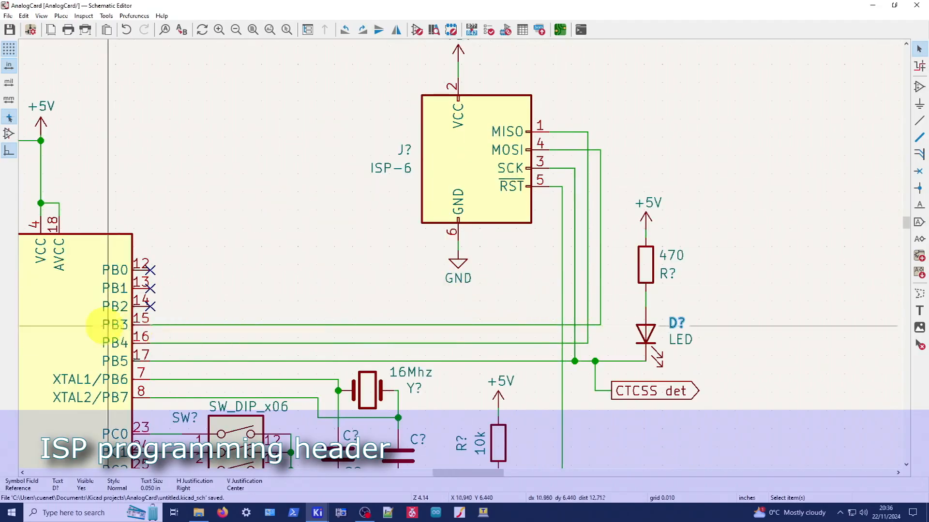
{"action": "scroll", "coordinate": [33, 311], "scroll_direction": "down", "scroll_amount": 1}
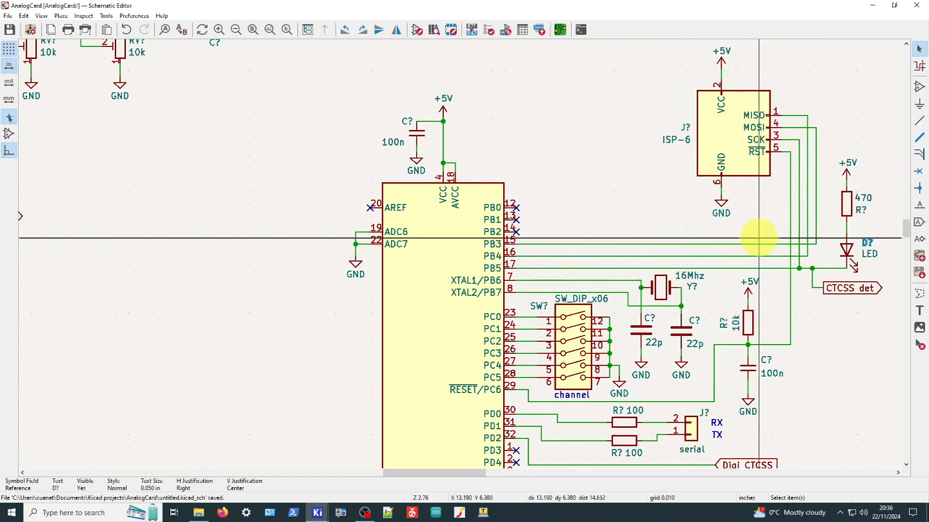
{"action": "scroll", "coordinate": [746, 216], "scroll_direction": "up", "scroll_amount": 2}
{"action": "scroll", "coordinate": [442, 227], "scroll_direction": "down", "scroll_amount": 2}
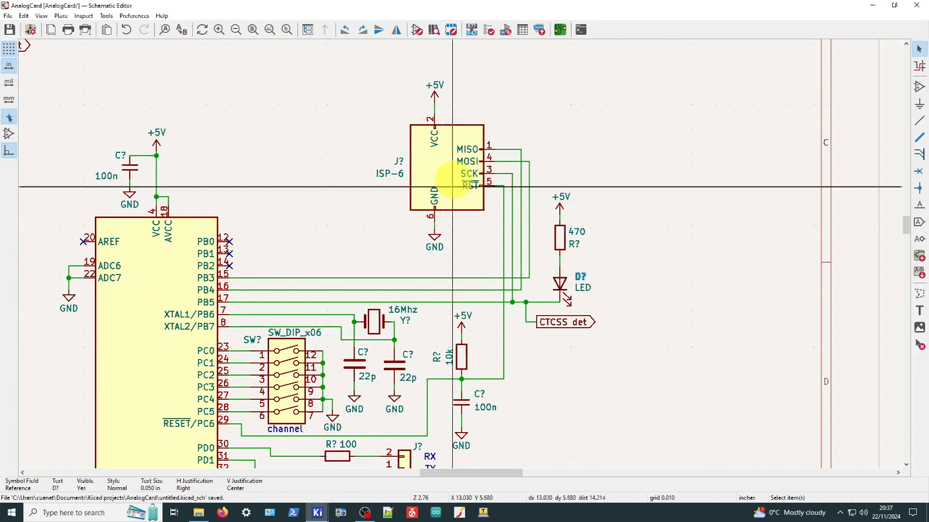
- Review the serial connector's RX and TX lines through the 100 ohm resistors and the Digi CTCSS input on PD2
{"action": "scroll", "coordinate": [303, 442], "scroll_direction": "down", "scroll_amount": 1}
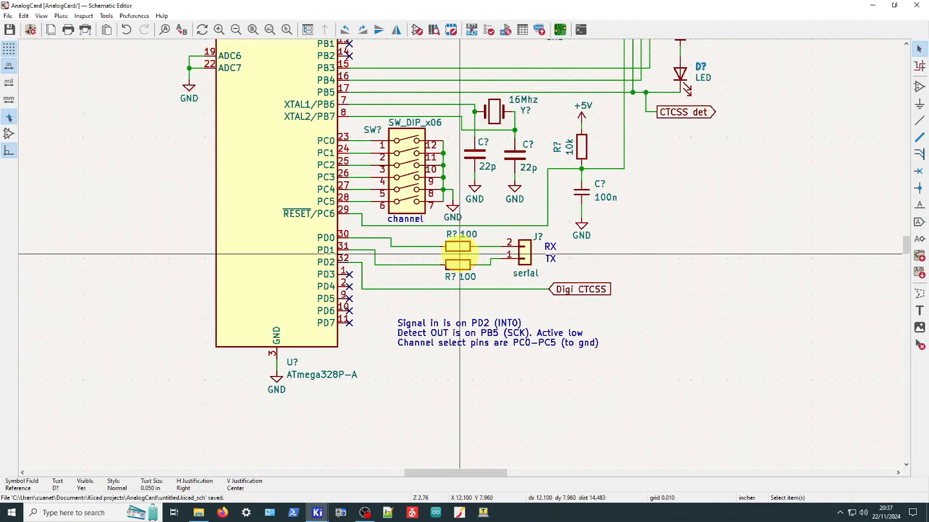
{"action": "scroll", "coordinate": [425, 228], "scroll_direction": "up", "scroll_amount": 3}
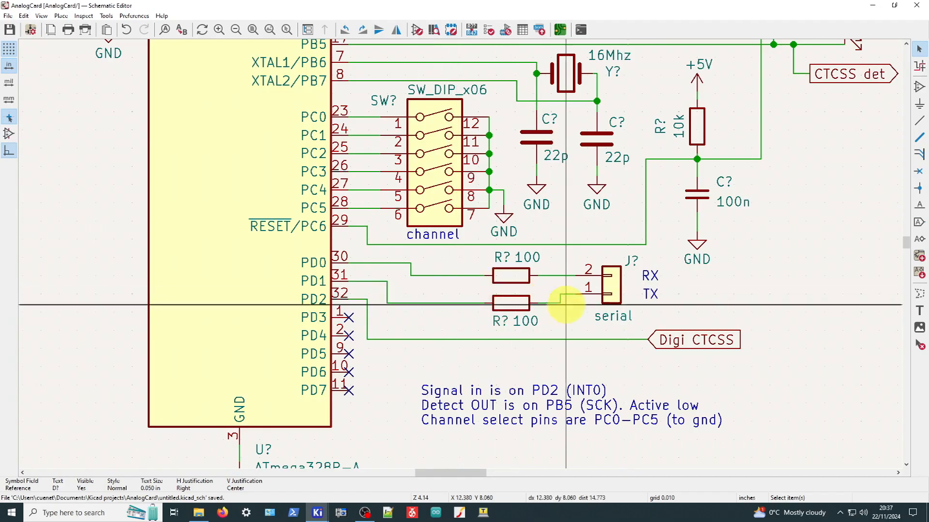
{"action": "scroll", "coordinate": [620, 290], "scroll_direction": "up", "scroll_amount": 2}
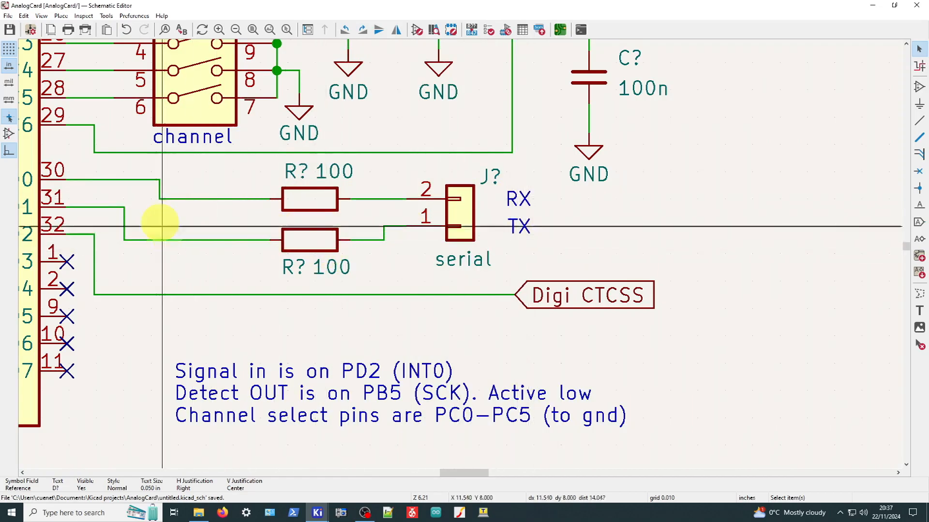
{"action": "scroll", "coordinate": [155, 208], "scroll_direction": "down", "scroll_amount": 1}
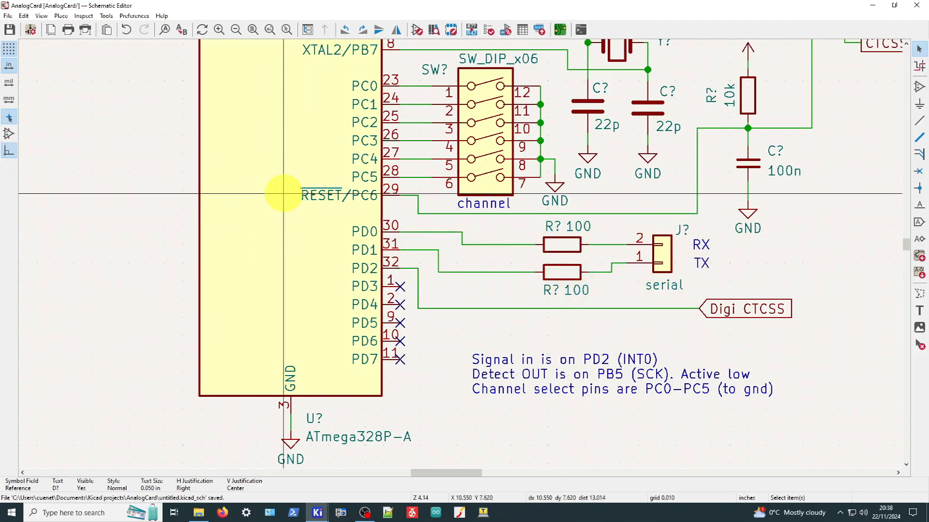
{"action": "scroll", "coordinate": [283, 193], "scroll_direction": "down", "scroll_amount": 4}
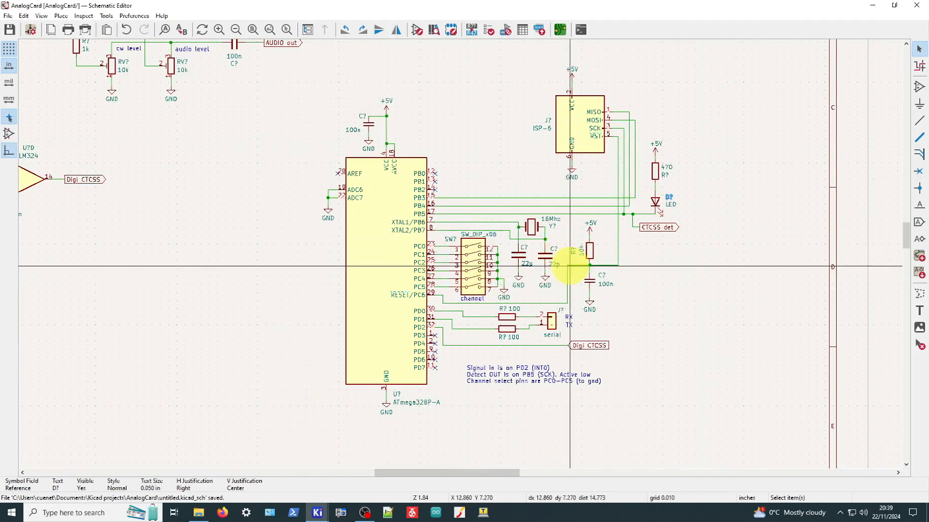
{"action": "scroll", "coordinate": [584, 183], "scroll_direction": "down", "scroll_amount": 2}
- Inspect the Card connector's signal pins and the fused Power connector feeding the supply section
{"action": "scroll", "coordinate": [584, 182], "scroll_direction": "up", "scroll_amount": 4}
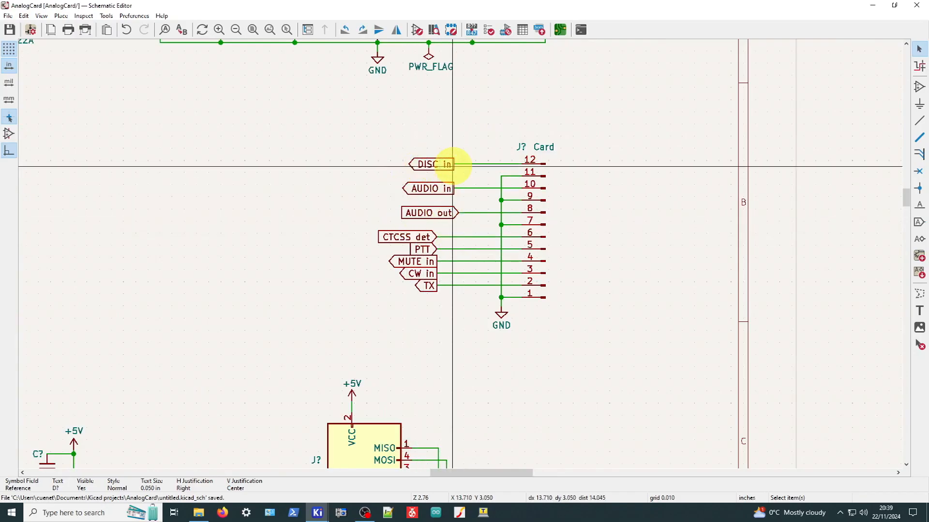
{"action": "scroll", "coordinate": [436, 165], "scroll_direction": "up", "scroll_amount": 2}
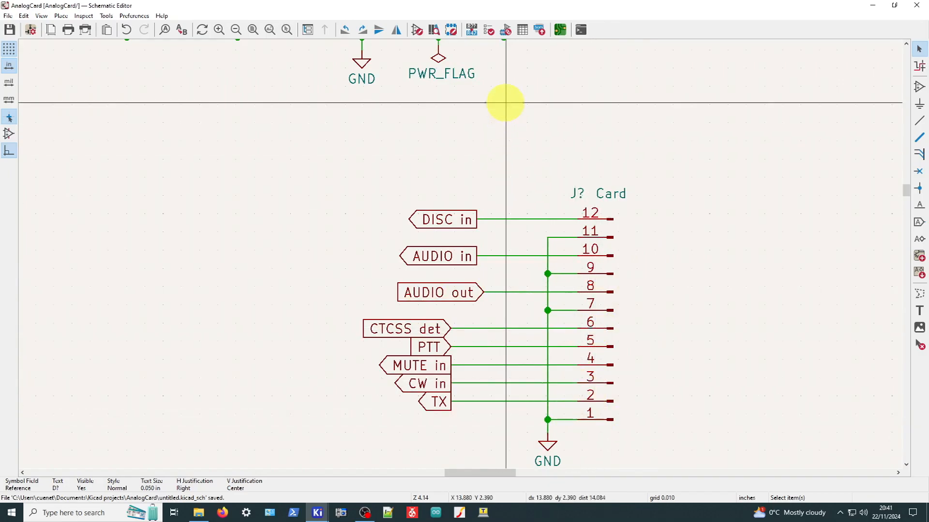
{"action": "scroll", "coordinate": [507, 105], "scroll_direction": "down", "scroll_amount": 2}
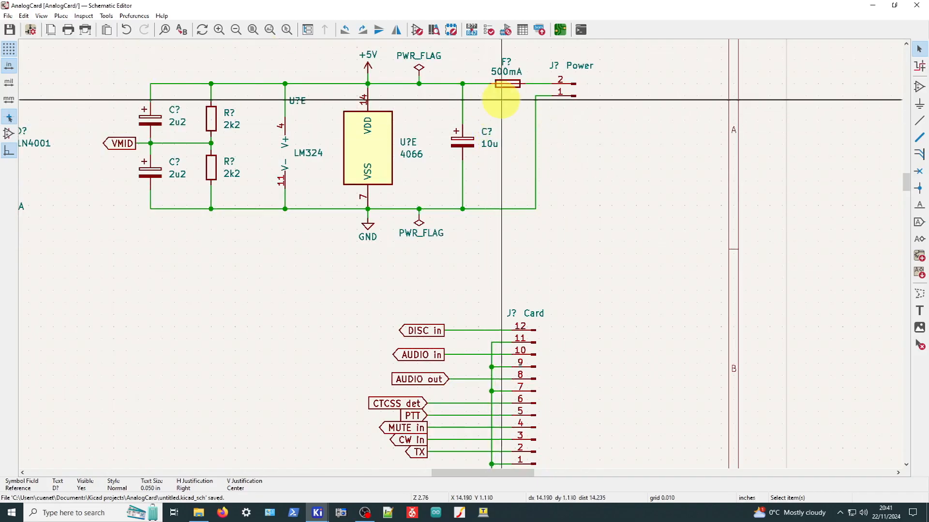
{"action": "scroll", "coordinate": [485, 108], "scroll_direction": "up", "scroll_amount": 2}
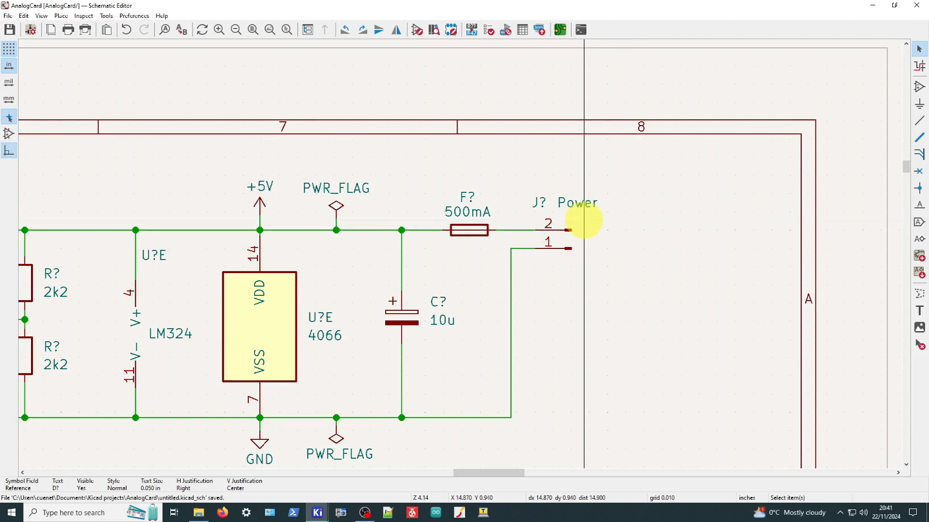
{"action": "scroll", "coordinate": [250, 279], "scroll_direction": "down", "scroll_amount": 5}
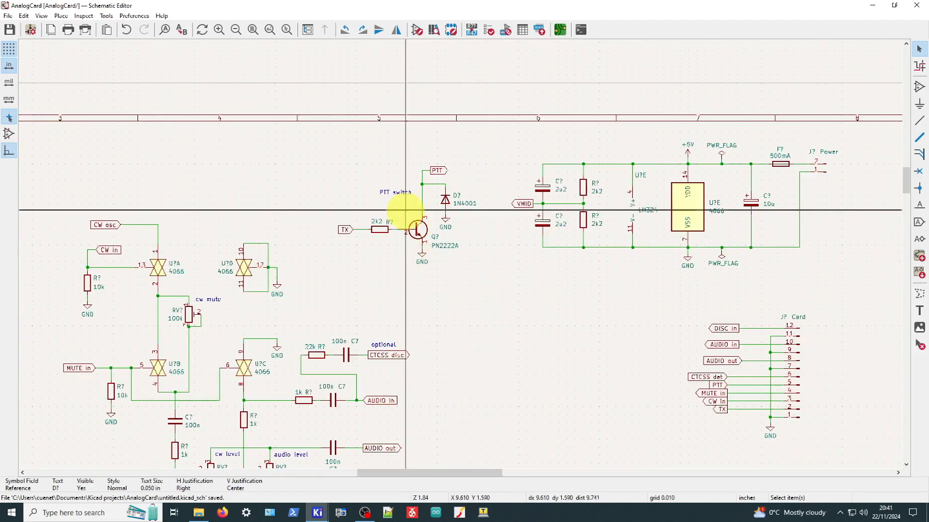
- Examine the PTT switch transistor circuit, followed by the overall layout of the whole schematic sheet
{"action": "scroll", "coordinate": [400, 215], "scroll_direction": "up", "scroll_amount": 5}
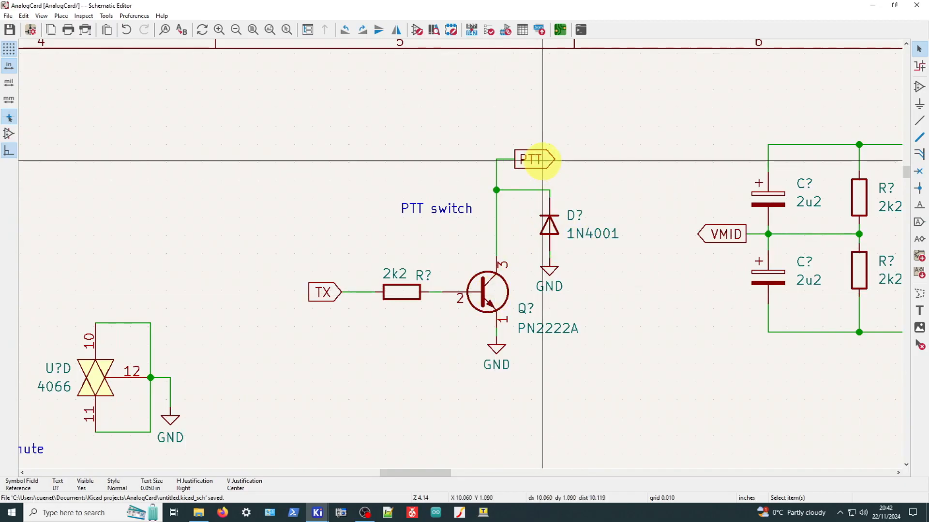
{"action": "scroll", "coordinate": [542, 160], "scroll_direction": "down", "scroll_amount": 5}
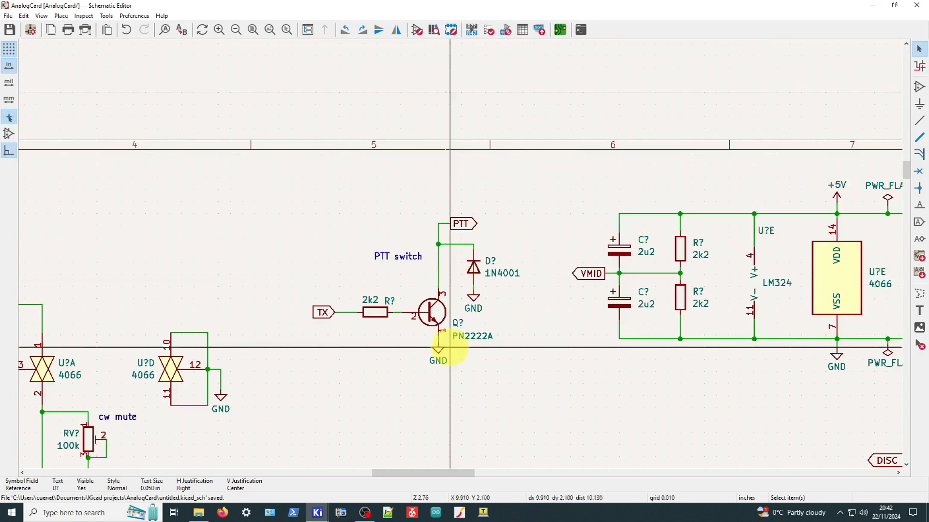
{"action": "scroll", "coordinate": [497, 301], "scroll_direction": "down", "scroll_amount": 2}
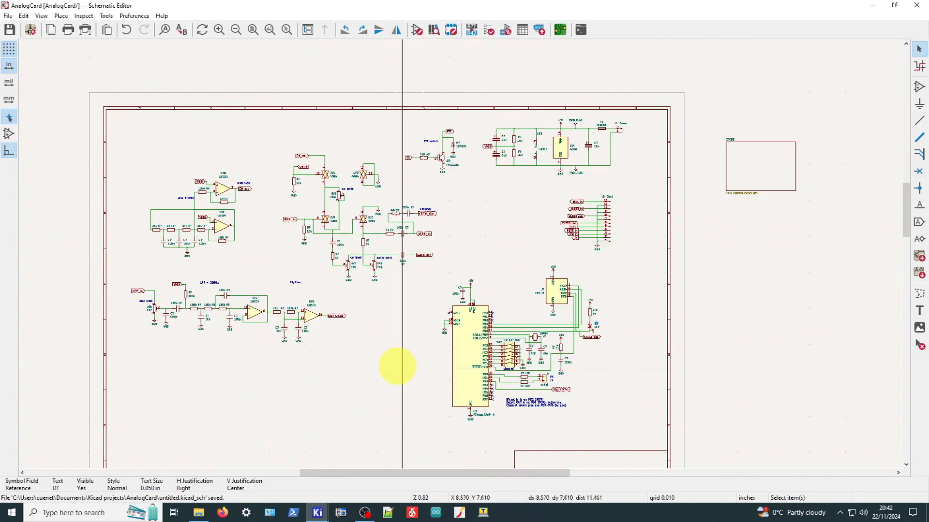
{"action": "scroll", "coordinate": [397, 366], "scroll_direction": "up", "scroll_amount": 2}
{"action": "scroll", "coordinate": [449, 185], "scroll_direction": "down", "scroll_amount": 2}
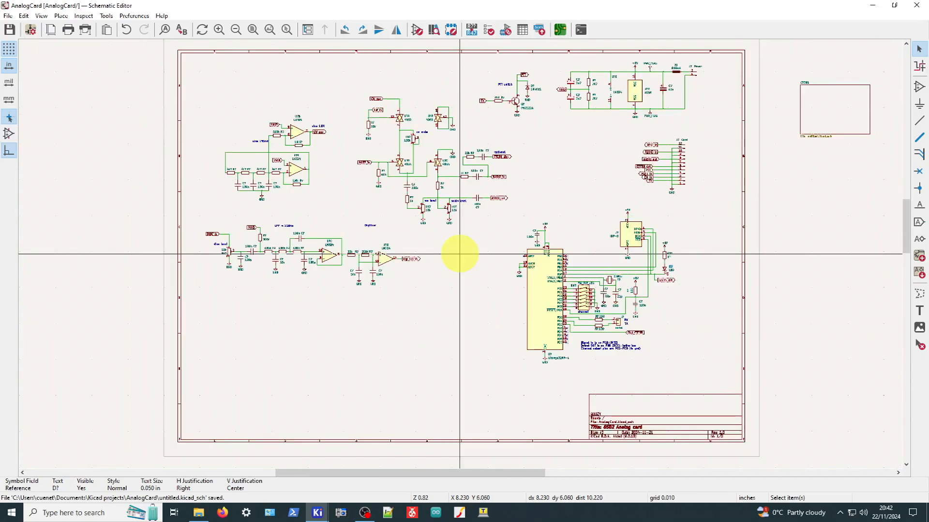
{"action": "scroll", "coordinate": [338, 263], "scroll_direction": "up", "scroll_amount": 3}
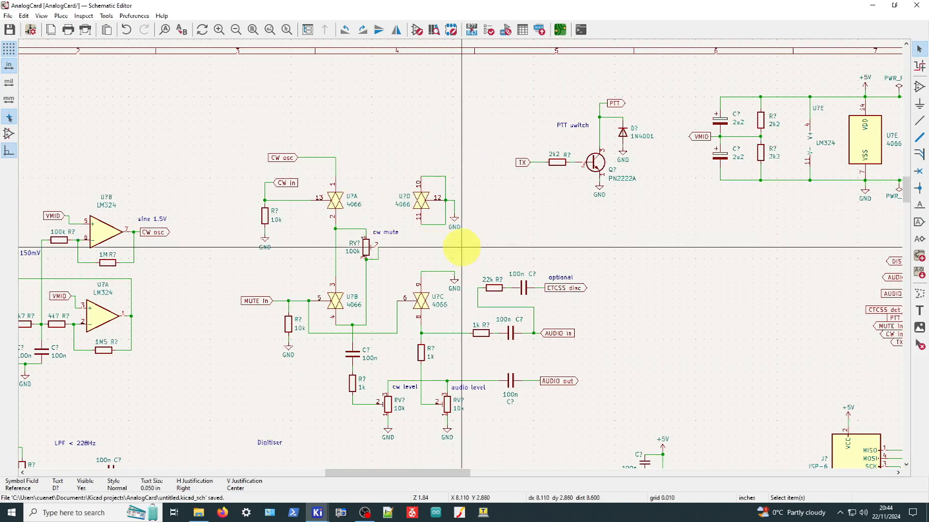
{"action": "scroll", "coordinate": [462, 247], "scroll_direction": "down", "scroll_amount": 3}
{"action": "scroll", "coordinate": [589, 170], "scroll_direction": "down", "scroll_amount": 1}
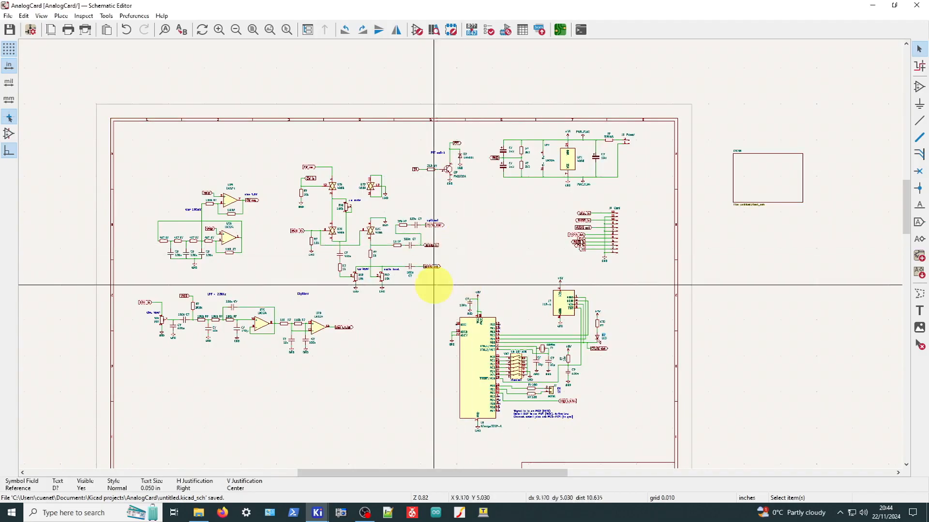
{"action": "scroll", "coordinate": [430, 285], "scroll_direction": "up", "scroll_amount": 2}
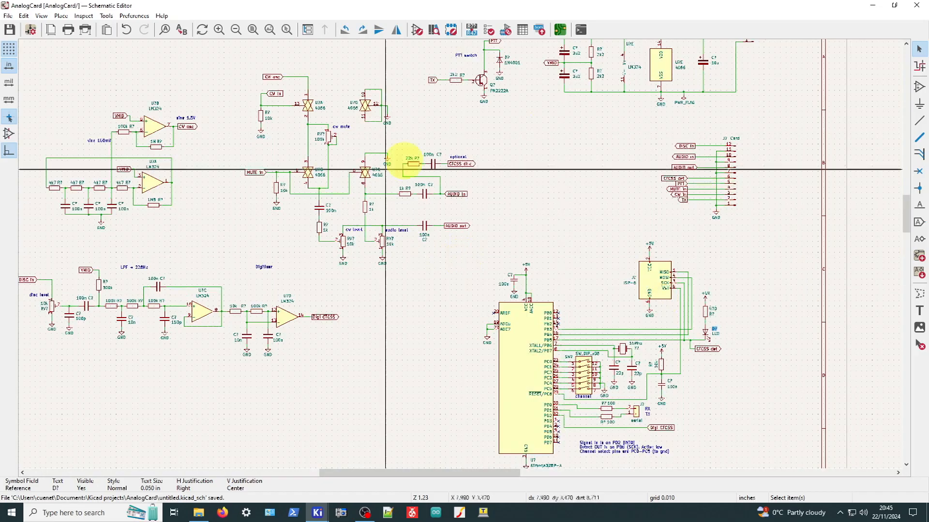
{"action": "left_click", "coordinate": [546, 196]}
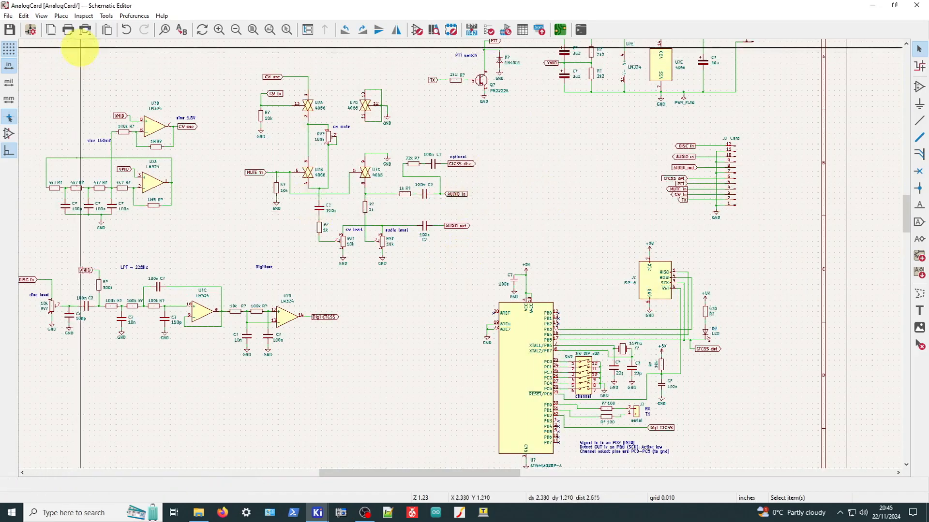
{"action": "left_click", "coordinate": [83, 16]}
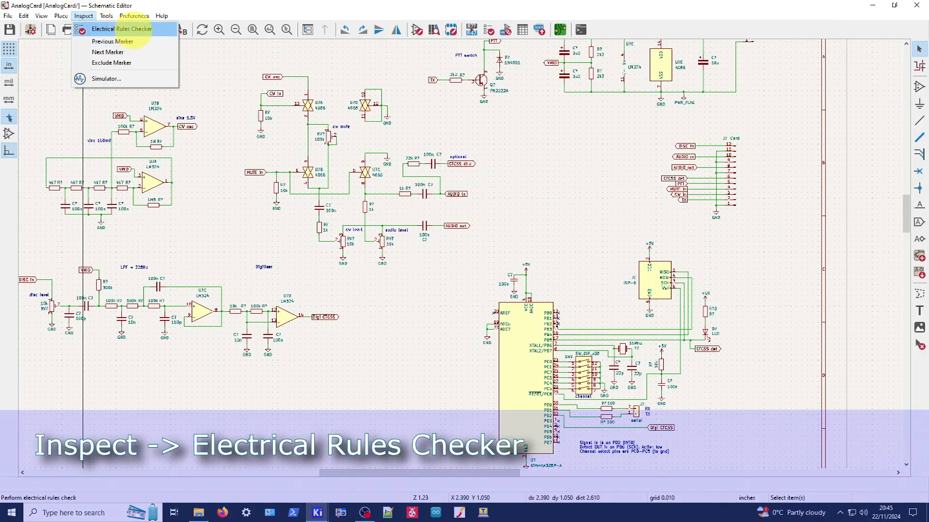
{"action": "left_click", "coordinate": [136, 29]}
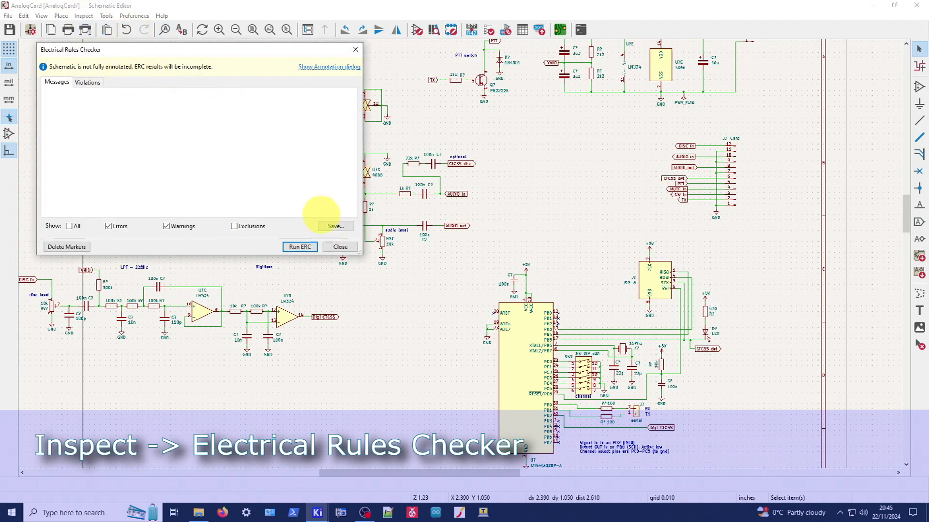
{"action": "left_click", "coordinate": [340, 247]}
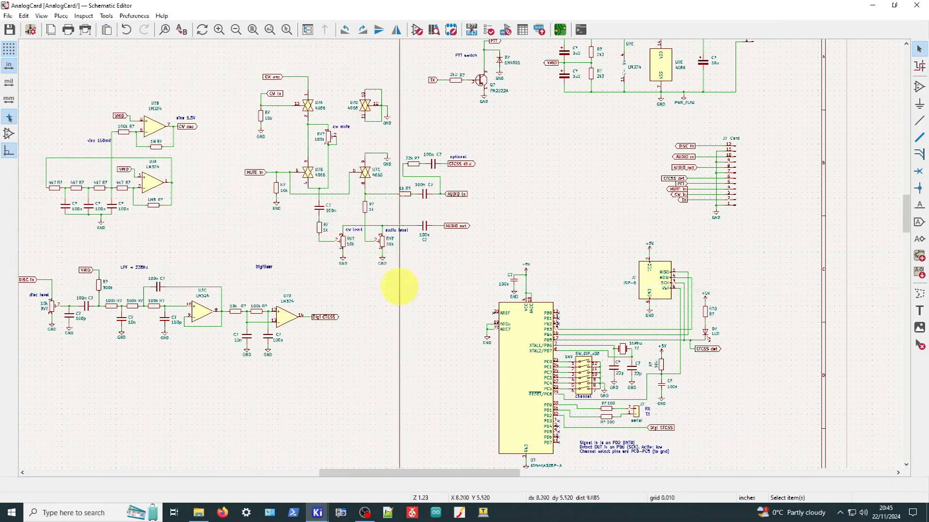
- Annotate the entire schematic, keeping existing annotations, sorting symbols by X position and using the first free number after 0
{"action": "scroll", "coordinate": [329, 145], "scroll_direction": "up", "scroll_amount": 5}
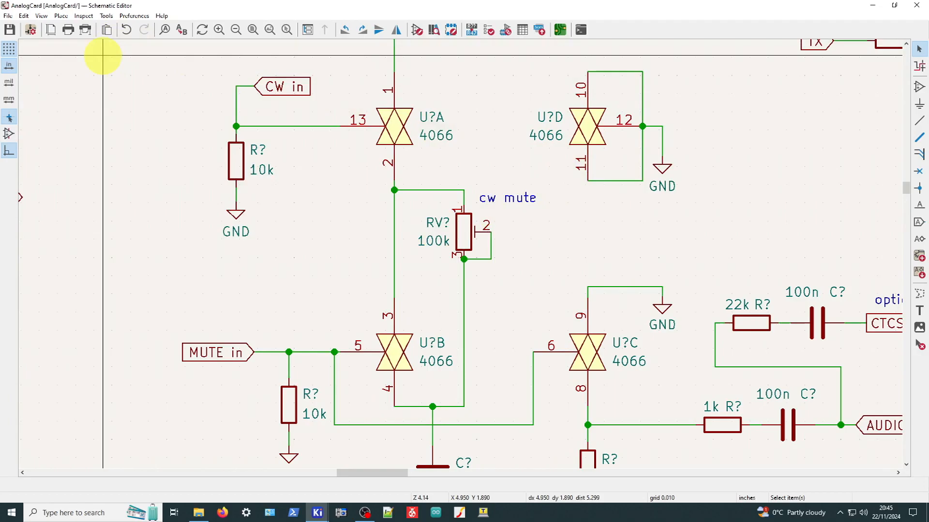
{"action": "left_click", "coordinate": [106, 16]}
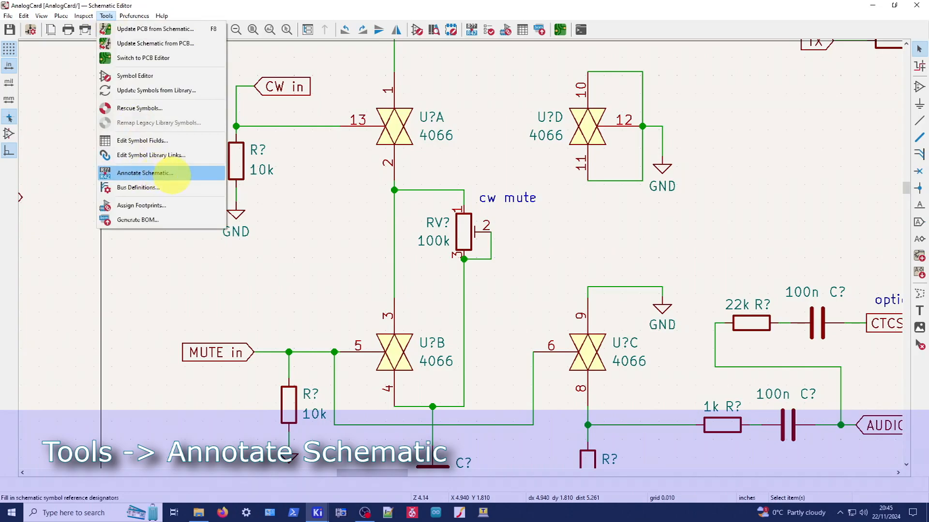
{"action": "left_click", "coordinate": [172, 173]}
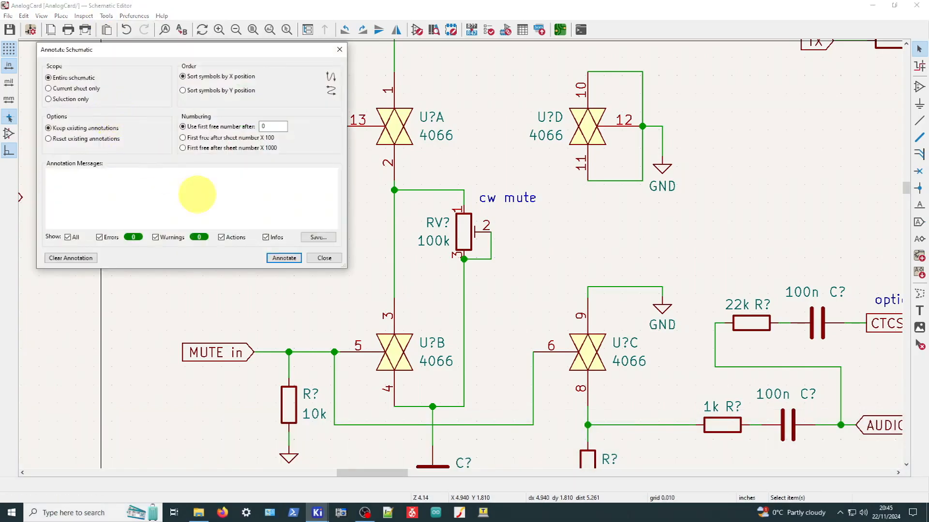
{"action": "left_click", "coordinate": [284, 258]}
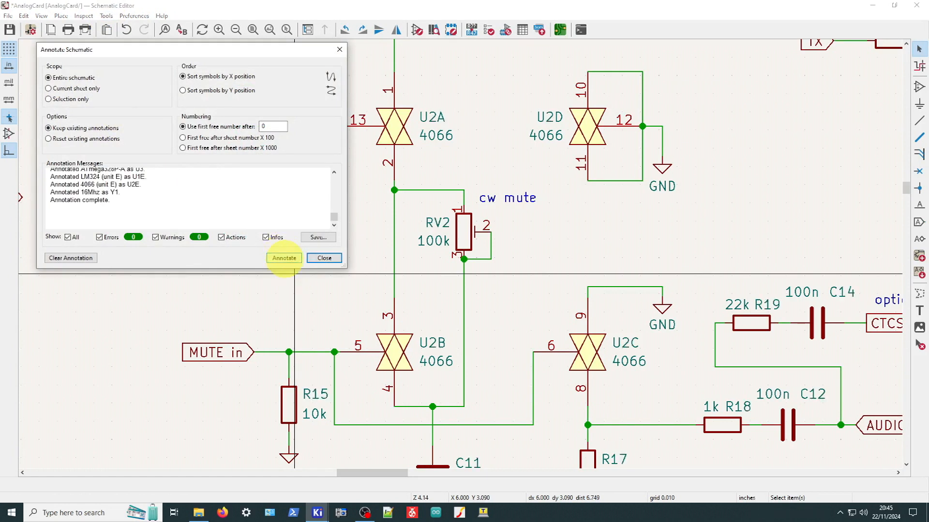
{"action": "left_click", "coordinate": [323, 258]}
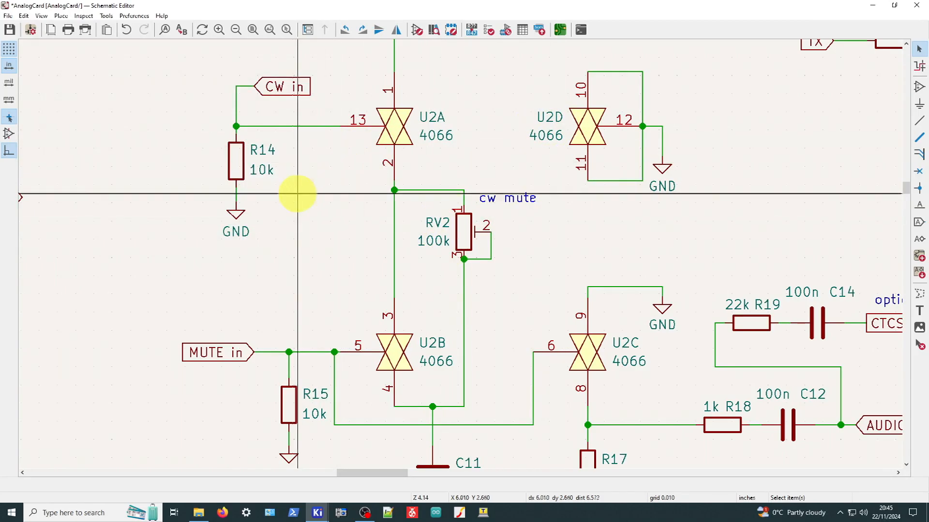
{"action": "scroll", "coordinate": [264, 156], "scroll_direction": "up", "scroll_amount": 2}
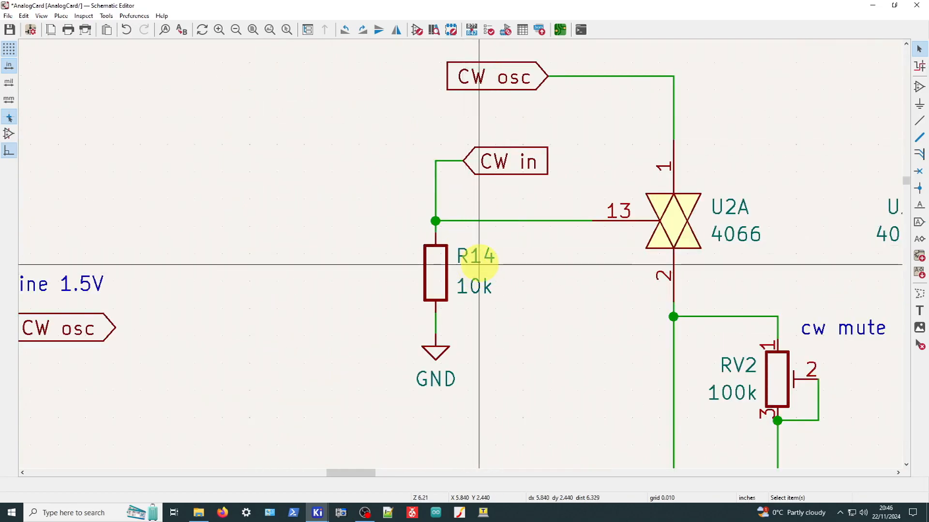
{"action": "scroll", "coordinate": [228, 284], "scroll_direction": "down", "scroll_amount": 2}
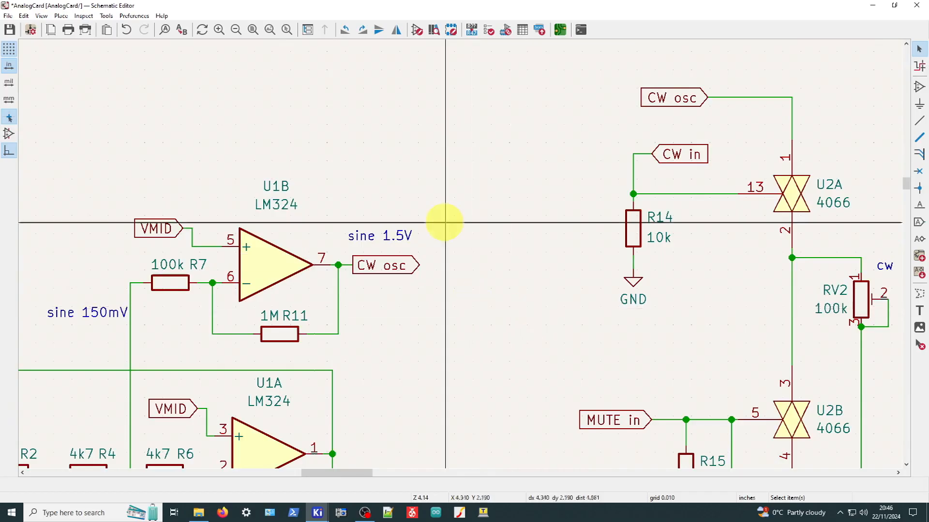
- Save the annotated schematic and run the electrical rules check on it
{"action": "left_click", "coordinate": [9, 29]}
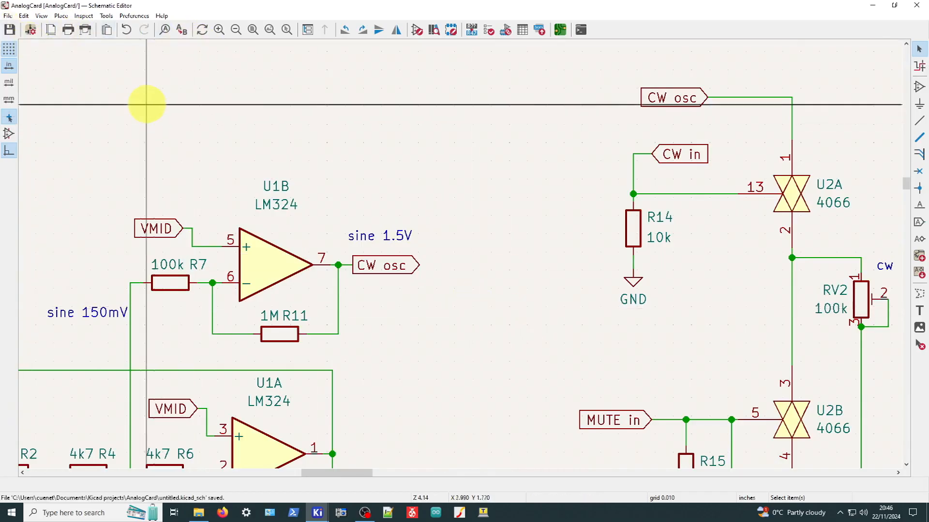
{"action": "left_click", "coordinate": [84, 16]}
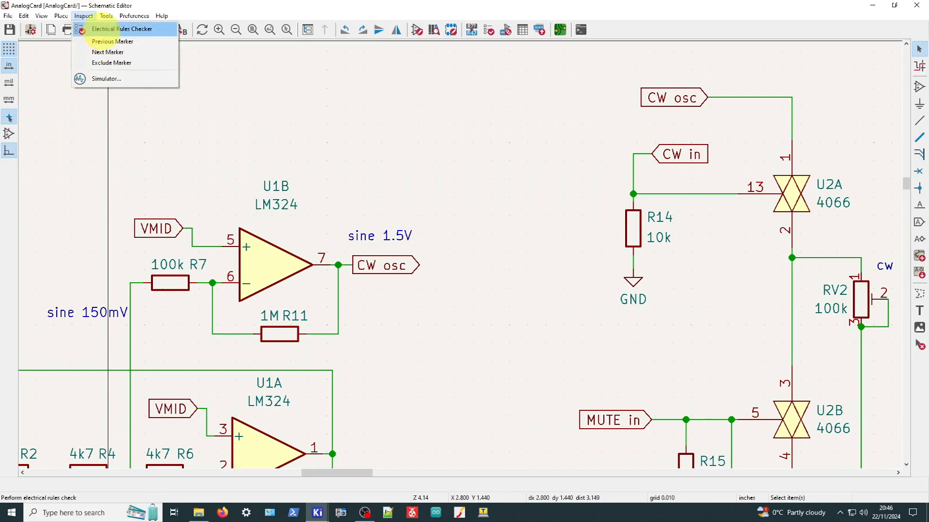
{"action": "left_click", "coordinate": [103, 30]}
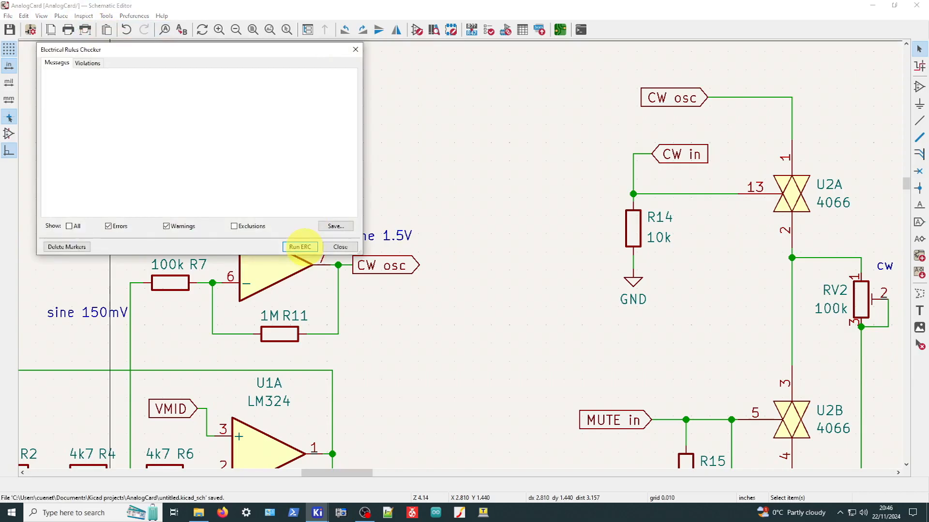
{"action": "left_click", "coordinate": [300, 247]}
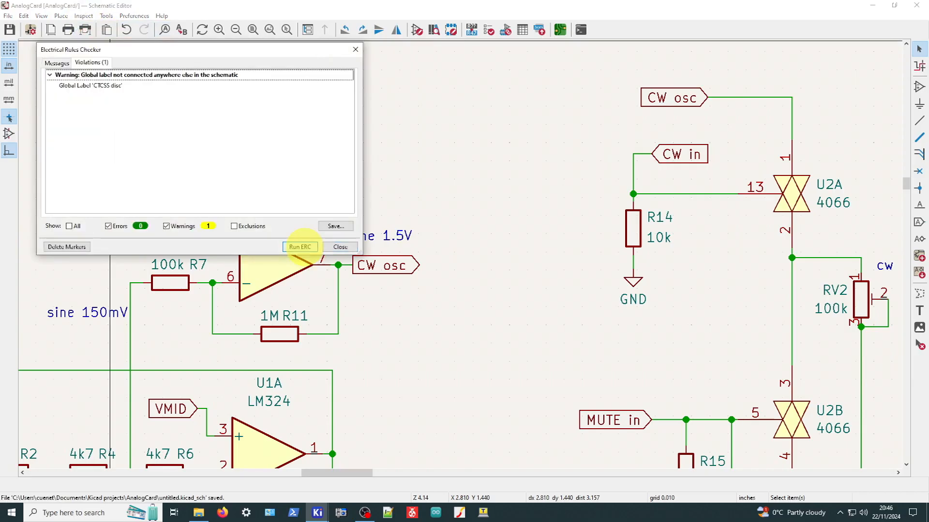
- Review the messages and violations reported by the electrical rules check, and close the checker
{"action": "left_click_drag", "start_coordinate": [276, 51], "coordinate": [535, 161]}
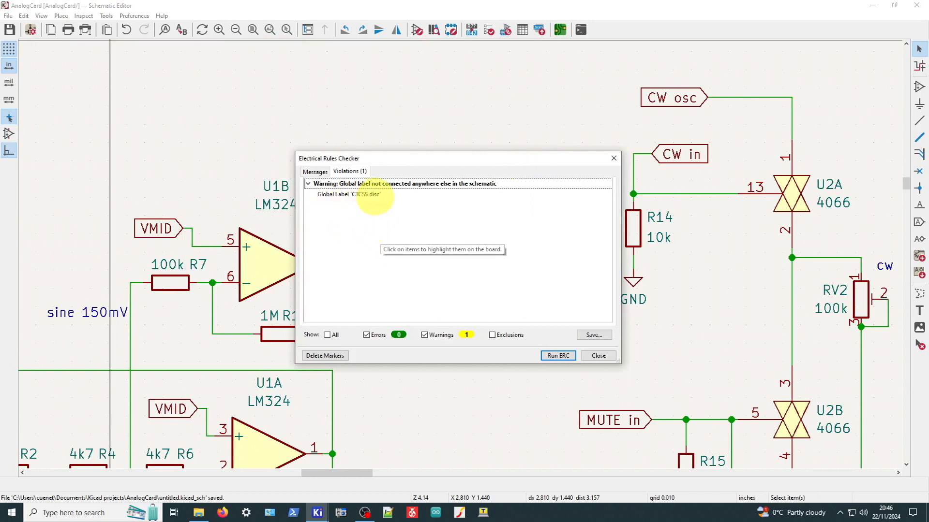
{"action": "left_click_drag", "start_coordinate": [422, 162], "coordinate": [298, 57]}
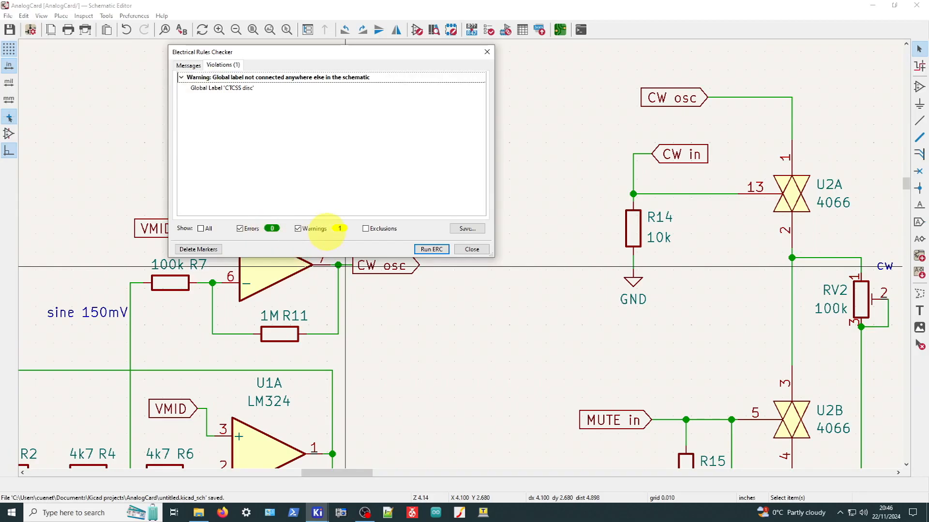
{"action": "left_click", "coordinate": [188, 65]}
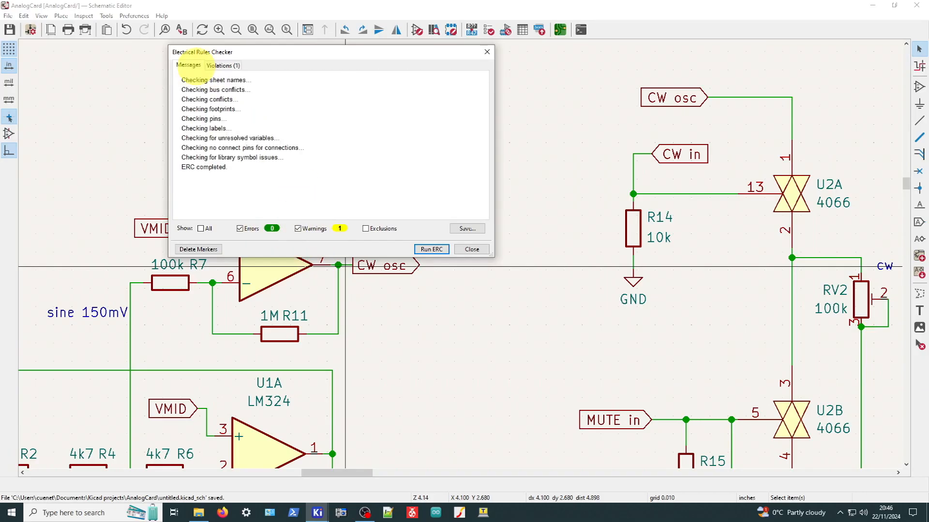
{"action": "left_click", "coordinate": [224, 65]}
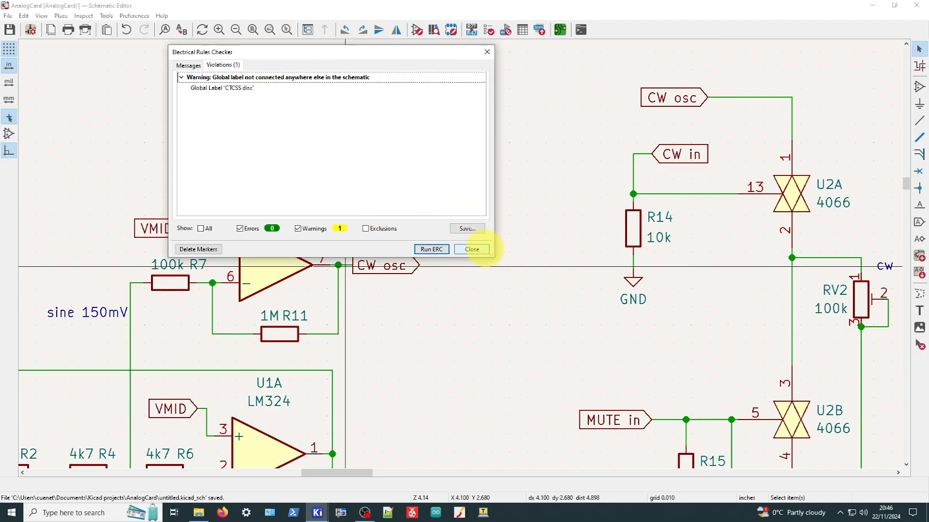
{"action": "left_click", "coordinate": [472, 249]}
- Delete the CTCSS disc global label and the "optional" text note beside capacitor C14
{"action": "scroll", "coordinate": [481, 248], "scroll_direction": "down", "scroll_amount": 1}
{"action": "scroll", "coordinate": [710, 307], "scroll_direction": "down", "scroll_amount": 1}
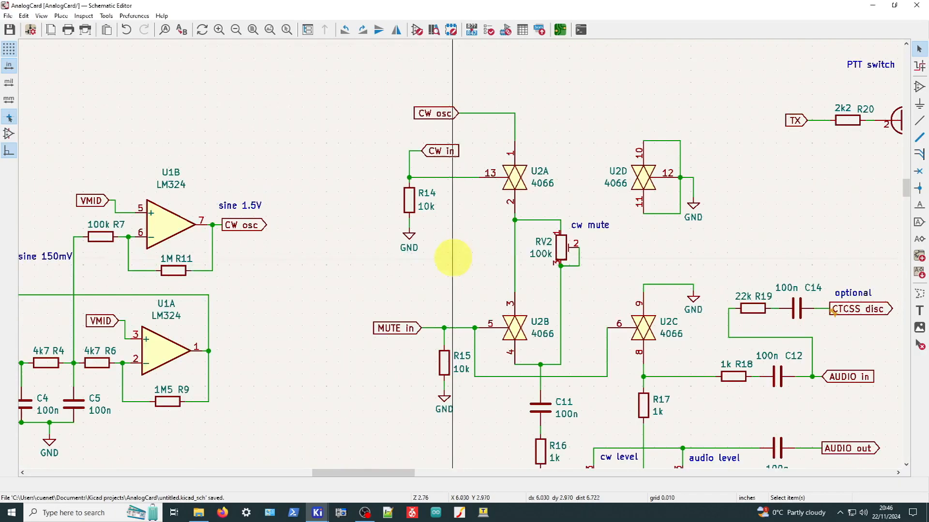
{"action": "scroll", "coordinate": [828, 306], "scroll_direction": "up", "scroll_amount": 8}
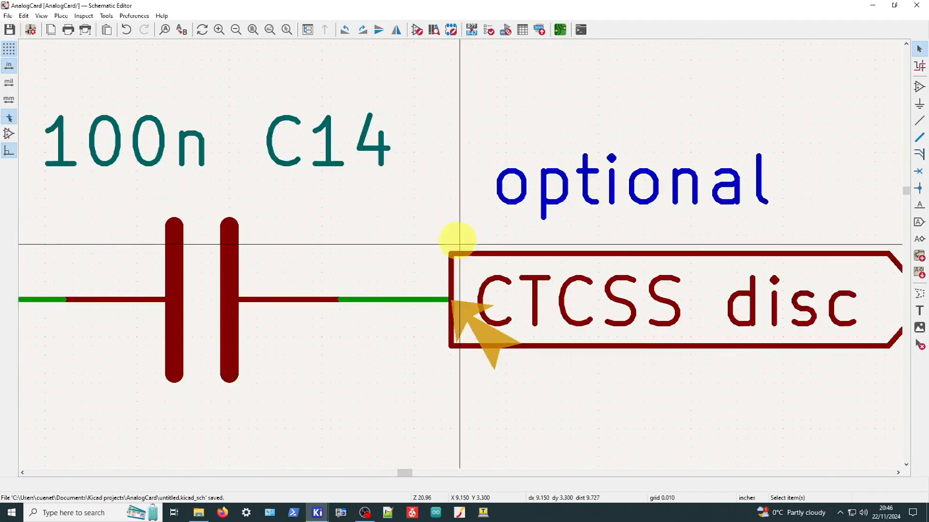
{"action": "scroll", "coordinate": [457, 240], "scroll_direction": "down", "scroll_amount": 2}
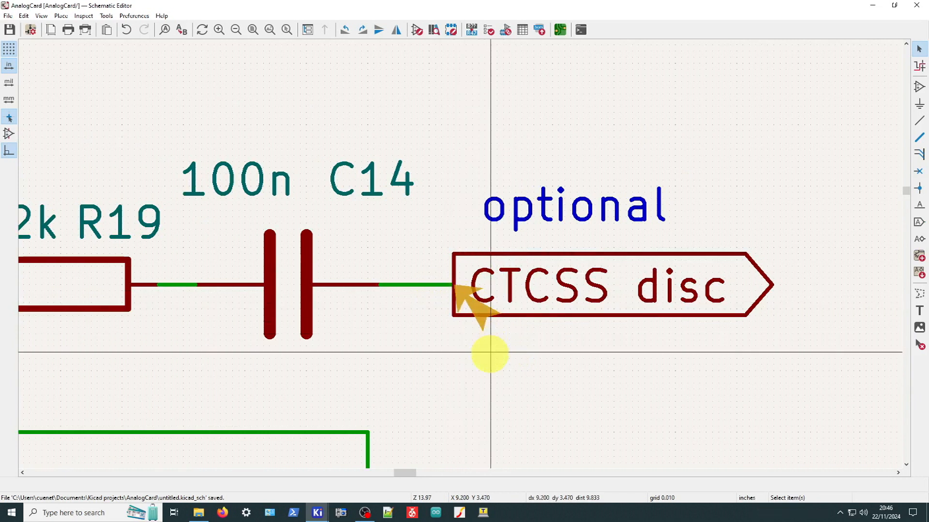
{"action": "scroll", "coordinate": [490, 352], "scroll_direction": "up", "scroll_amount": 2}
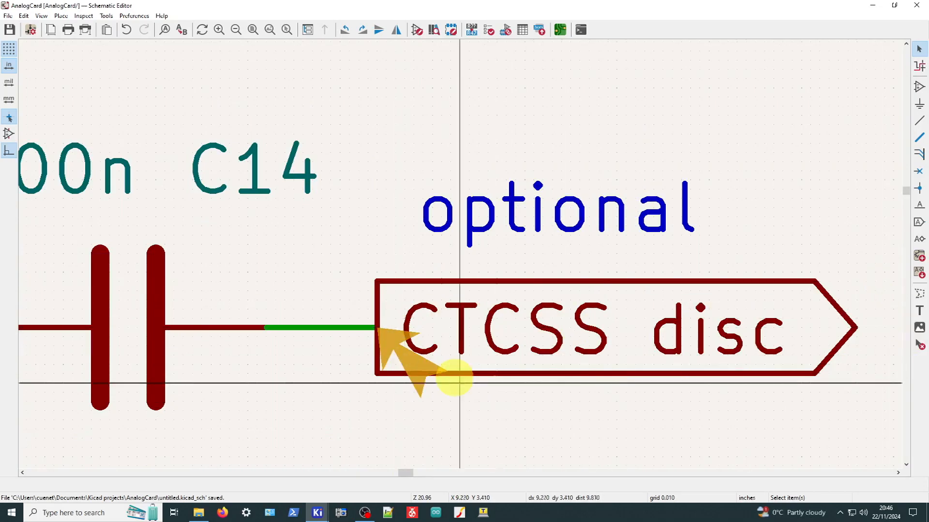
{"action": "scroll", "coordinate": [414, 369], "scroll_direction": "down", "scroll_amount": 2}
{"action": "scroll", "coordinate": [454, 254], "scroll_direction": "down", "scroll_amount": 2}
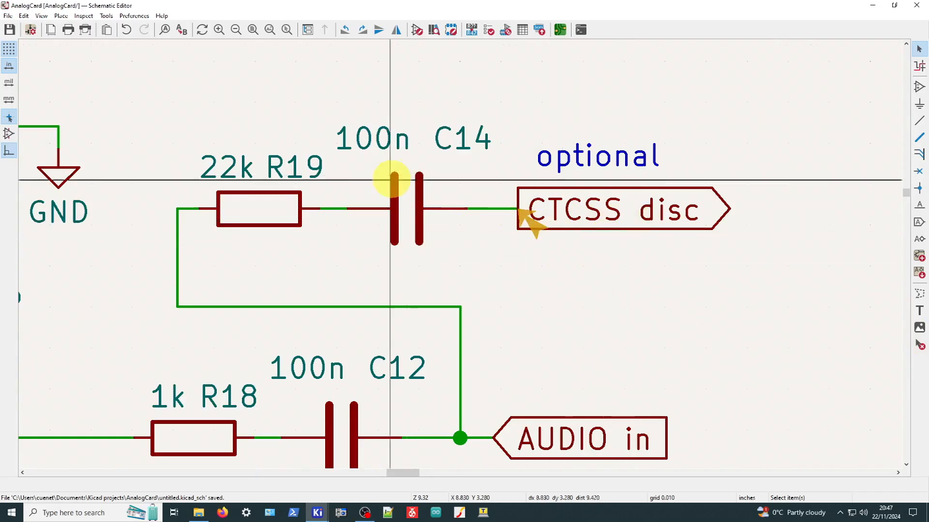
{"action": "scroll", "coordinate": [419, 168], "scroll_direction": "down", "scroll_amount": 2}
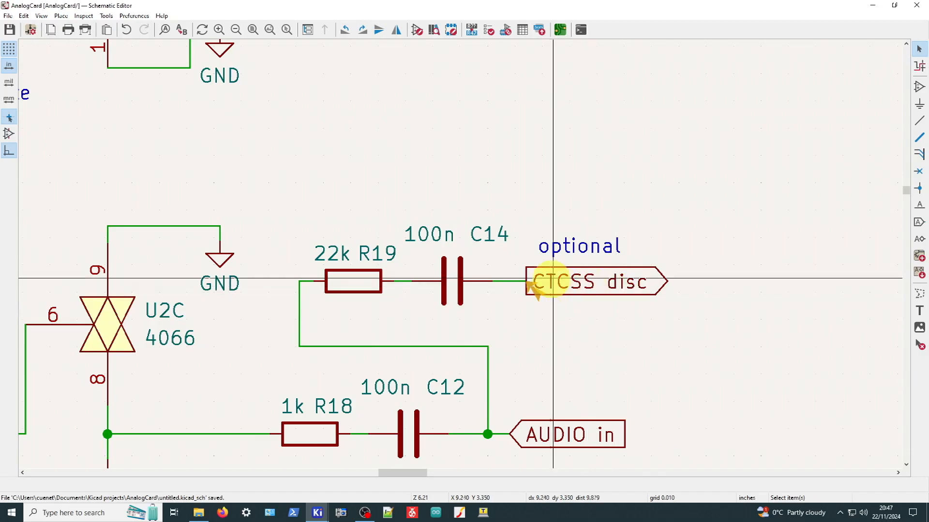
{"action": "left_click", "coordinate": [585, 284]}
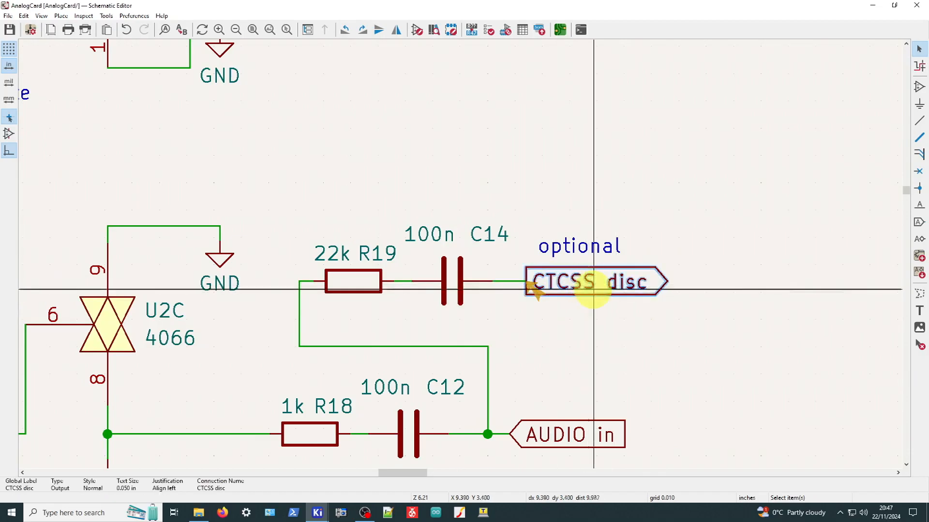
{"action": "key", "text": "Delete"}
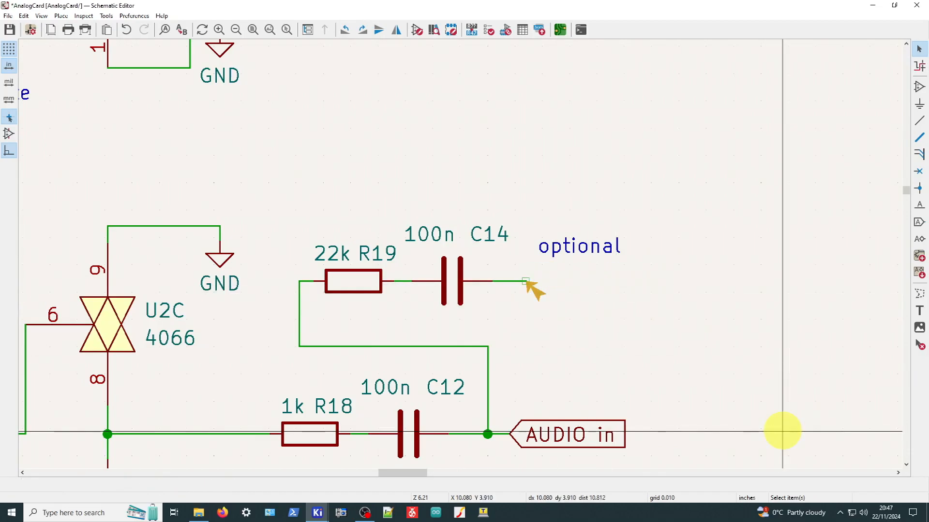
{"action": "left_click", "coordinate": [589, 244]}
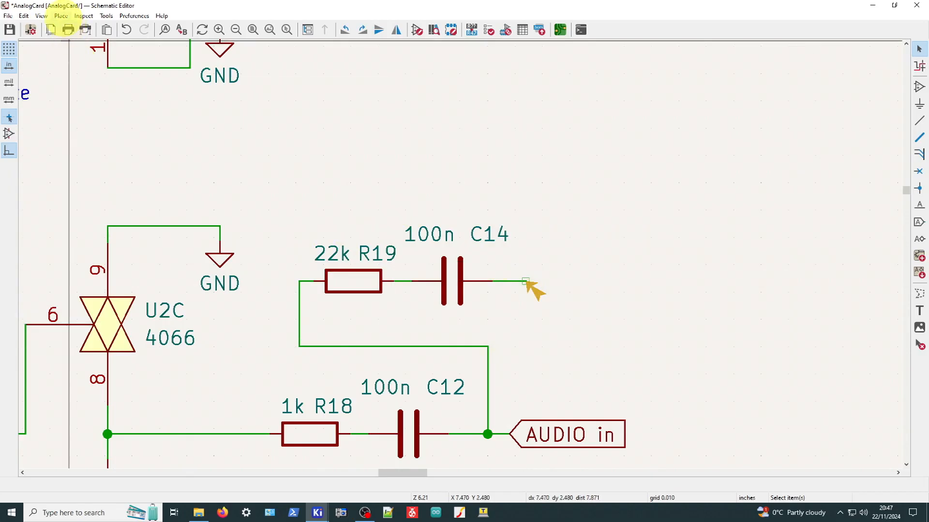
- Add a no-connect flag at the open end of the wire from capacitor C14 and save the schematic
{"action": "left_click", "coordinate": [61, 16]}
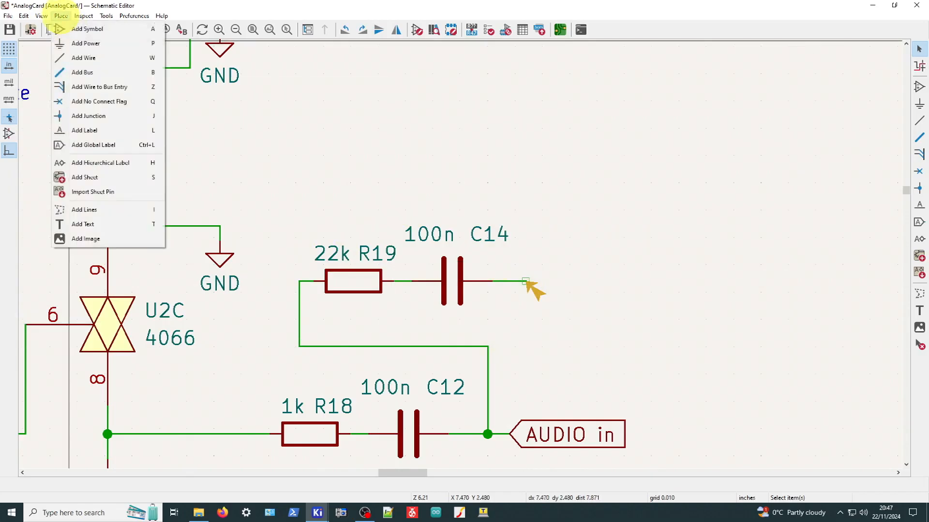
{"action": "left_click", "coordinate": [97, 102]}
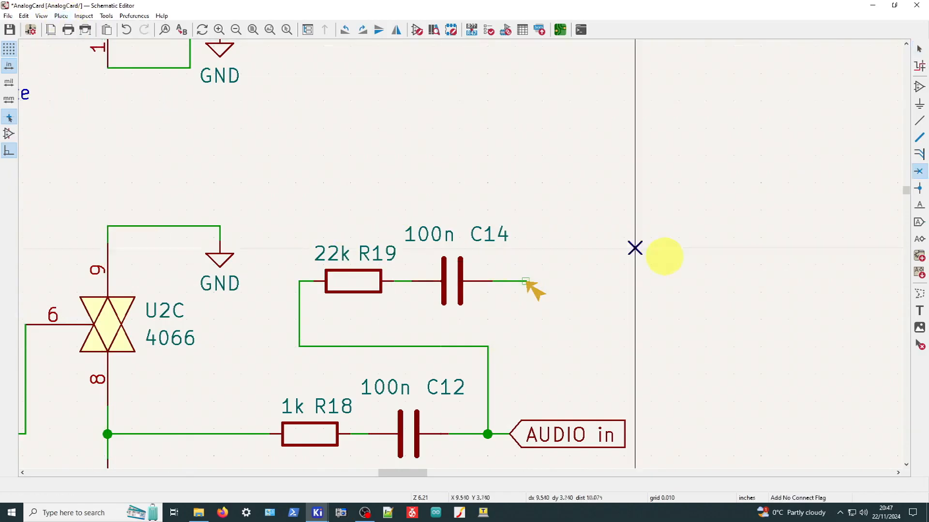
{"action": "left_click", "coordinate": [525, 280]}
{"action": "key", "text": "Escape"}
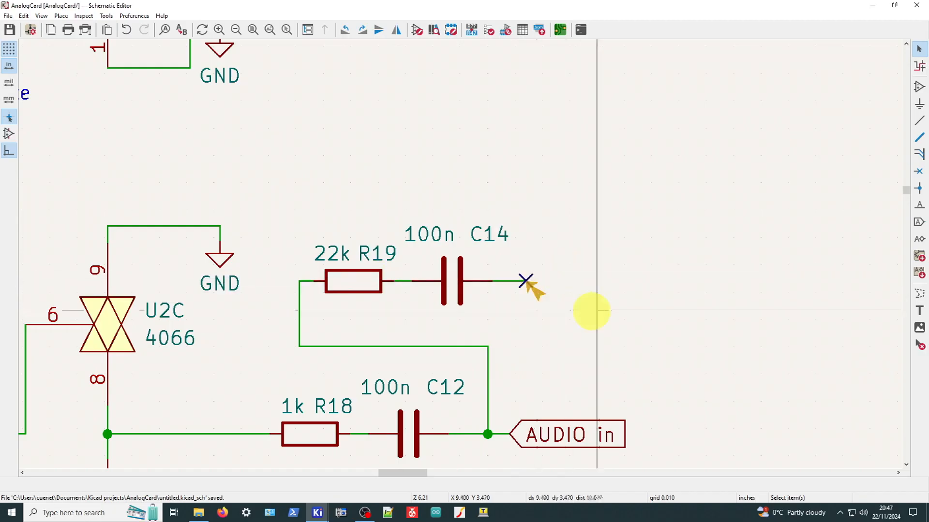
- Rerun the electrical rules check on the edited schematic, review its violations and close the checker
{"action": "left_click", "coordinate": [61, 16]}
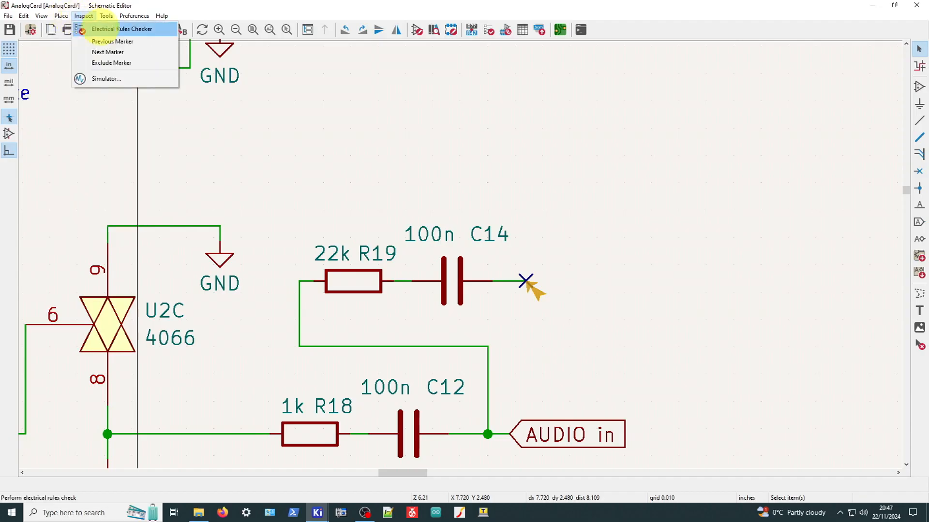
{"action": "left_click", "coordinate": [120, 27]}
{"action": "left_click", "coordinate": [430, 248]}
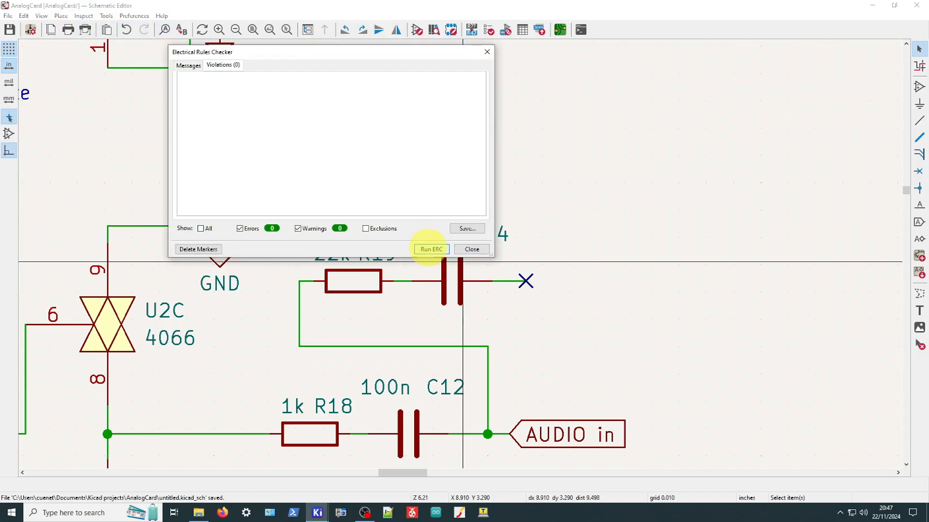
{"action": "left_click_drag", "start_coordinate": [353, 52], "coordinate": [532, 65]}
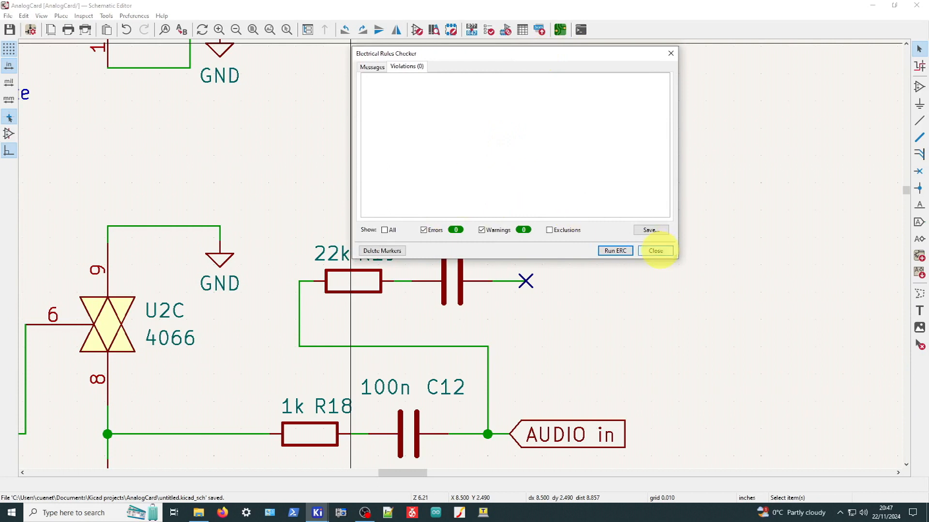
{"action": "left_click", "coordinate": [656, 251]}
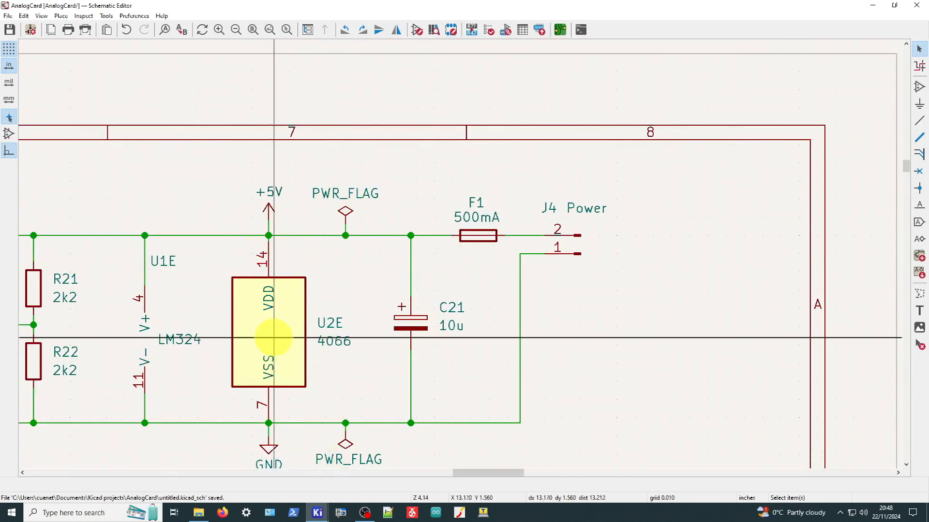
- Examine the power supply section, the no-connect end of the R19 and C14 branch, and the overall sheet layout
{"action": "scroll", "coordinate": [269, 363], "scroll_direction": "down", "scroll_amount": 1}
{"action": "scroll", "coordinate": [459, 251], "scroll_direction": "up", "scroll_amount": 1}
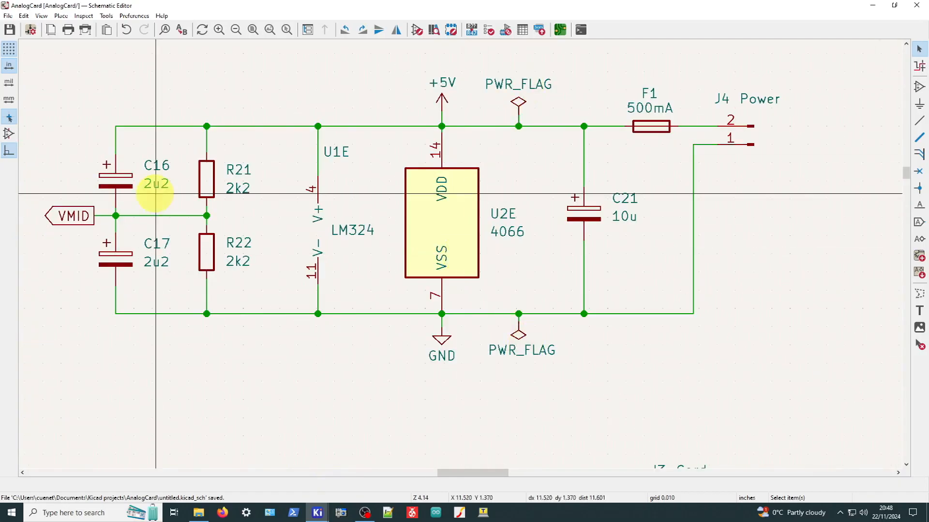
{"action": "scroll", "coordinate": [161, 200], "scroll_direction": "down", "scroll_amount": 2}
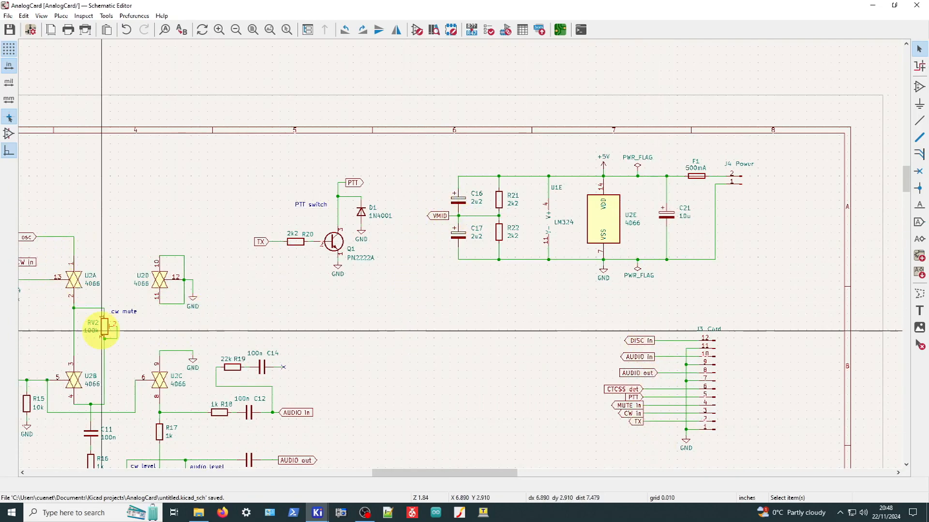
{"action": "scroll", "coordinate": [78, 379], "scroll_direction": "down", "scroll_amount": 1}
{"action": "scroll", "coordinate": [309, 295], "scroll_direction": "up", "scroll_amount": 1}
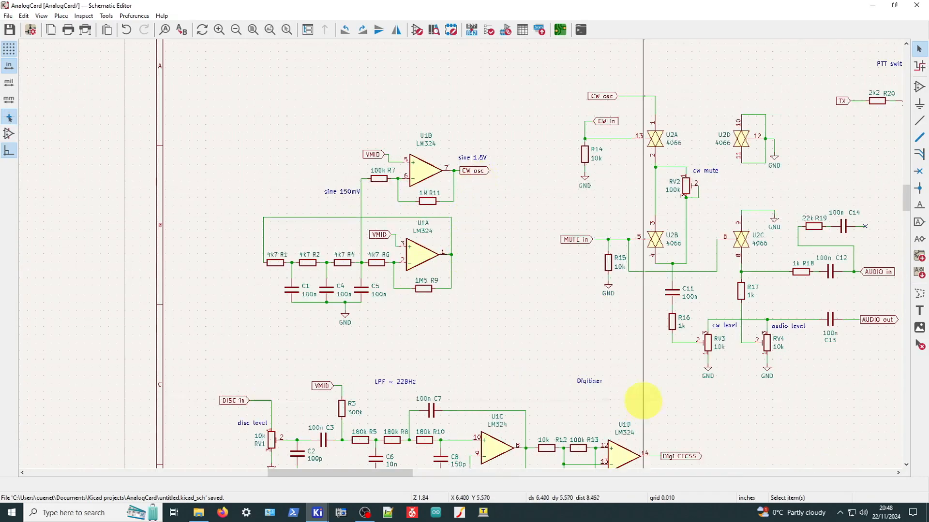
{"action": "scroll", "coordinate": [830, 317], "scroll_direction": "up", "scroll_amount": 1}
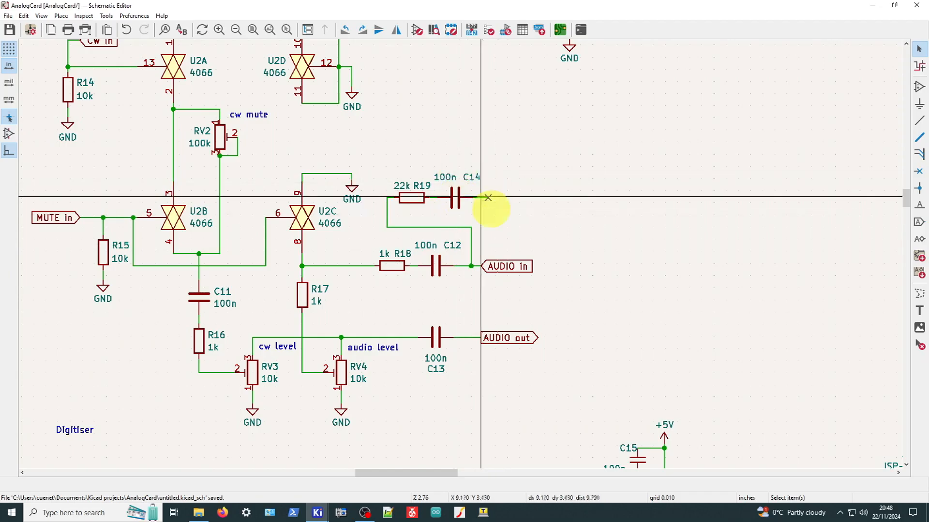
{"action": "scroll", "coordinate": [489, 207], "scroll_direction": "up", "scroll_amount": 2}
{"action": "scroll", "coordinate": [435, 229], "scroll_direction": "up", "scroll_amount": 1}
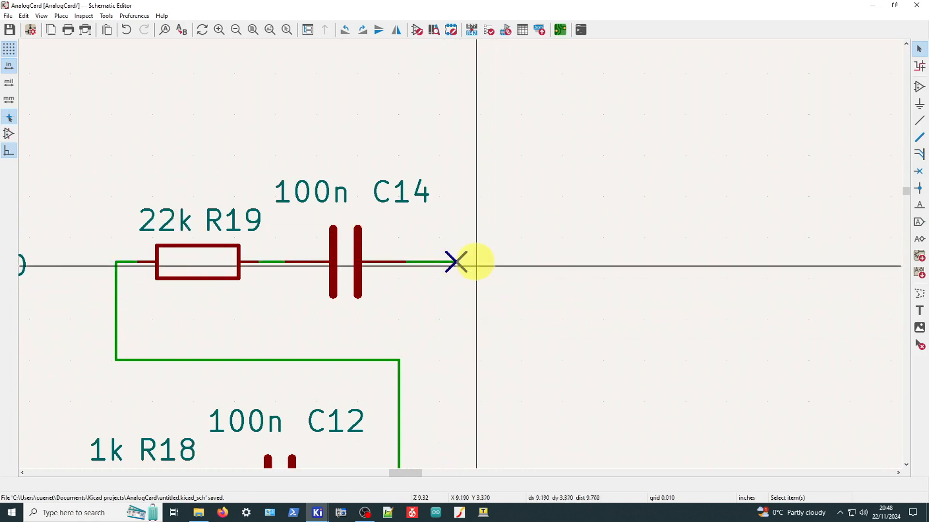
{"action": "scroll", "coordinate": [206, 167], "scroll_direction": "down", "scroll_amount": 2}
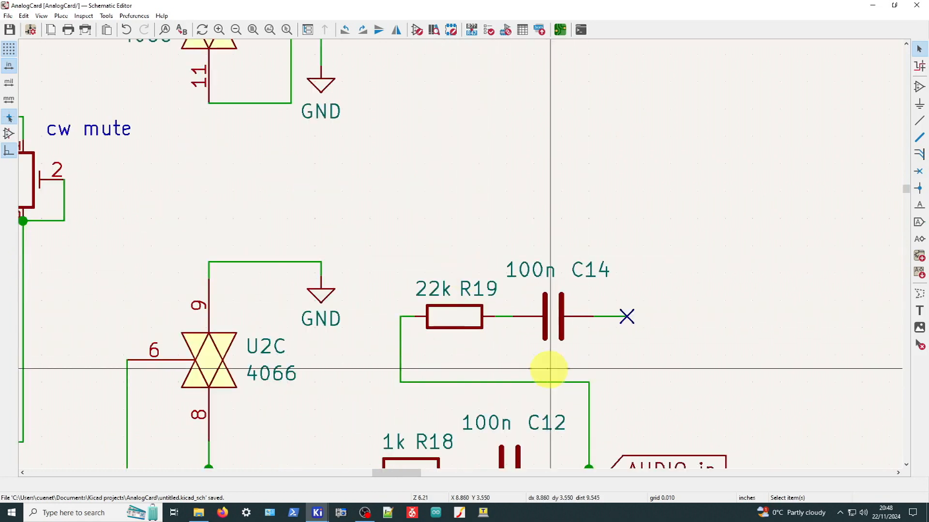
{"action": "scroll", "coordinate": [545, 369], "scroll_direction": "down", "scroll_amount": 2}
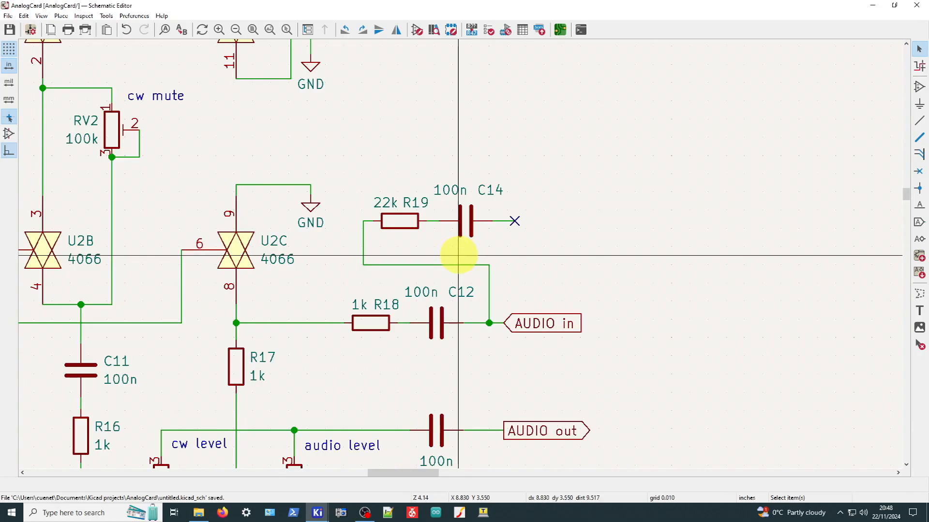
{"action": "scroll", "coordinate": [536, 228], "scroll_direction": "down", "scroll_amount": 4}
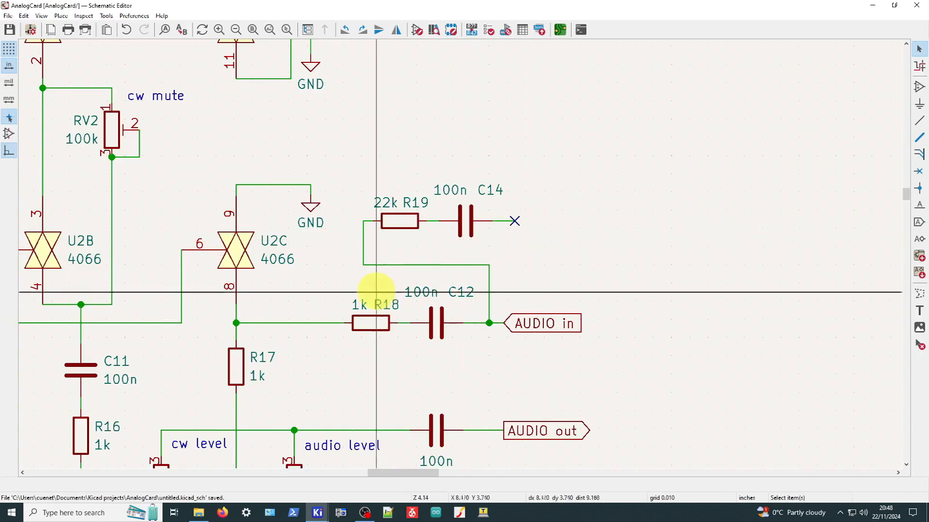
{"action": "scroll", "coordinate": [458, 251], "scroll_direction": "down", "scroll_amount": 4}
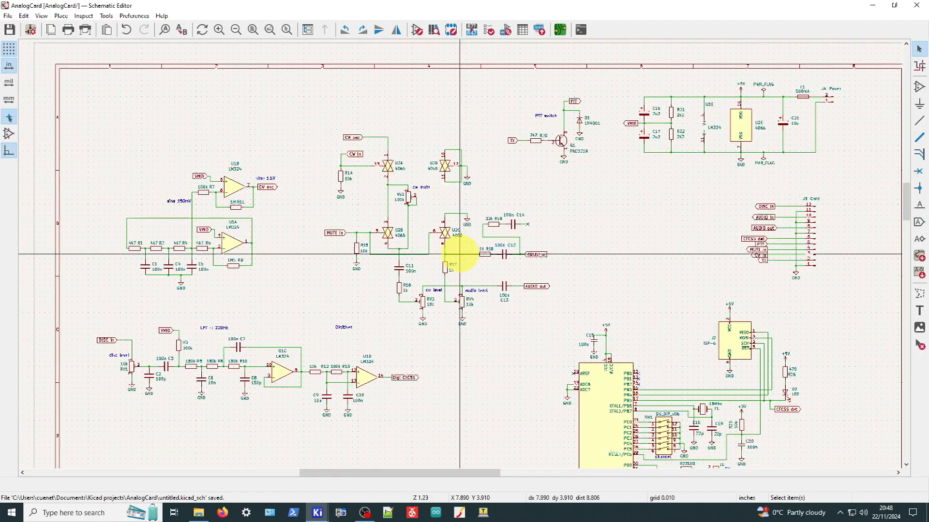
- Run the electrical rules check again on the saved schematic and close the checker
{"action": "left_click", "coordinate": [85, 16]}
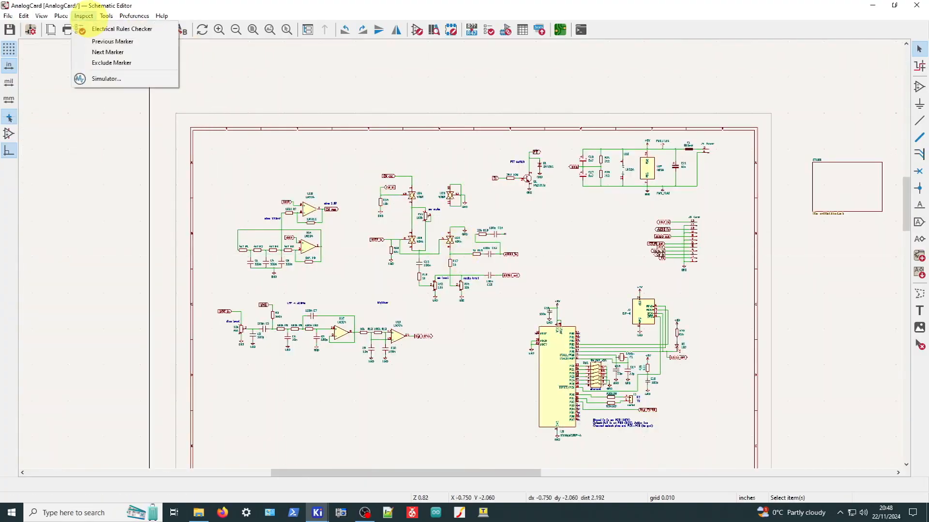
{"action": "left_click", "coordinate": [101, 28]}
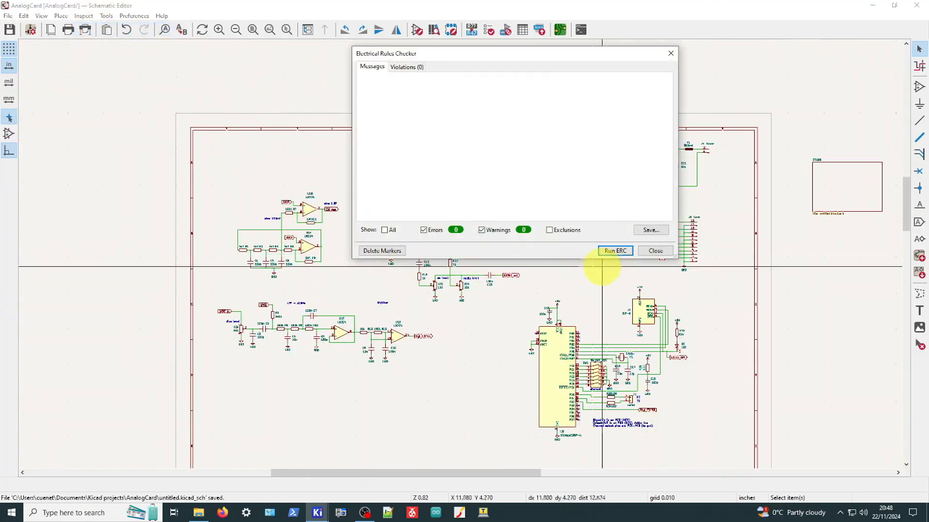
{"action": "left_click", "coordinate": [615, 251]}
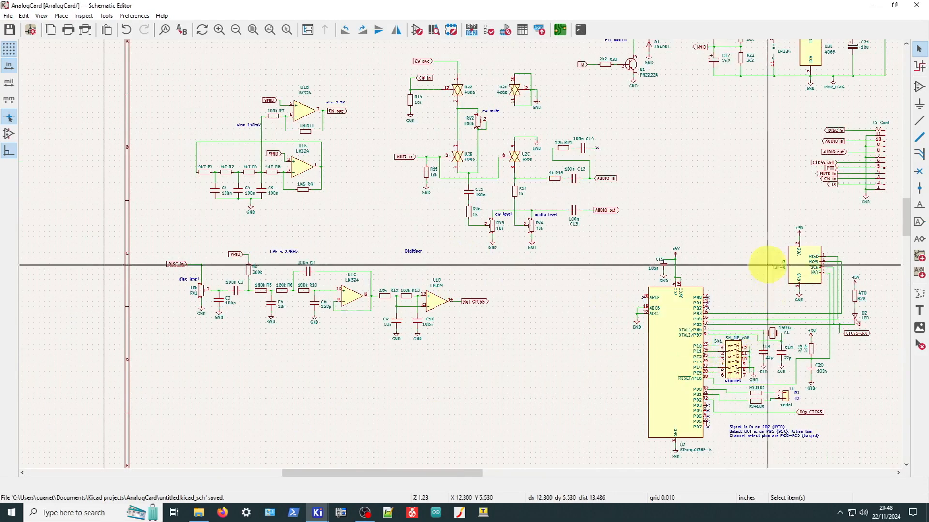
- Delete the no-connect flag from pin 11 (PD7) of the ATmega328P microcontroller U3
{"action": "scroll", "coordinate": [769, 265], "scroll_direction": "up", "scroll_amount": 1}
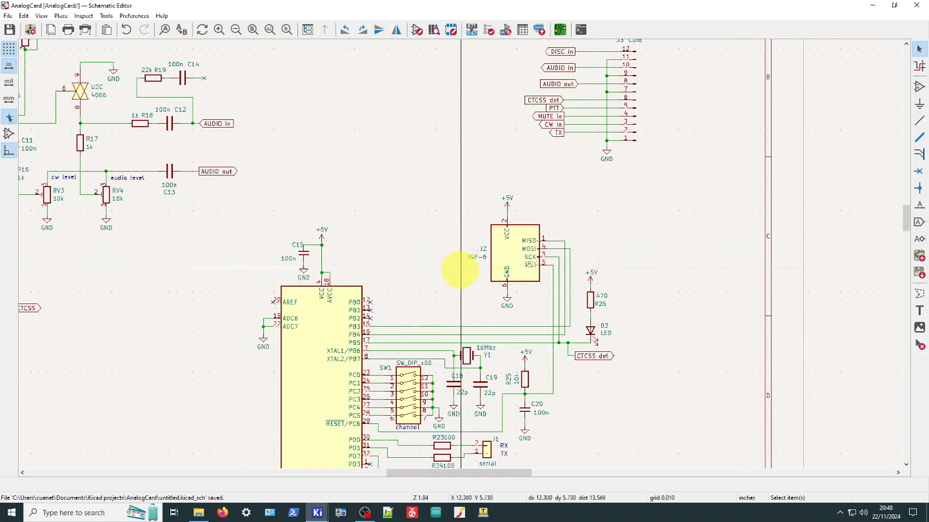
{"action": "scroll", "coordinate": [441, 317], "scroll_direction": "down", "scroll_amount": 1}
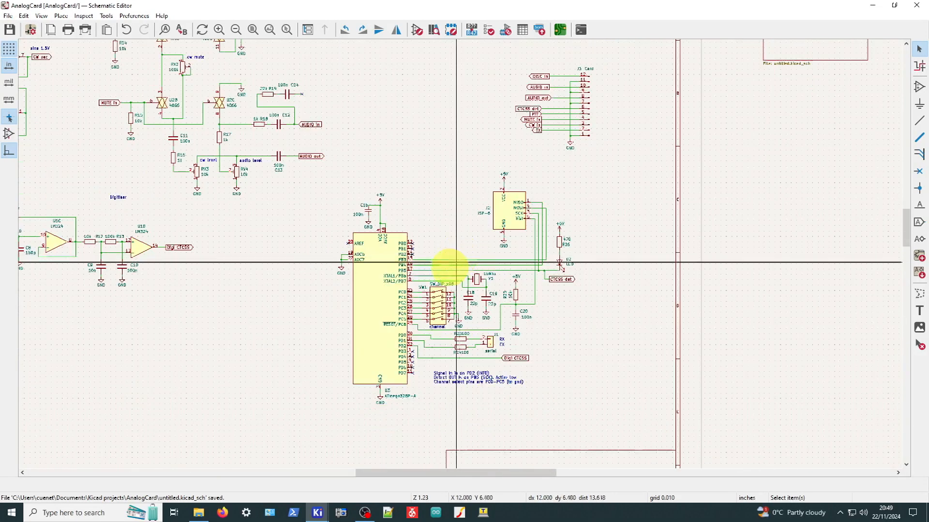
{"action": "scroll", "coordinate": [425, 309], "scroll_direction": "up", "scroll_amount": 5}
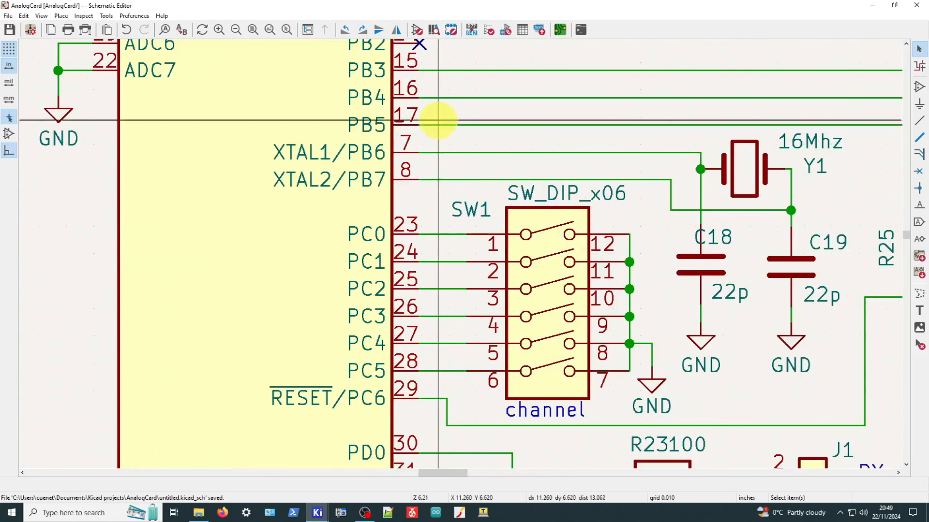
{"action": "scroll", "coordinate": [459, 253], "scroll_direction": "up", "scroll_amount": 3}
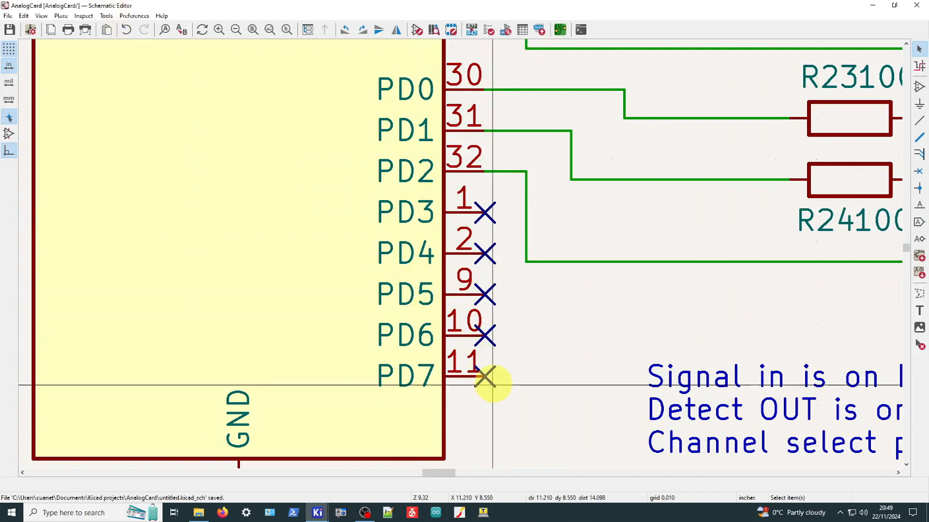
{"action": "key", "text": "Delete"}
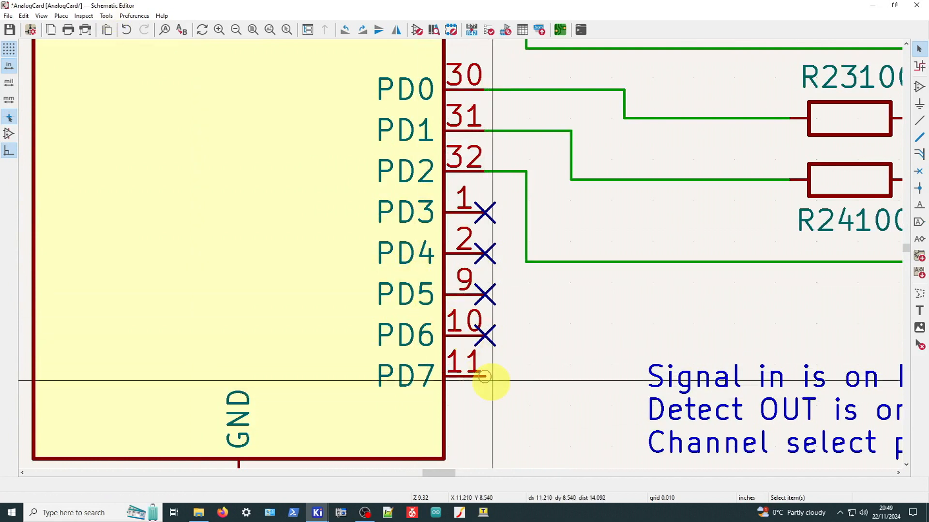
- Run the electrical rules check with PD7 left unflagged, review the violations list and close the checker
{"action": "scroll", "coordinate": [500, 365], "scroll_direction": "up", "scroll_amount": 1}
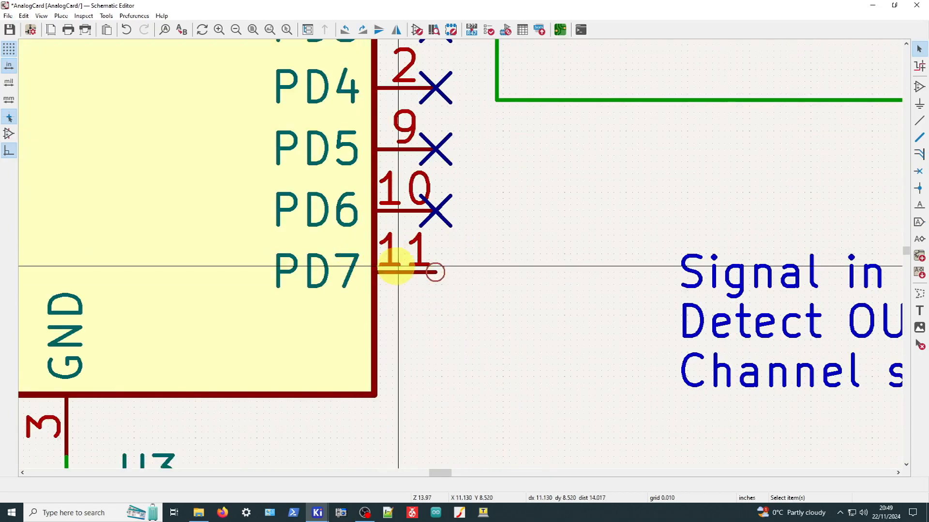
{"action": "left_click", "coordinate": [83, 15]}
{"action": "left_click", "coordinate": [118, 28]}
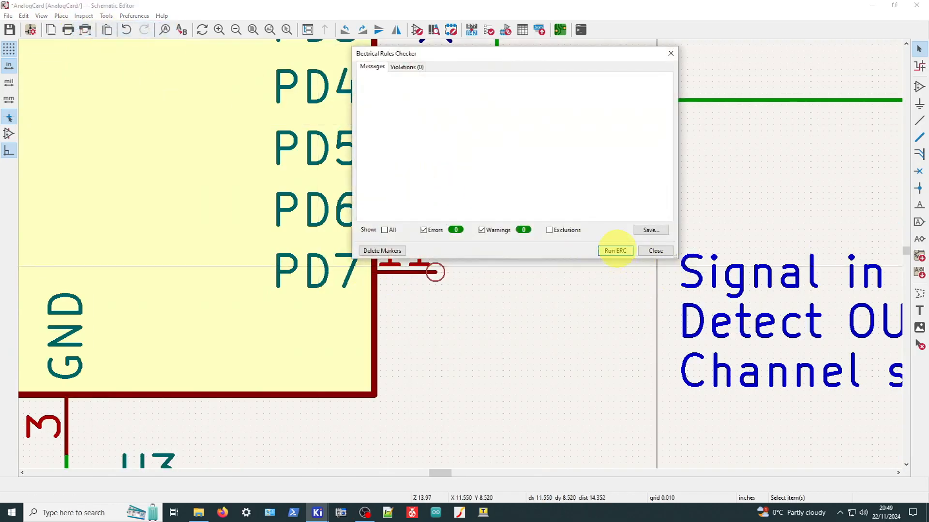
{"action": "left_click", "coordinate": [614, 250]}
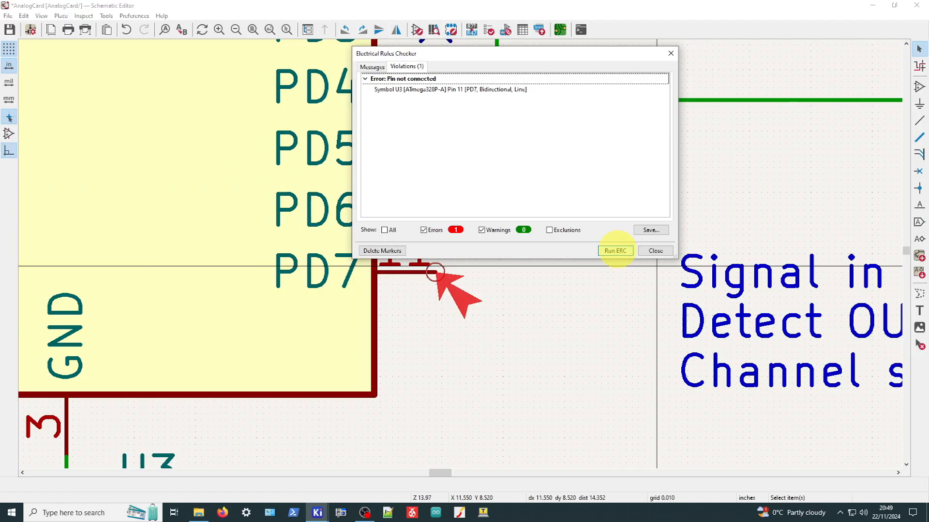
{"action": "left_click_drag", "start_coordinate": [538, 52], "coordinate": [550, 90]}
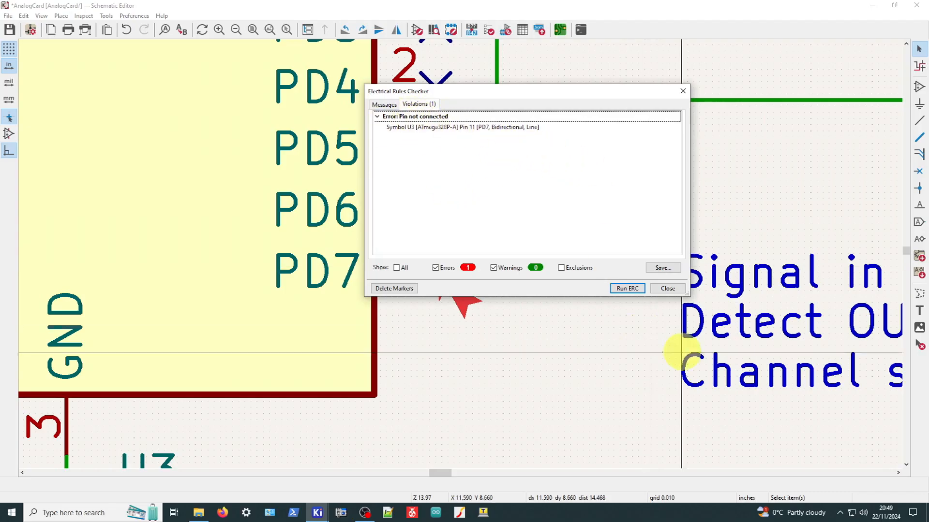
{"action": "left_click", "coordinate": [668, 289]}
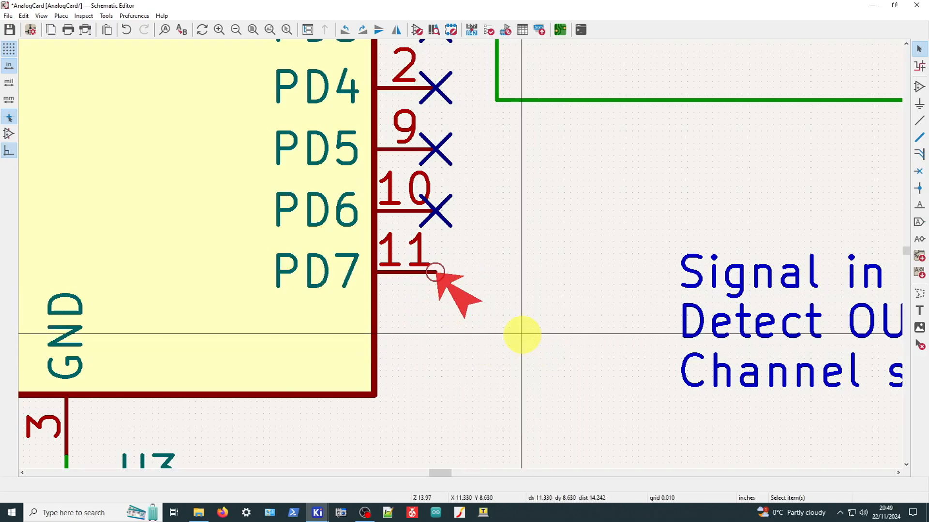
- Undo the deletion of the no-connect flag on pin PD7 and save the schematic
{"action": "key", "text": "ctrl+z"}
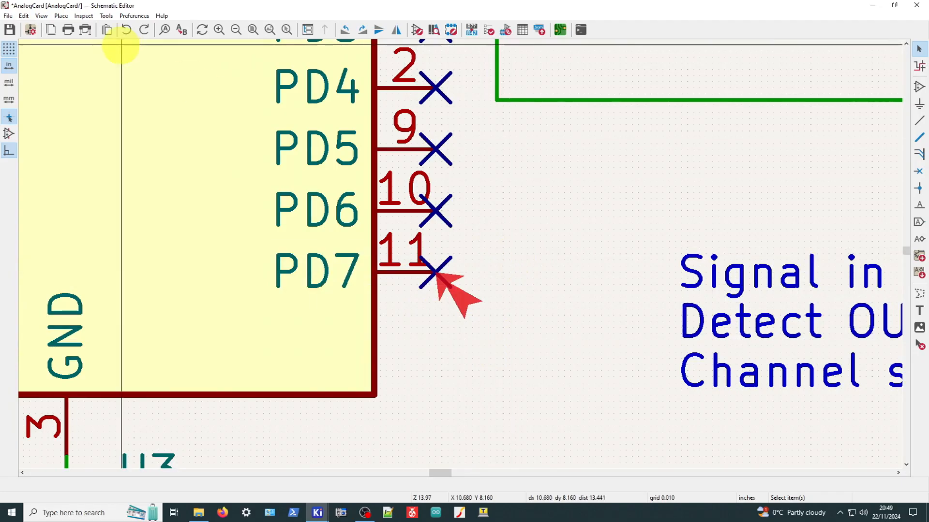
{"action": "key", "text": "ctrl+s"}
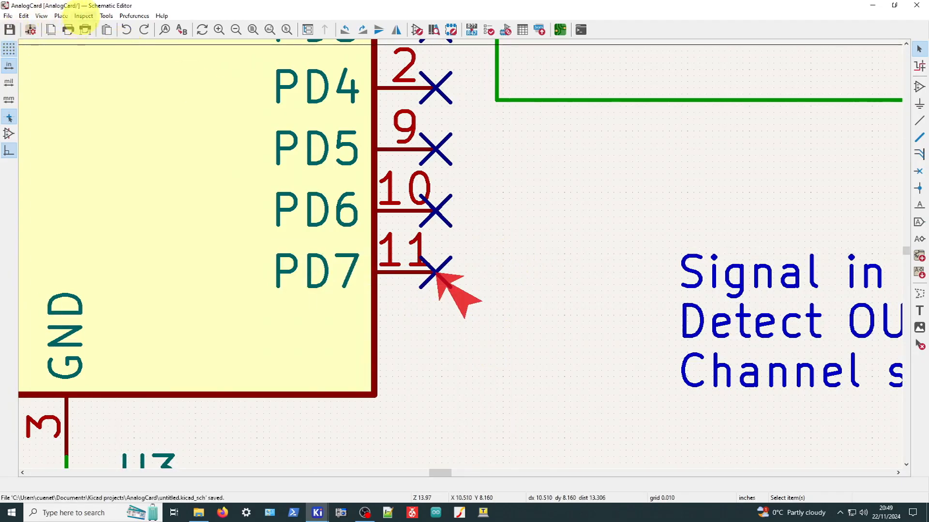
- Rerun the electrical rules check with the PD7 no-connect flag in place, review the violations and close the checker
{"action": "left_click", "coordinate": [83, 15]}
{"action": "left_click", "coordinate": [111, 29]}
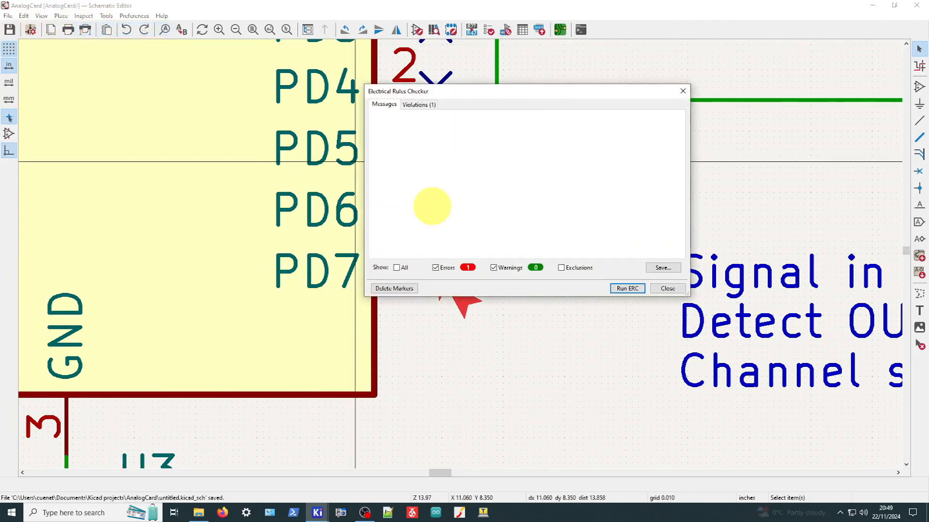
{"action": "left_click", "coordinate": [626, 289]}
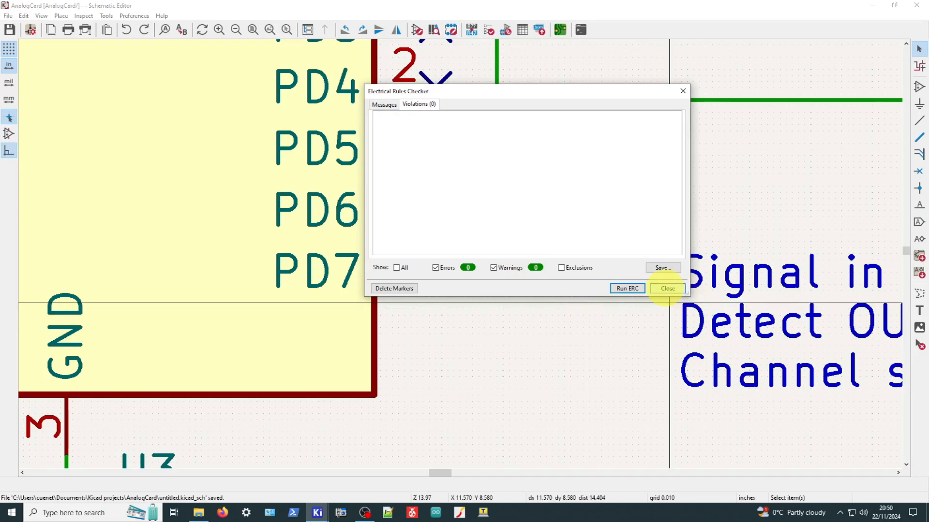
{"action": "left_click", "coordinate": [667, 288]}
- Examine the finished schematic across the sheet, covering the audio switching, low-pass filter and digitiser, microcontroller, power and connector sections
{"action": "scroll", "coordinate": [550, 211], "scroll_direction": "down", "scroll_amount": 3}
{"action": "scroll", "coordinate": [465, 252], "scroll_direction": "down", "scroll_amount": 5}
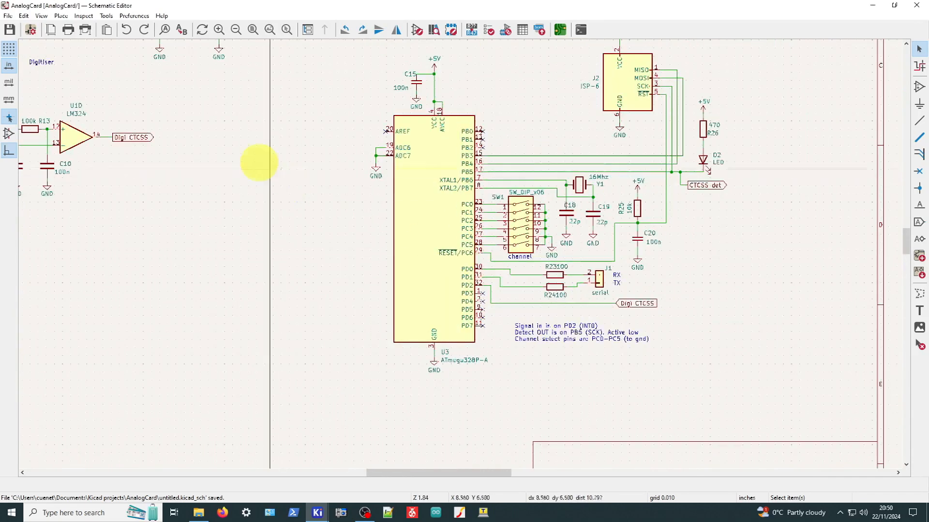
{"action": "scroll", "coordinate": [460, 253], "scroll_direction": "down", "scroll_amount": 3}
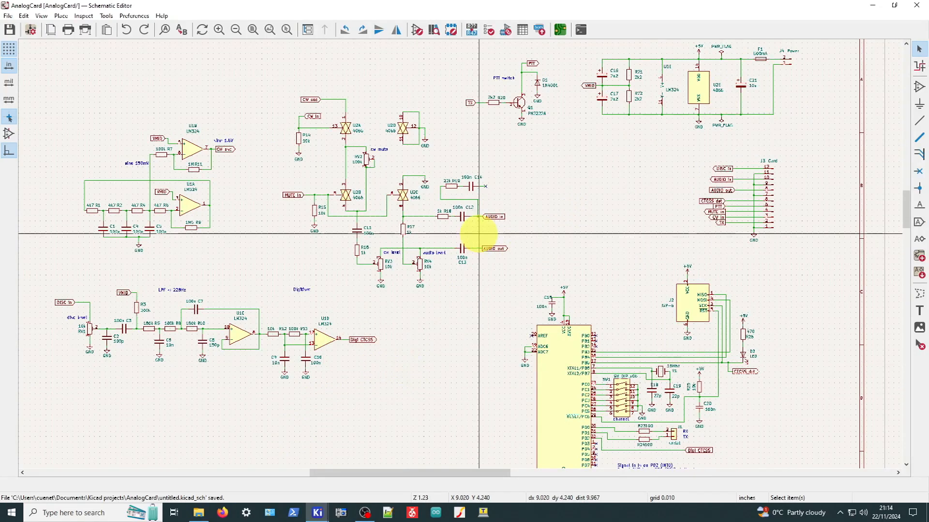
{"action": "scroll", "coordinate": [476, 232], "scroll_direction": "down", "scroll_amount": 3}
{"action": "scroll", "coordinate": [441, 307], "scroll_direction": "up", "scroll_amount": 3}
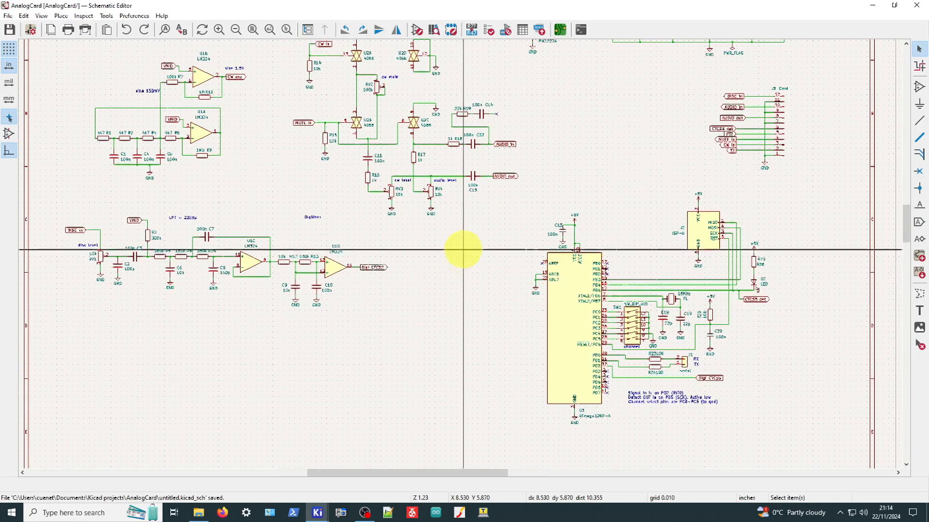
{"action": "scroll", "coordinate": [460, 248], "scroll_direction": "down", "scroll_amount": 2}
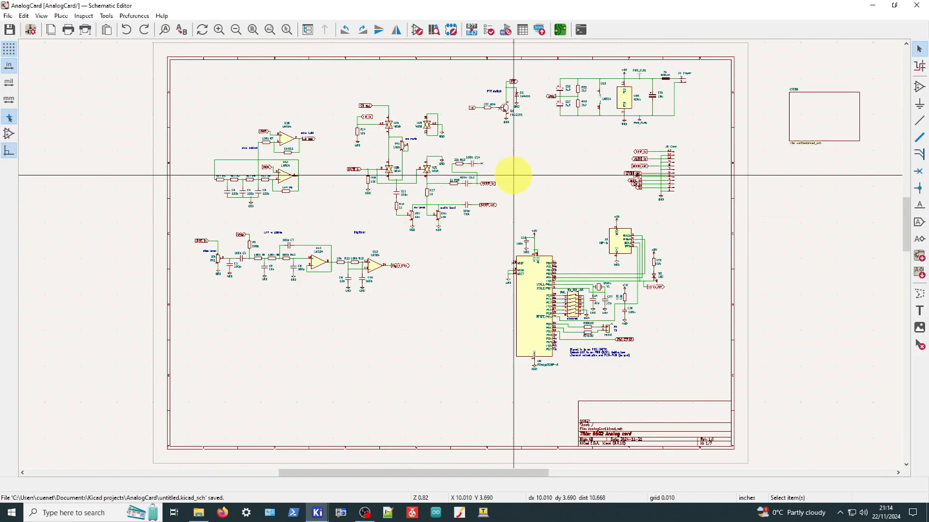
{"action": "scroll", "coordinate": [386, 180], "scroll_direction": "up", "scroll_amount": 3}
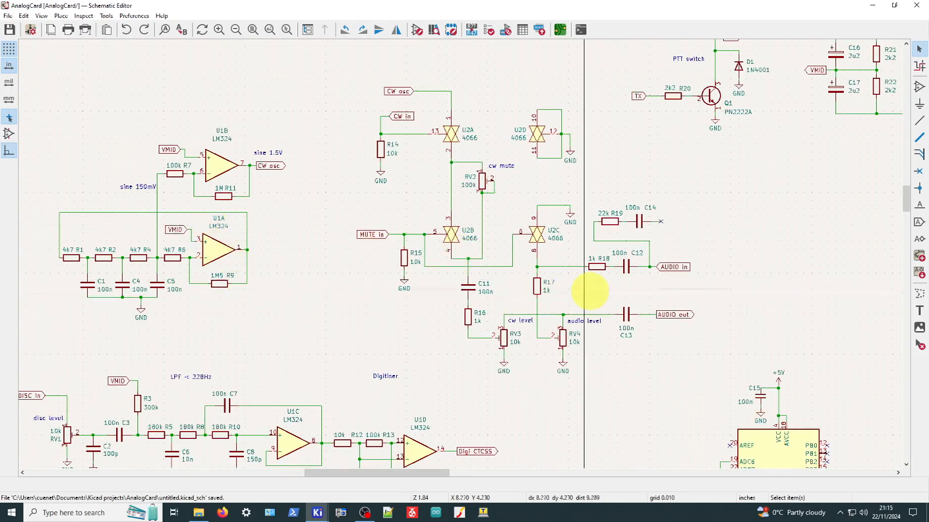
{"action": "scroll", "coordinate": [740, 266], "scroll_direction": "down", "scroll_amount": 2}
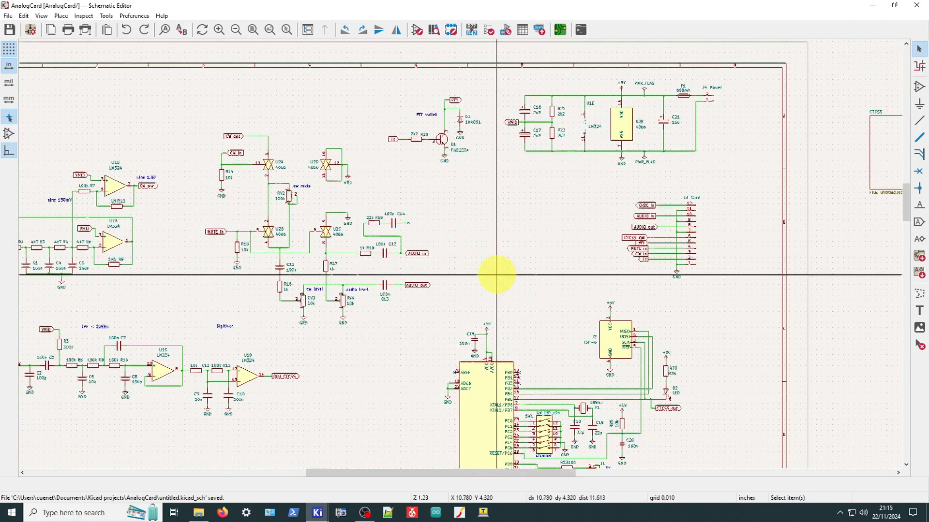
{"action": "scroll", "coordinate": [492, 274], "scroll_direction": "down", "scroll_amount": 2}
{"action": "scroll", "coordinate": [362, 342], "scroll_direction": "up", "scroll_amount": 2}
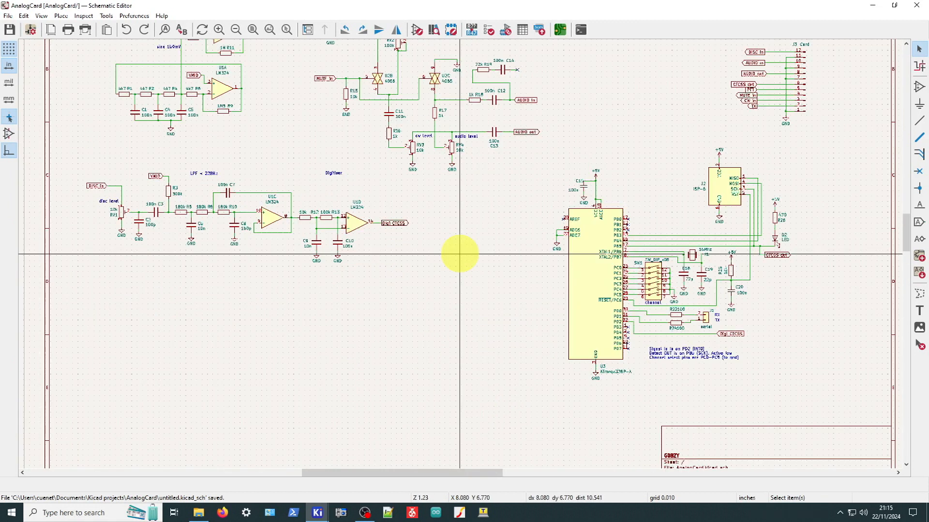
{"action": "scroll", "coordinate": [457, 251], "scroll_direction": "down", "scroll_amount": 2}
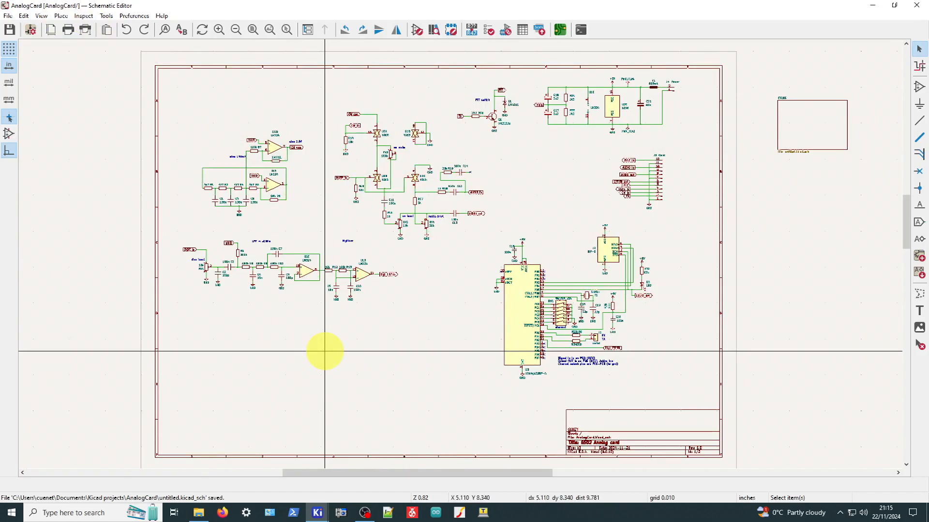
{"action": "scroll", "coordinate": [433, 266], "scroll_direction": "up", "scroll_amount": 3}
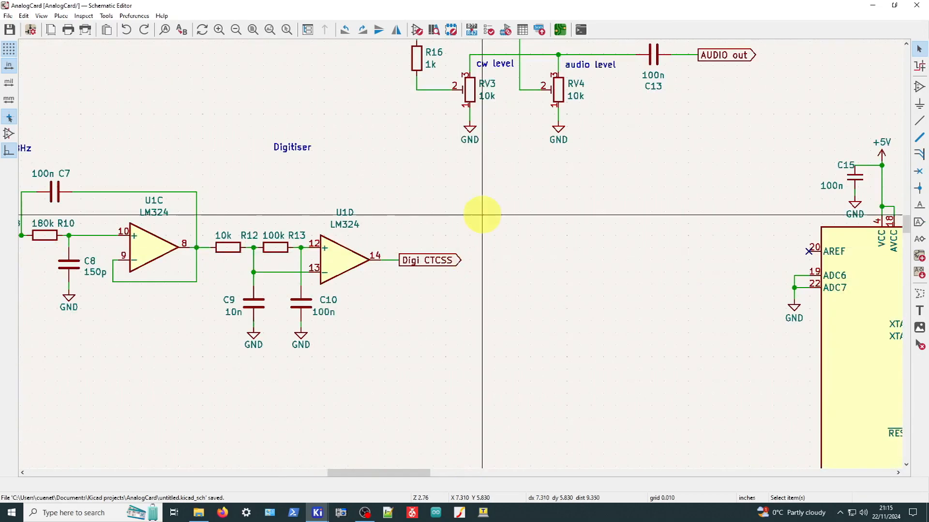
{"action": "scroll", "coordinate": [523, 255], "scroll_direction": "down", "scroll_amount": 3}
{"action": "scroll", "coordinate": [516, 207], "scroll_direction": "up", "scroll_amount": 2}
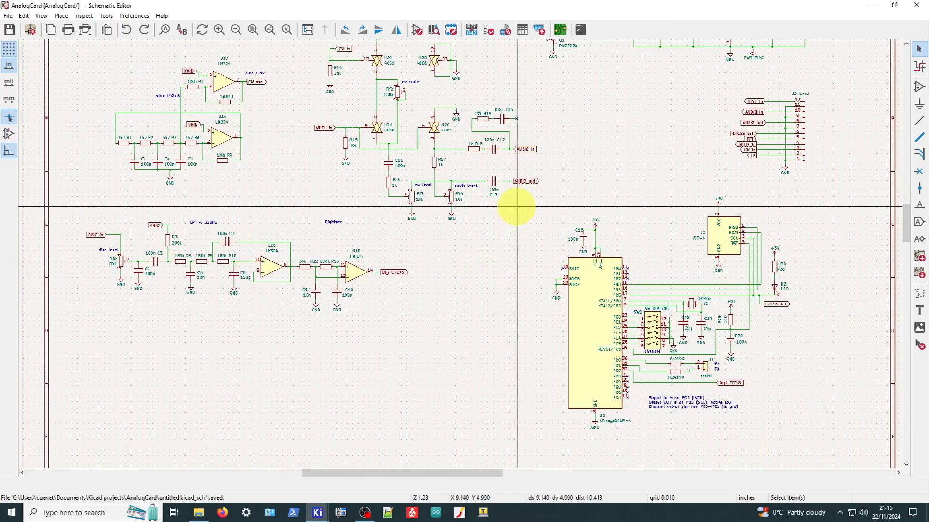
{"action": "scroll", "coordinate": [514, 199], "scroll_direction": "up", "scroll_amount": 1}
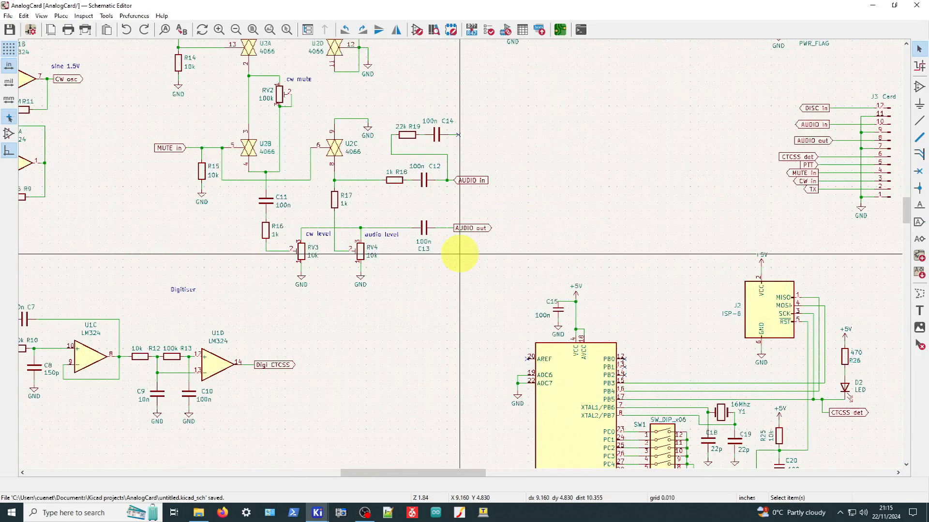
{"action": "scroll", "coordinate": [458, 253], "scroll_direction": "down", "scroll_amount": 1}
{"action": "scroll", "coordinate": [459, 253], "scroll_direction": "down", "scroll_amount": 1}
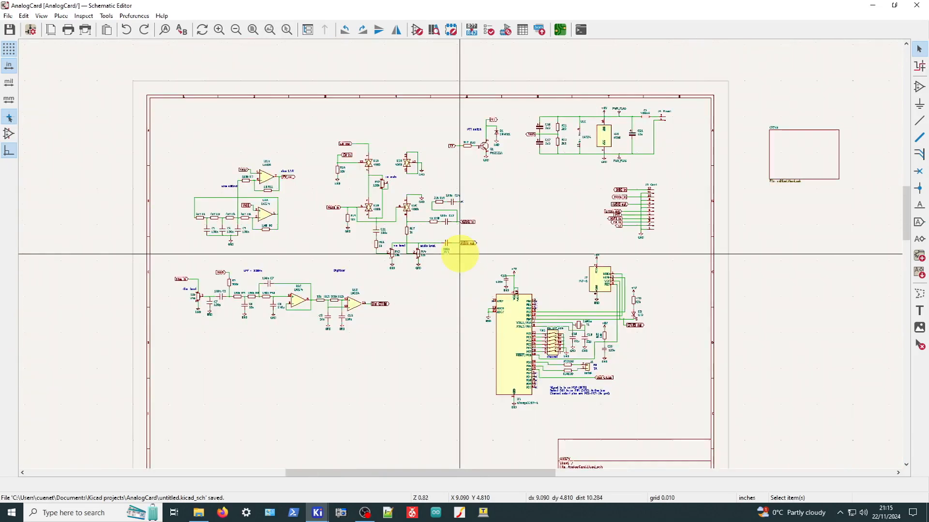
{"action": "scroll", "coordinate": [458, 321], "scroll_direction": "up", "scroll_amount": 1}
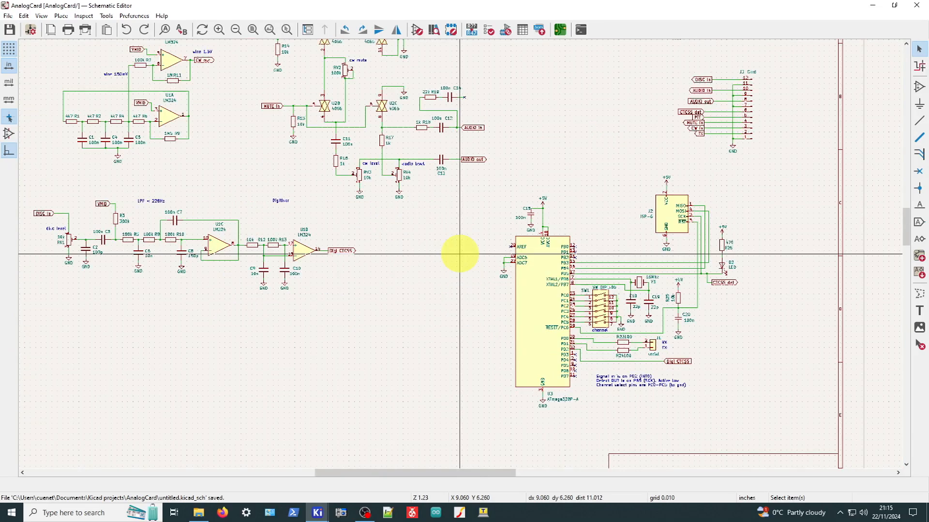